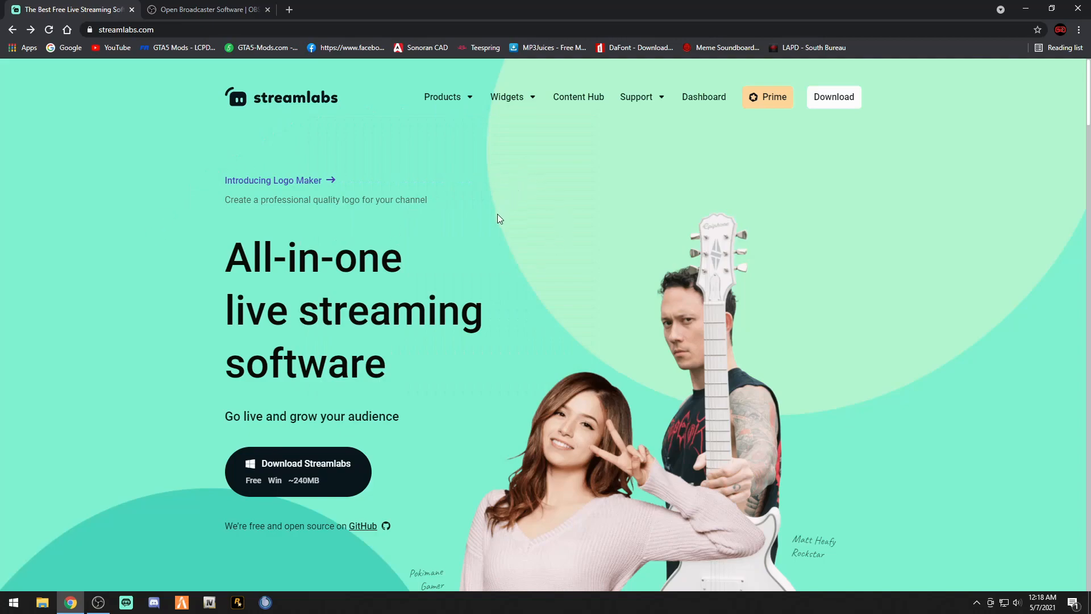
Look over the OBS Studio website and the OBS window, return to the Streamlabs homepage and close the browser
click(190, 10)
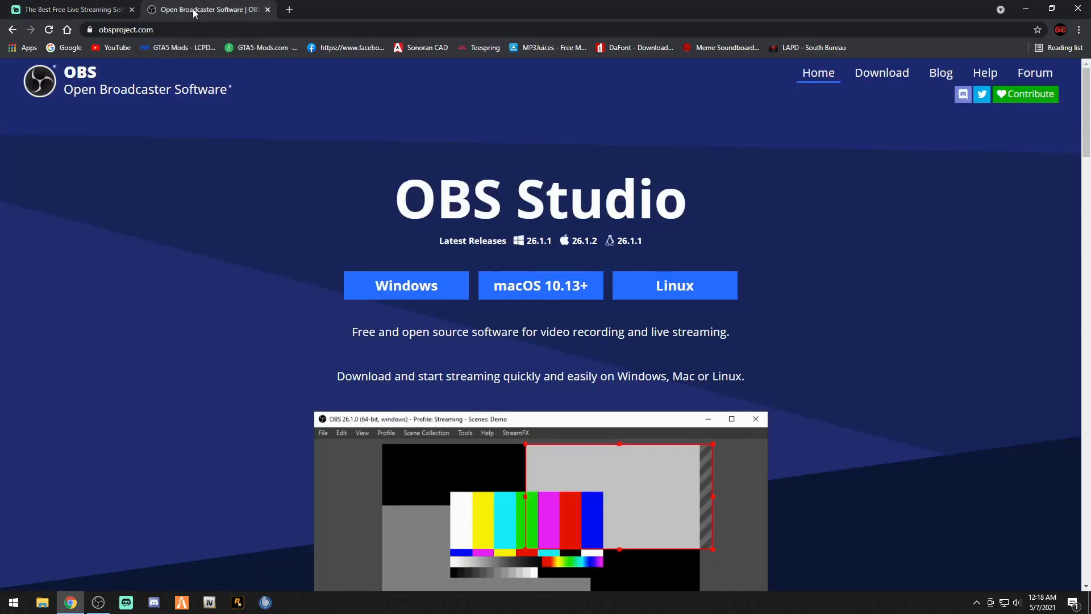
drag(0, 267, 325, 174)
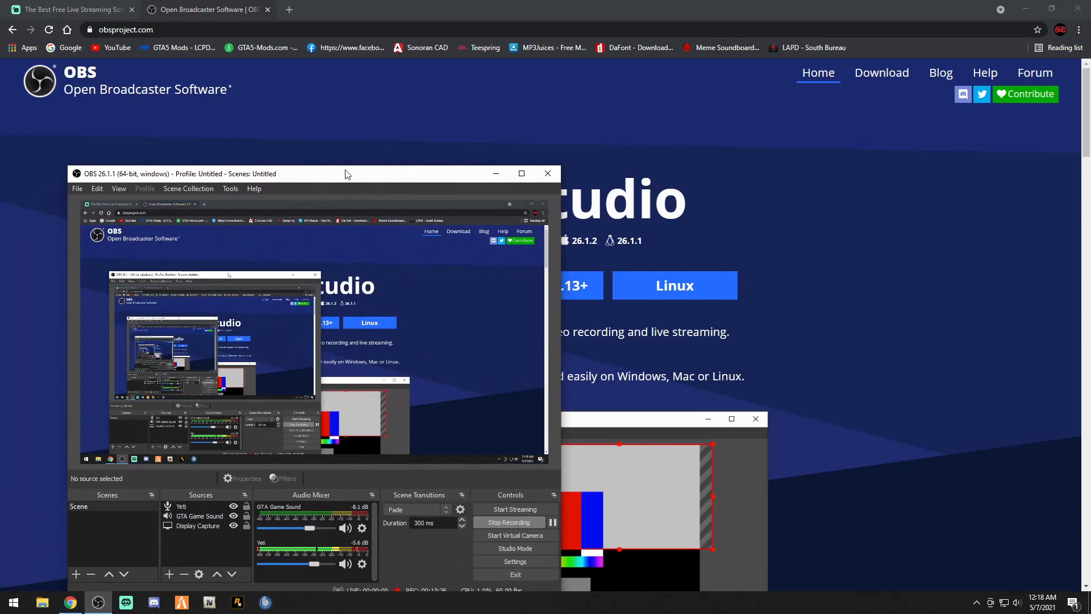
drag(346, 176, 0, 176)
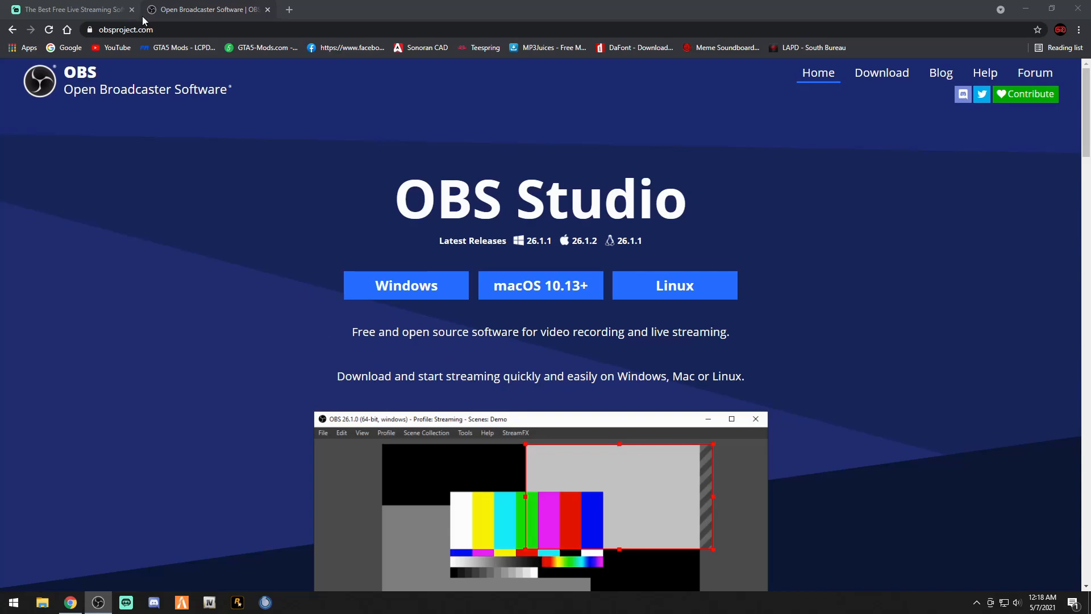
click(72, 10)
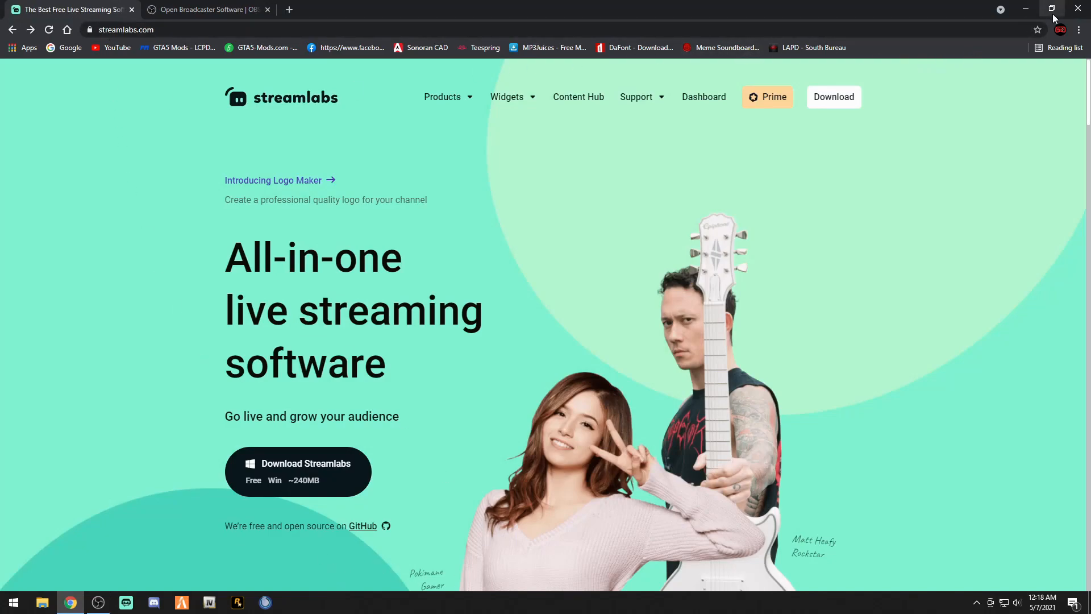
click(1079, 12)
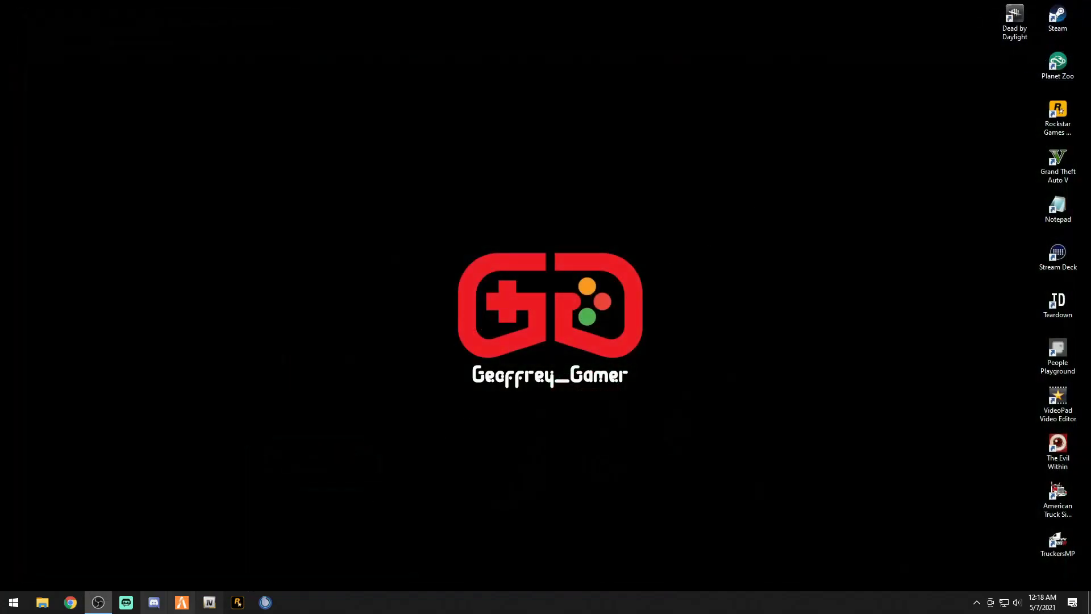
Switch to Streamlabs OBS and load the Meet The Gamers scene collection, followed by The Evil Within collection
click(127, 604)
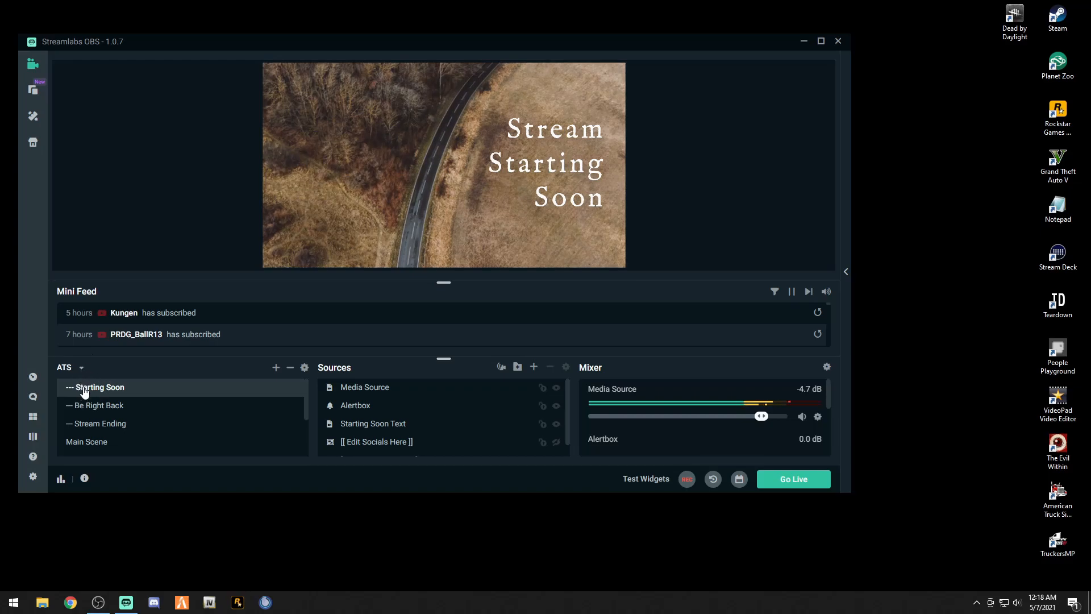
click(82, 368)
scroll(97, 440, down, 3)
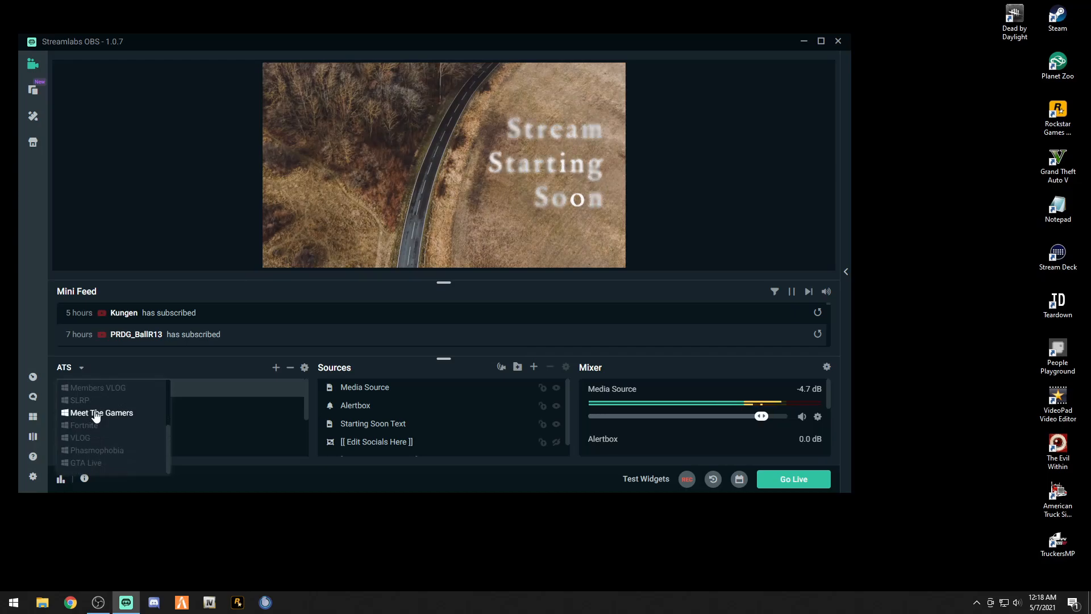
click(95, 413)
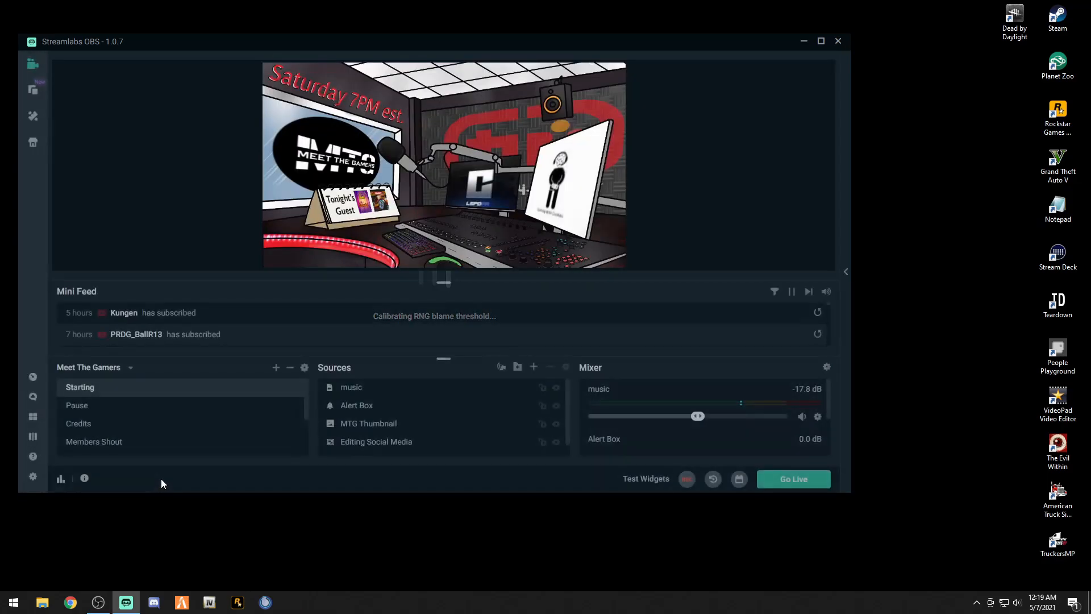
click(131, 370)
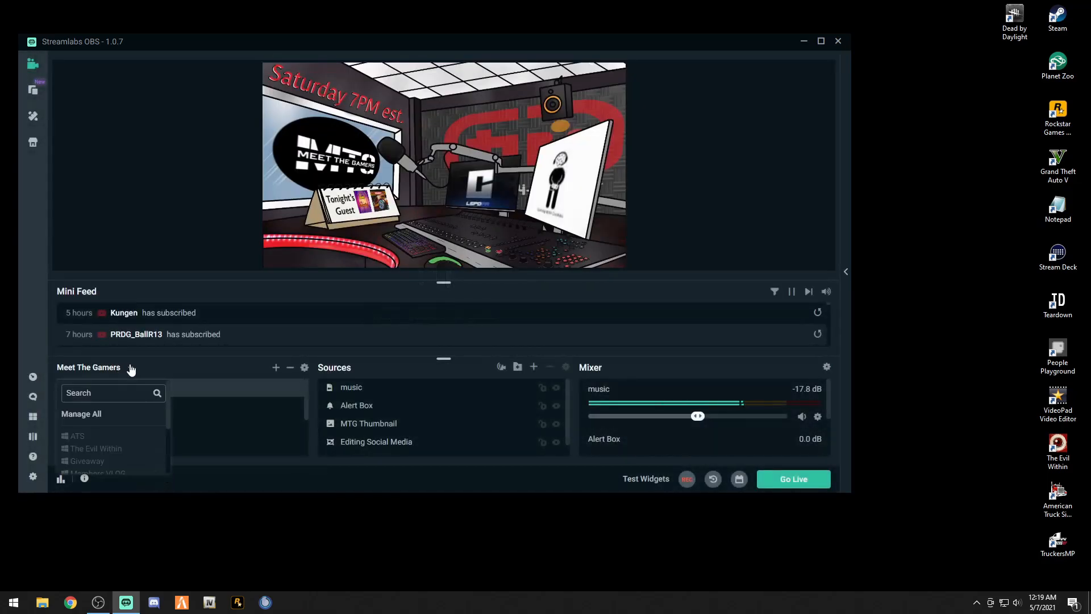
click(95, 448)
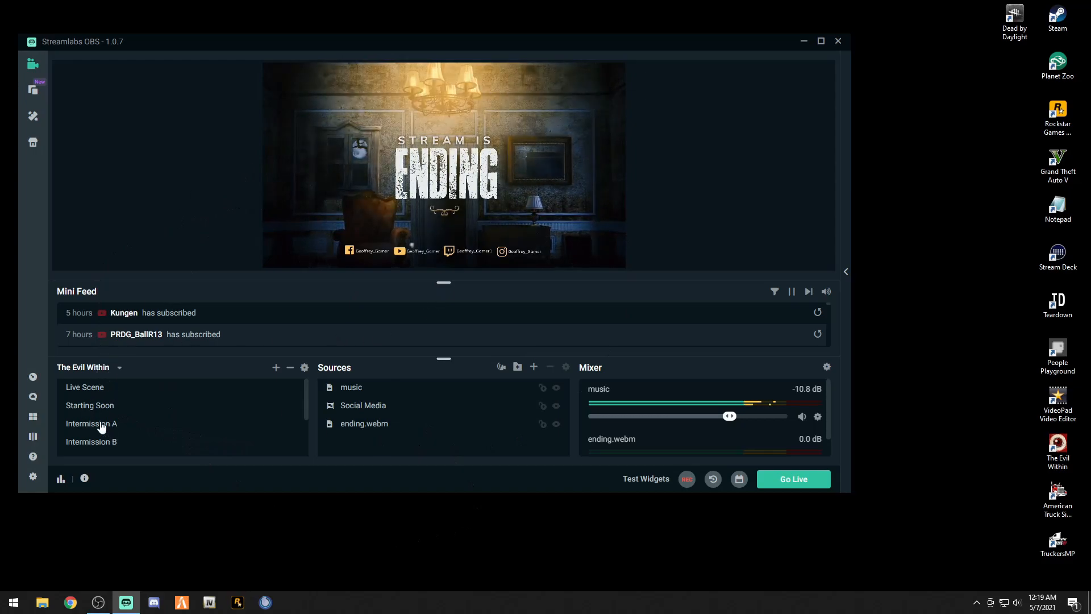
Open the overlay theme library and browse the available scene themes
click(33, 121)
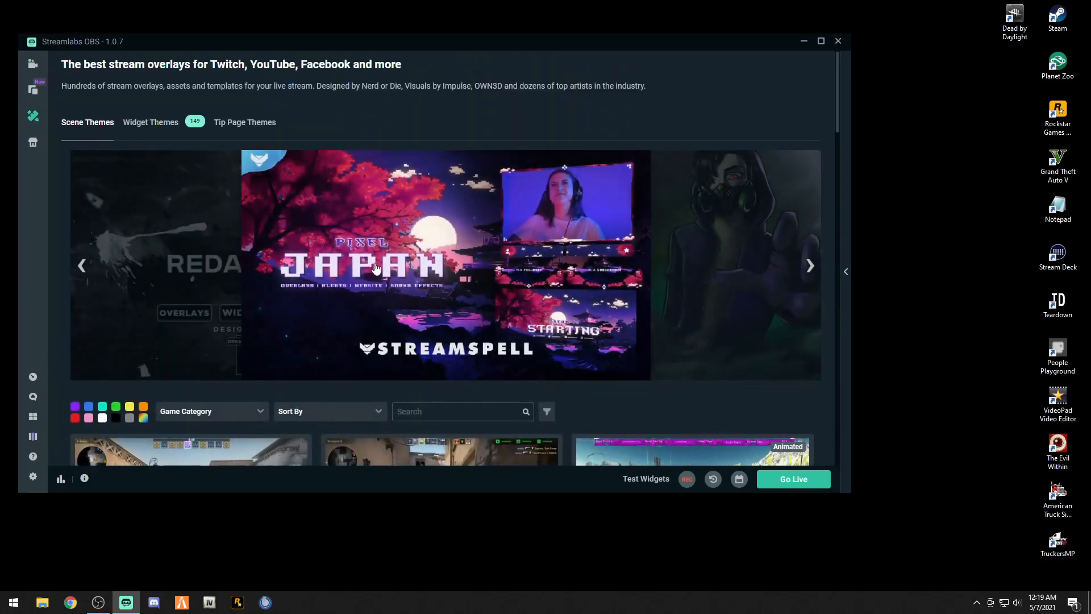
scroll(376, 269, down, 3)
scroll(376, 269, up, 1)
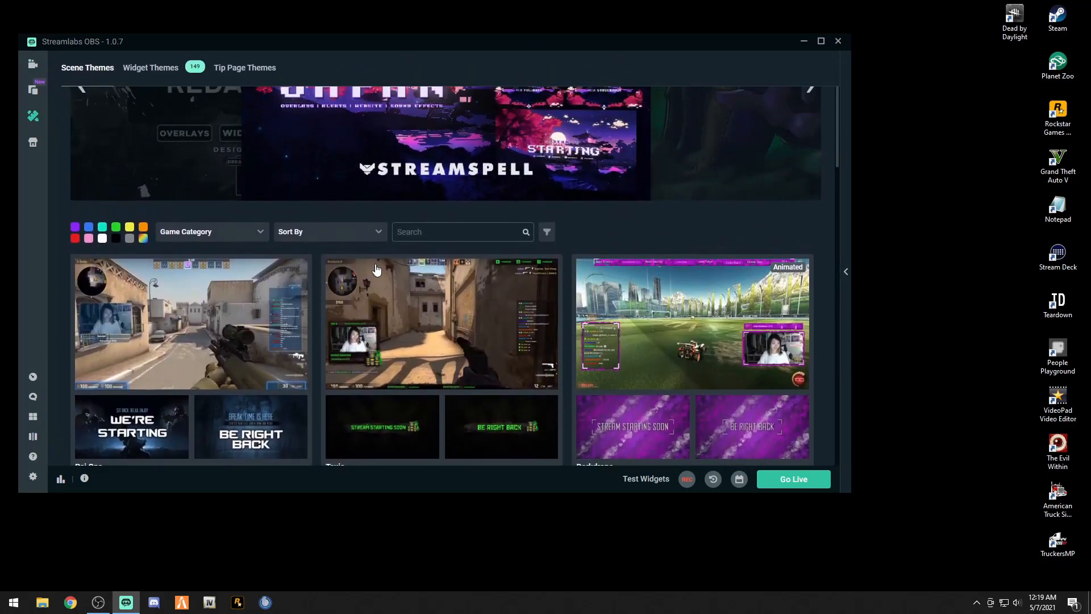
scroll(377, 269, down, 5)
scroll(377, 273, down, 5)
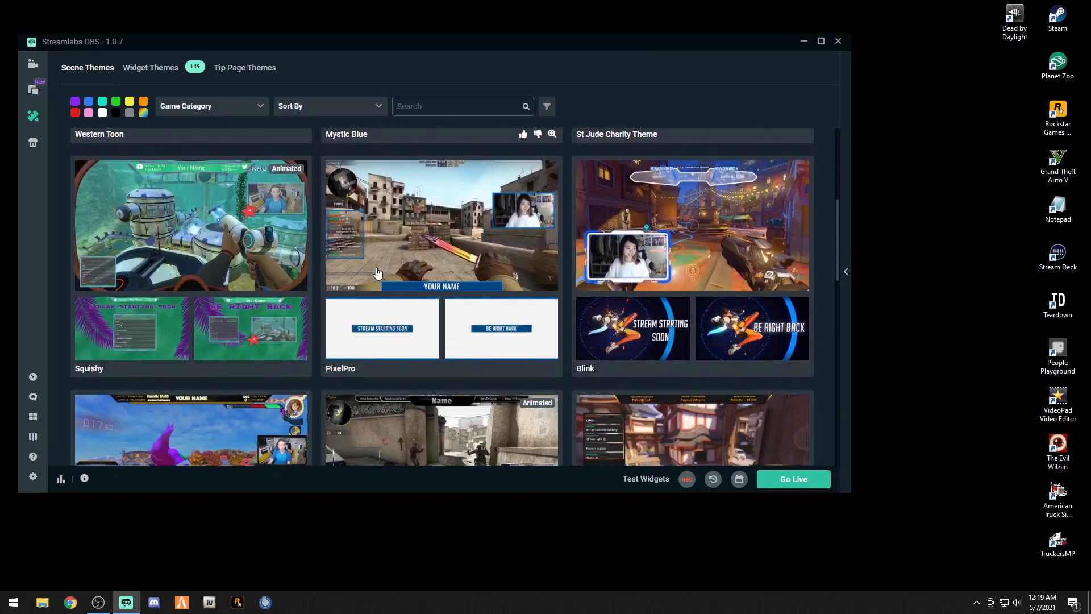
Search the scene themes for "free" and filter them by the colors green and black
scroll(376, 273, up, 6)
scroll(377, 272, up, 6)
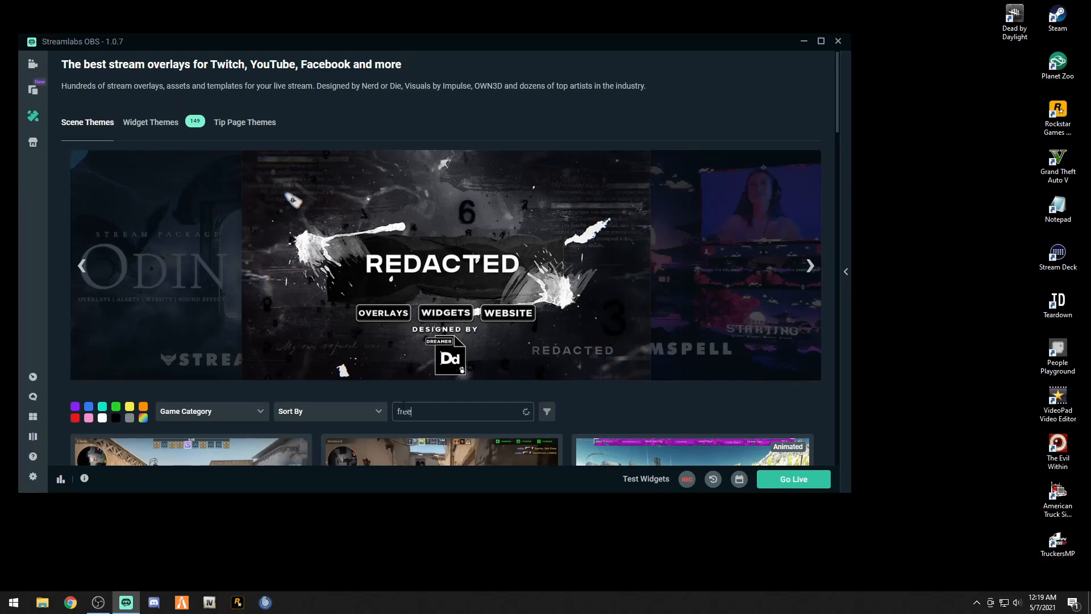
scroll(213, 291, down, 2)
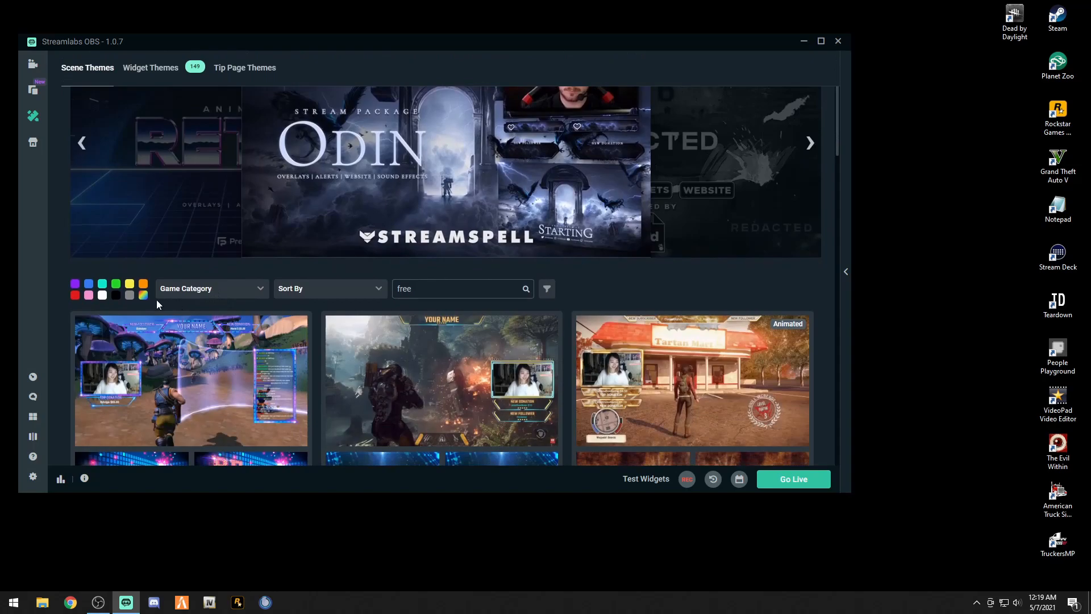
click(116, 288)
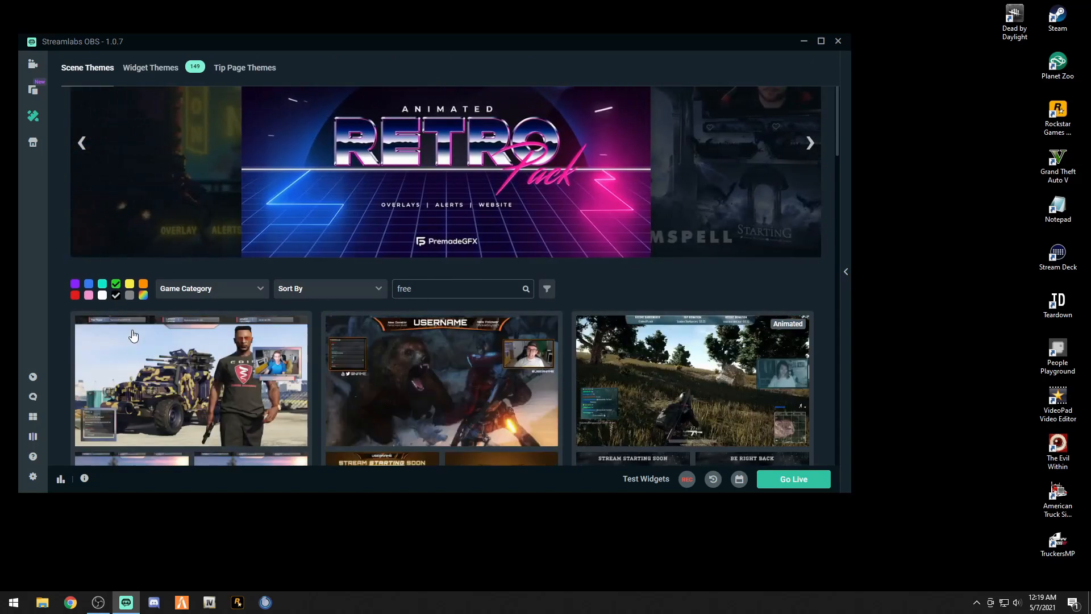
Browse the filtered scene themes through to the second page of results and open the animated Ace theme
scroll(614, 378, down, 5)
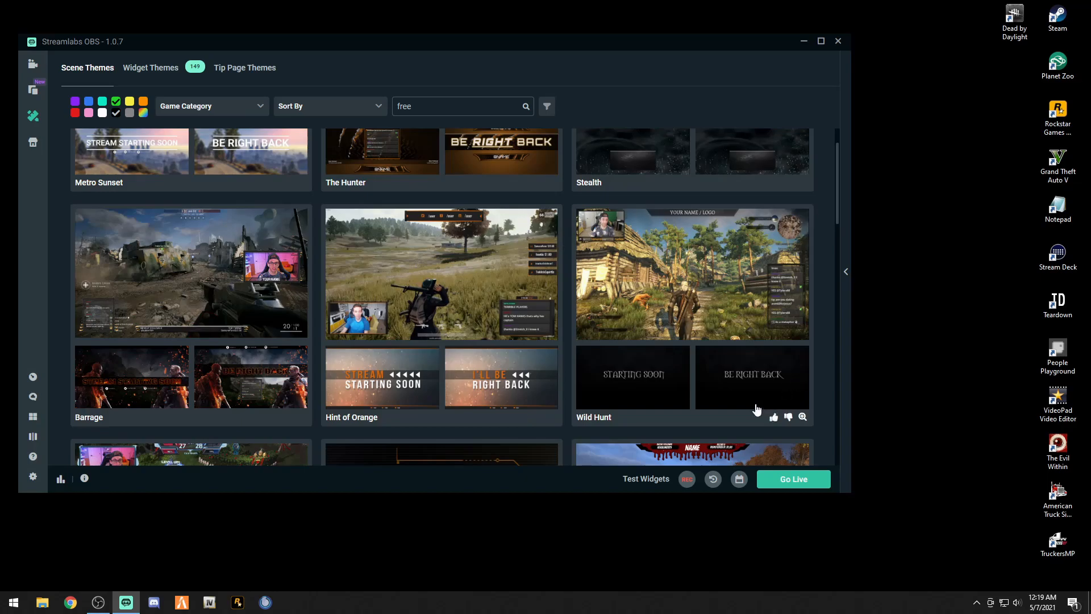
scroll(686, 397, down, 5)
scroll(681, 392, down, 7)
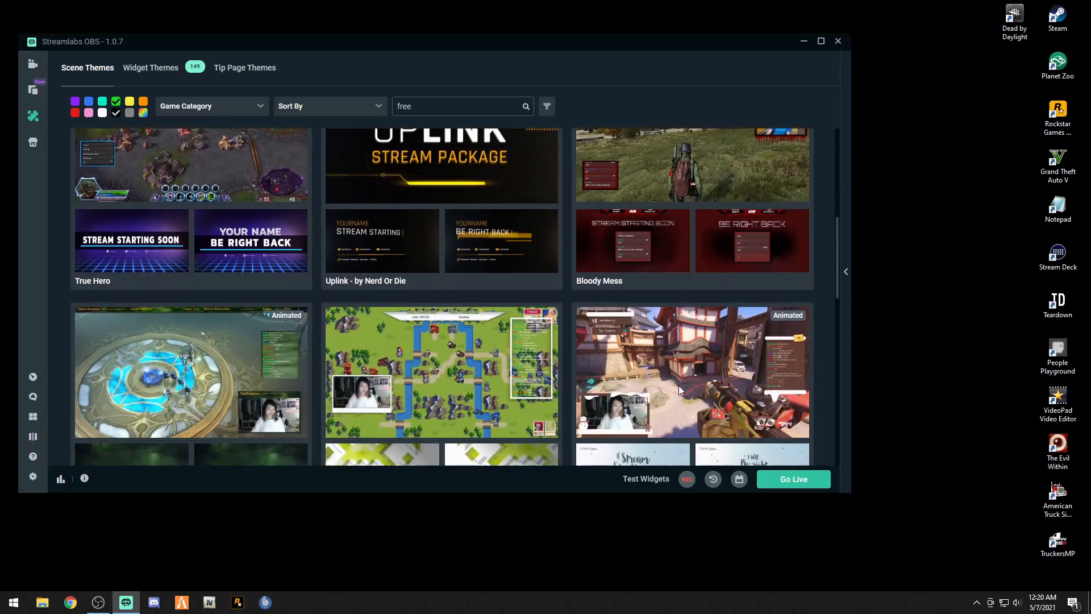
scroll(680, 392, up, 2)
scroll(680, 392, down, 14)
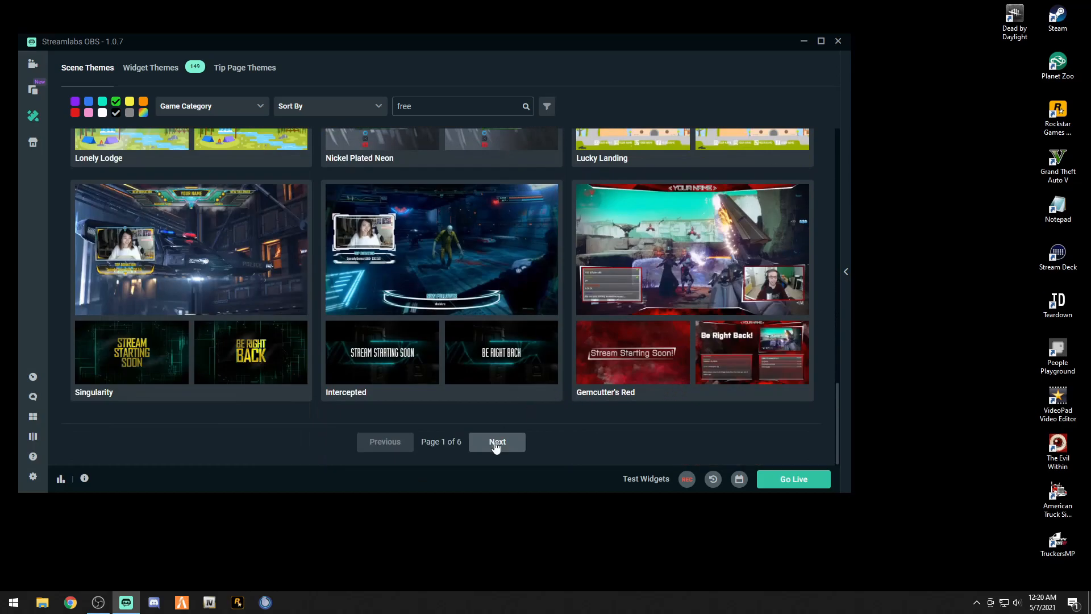
click(496, 443)
scroll(489, 360, down, 8)
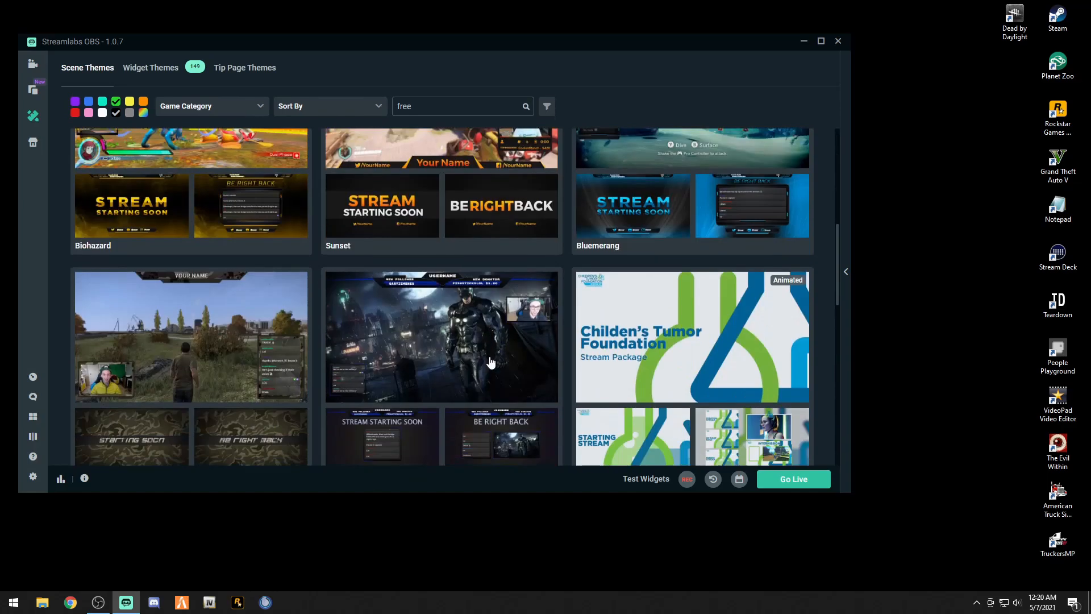
scroll(495, 360, up, 2)
scroll(532, 333, down, 4)
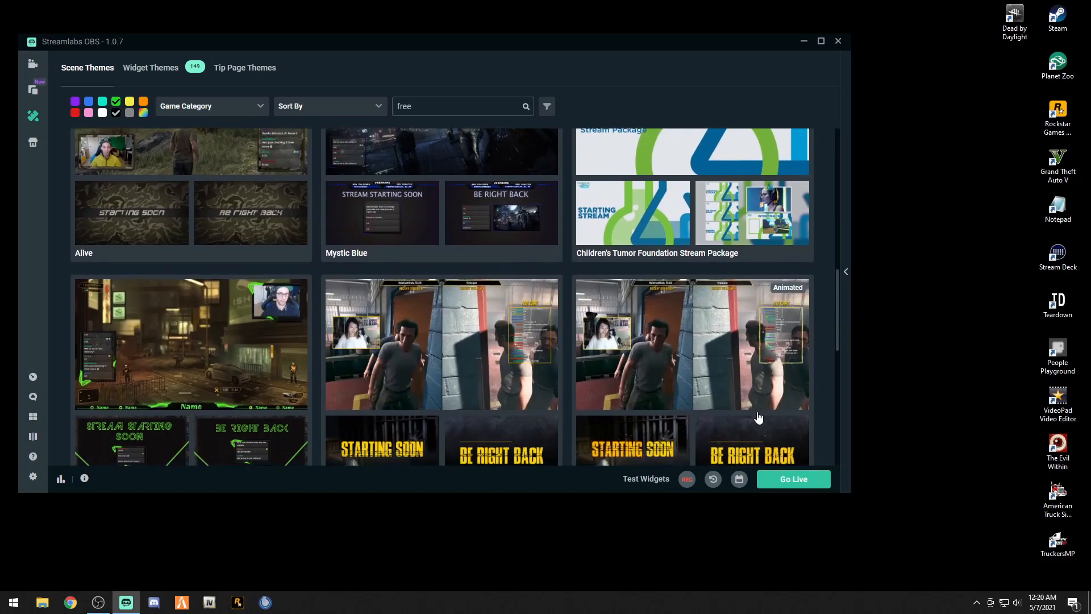
click(697, 368)
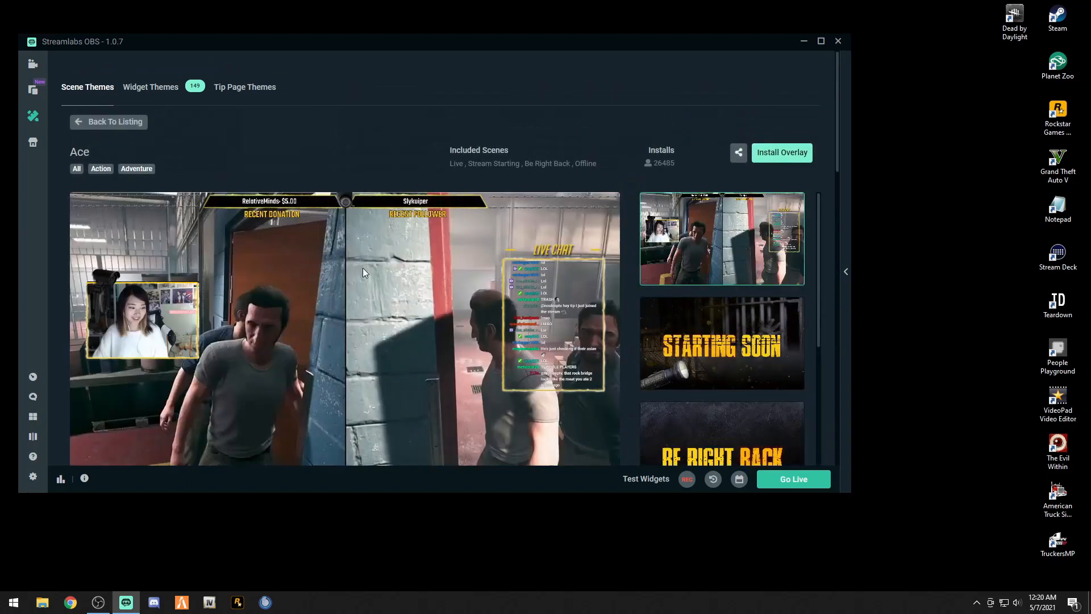
Examine the Ace theme's live scene preview, its included scenes and the similar widget themes
scroll(363, 267, down, 2)
scroll(362, 268, up, 2)
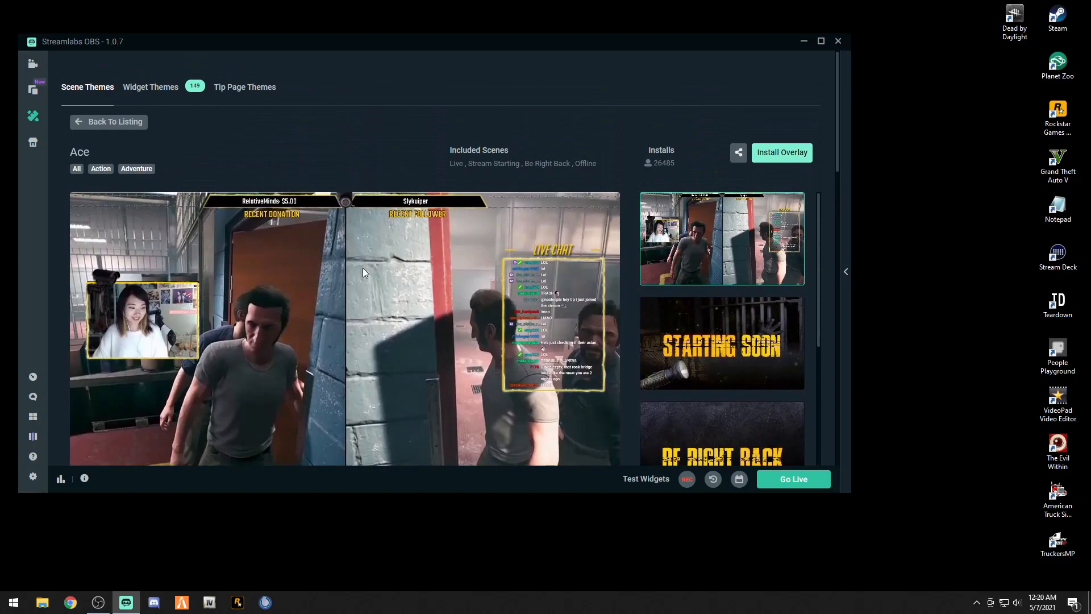
scroll(362, 267, down, 2)
scroll(357, 268, down, 1)
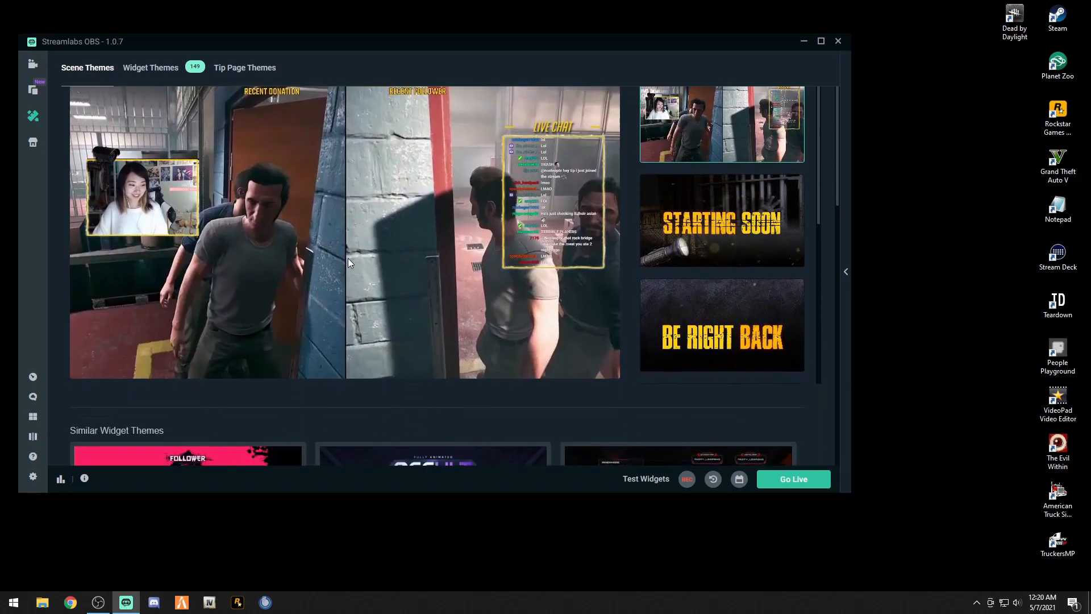
scroll(355, 264, up, 3)
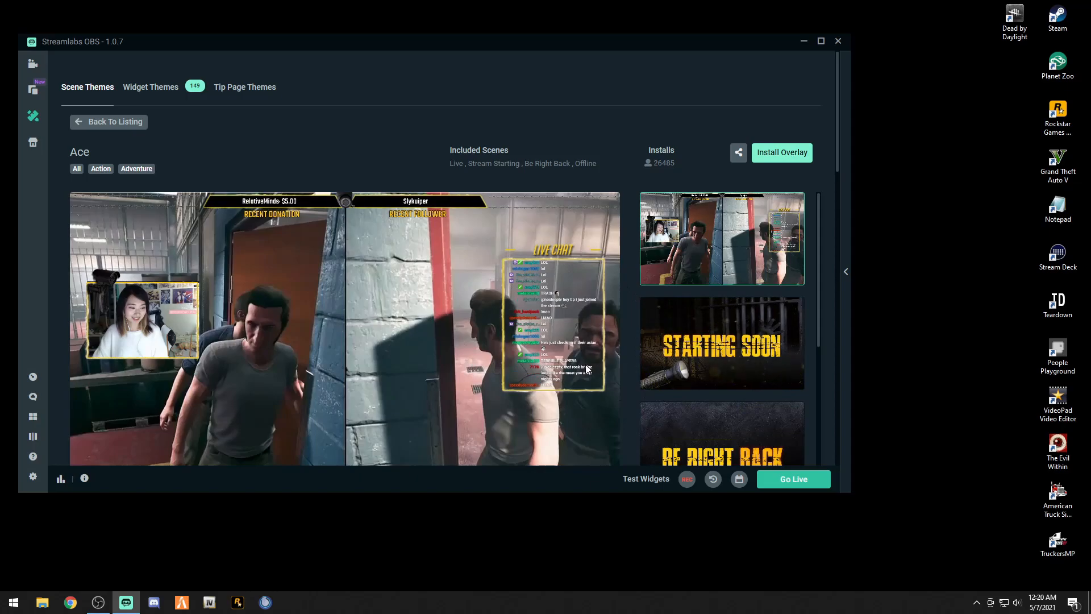
Preview the Ace theme's Starting Soon scene and install the overlay
click(694, 364)
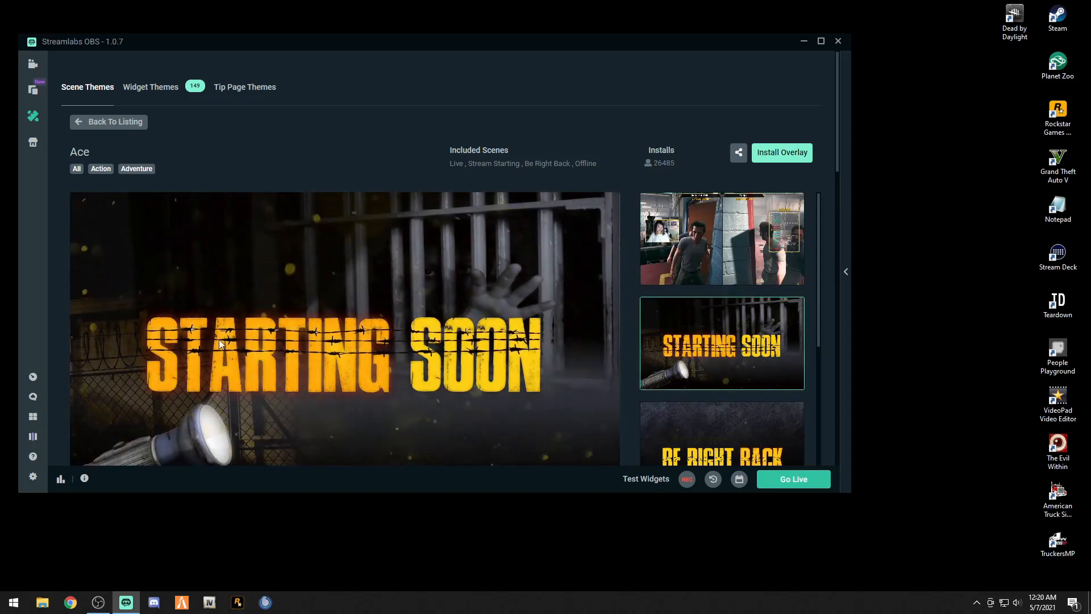
scroll(341, 343, down, 3)
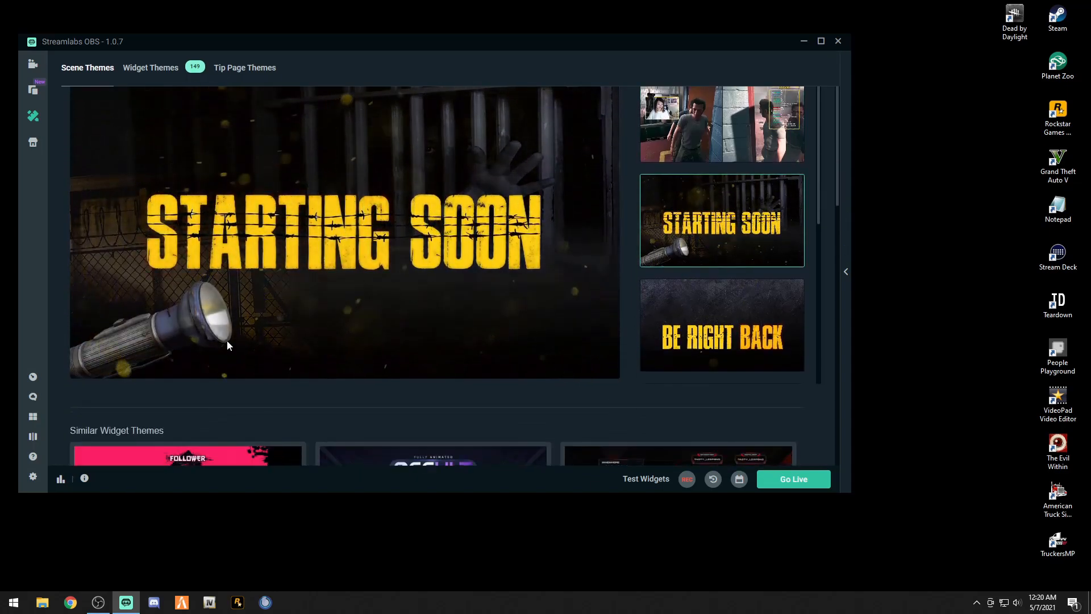
scroll(419, 289, down, 2)
scroll(419, 288, up, 4)
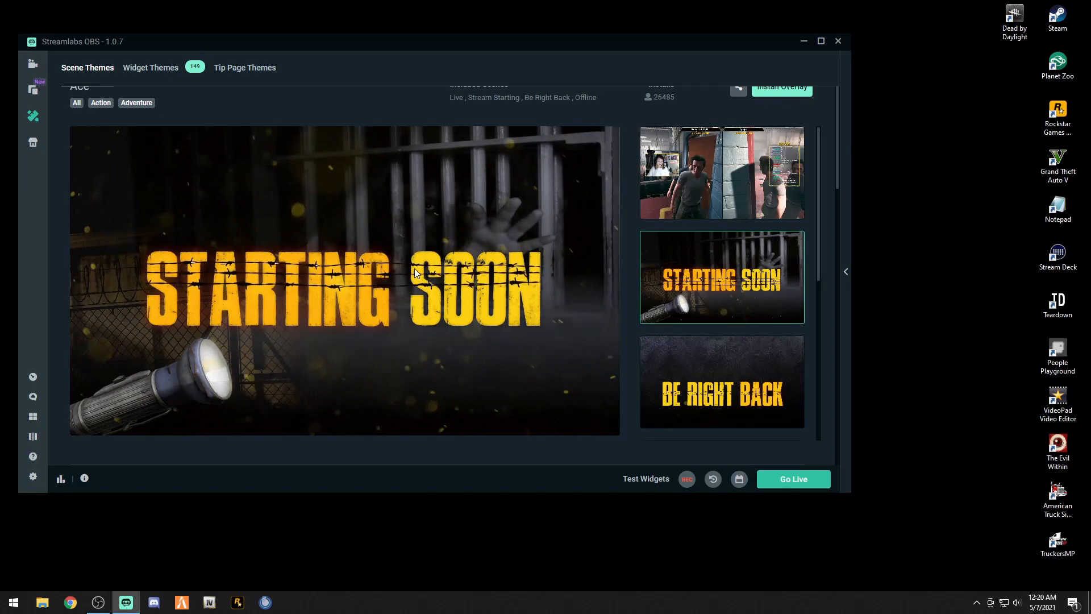
scroll(413, 265, up, 1)
scroll(398, 265, up, 2)
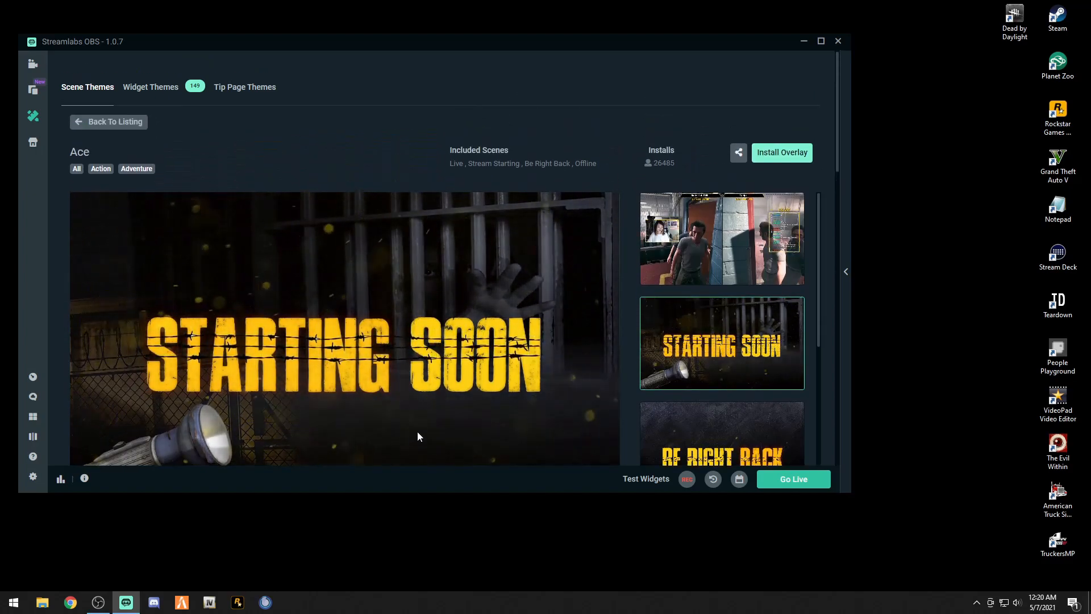
scroll(407, 337, down, 3)
scroll(409, 318, down, 2)
scroll(454, 273, up, 5)
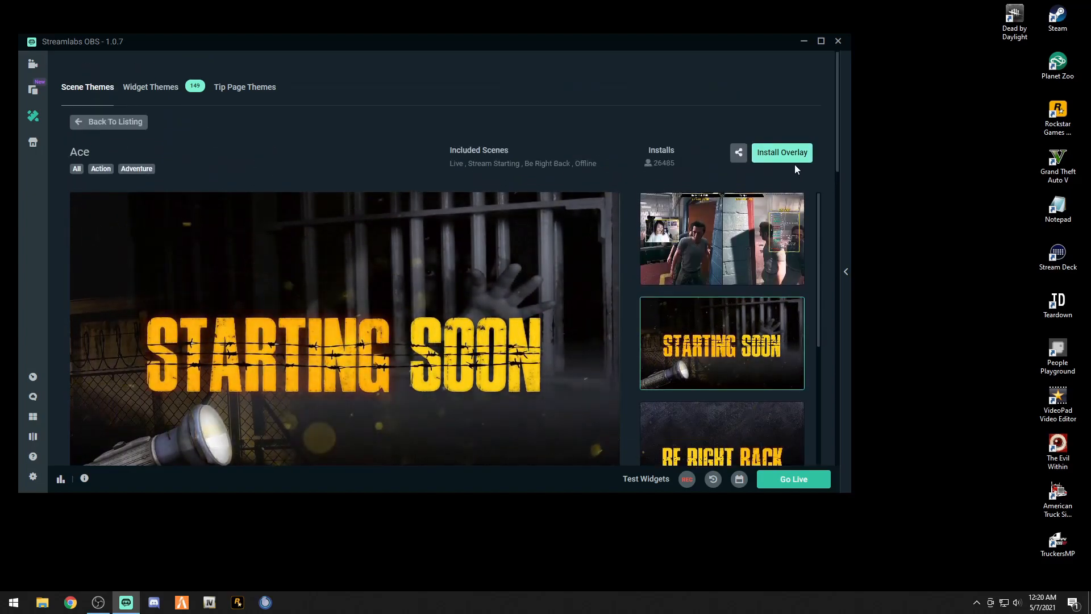
click(779, 154)
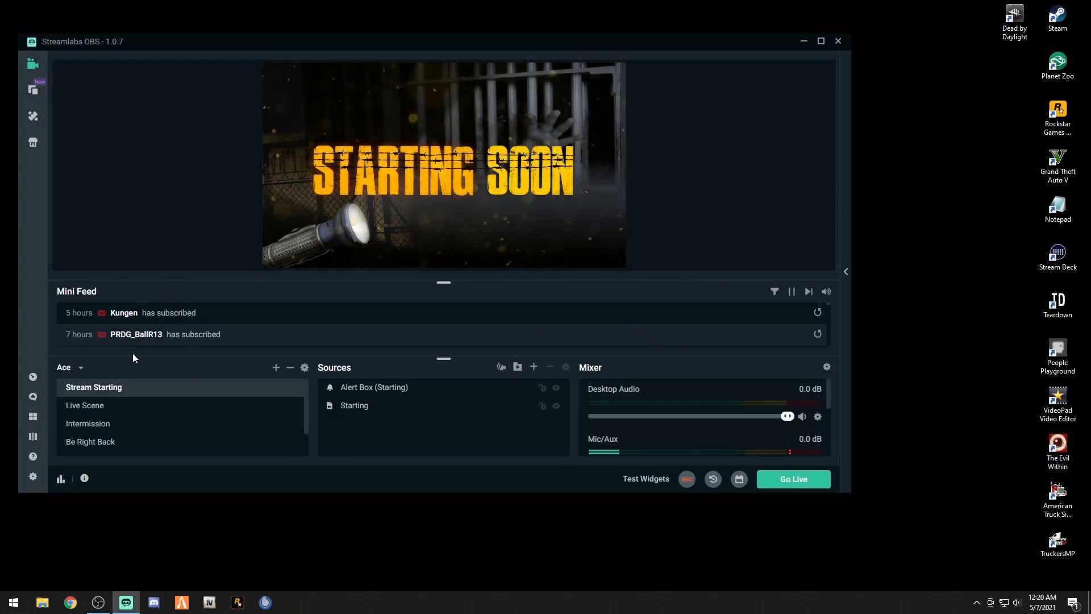
Rename the Ace scene collection to "A Way Out" and close the scene collection manager
click(80, 368)
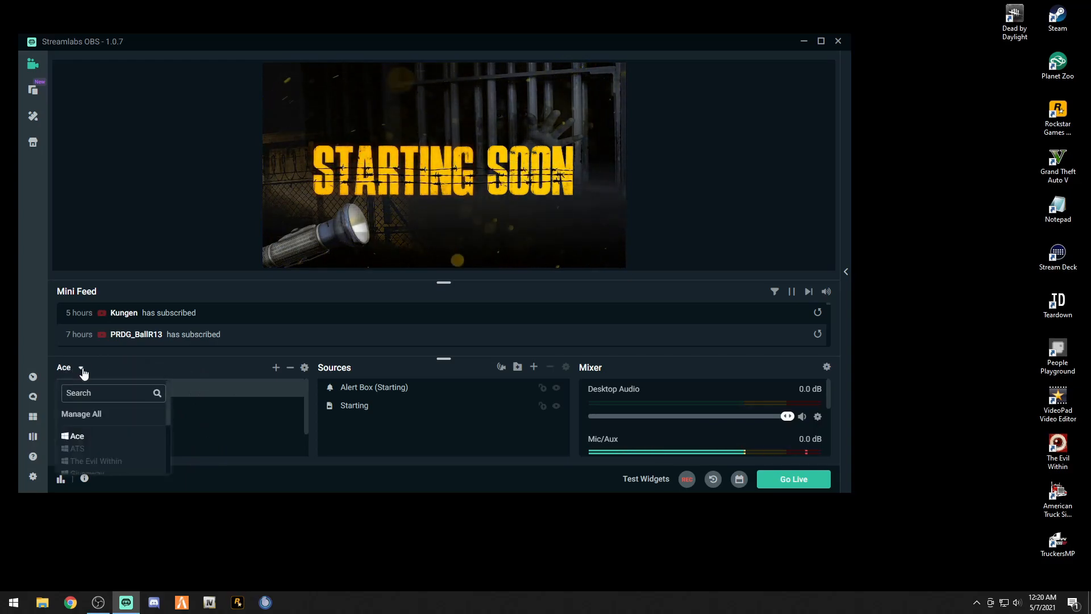
click(88, 420)
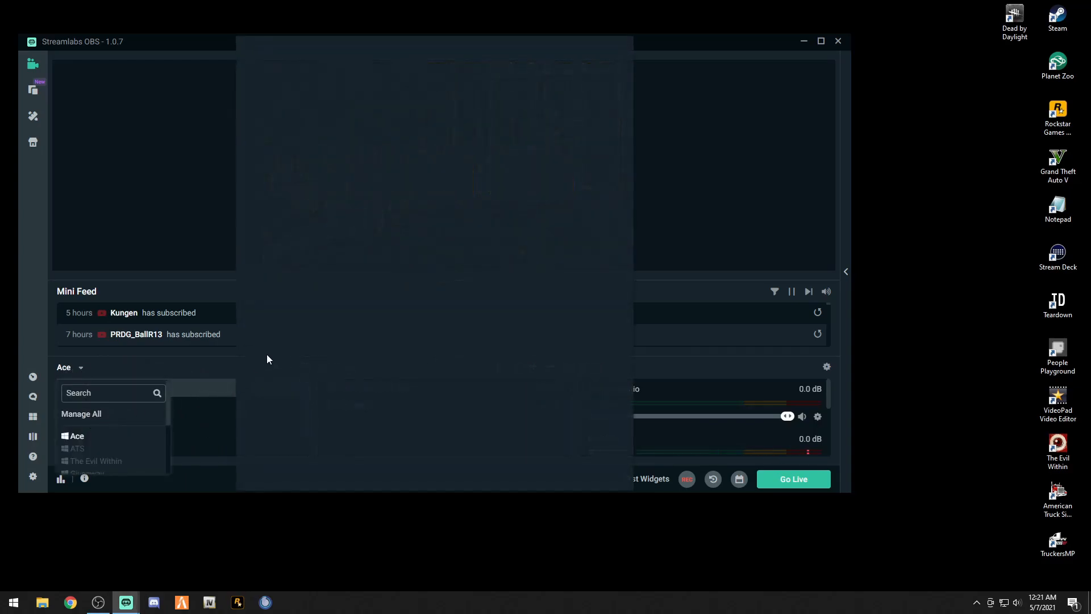
mouse_move(283, 104)
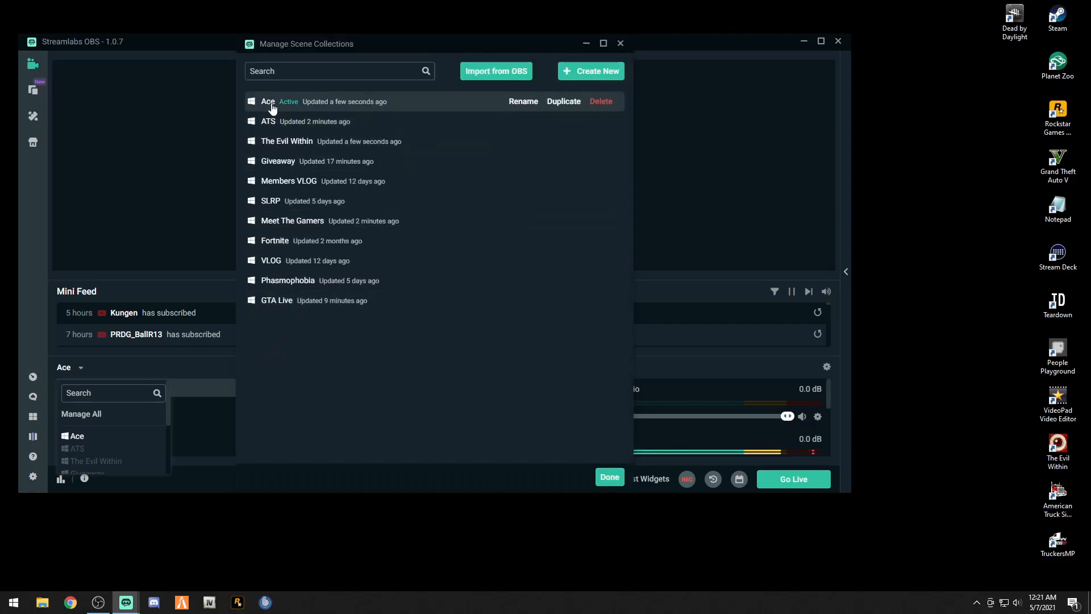
click(521, 107)
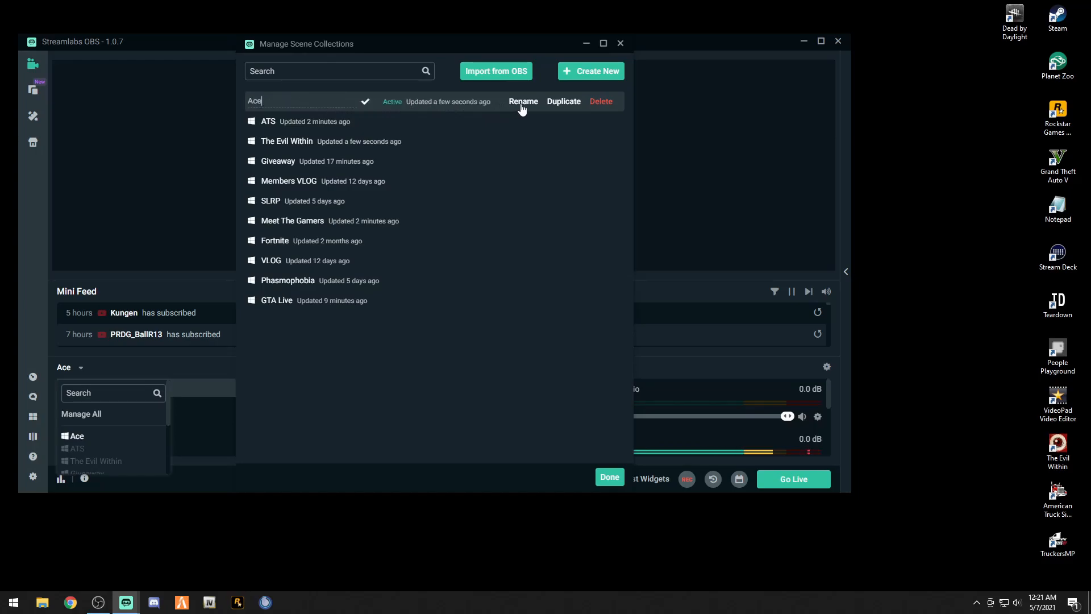
key(BackSpace)
key(BackSpace)
key(BackSpace)
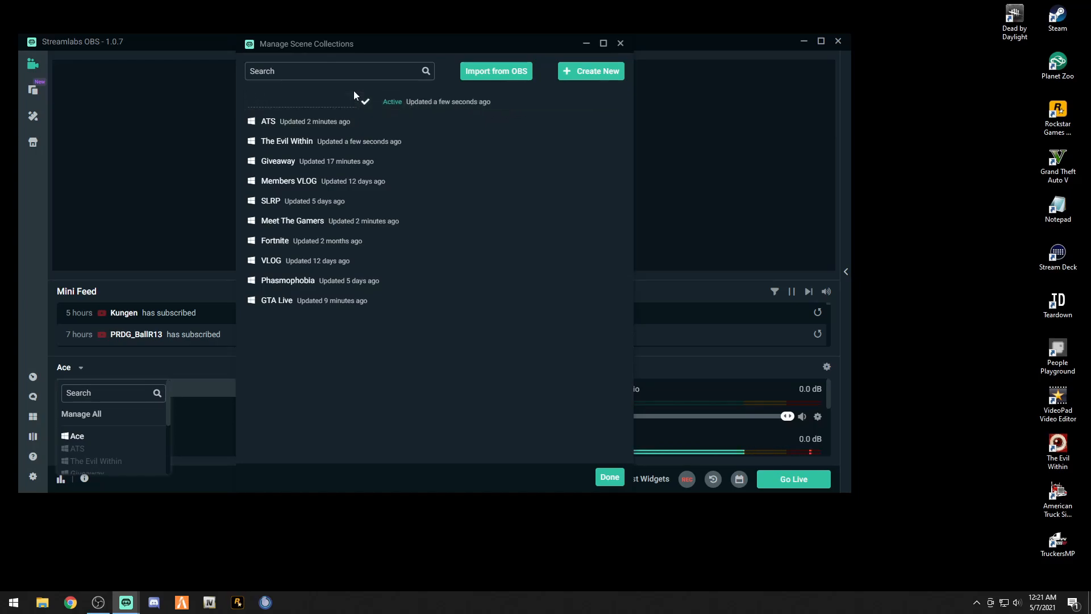
text(A Way Out)
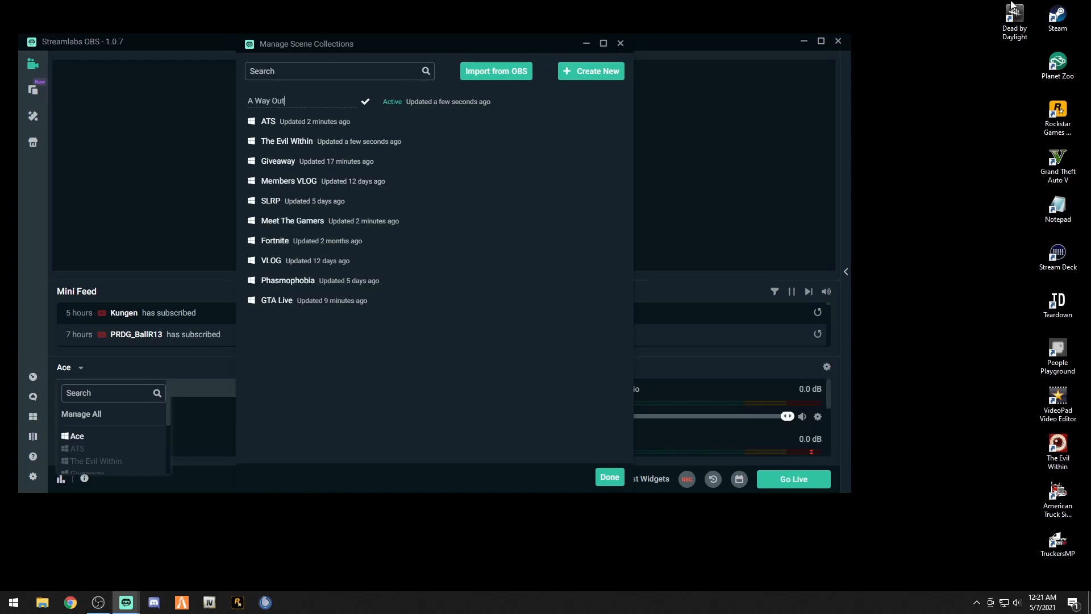
click(364, 103)
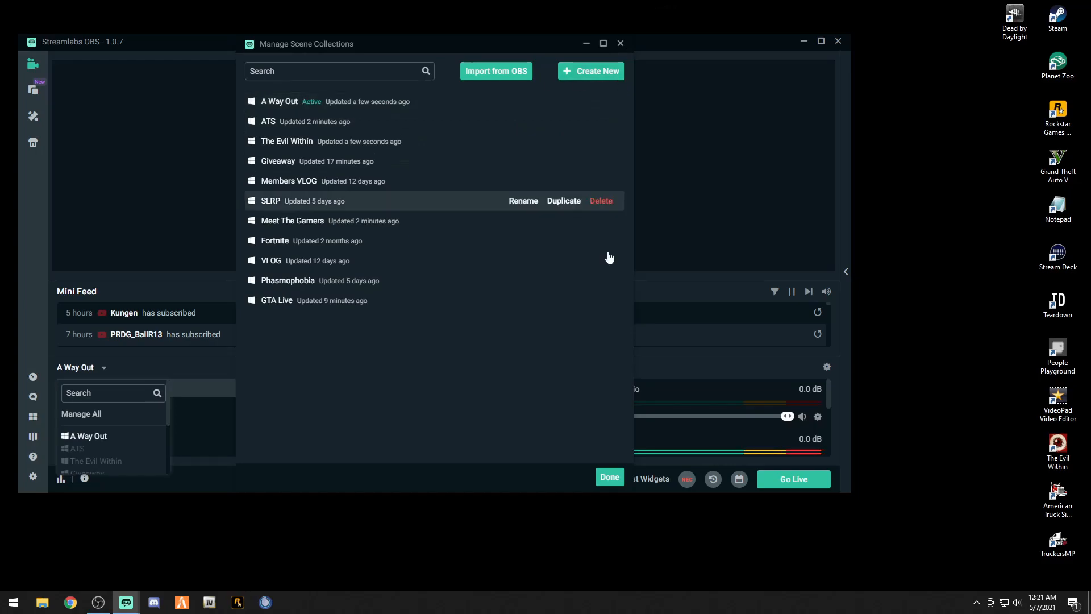
click(609, 476)
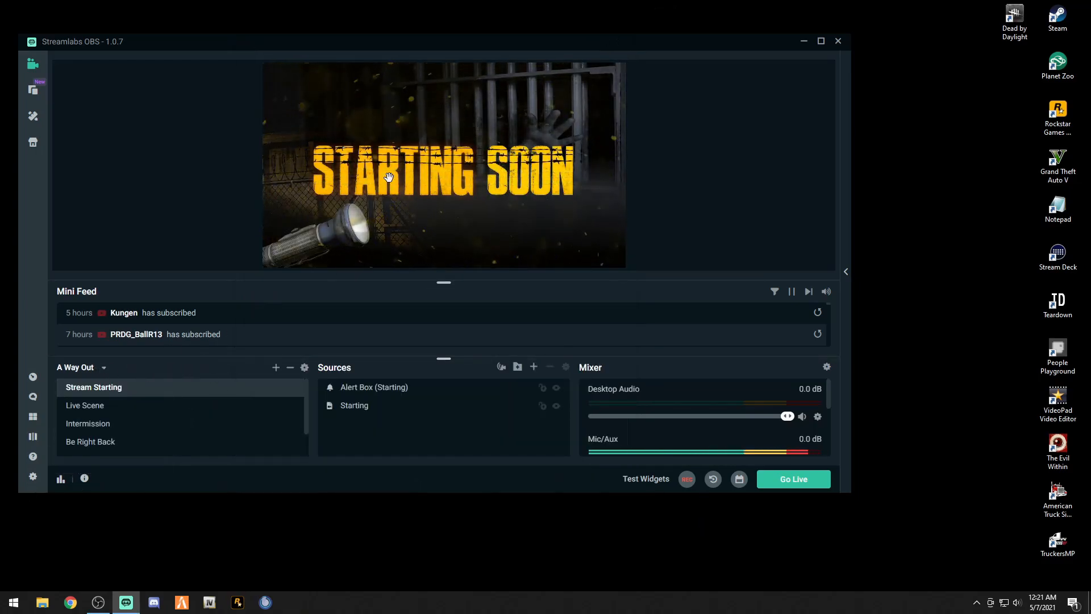
Look through the available scene collections and the scenes included in the A Way Out collection
click(105, 369)
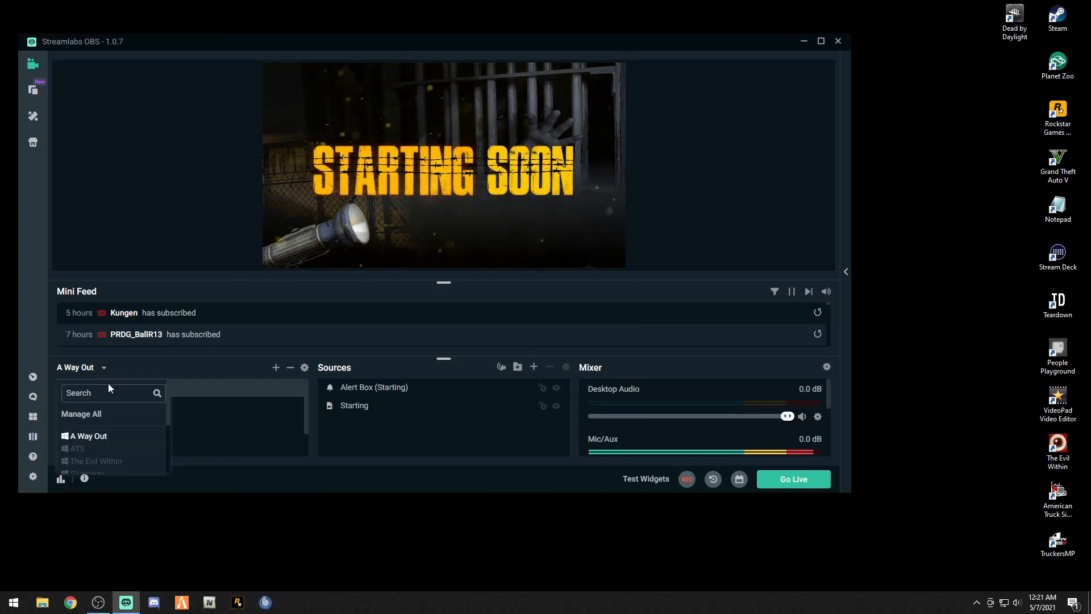
scroll(107, 437, down, 1)
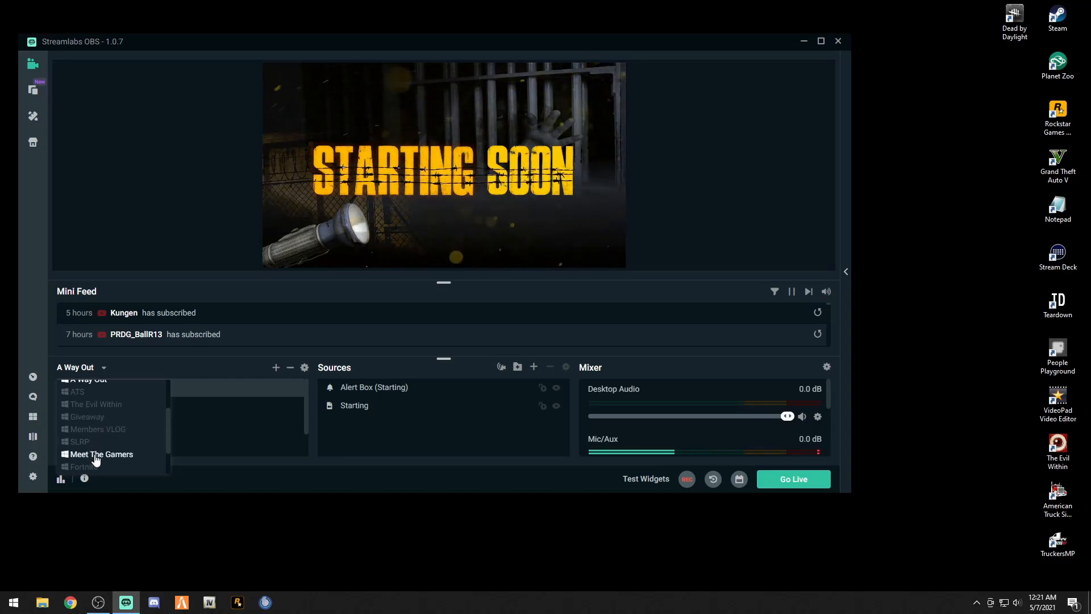
click(176, 273)
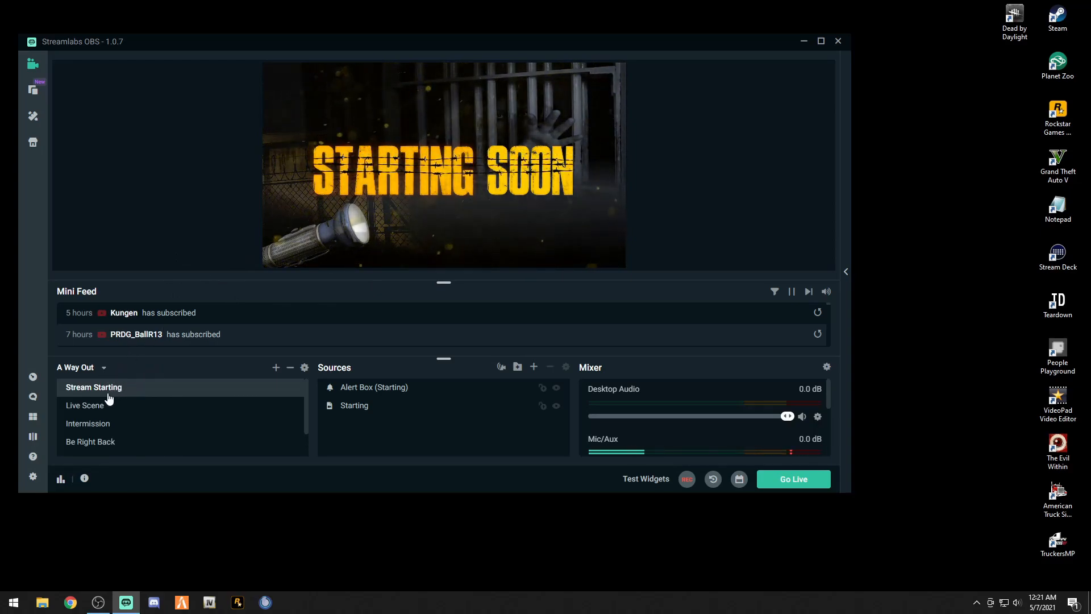
scroll(96, 438, down, 2)
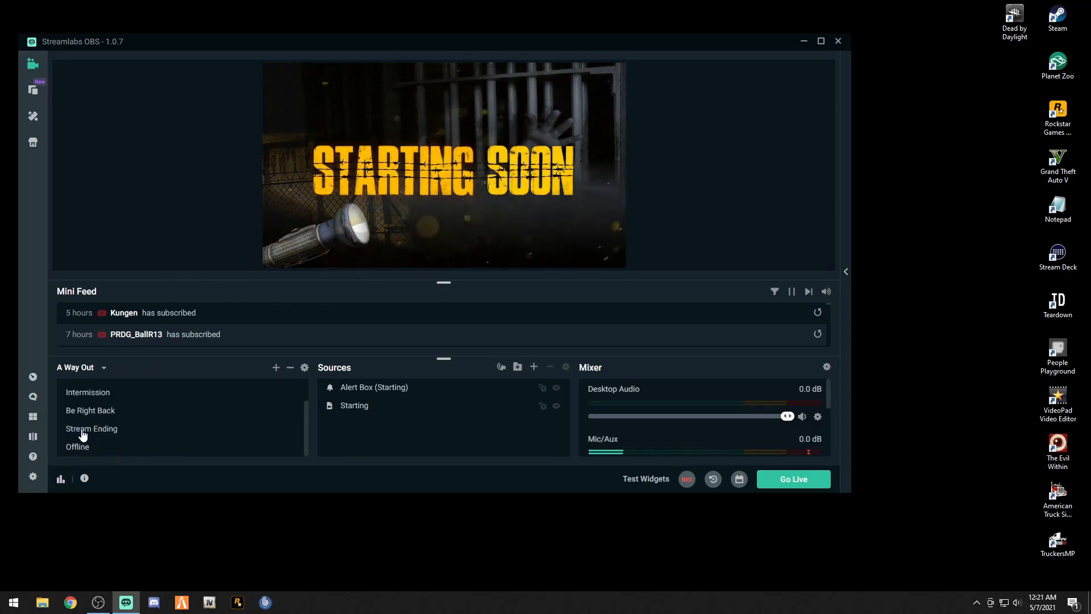
scroll(89, 396, up, 2)
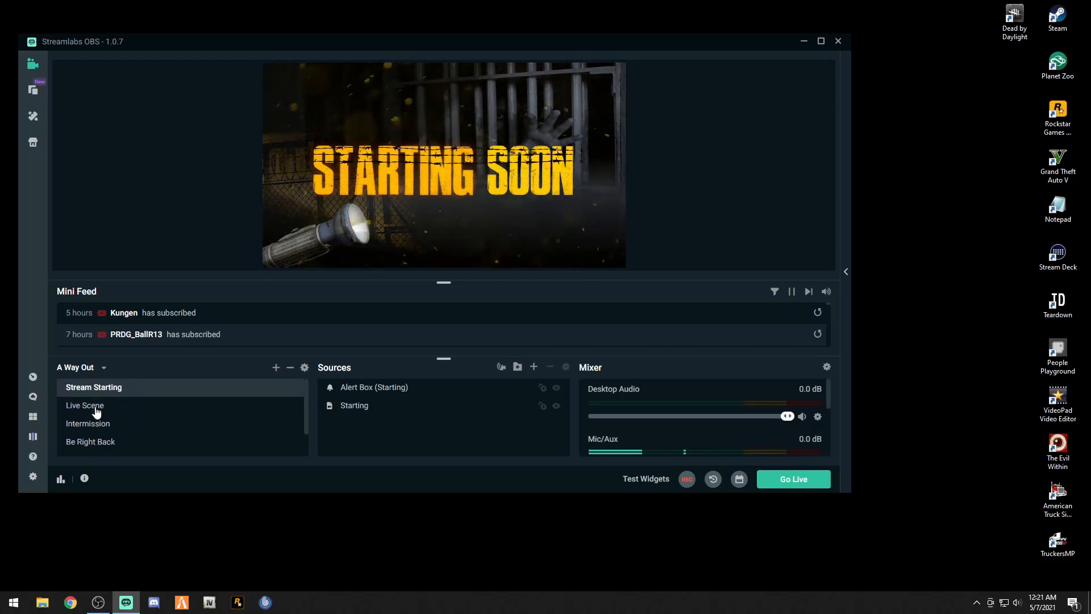
Preview the Live Scene, Intermission, Be Right Back, Stream Ending and Offline scenes, checking the Live Scene's alert box area
click(97, 411)
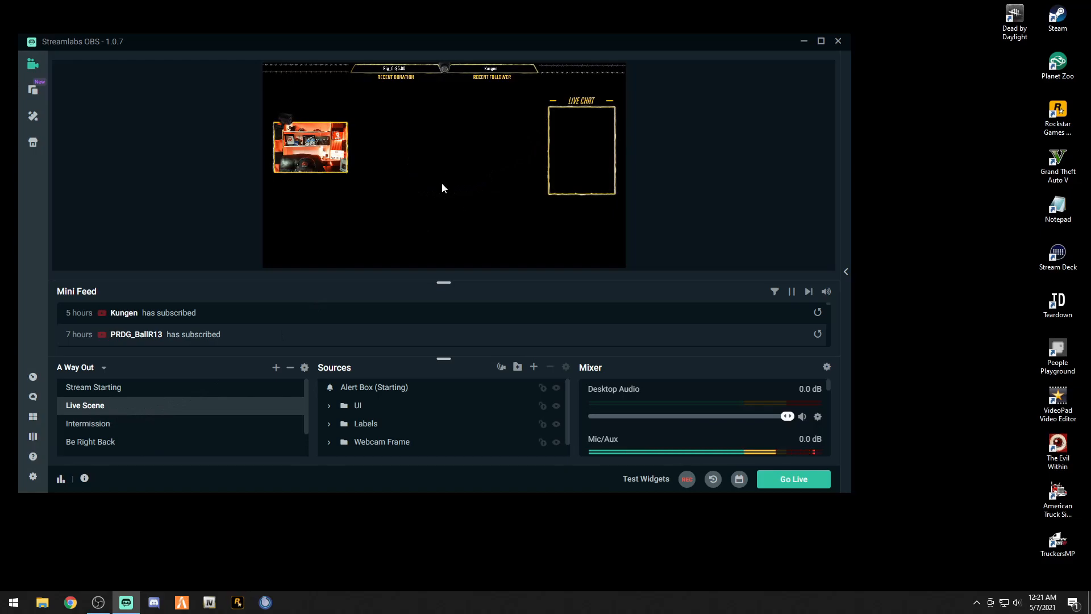
drag(404, 154, 414, 200)
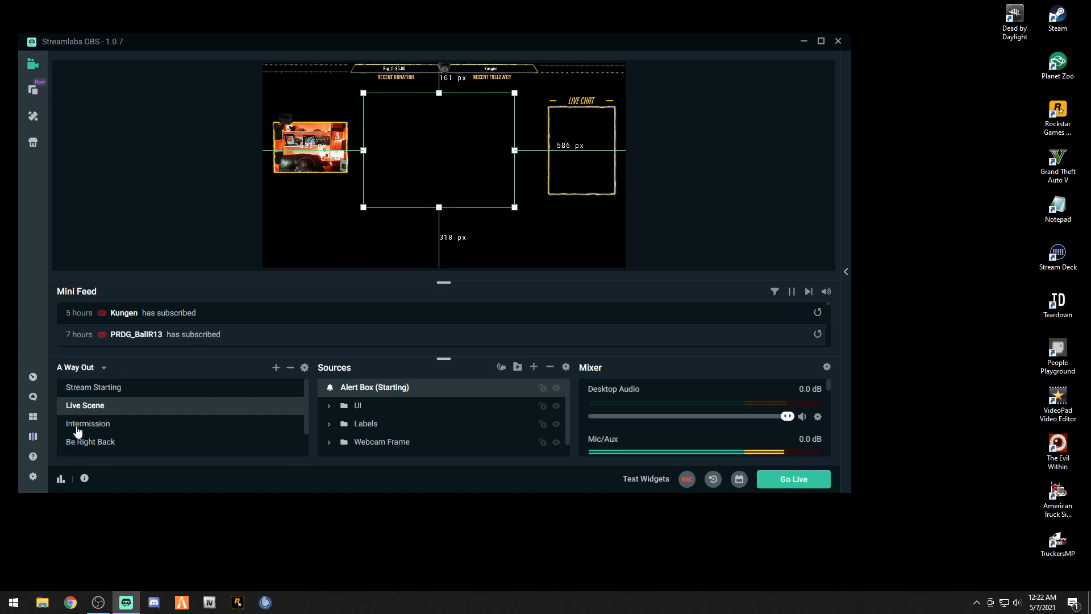
click(82, 424)
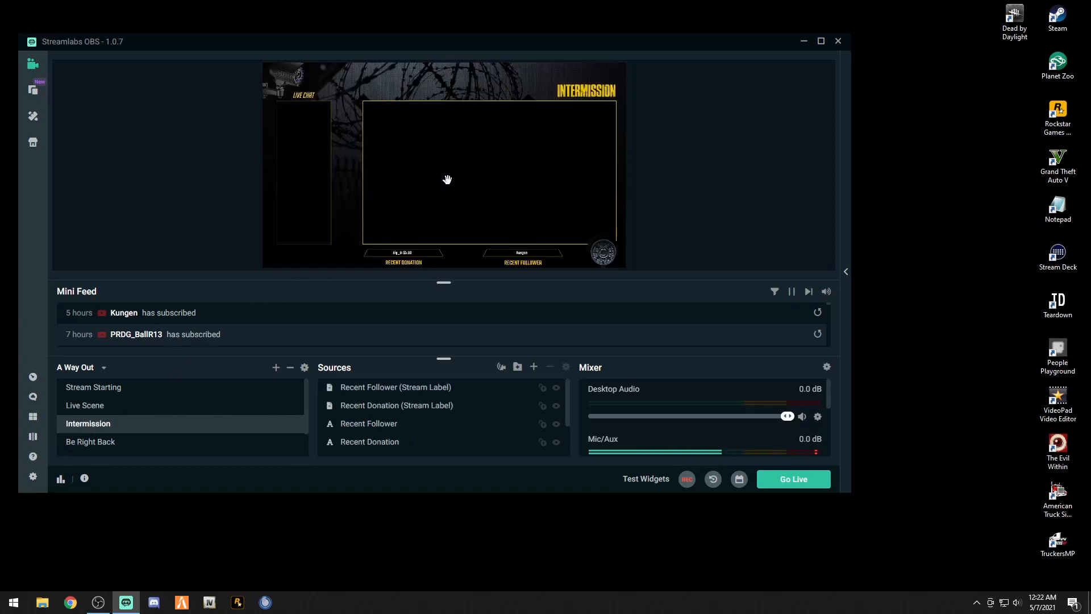
click(502, 188)
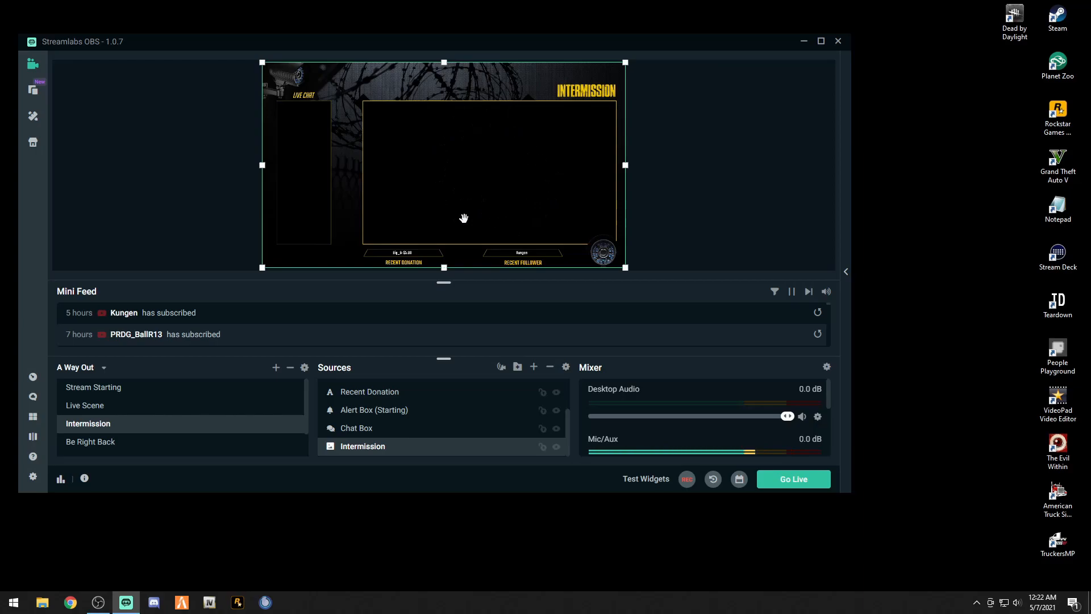
scroll(146, 415, down, 1)
click(111, 415)
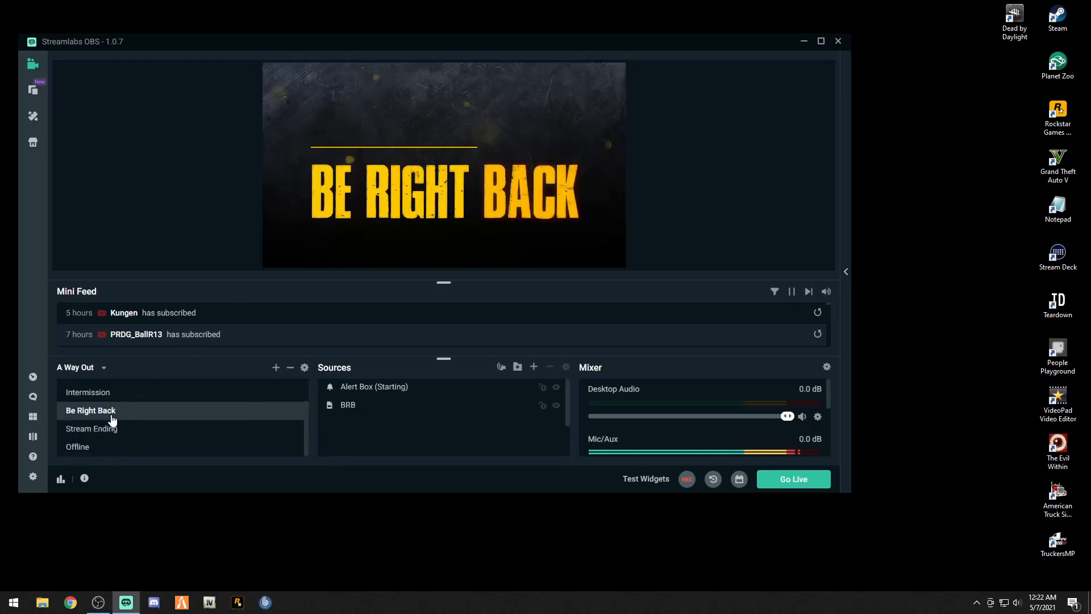
click(110, 431)
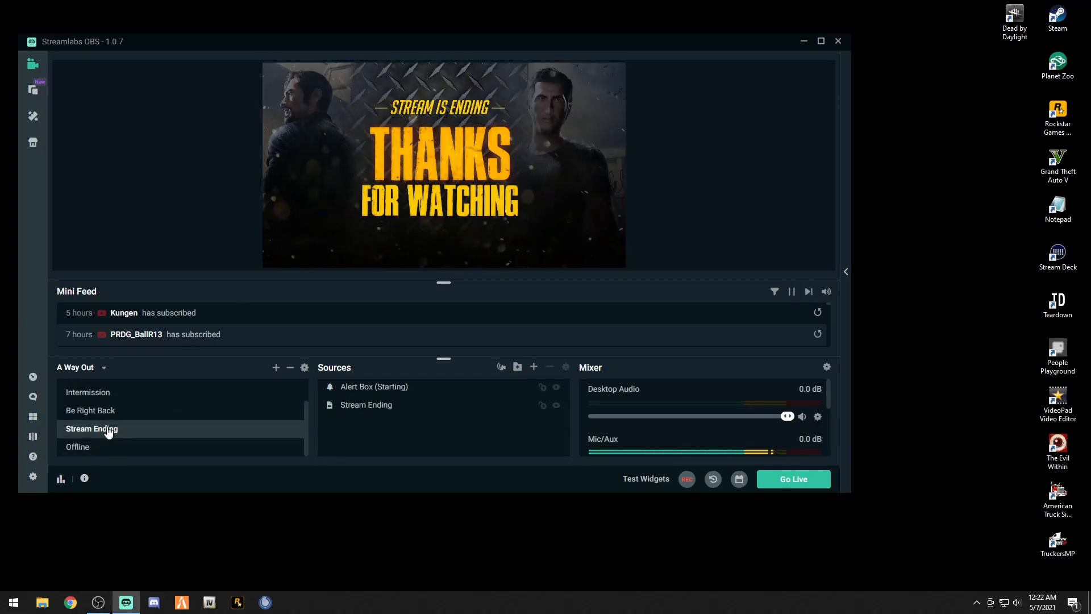
click(92, 450)
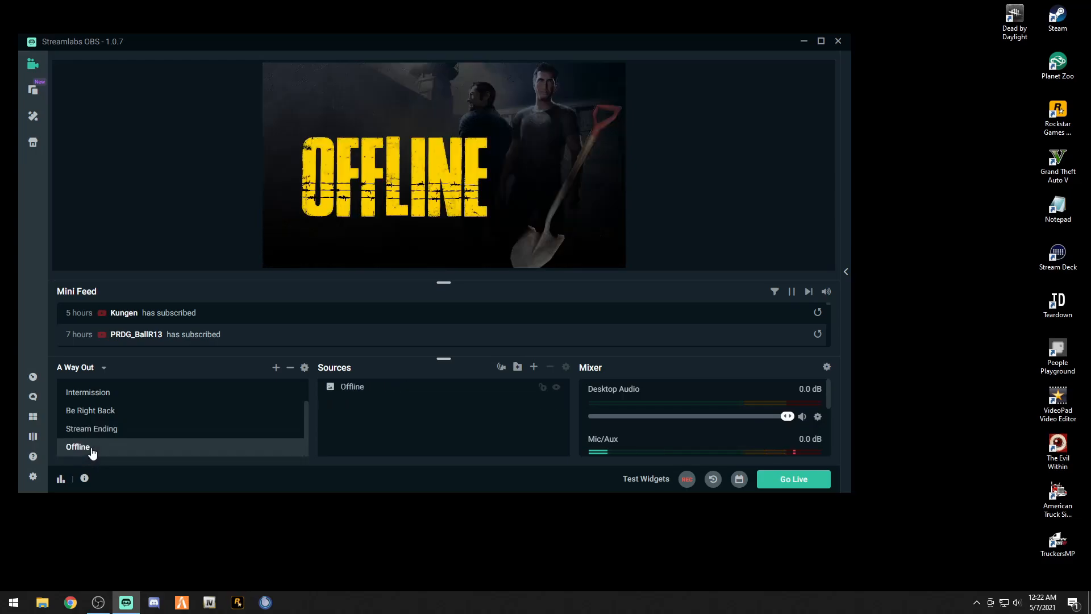
scroll(114, 432, up, 1)
scroll(114, 431, down, 1)
scroll(115, 431, up, 1)
scroll(115, 432, down, 1)
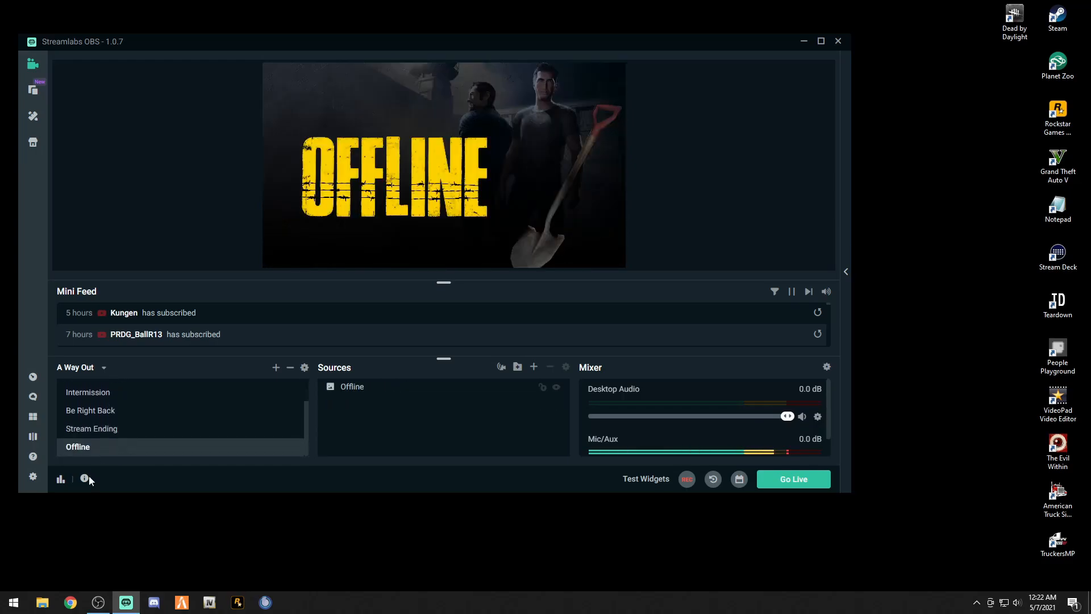
Return to the Stream Starting scene and open the source type selection, moving its window aside to keep the scene visible
click(101, 430)
scroll(105, 430, up, 1)
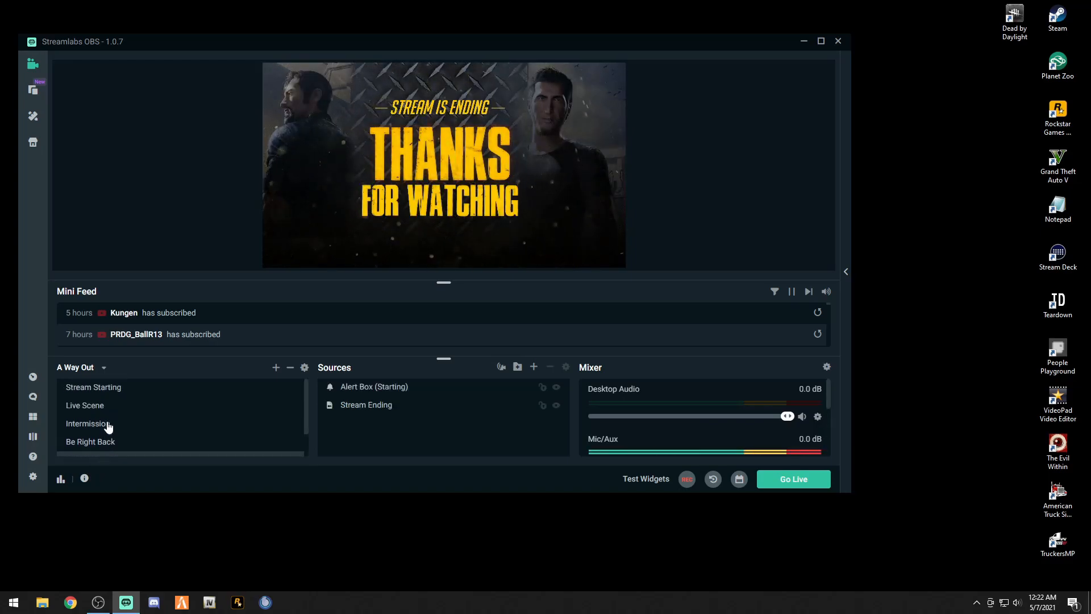
click(100, 387)
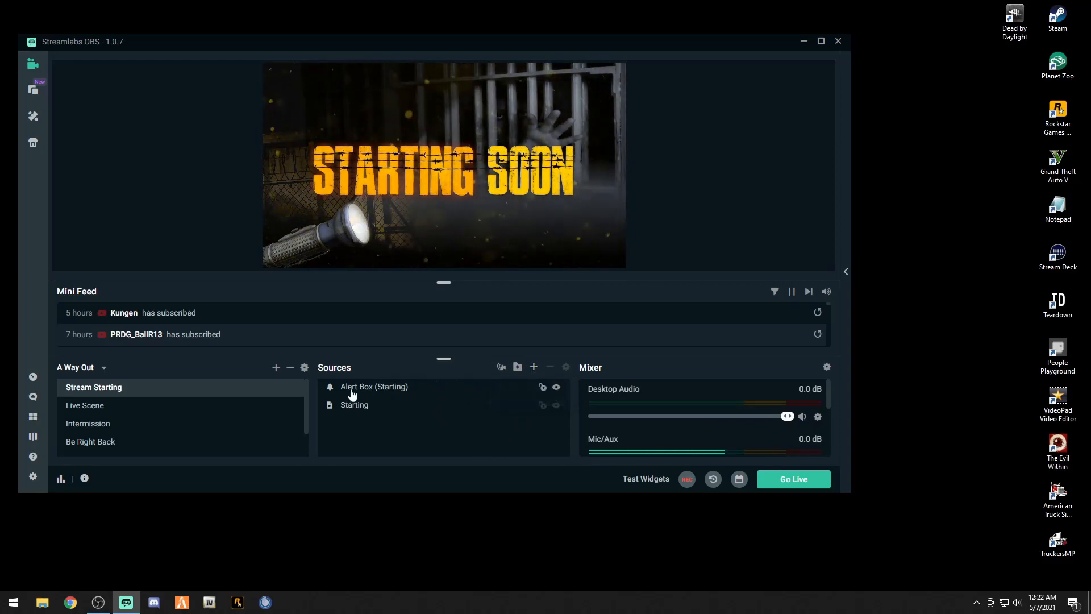
click(533, 366)
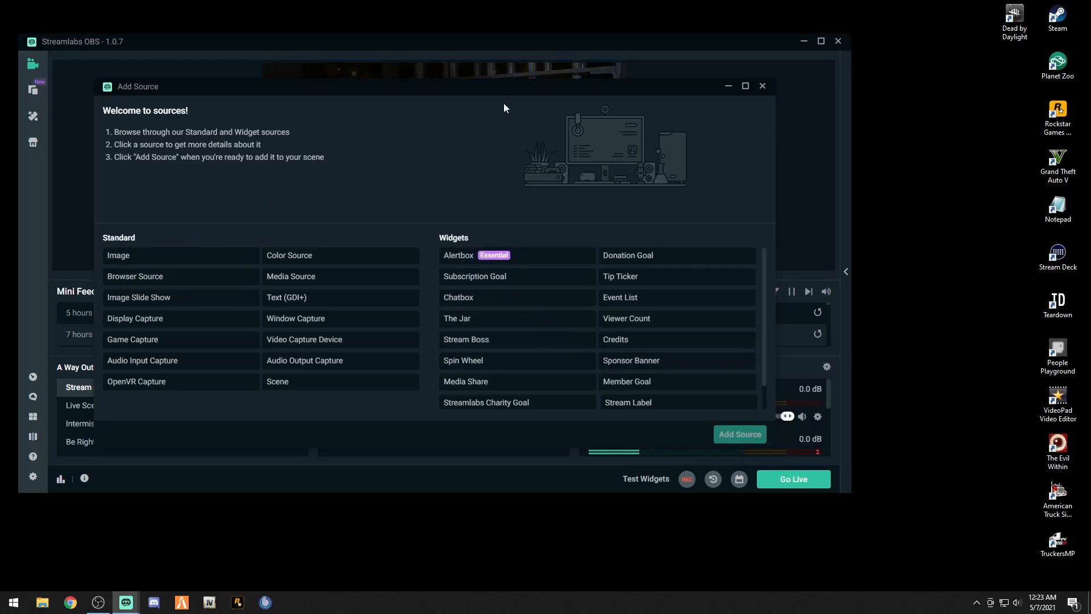
drag(509, 90, 528, 185)
drag(671, 185, 875, 188)
click(740, 39)
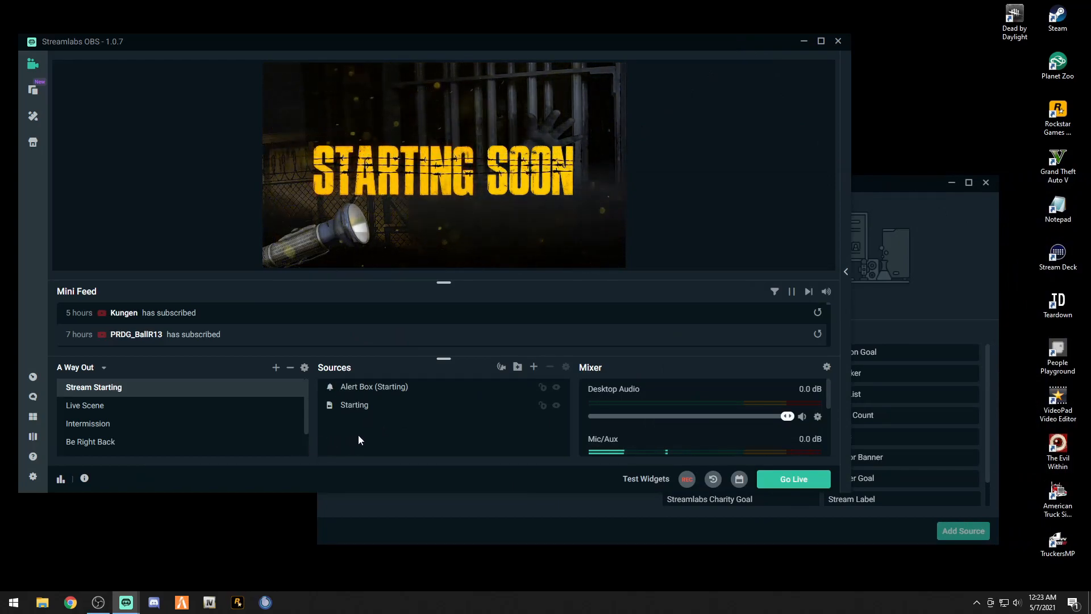
scroll(639, 432, down, 1)
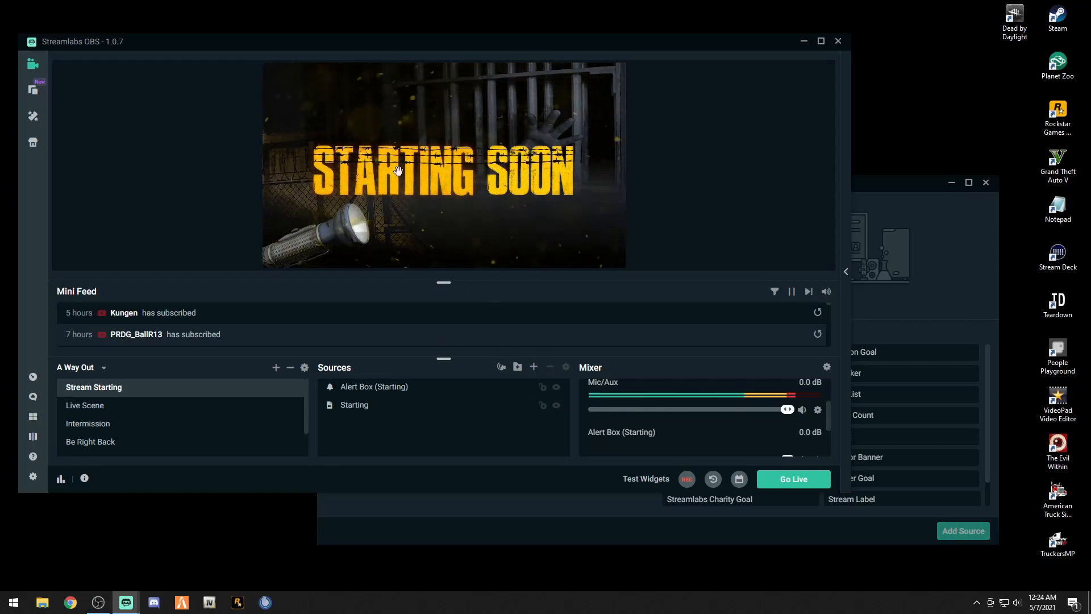
Preview the Be Right Back and Stream Ending scenes again, and return to the Stream Starting scene
click(89, 443)
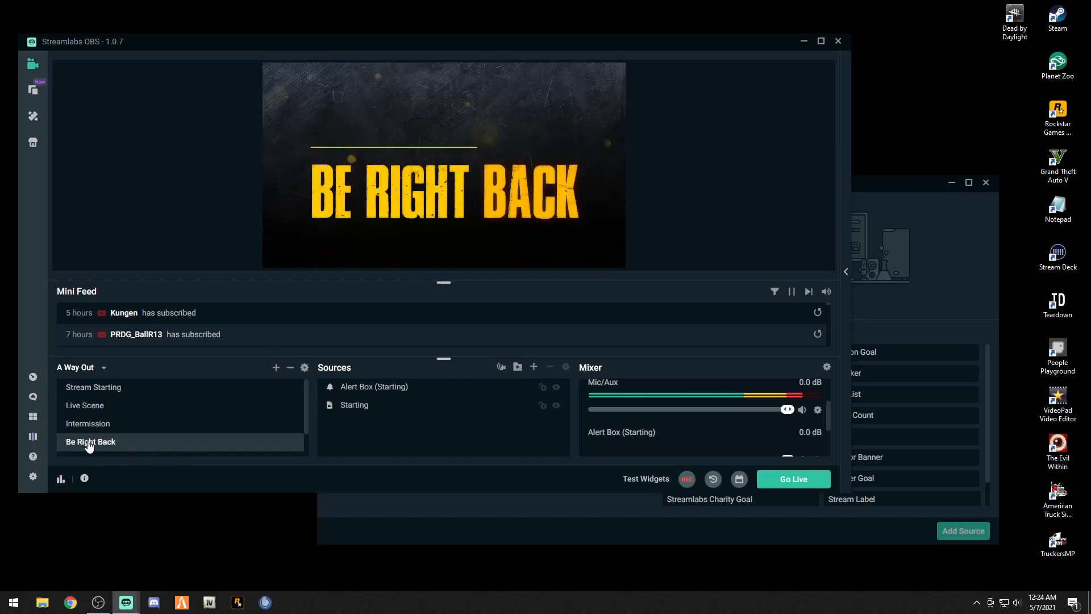
scroll(94, 443, down, 2)
click(104, 432)
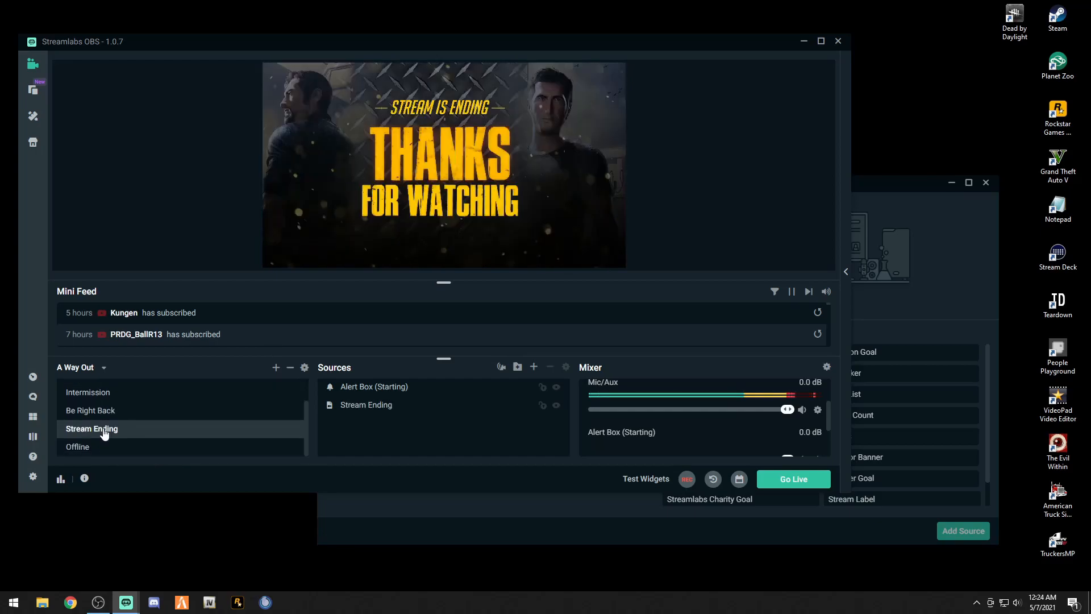
scroll(129, 424, up, 2)
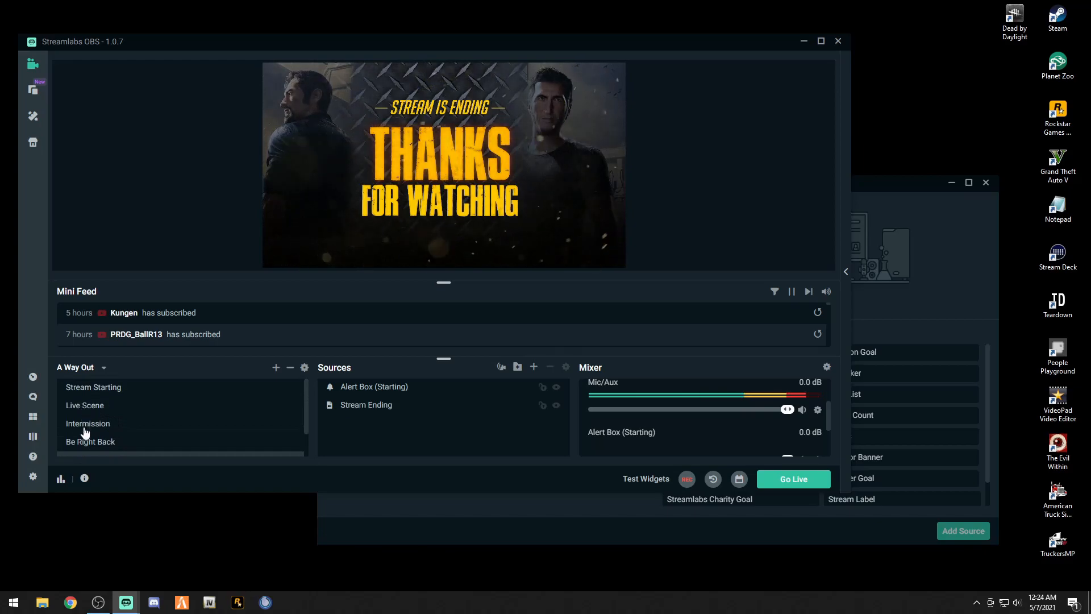
click(70, 387)
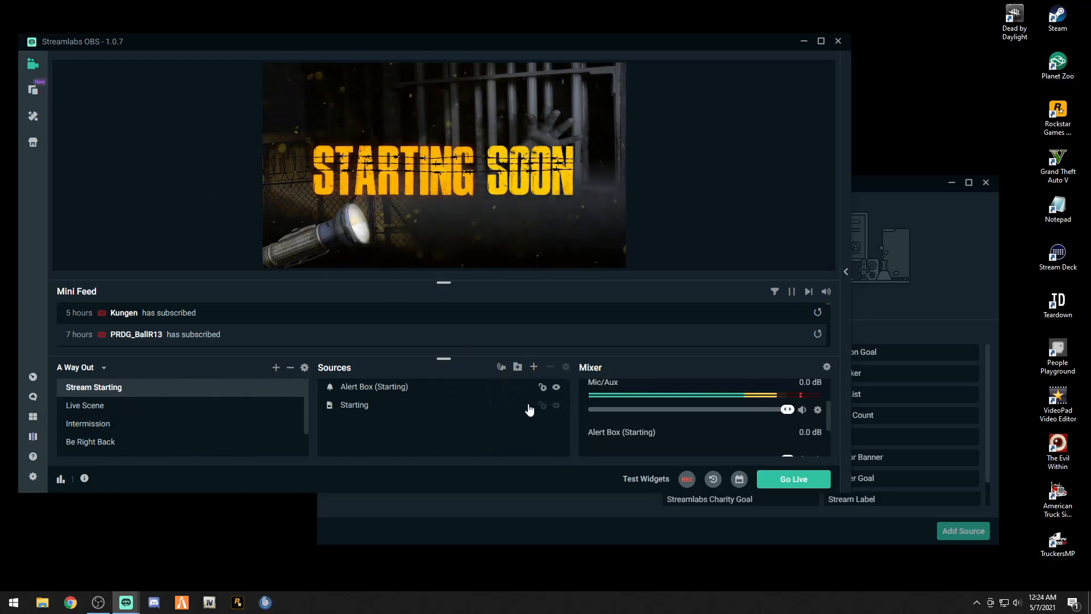
Add a new media source named Starting Music to the Stream Starting scene
click(533, 367)
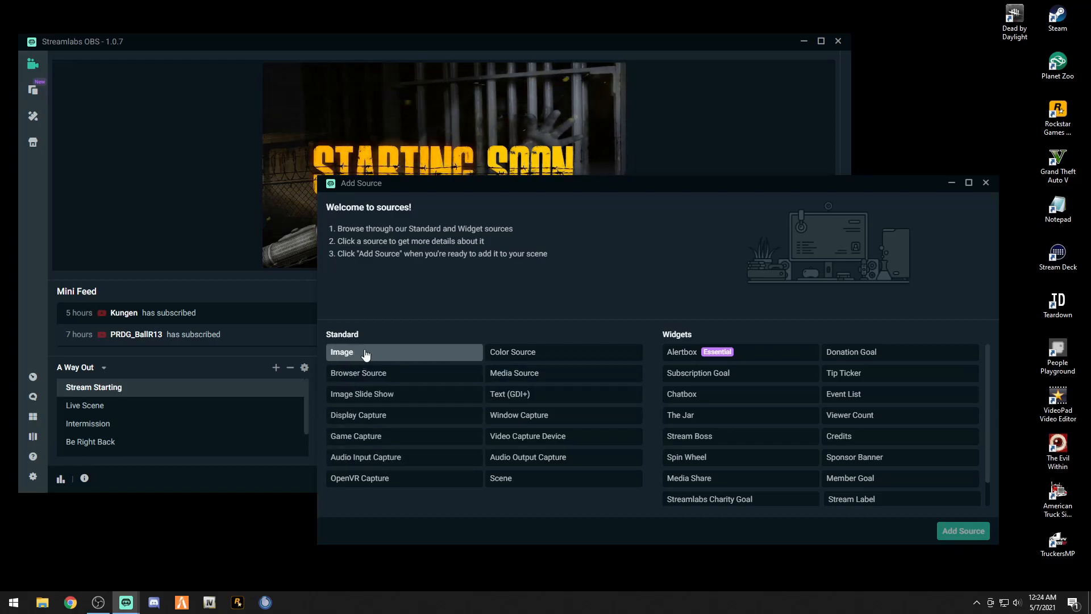
click(513, 374)
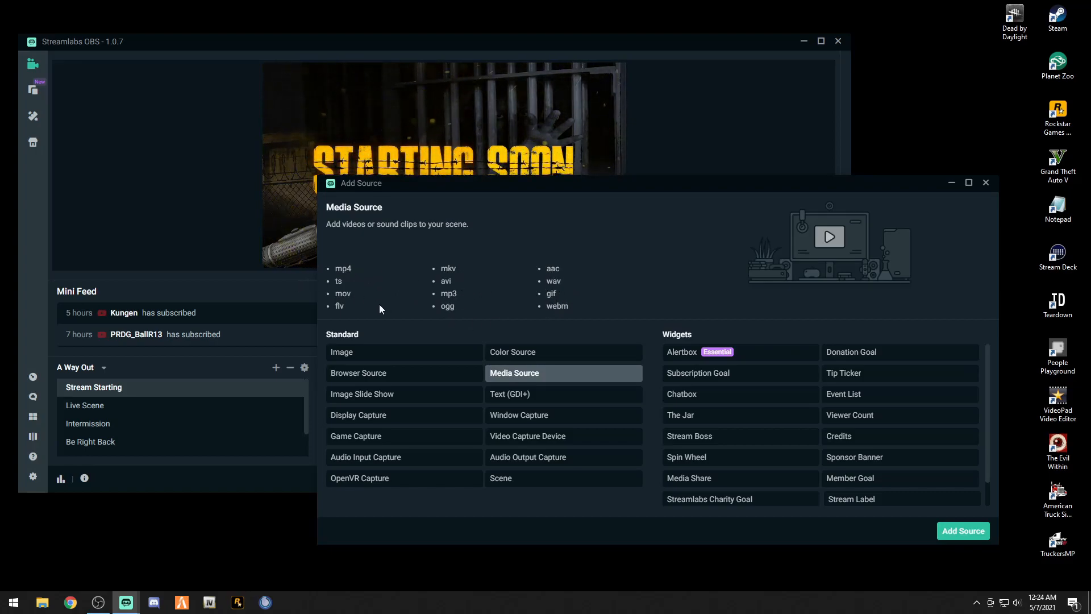
click(963, 531)
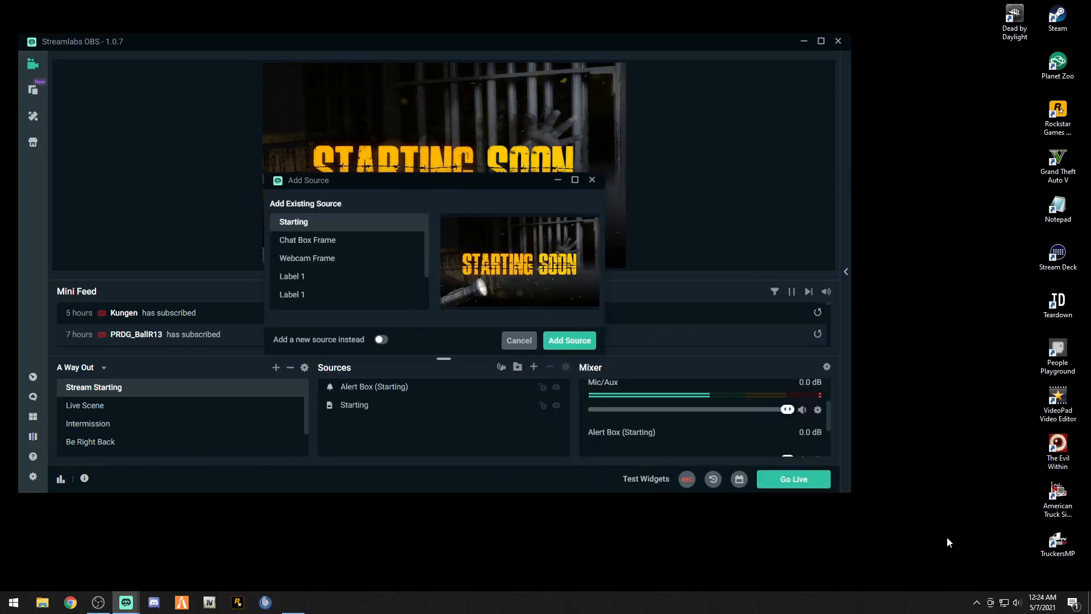
click(381, 340)
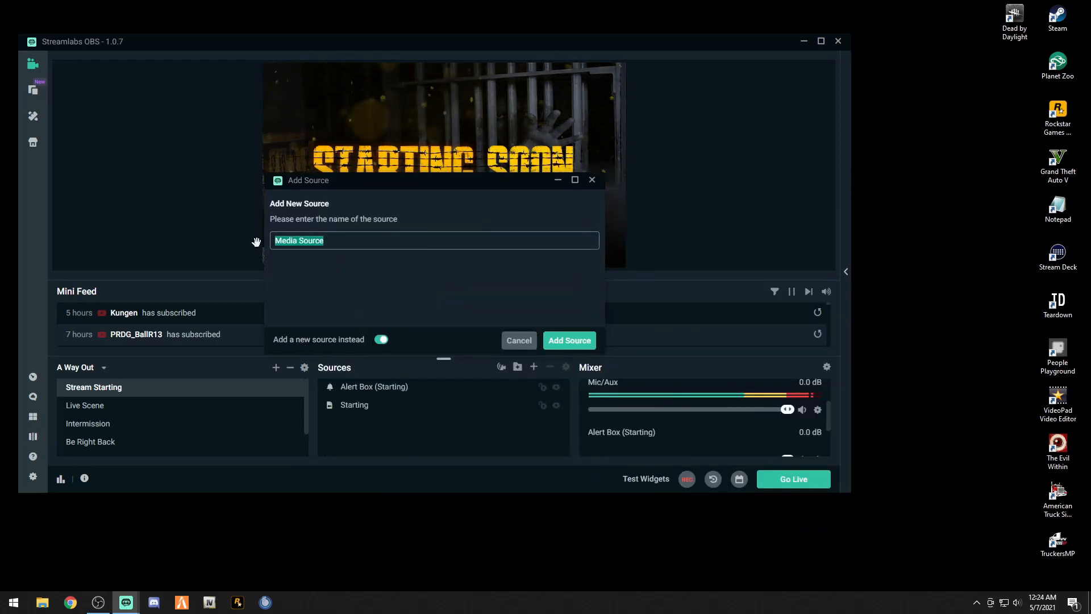
text(Star)
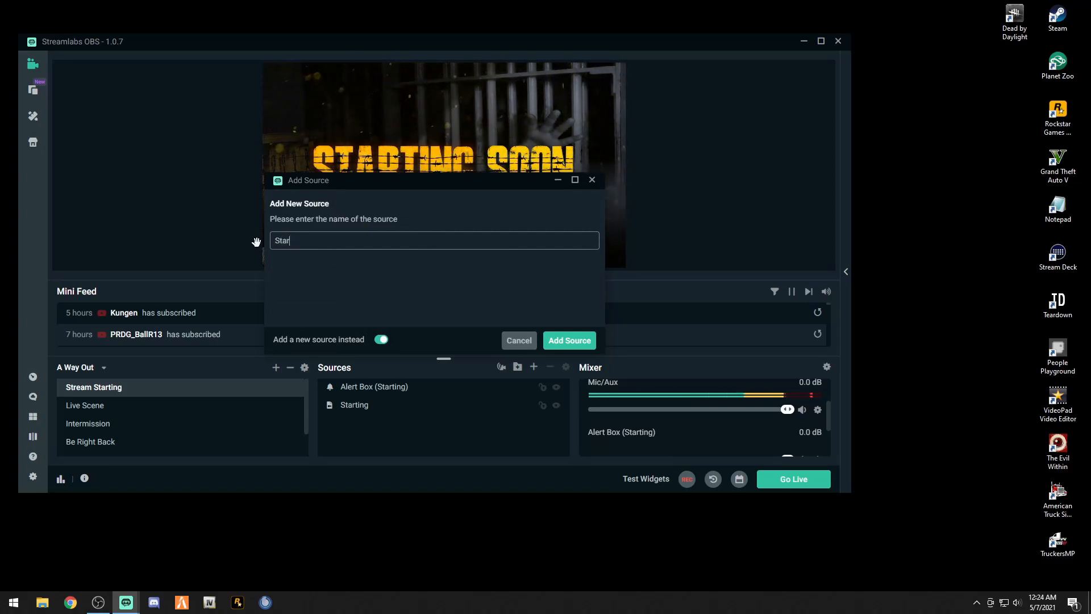
text(ting Music)
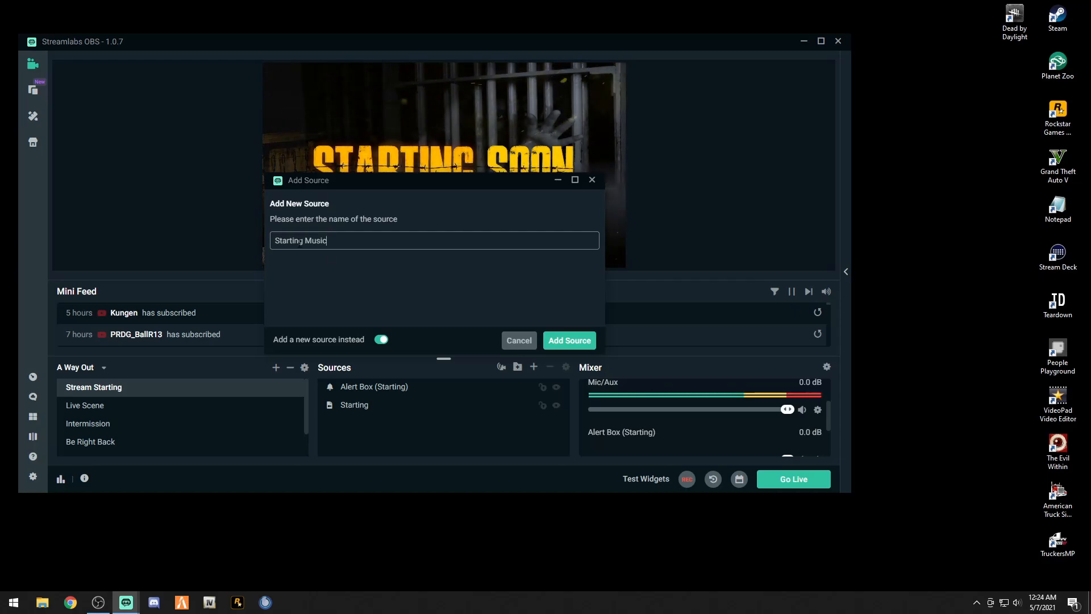
click(574, 339)
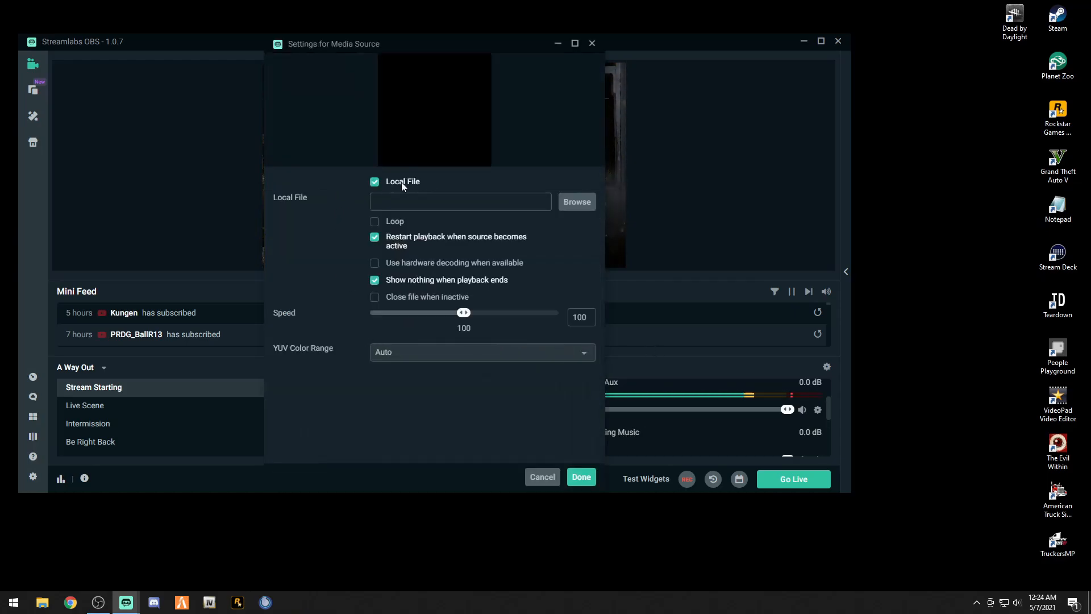
Load the Chill Lo-fi Hip-Hop Beats MP3 from Downloads as the Starting Music local file and save the source settings
click(575, 211)
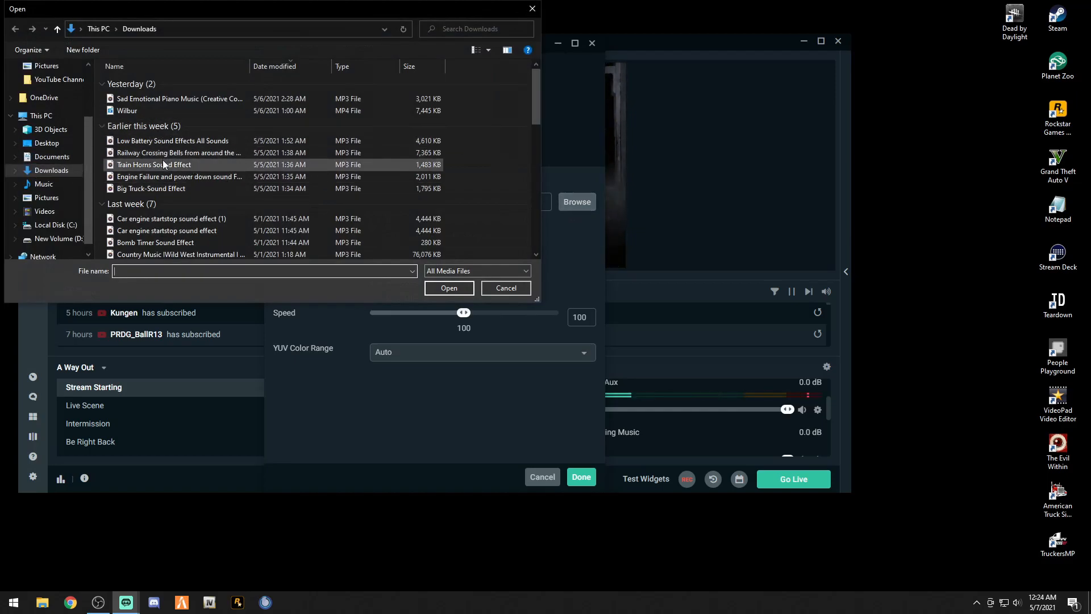
scroll(163, 207, down, 4)
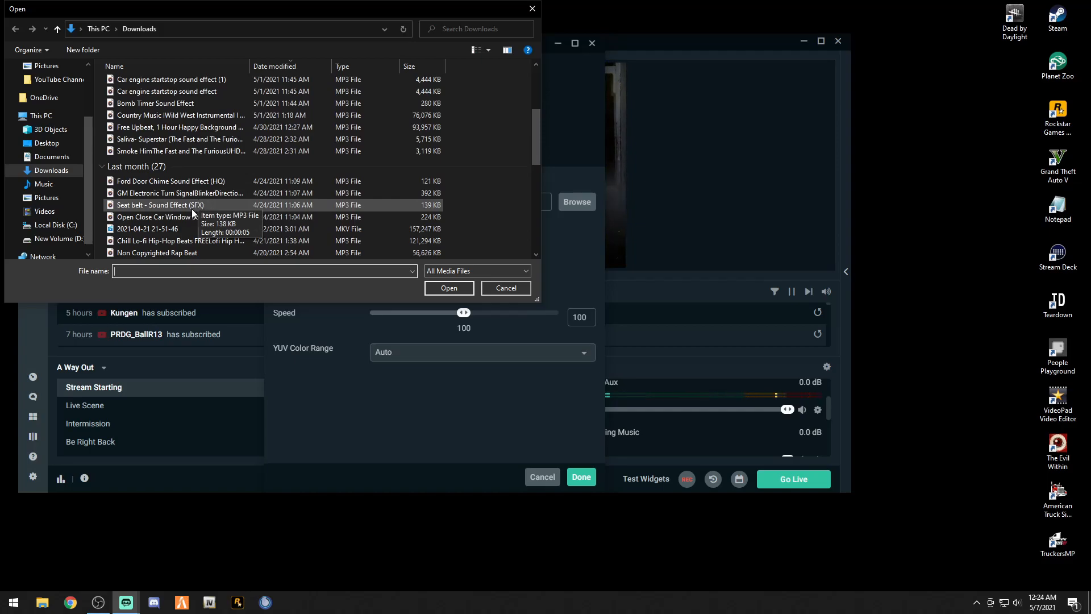
click(227, 240)
click(439, 288)
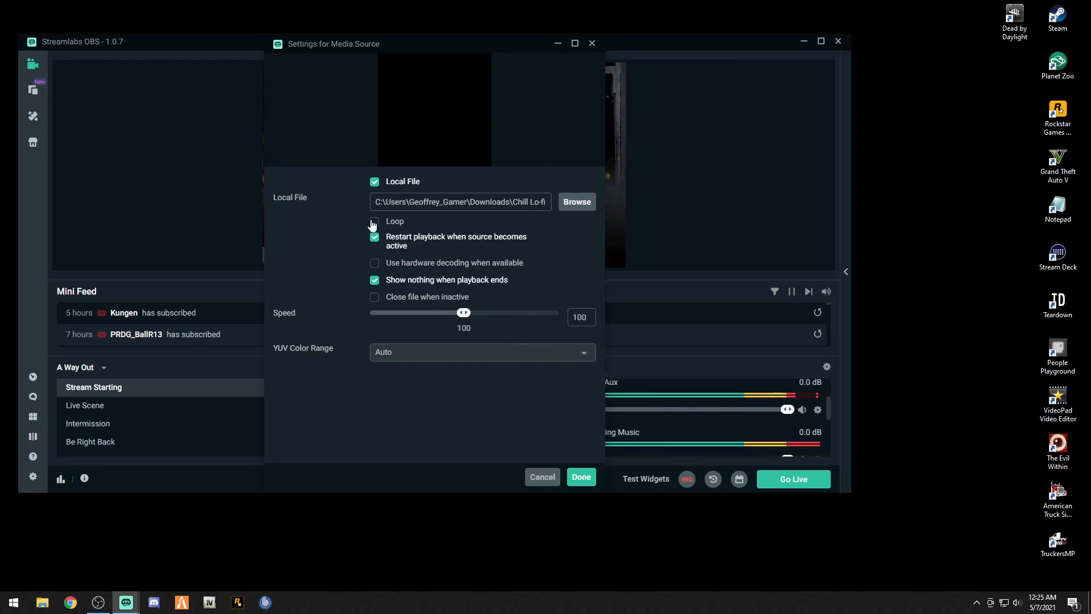
click(584, 478)
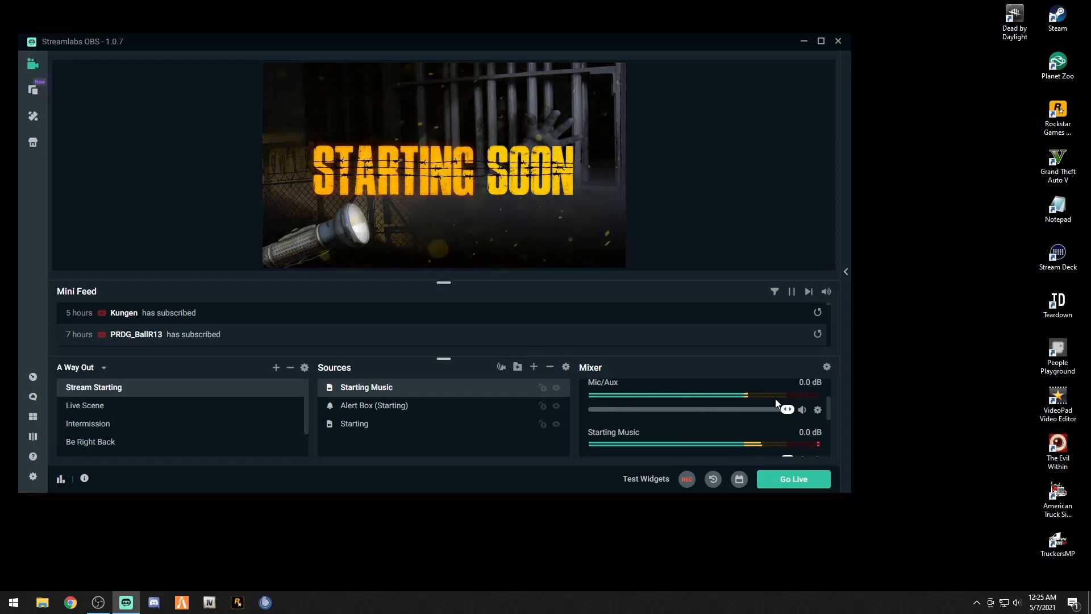
Remove the Mic/Aux and Desktop Audio sources from the mixer and all scenes
click(817, 411)
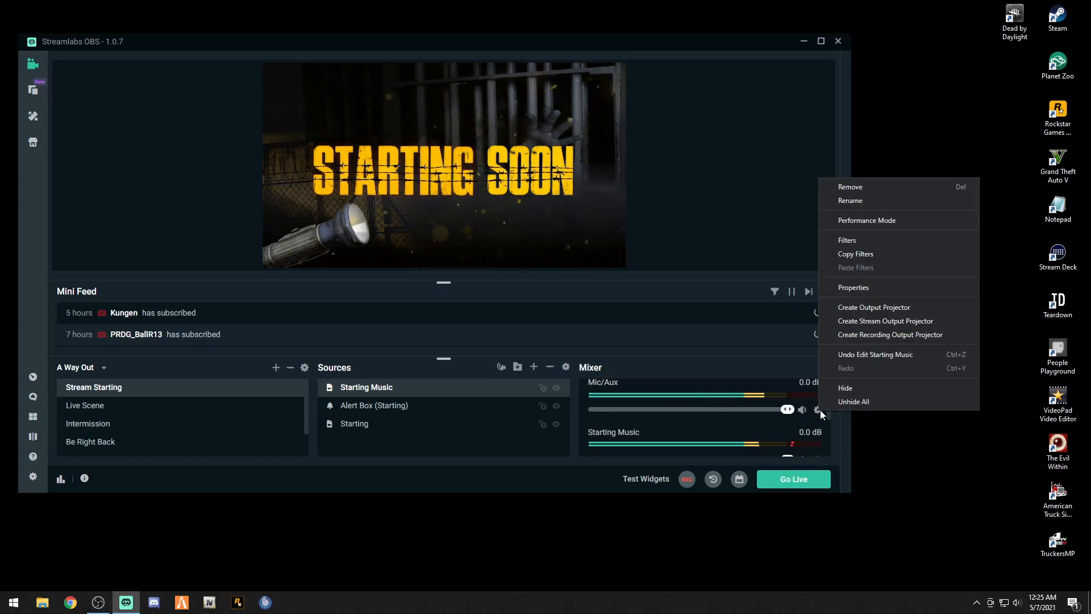
click(851, 187)
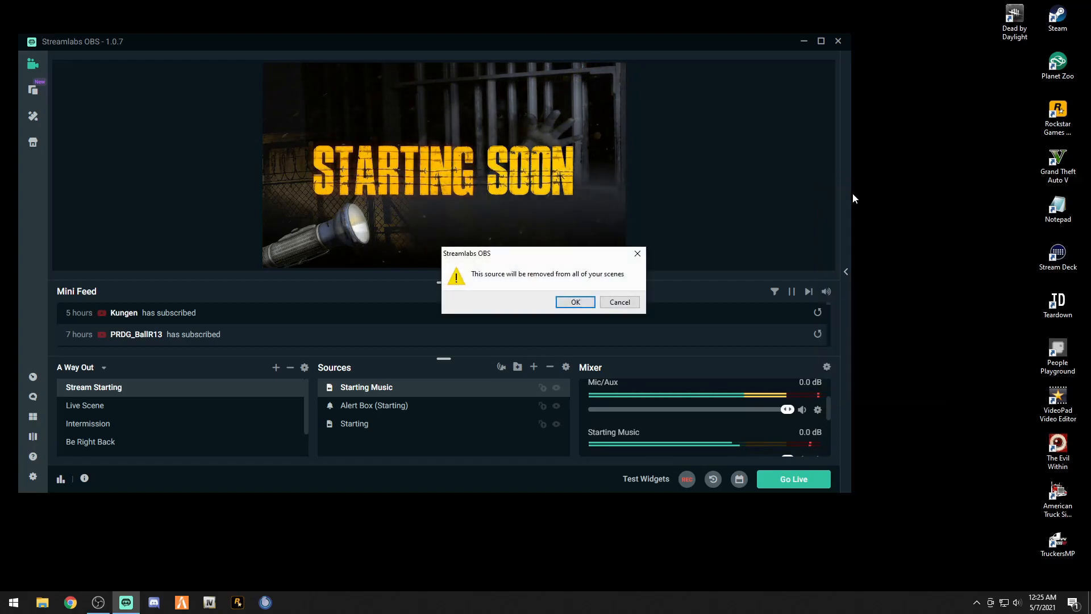
click(575, 301)
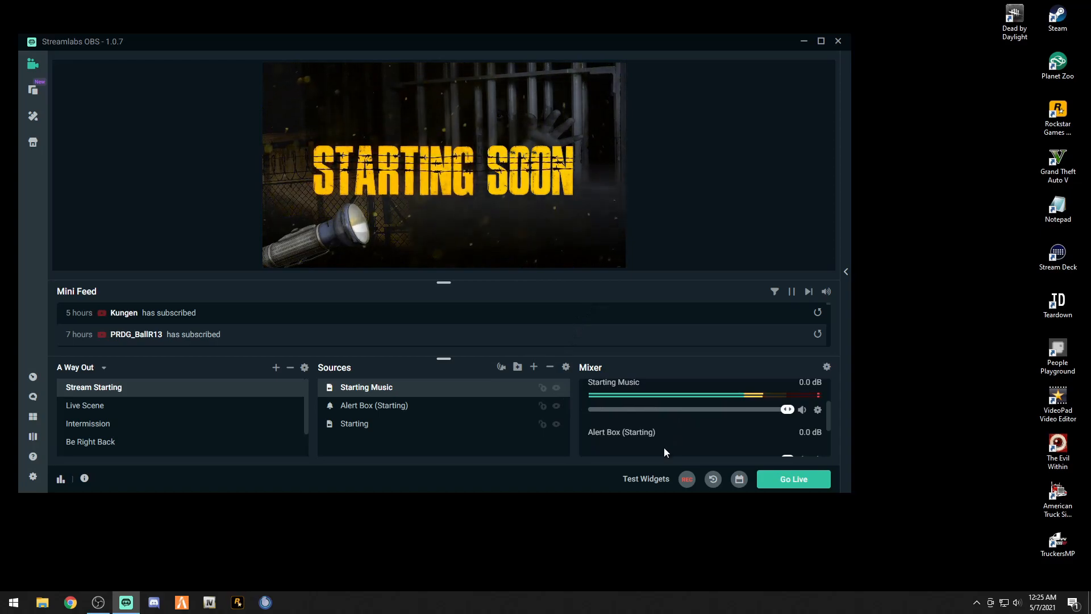
scroll(654, 425, up, 1)
scroll(652, 427, down, 1)
scroll(653, 428, up, 1)
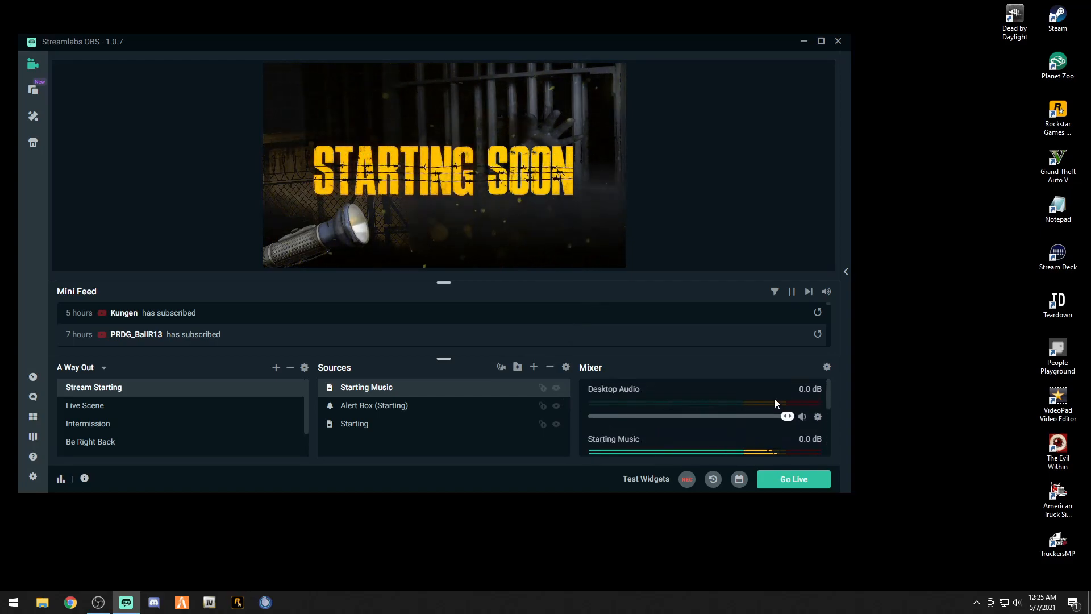
click(817, 418)
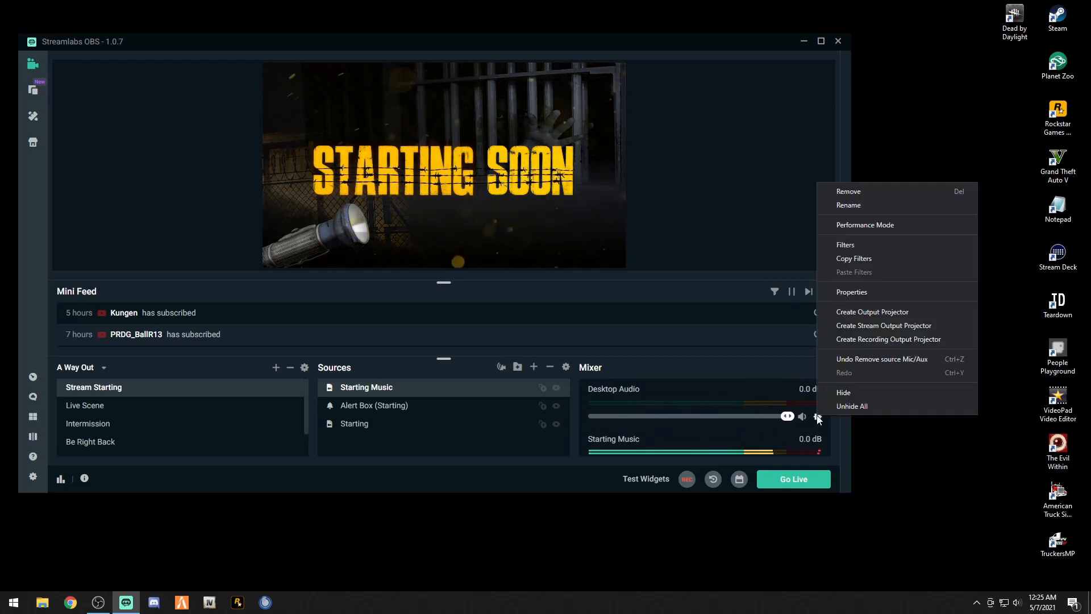
click(850, 191)
click(581, 305)
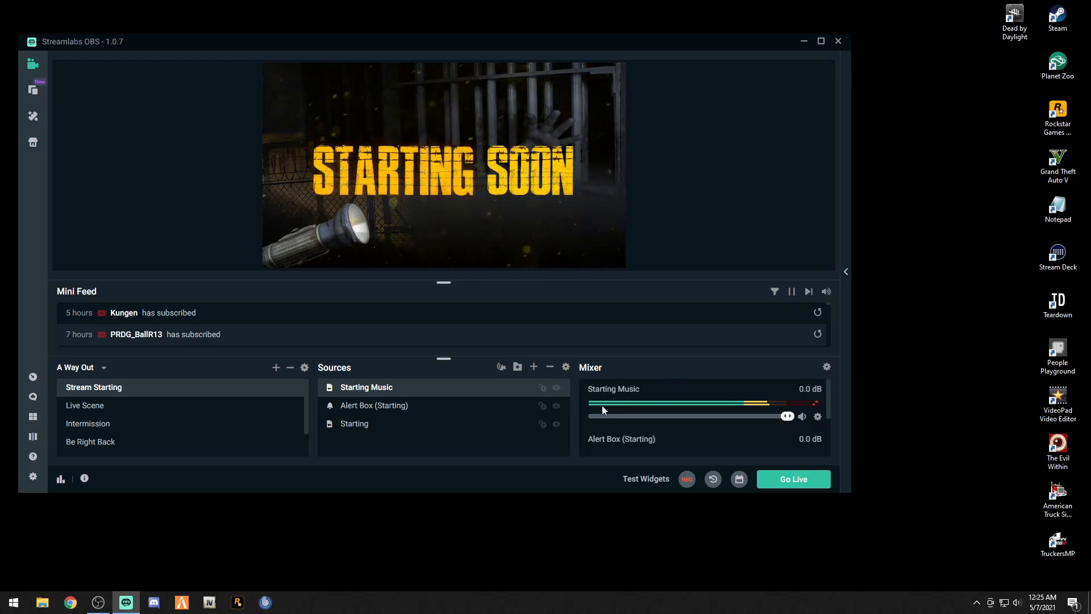
Place Alert Box (Starting) about 184 px from the scene's left edge and 152 px from its top, and order it above Starting Music
click(349, 407)
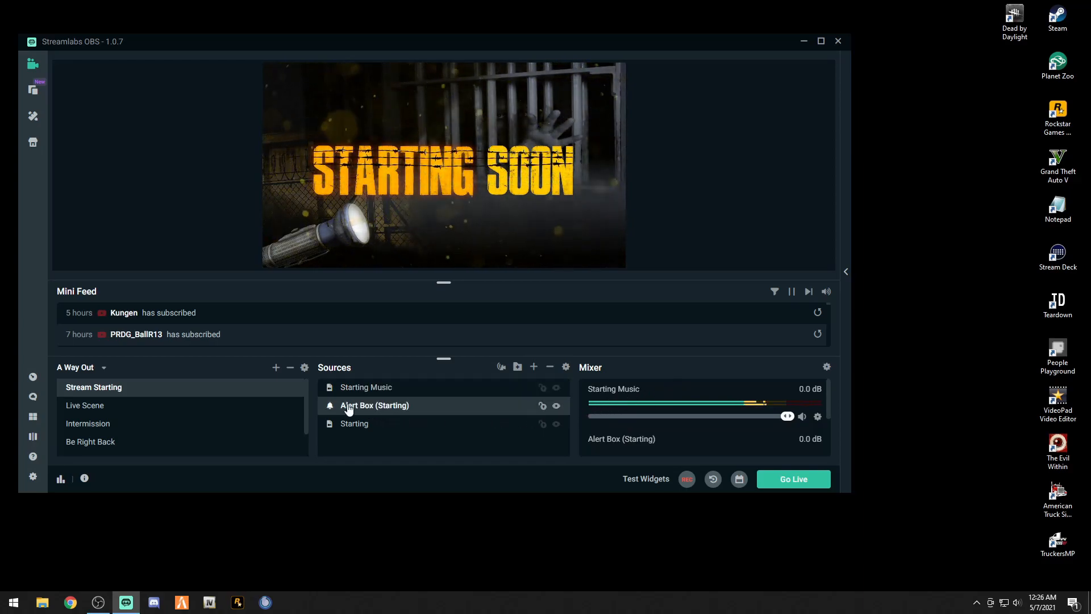
drag(418, 125, 386, 154)
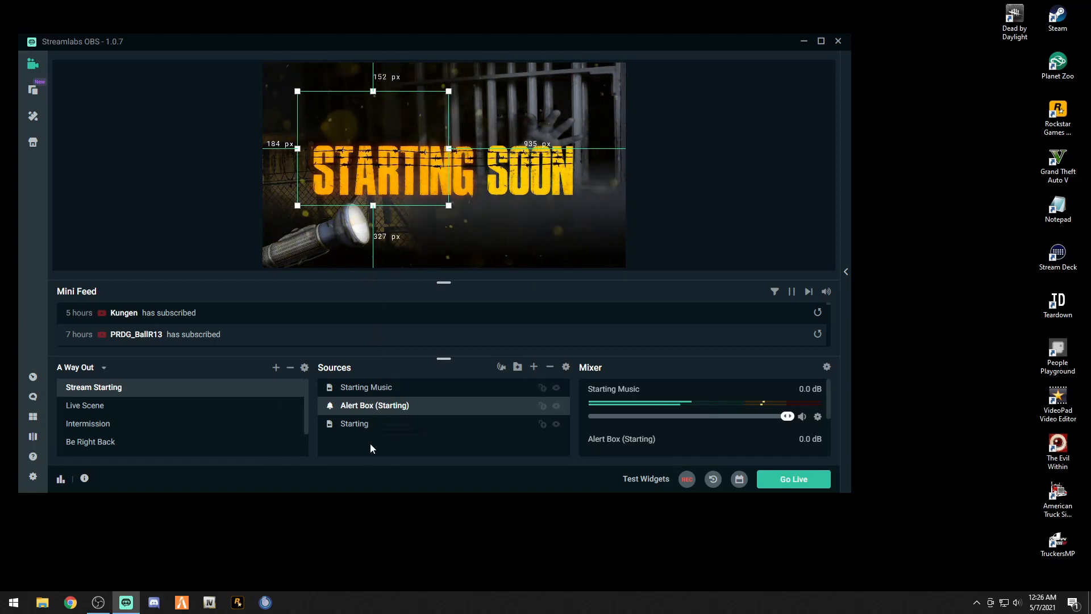
drag(370, 406, 349, 437)
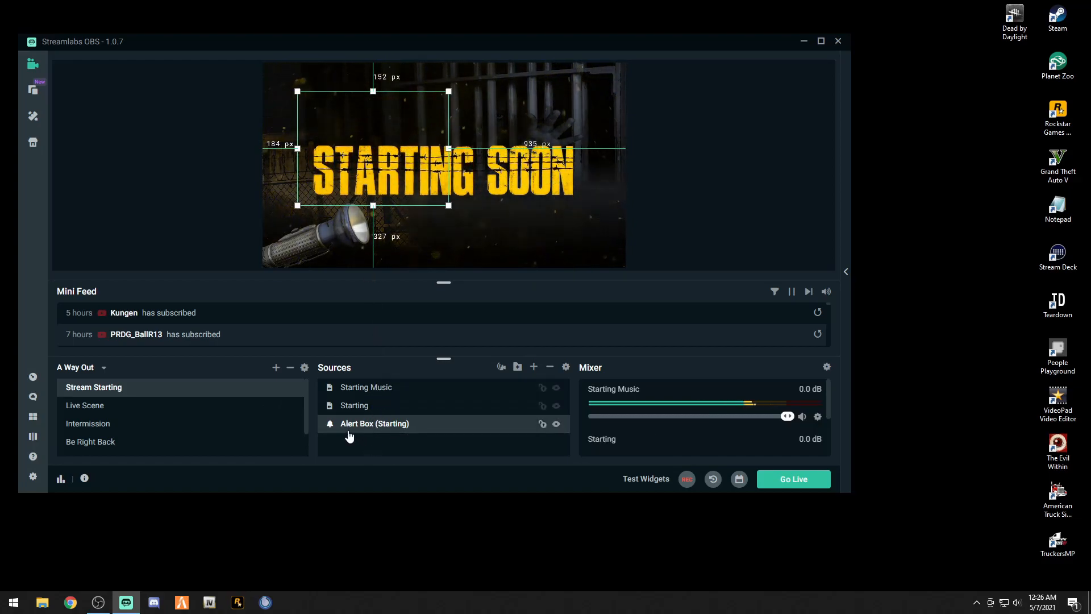
click(450, 127)
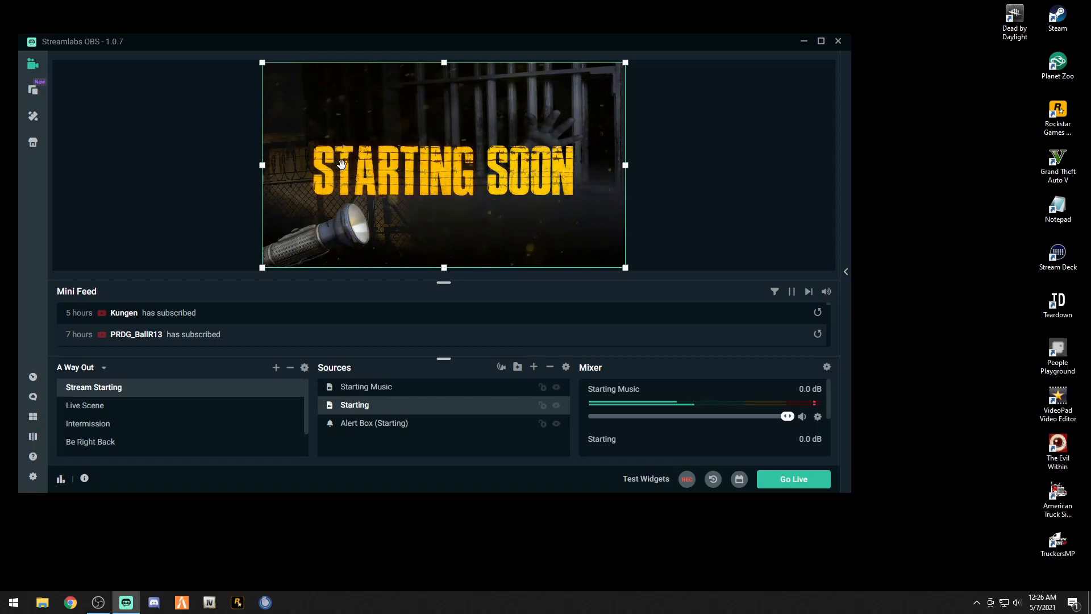
click(357, 425)
drag(361, 398, 361, 388)
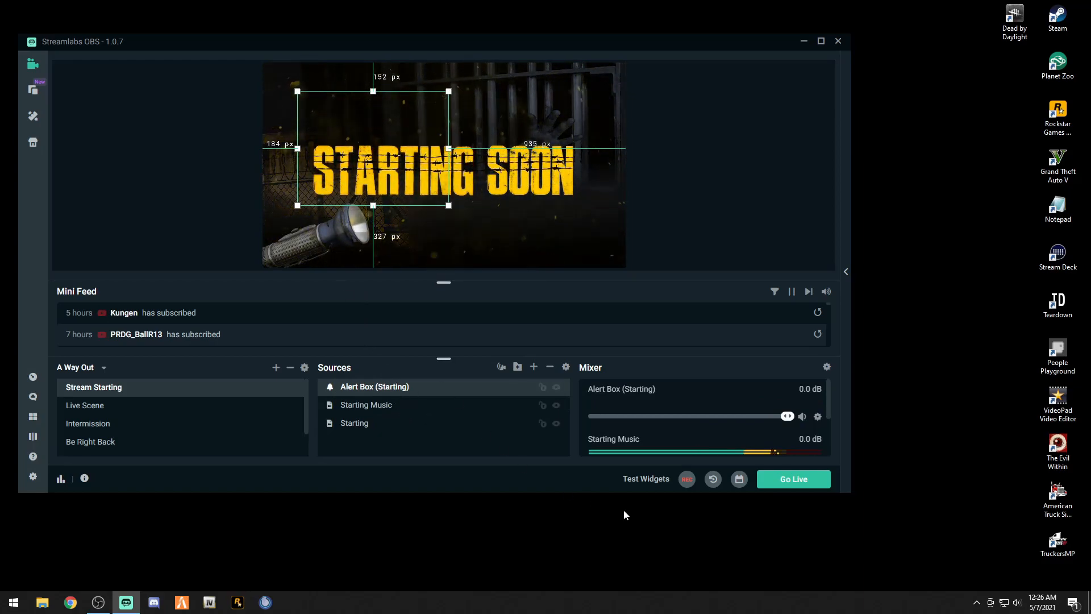
Test the donation alert, try Alert Box (Starting) below the other sources, and return it to the top of the source order
click(645, 482)
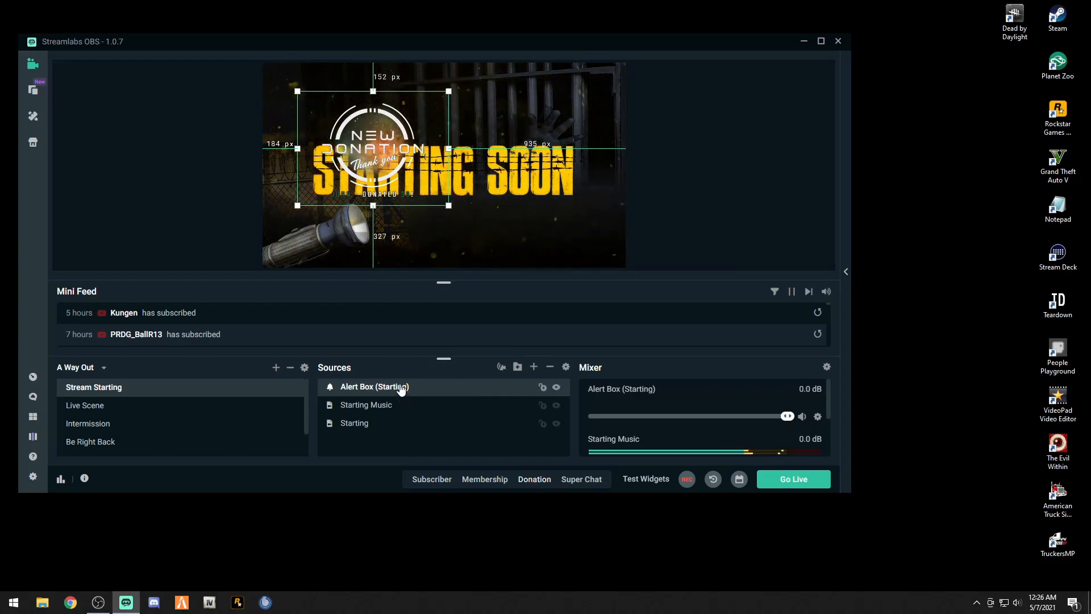
drag(391, 434, 390, 434)
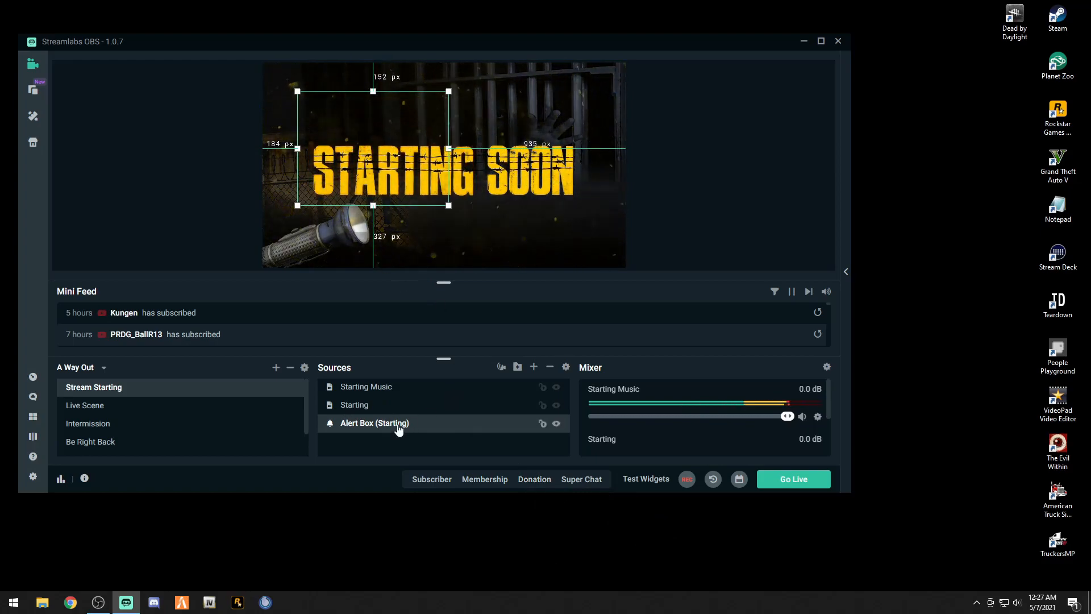
drag(399, 430, 400, 385)
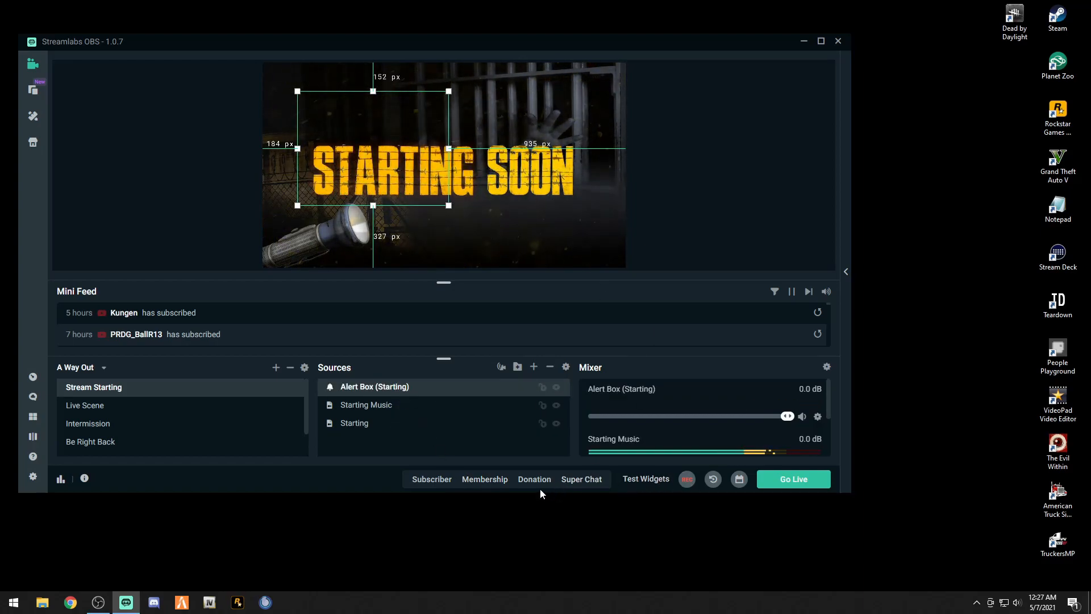
Test the Super Chat, Membership and Subscriber alerts in the Stream Starting scene
click(581, 480)
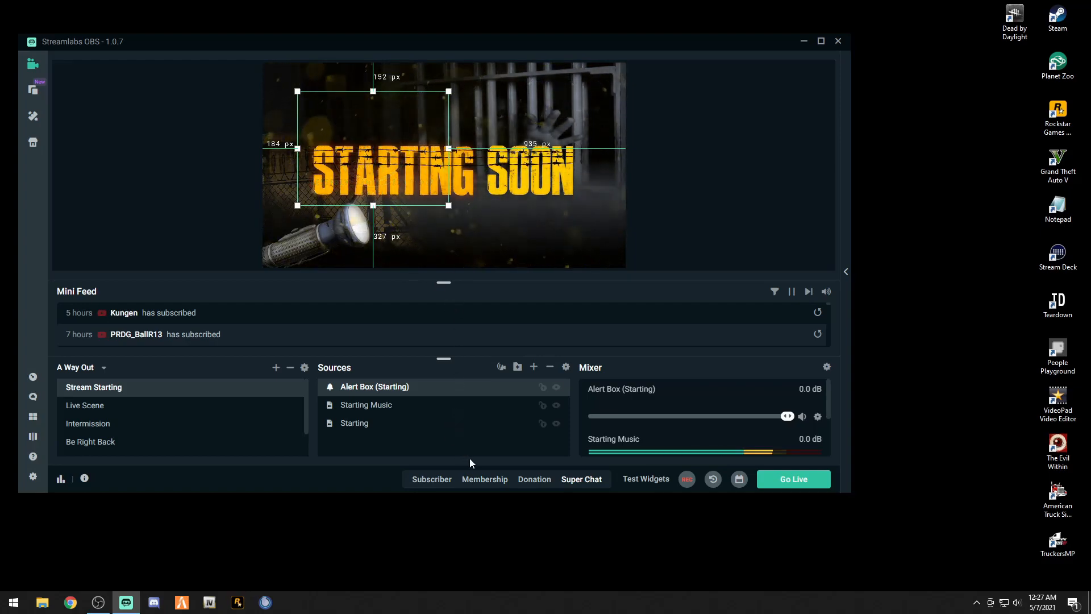
click(483, 478)
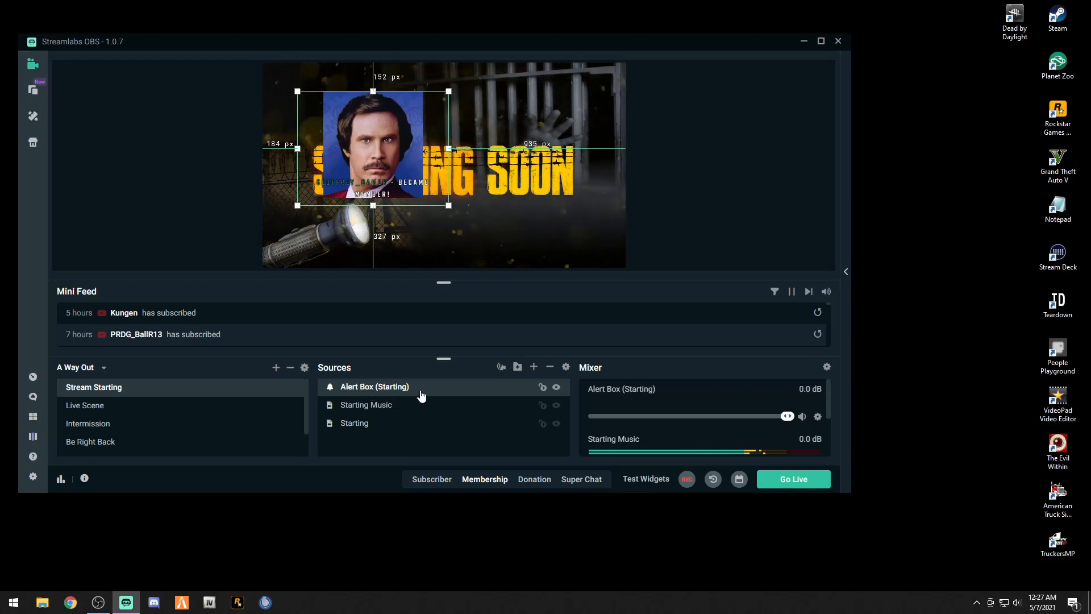
click(431, 480)
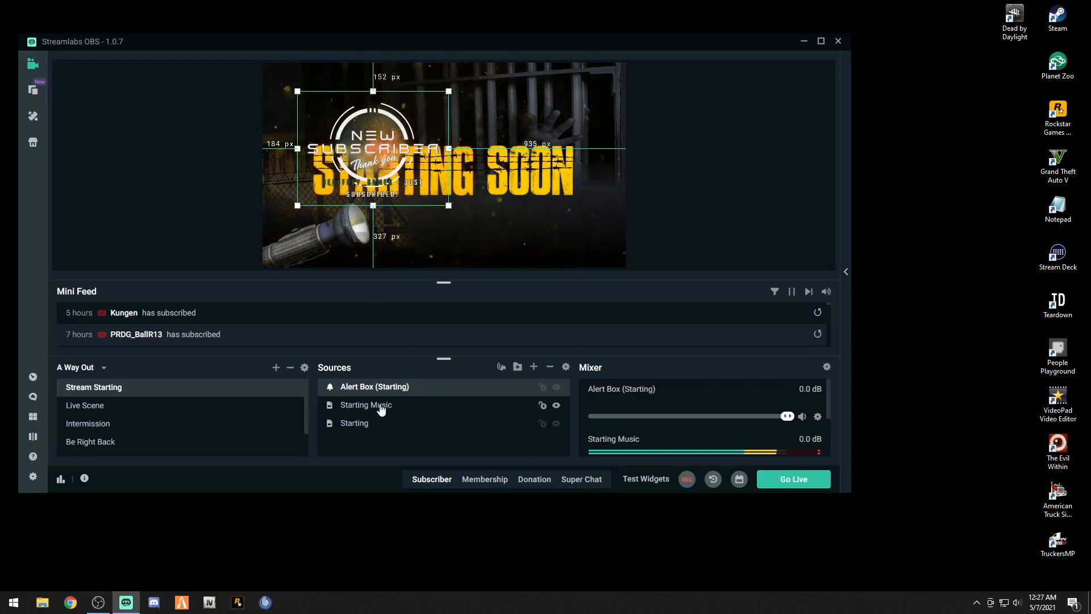
Open the Alert Box (Starting) settings and examine the Members, Stars, Shares, Follows and Merch alert options
double_click(368, 391)
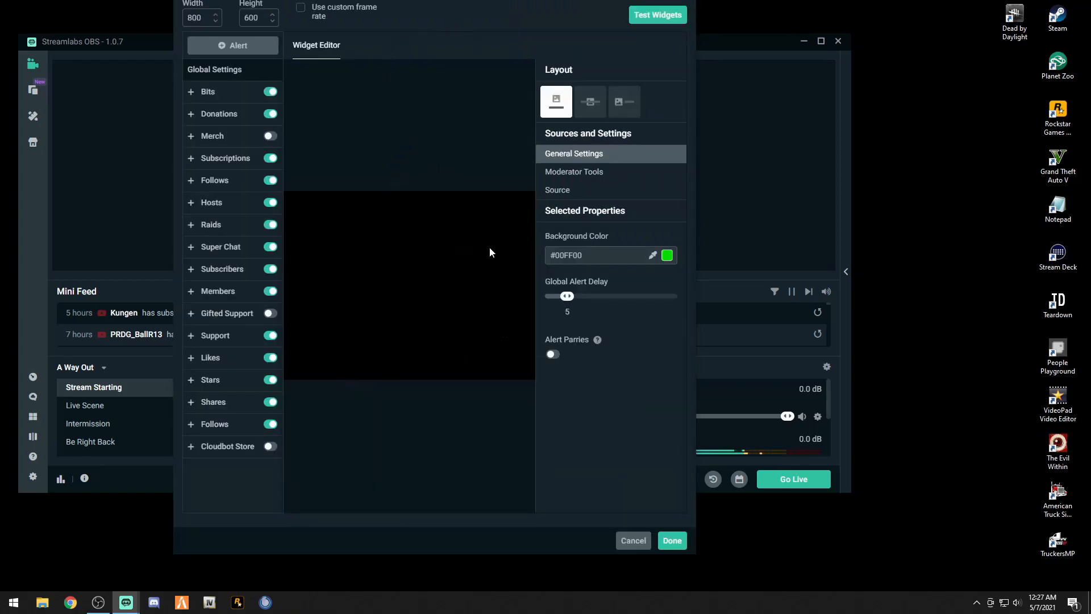
click(217, 296)
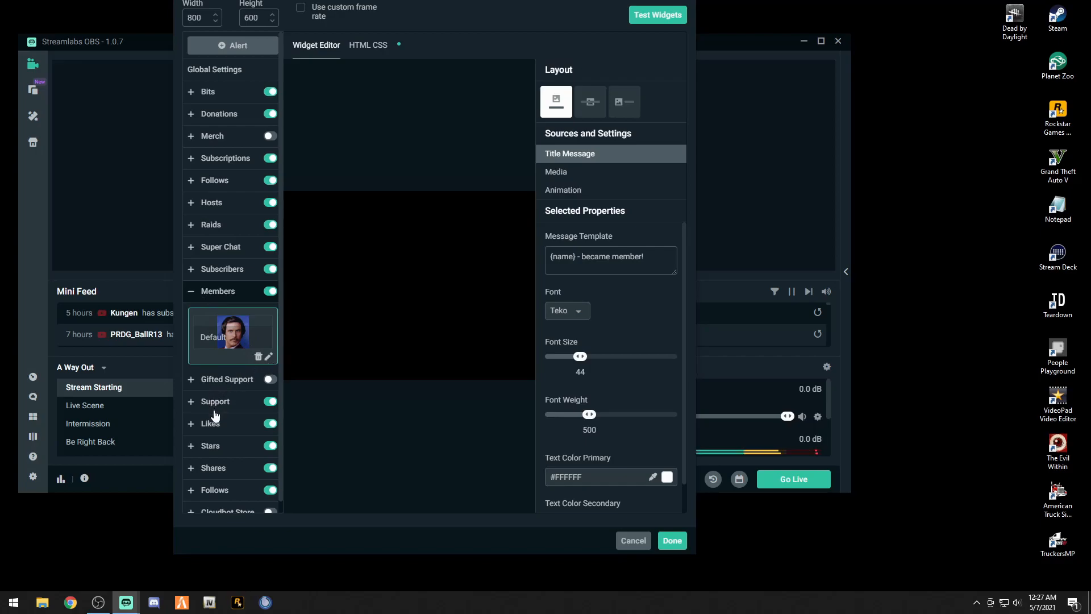
click(210, 446)
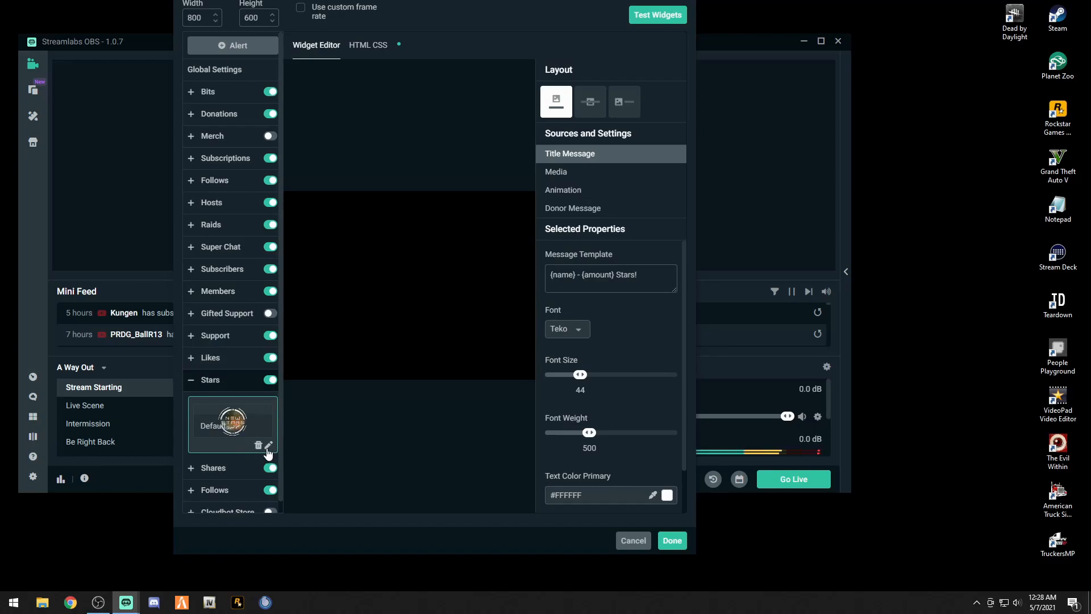
click(227, 467)
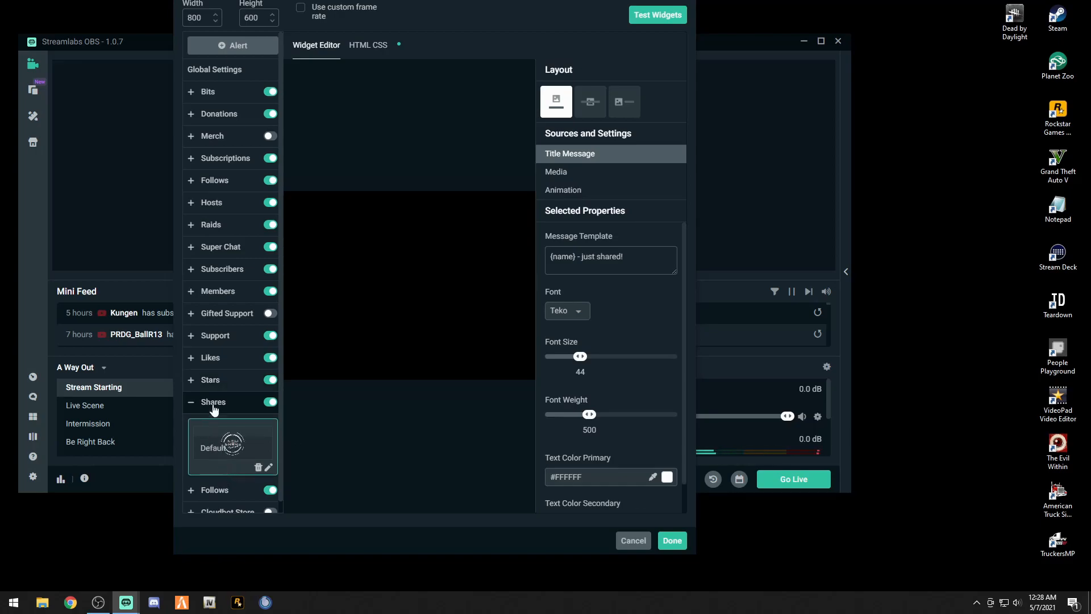
click(211, 380)
scroll(616, 312, down, 1)
scroll(607, 371, up, 1)
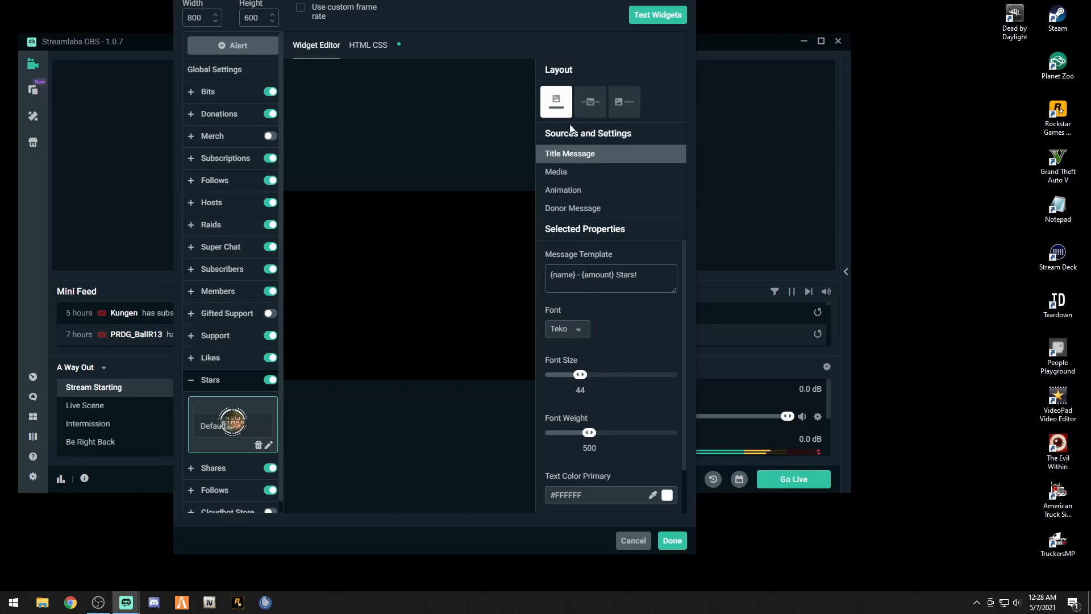
click(214, 181)
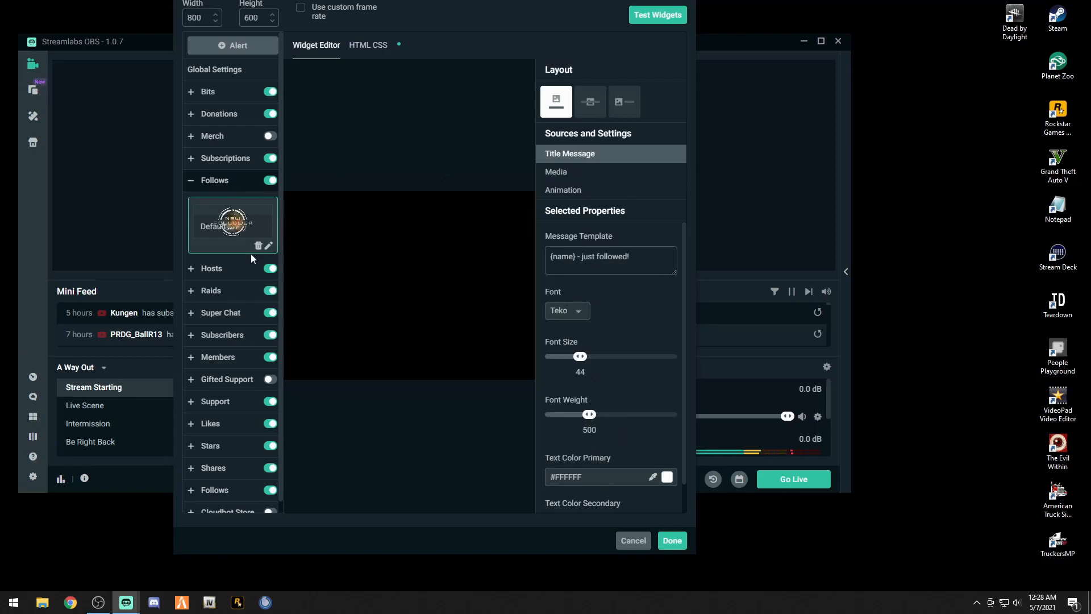
click(215, 139)
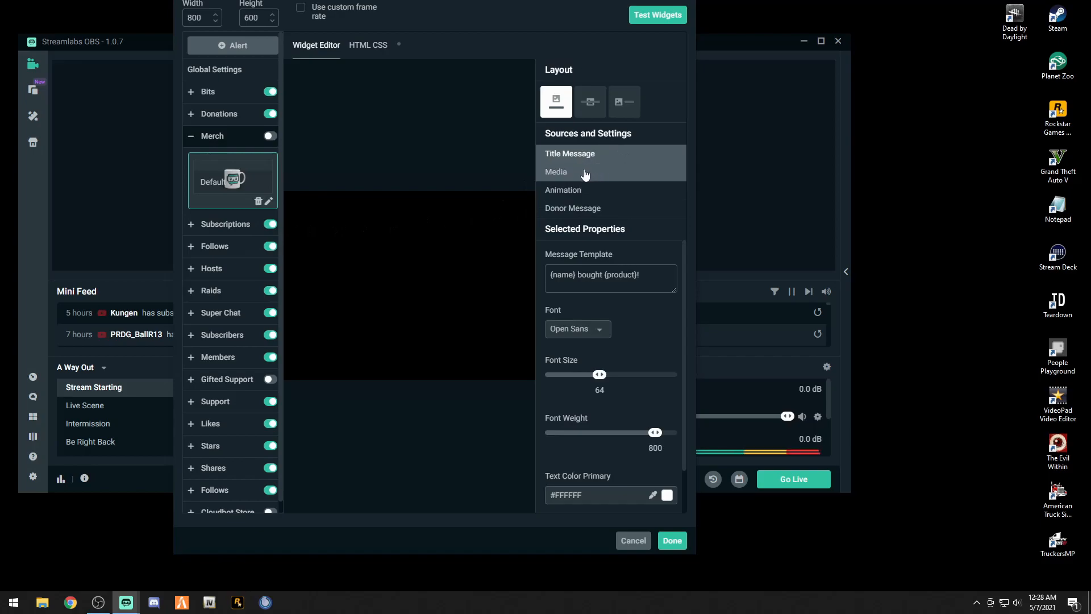
Show the Merch alert's media options and examine the files available for its image in the media gallery
click(562, 180)
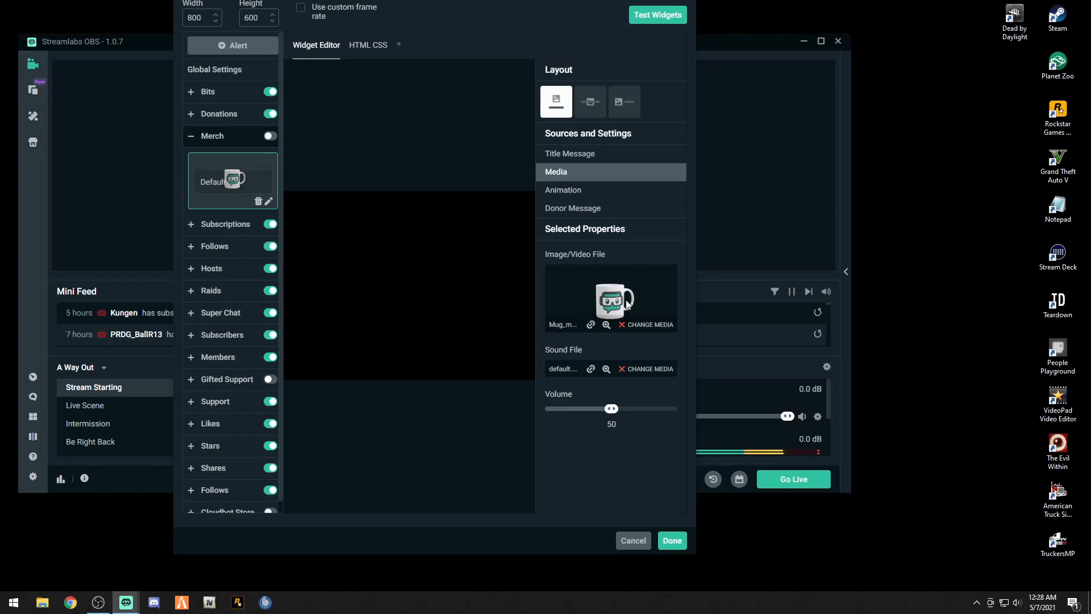
click(646, 326)
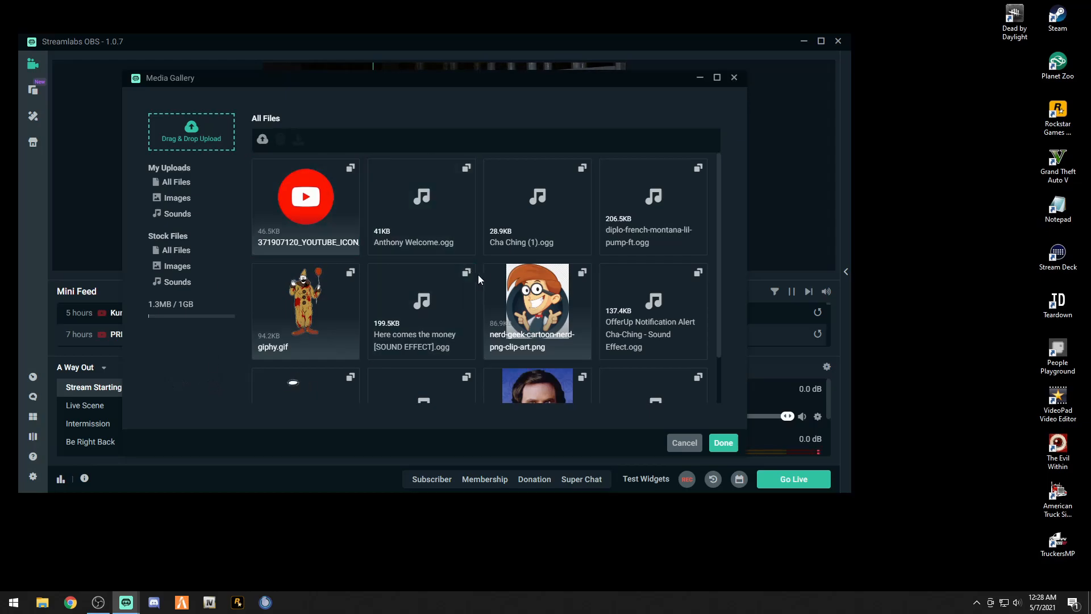
click(734, 79)
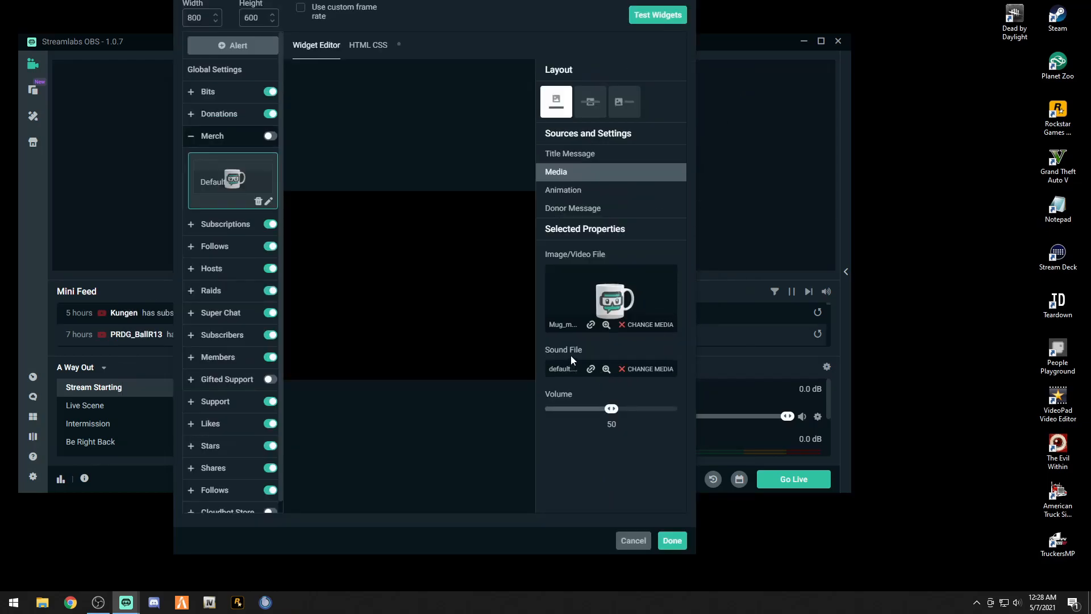
Browse the uploaded sound files available for the Merch alert and close the alert box settings
click(639, 368)
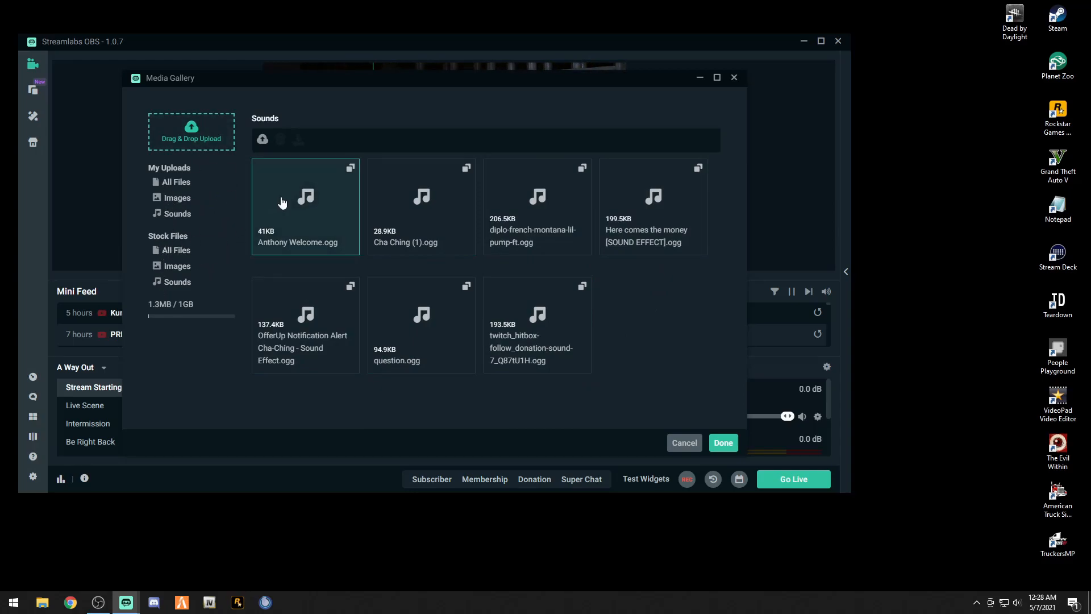
click(421, 213)
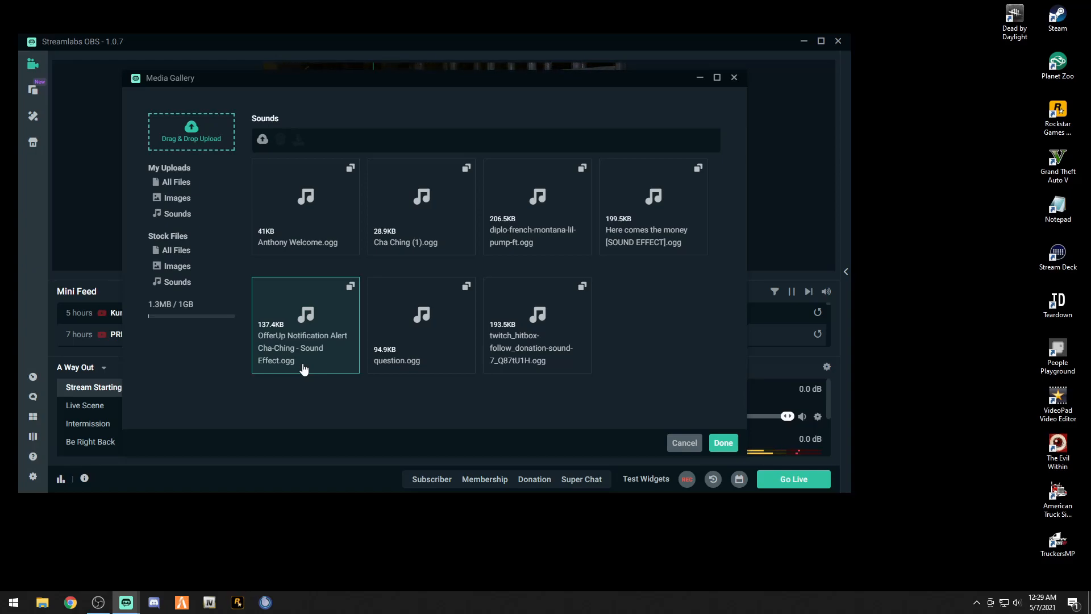
click(330, 251)
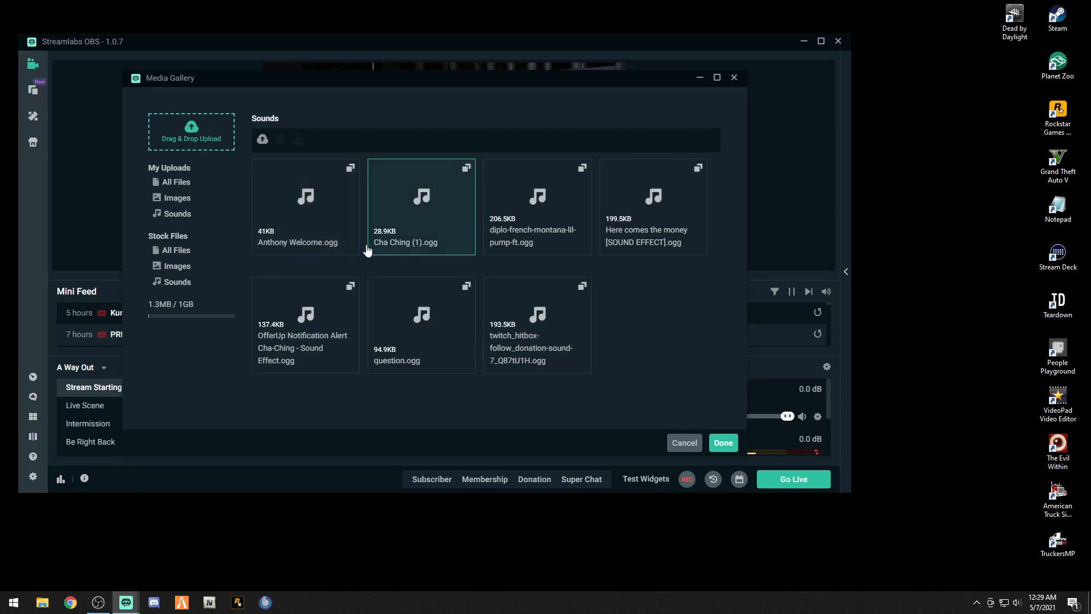
click(488, 241)
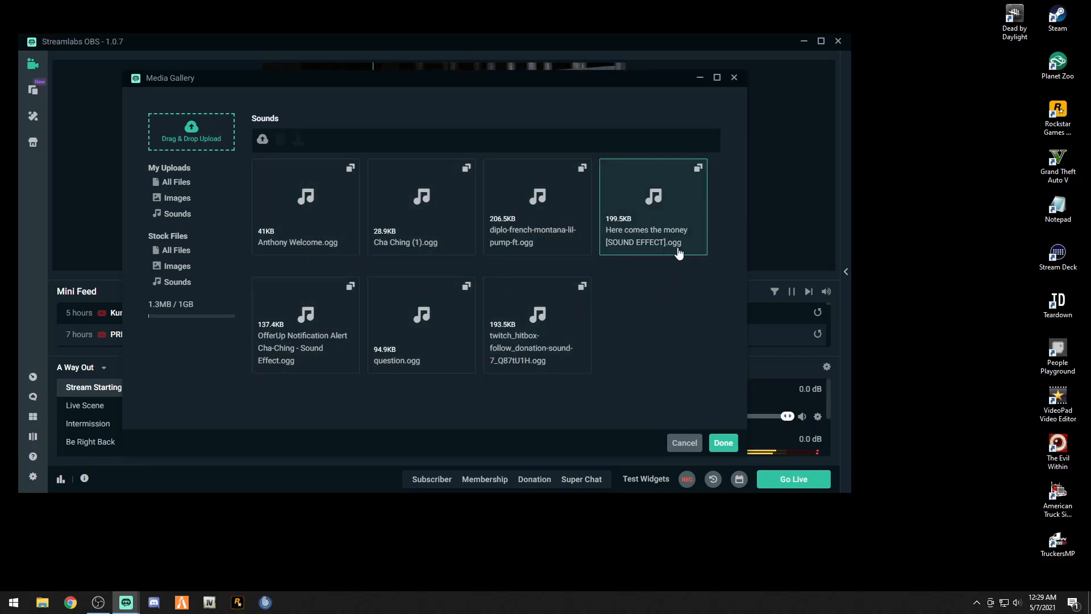
click(723, 444)
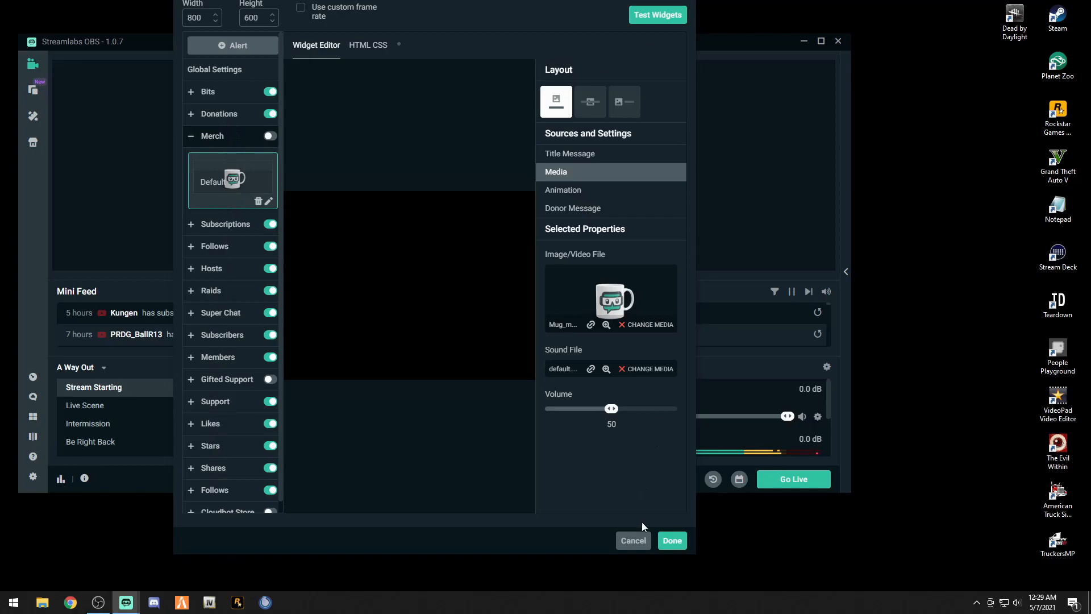
click(670, 540)
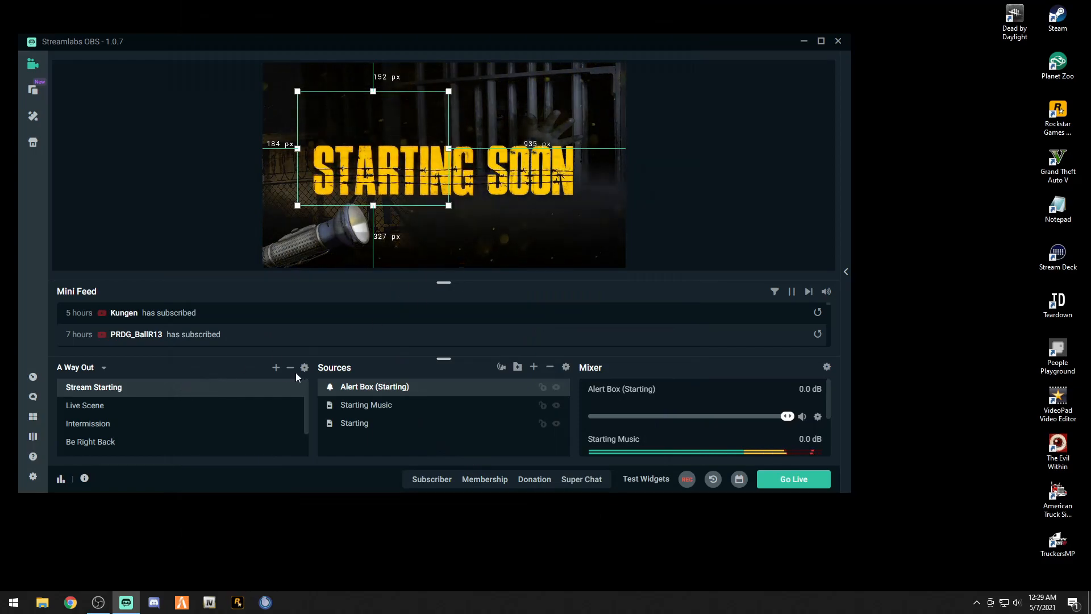
Switch to the Live Scene and examine the recent donation and recent follower labels, including their text and frame sources
click(90, 407)
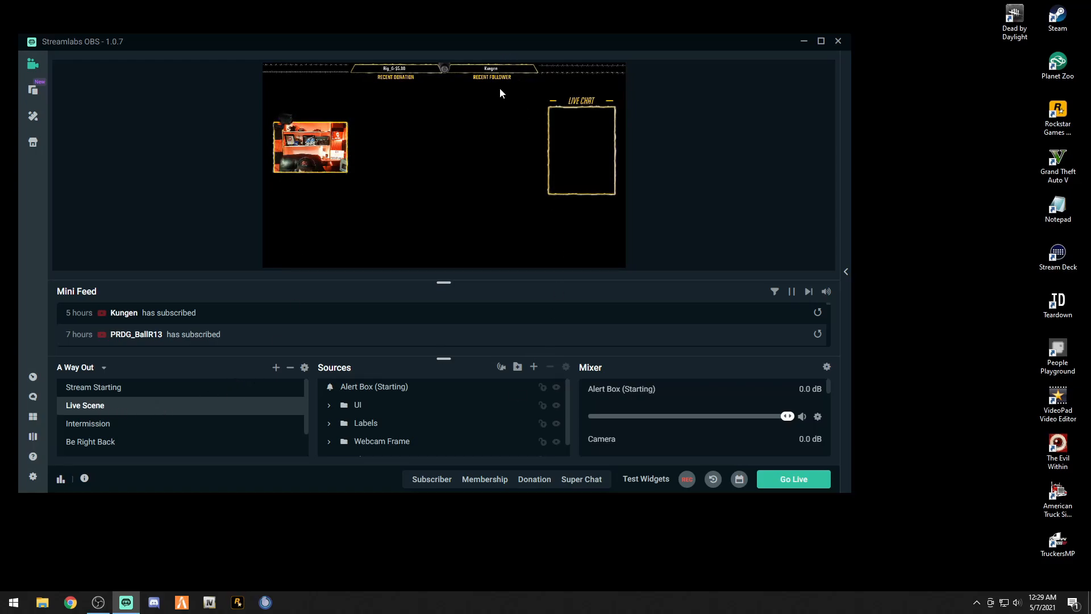
click(400, 71)
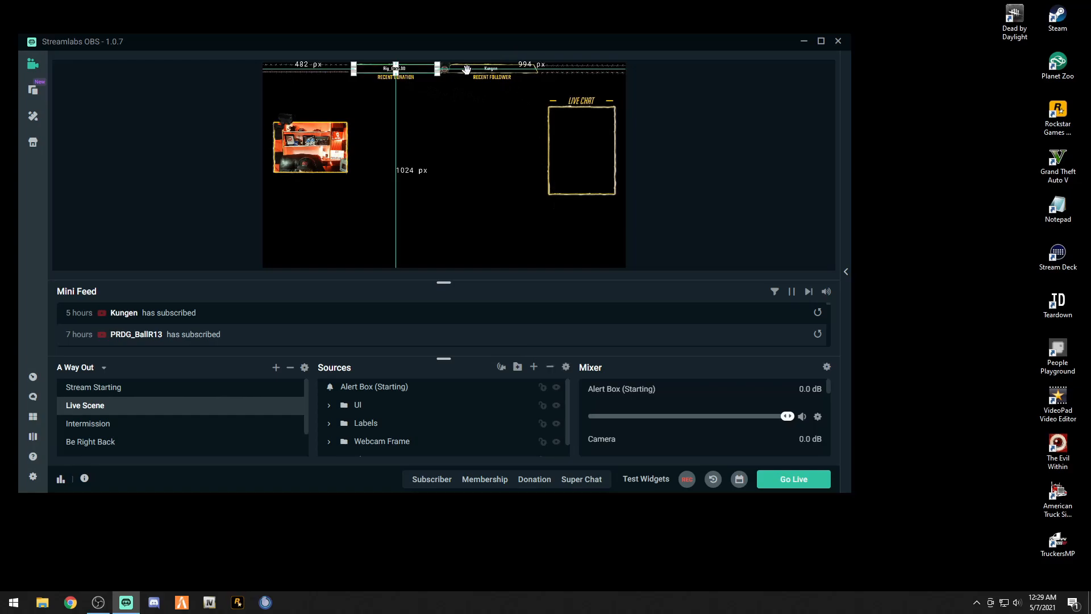
click(488, 71)
click(483, 78)
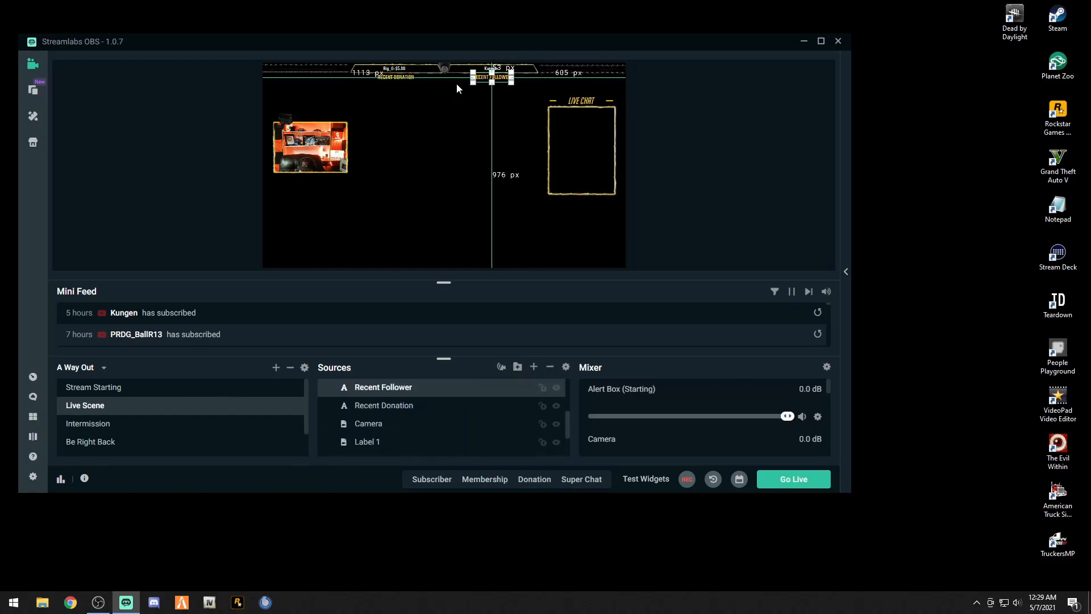
click(392, 74)
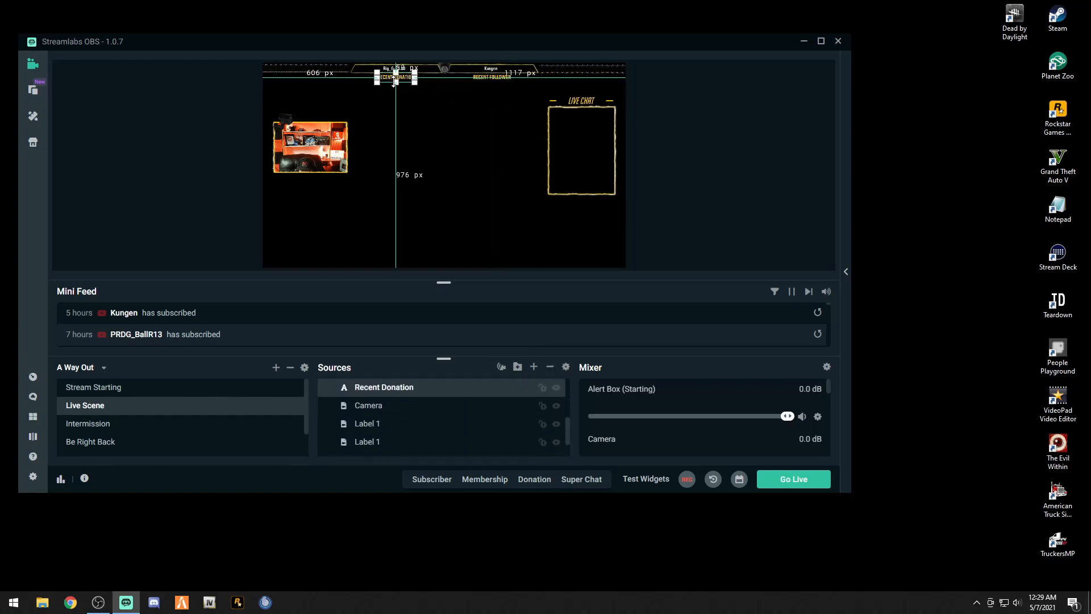
click(471, 67)
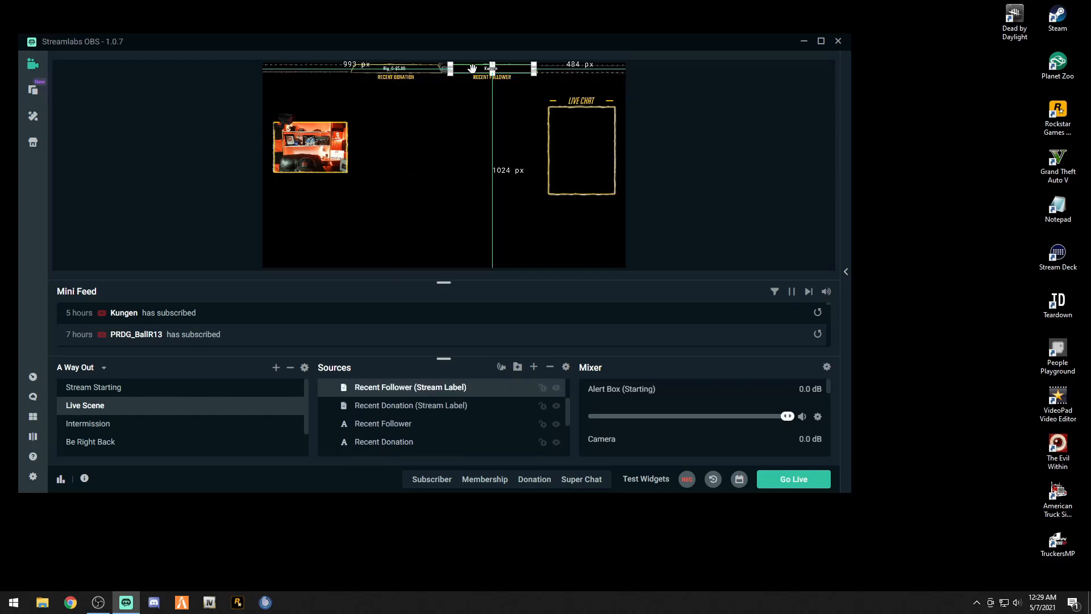
click(472, 74)
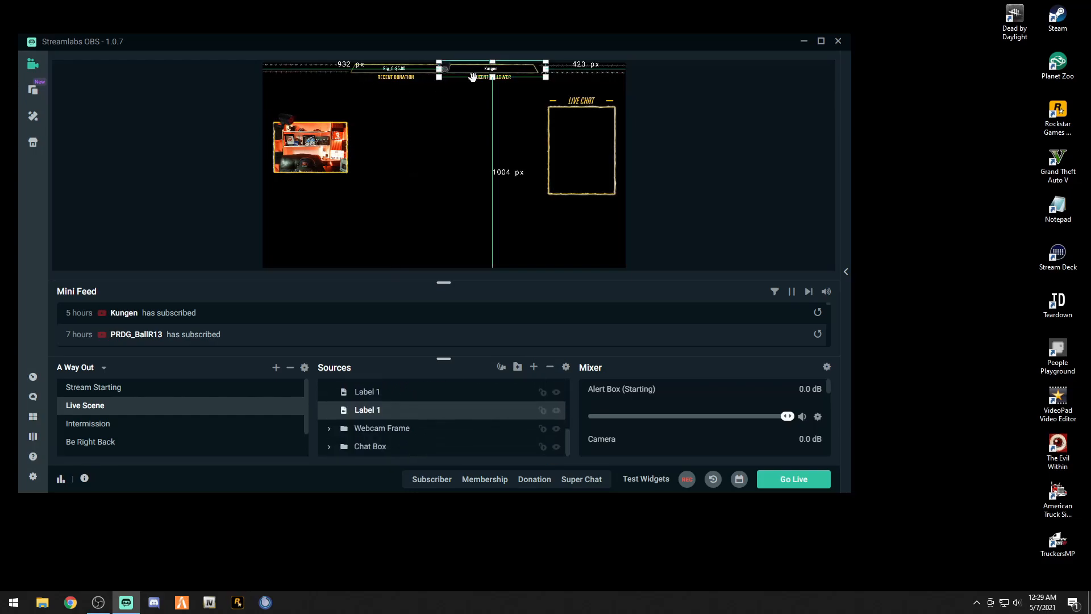
Examine the Chat Box and Chat Box Frame sources that form the live chat area of the Live Scene
click(582, 135)
mouse_move(583, 139)
mouse_down()
mouse_move(584, 193)
mouse_move(583, 139)
mouse_up()
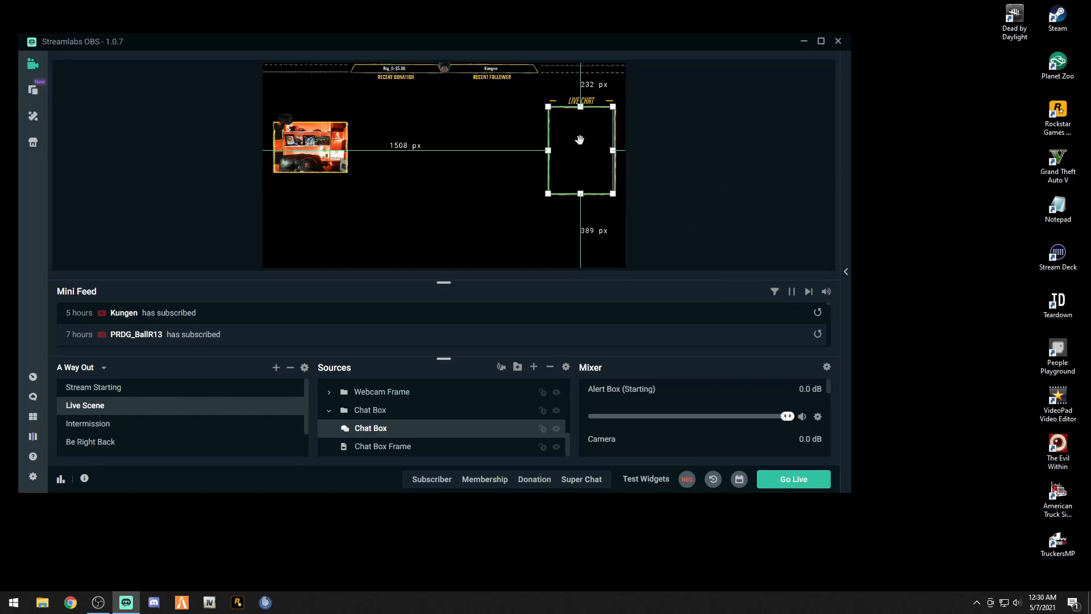
click(525, 115)
click(582, 102)
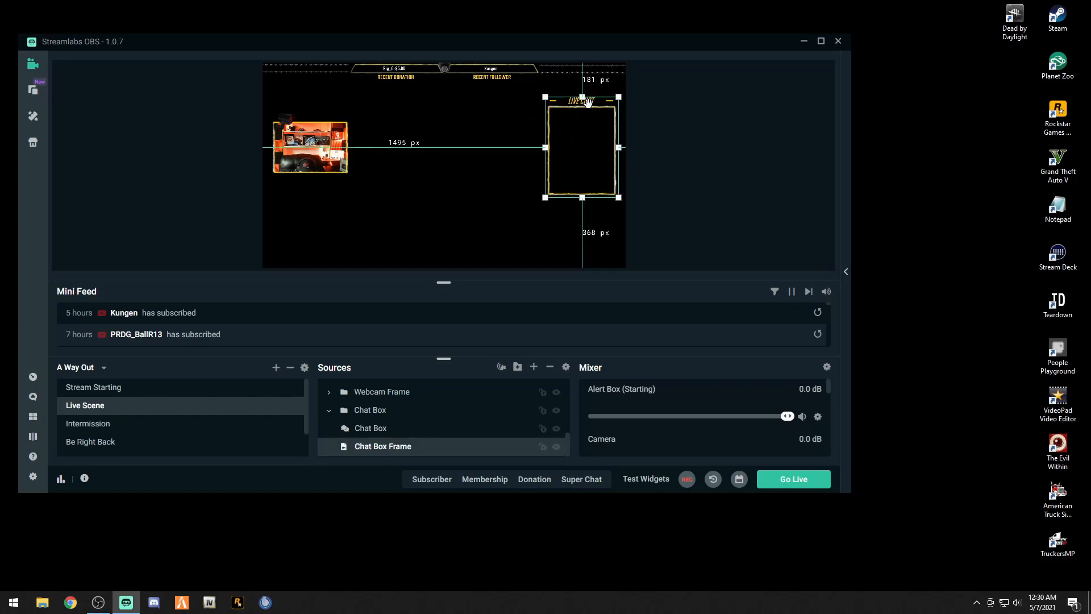
click(588, 101)
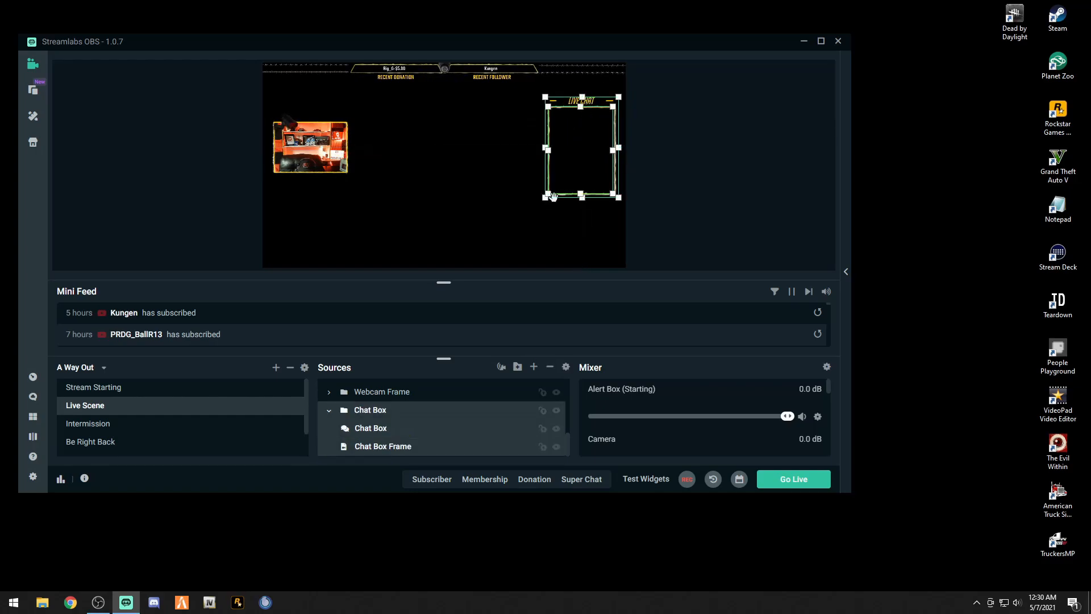
click(391, 448)
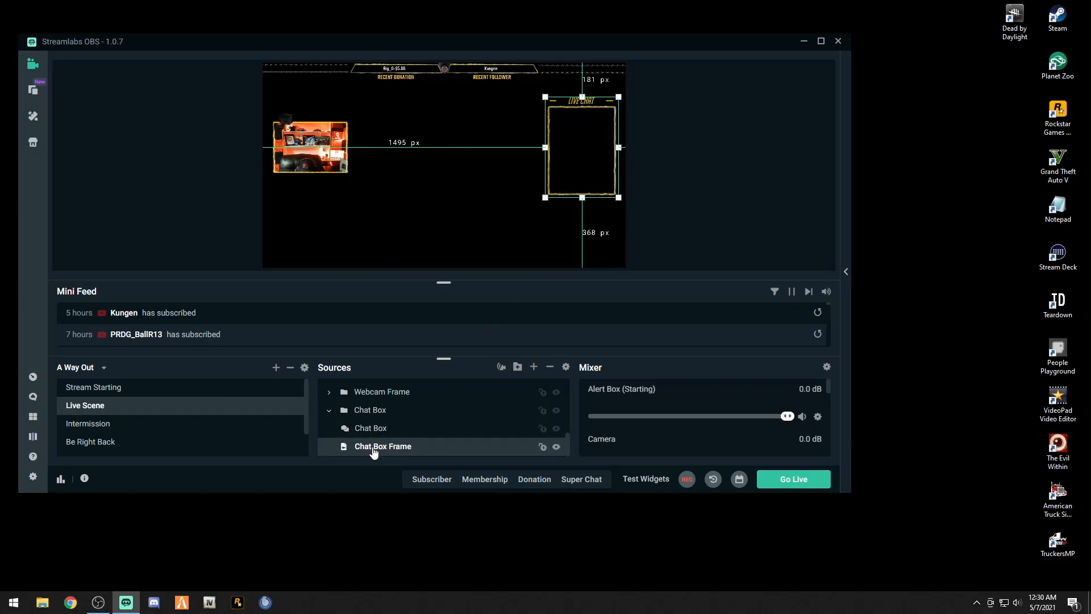
Try a playback speed of 19 for Chat Box Frame, return it to 100, and hide the source
double_click(370, 448)
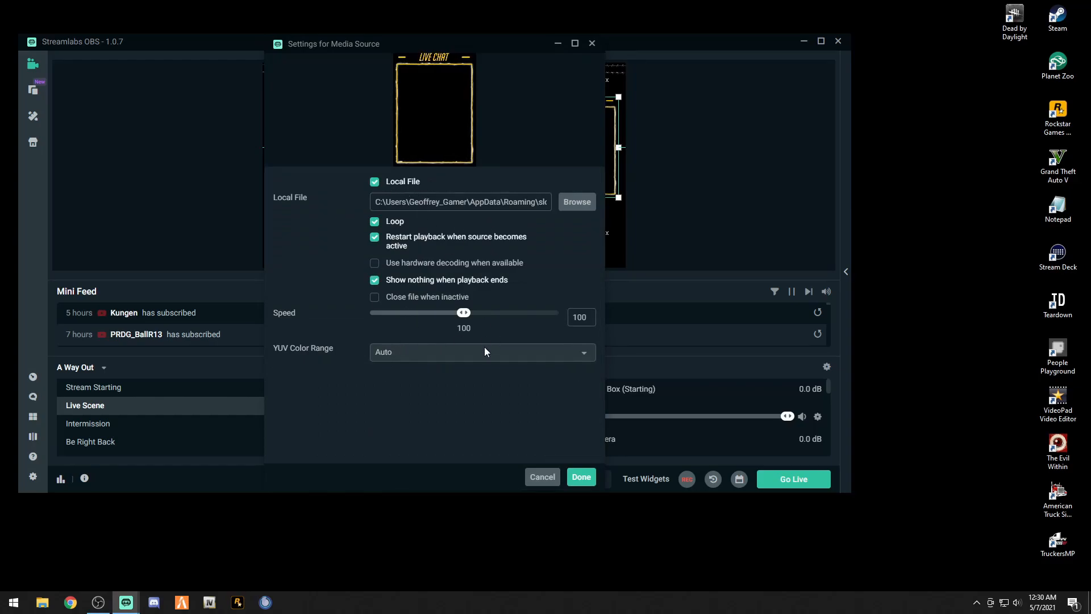
drag(464, 315, 386, 315)
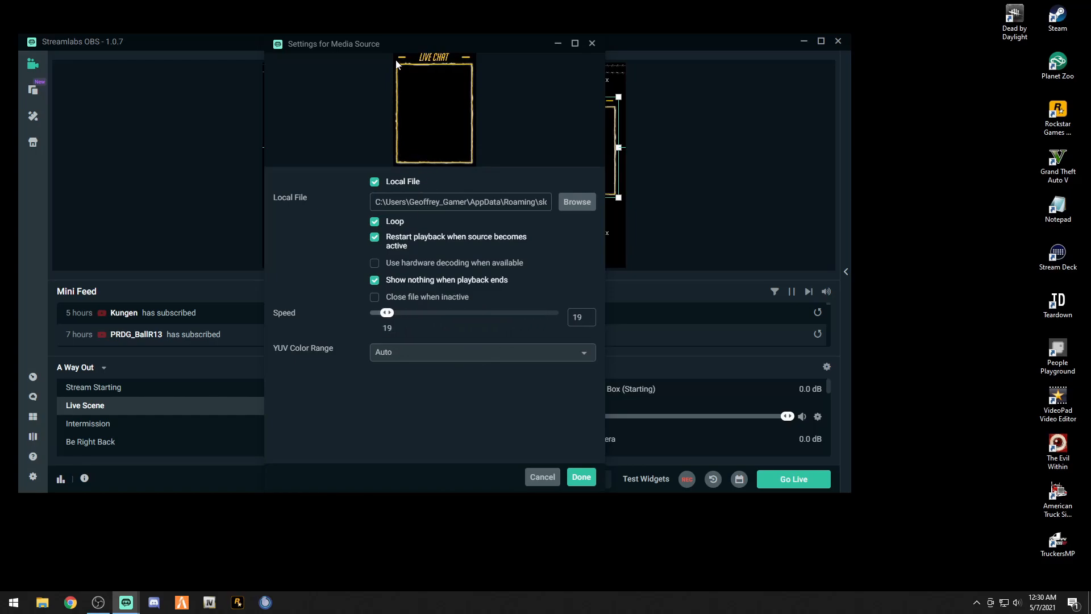
drag(392, 320, 463, 315)
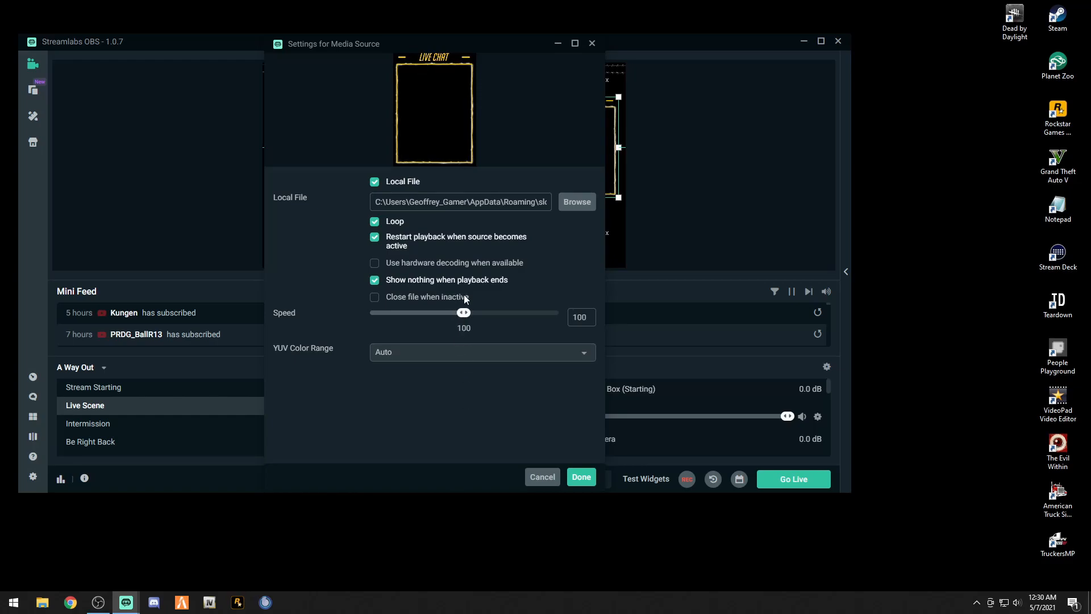
click(581, 479)
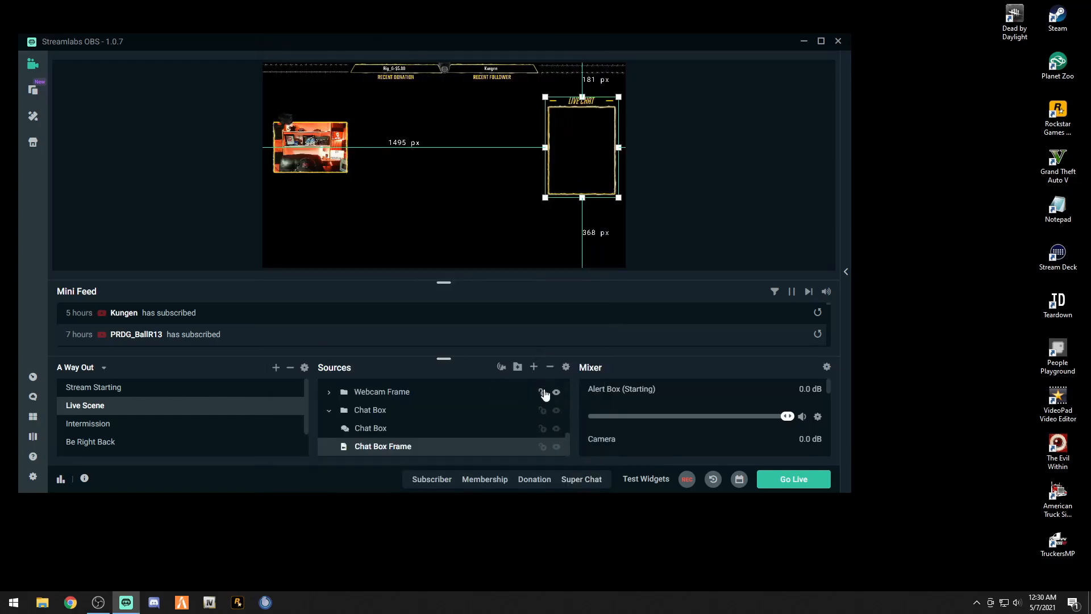
click(557, 447)
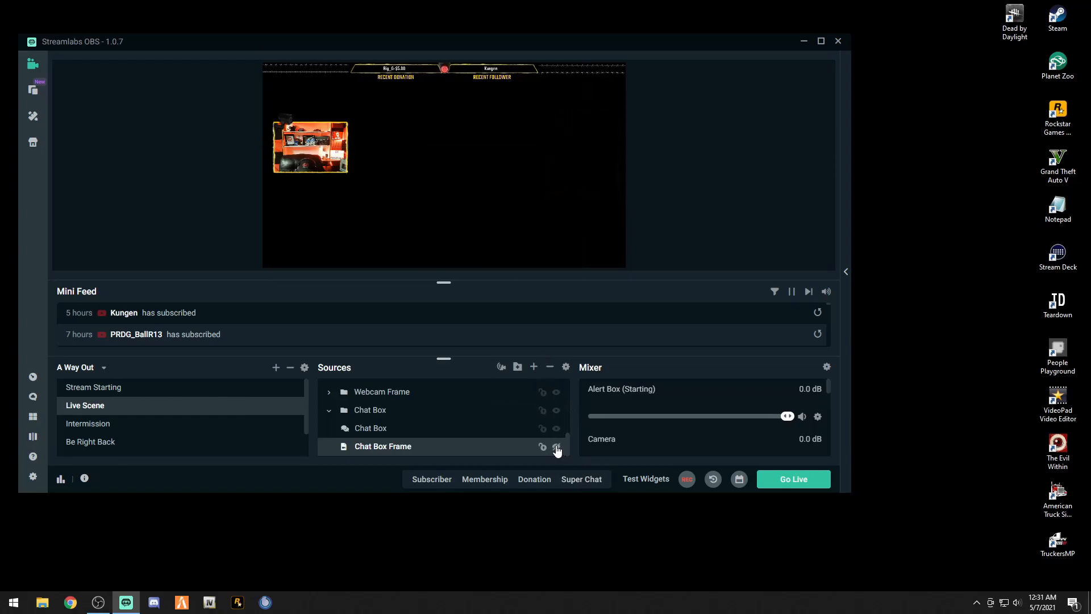
Try hiding Recent Donation (Stream Label), Recent Follower, Recent Donation and Camera in the Live Scene, and show them again
click(398, 70)
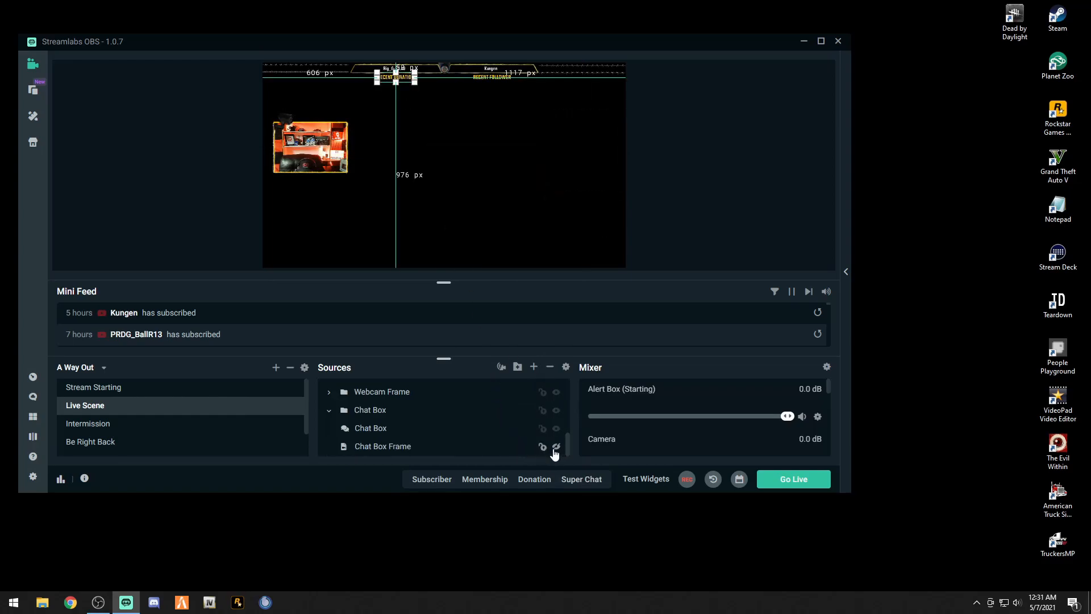
click(400, 67)
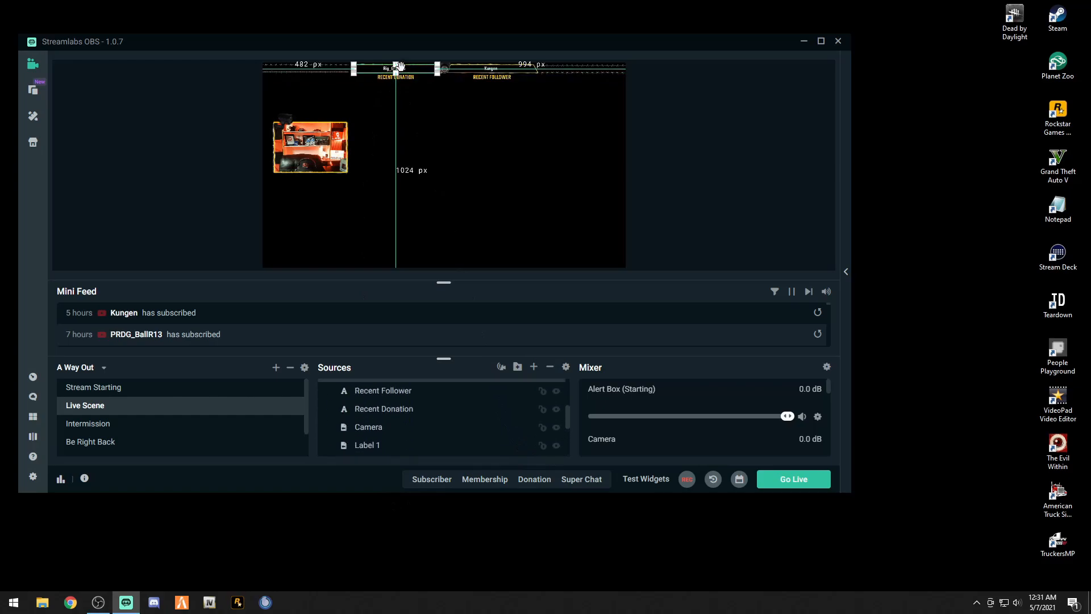
click(557, 388)
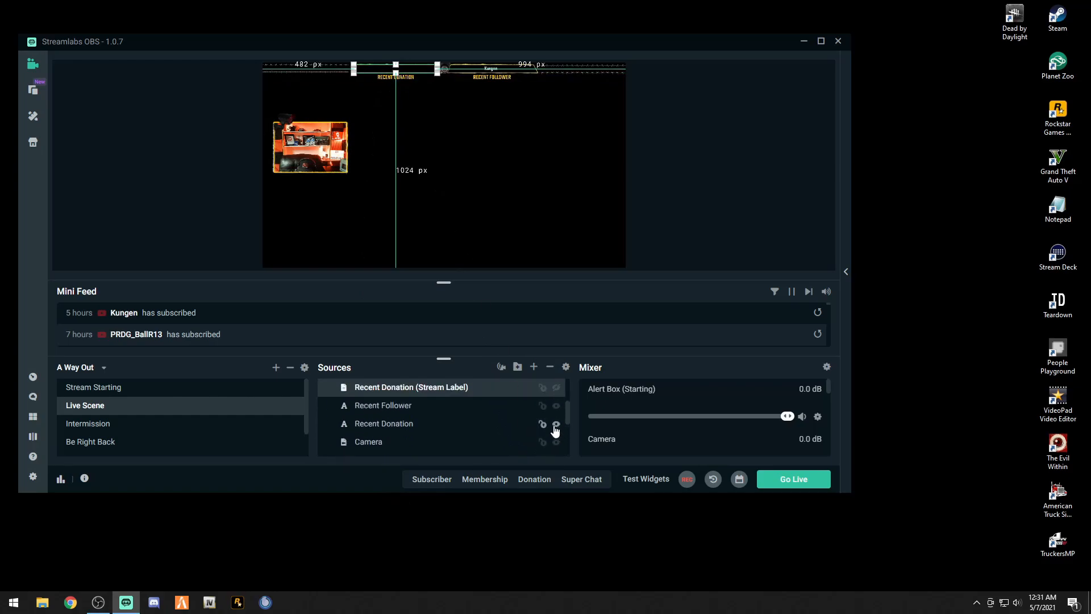
click(557, 406)
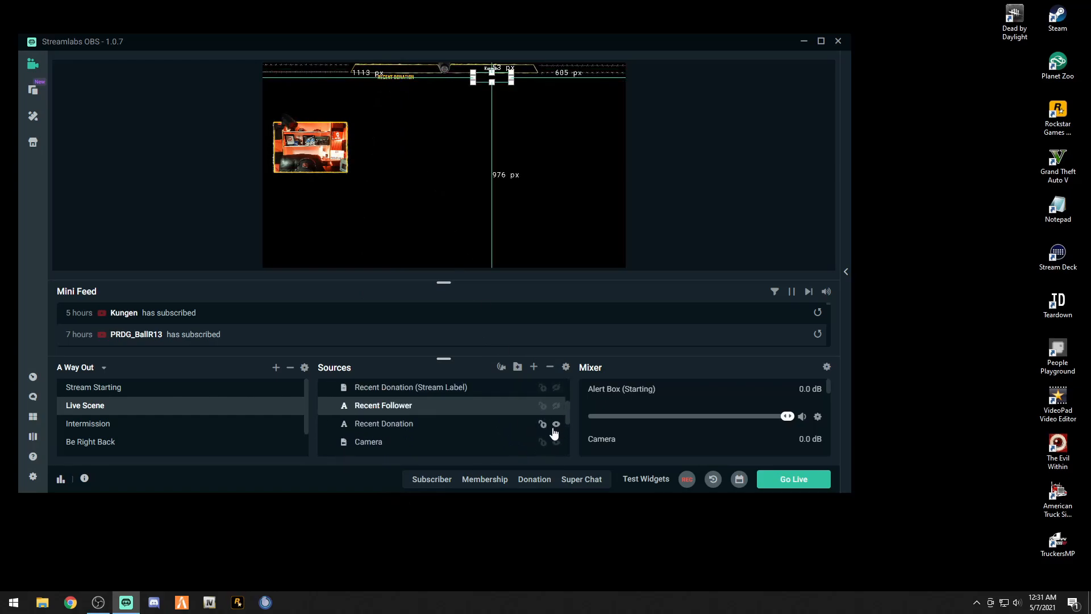
click(556, 424)
click(557, 442)
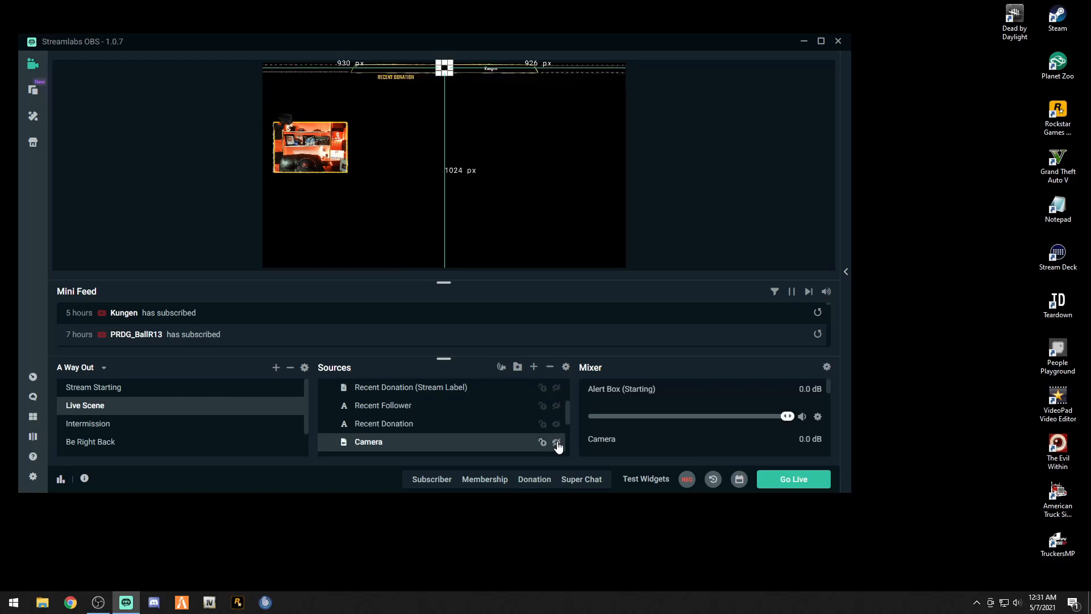
click(556, 442)
click(556, 405)
click(556, 388)
Add a Game Capture source to the Live Scene, keeping Auto mode, Capture Cursor and the anti-cheat compatibility hook
scroll(540, 417, up, 3)
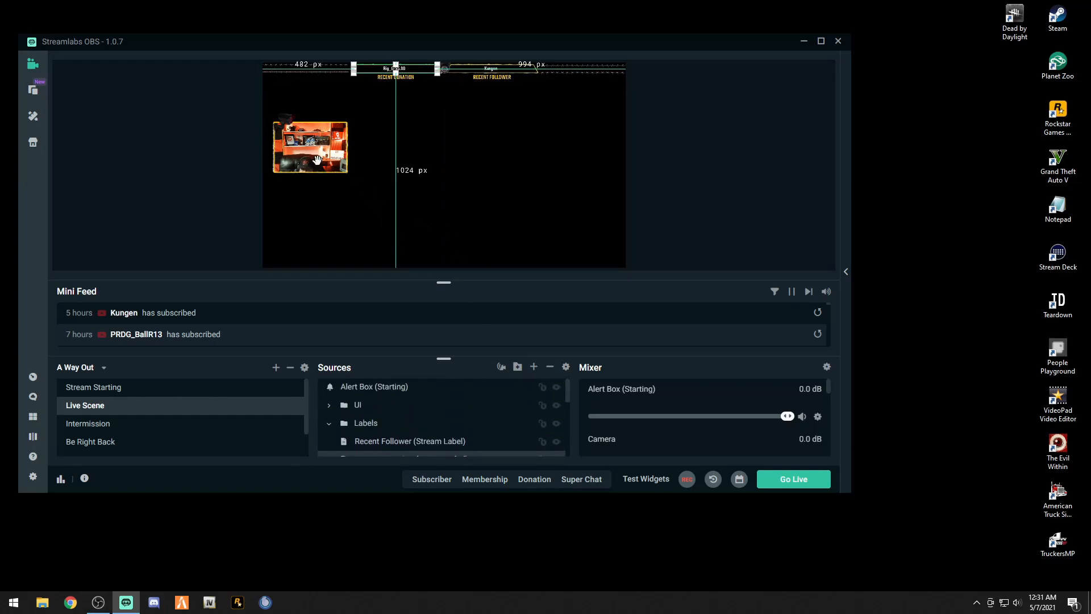
scroll(393, 443, down, 5)
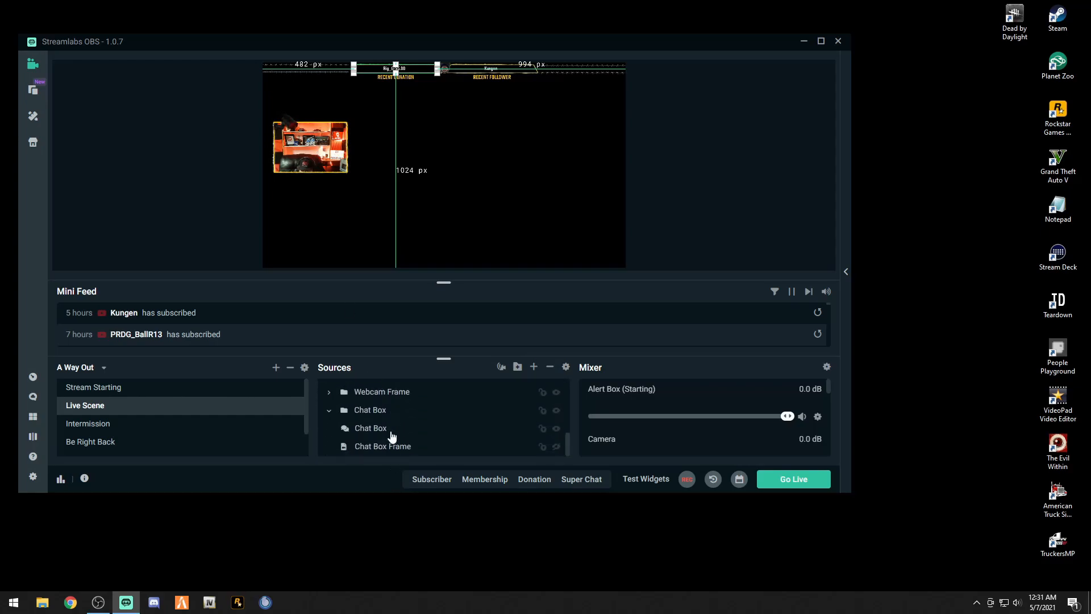
scroll(391, 436, up, 3)
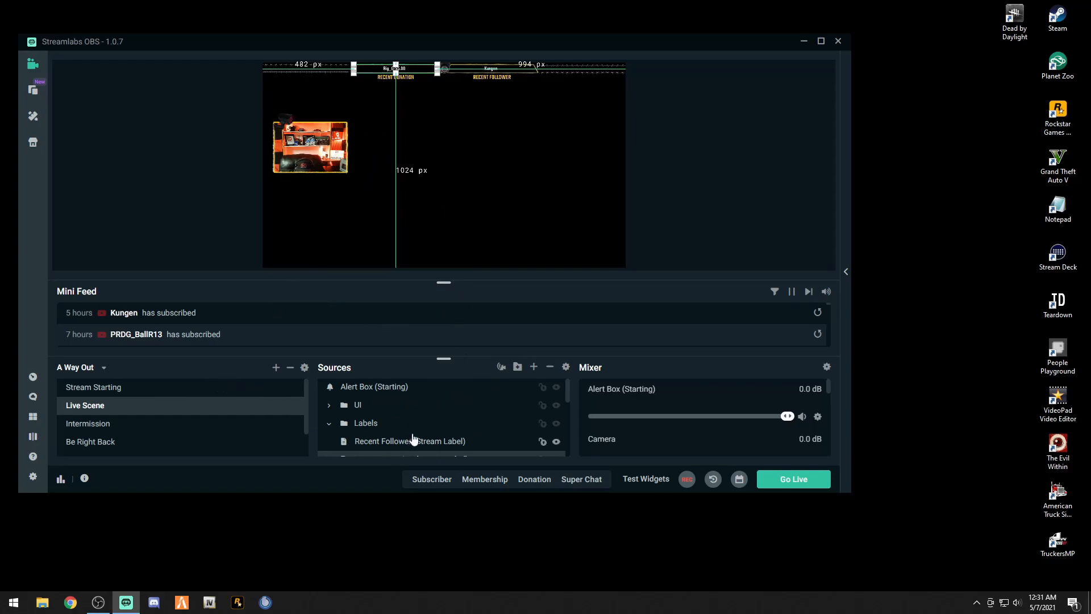
scroll(415, 437, down, 5)
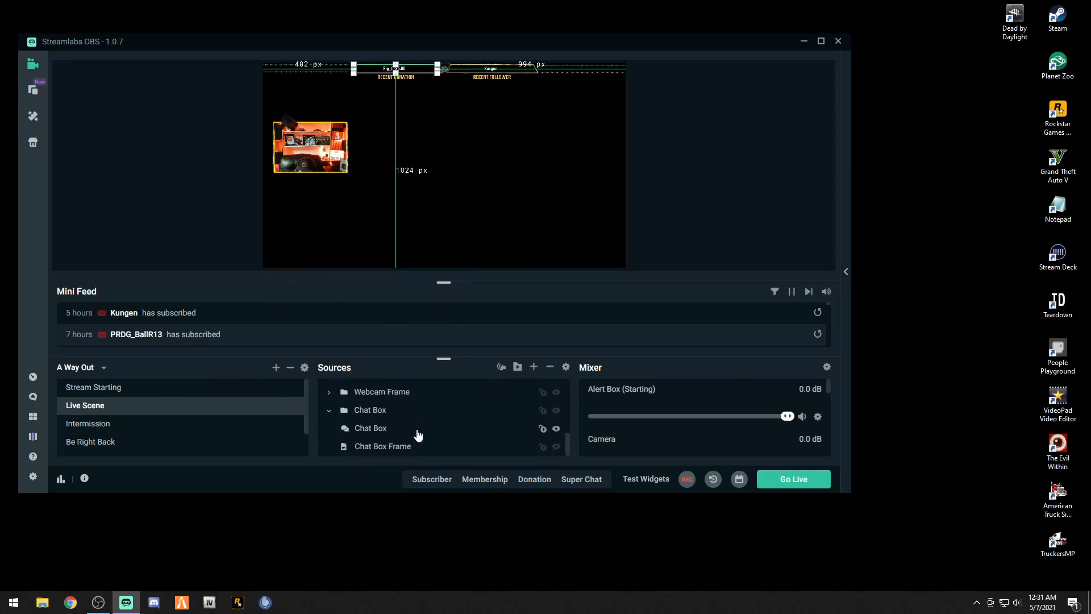
click(535, 368)
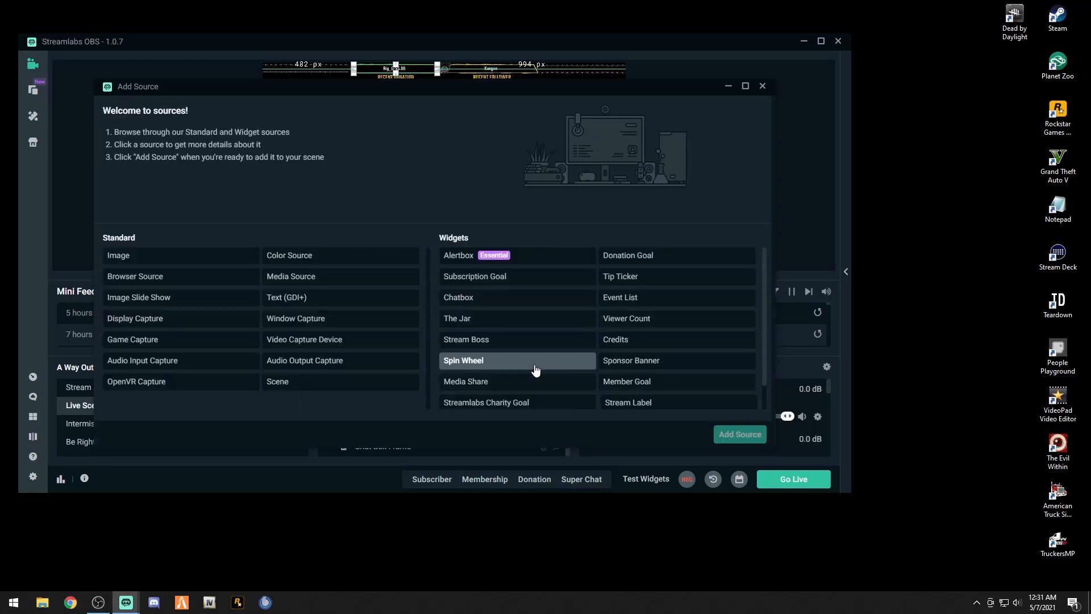
click(132, 341)
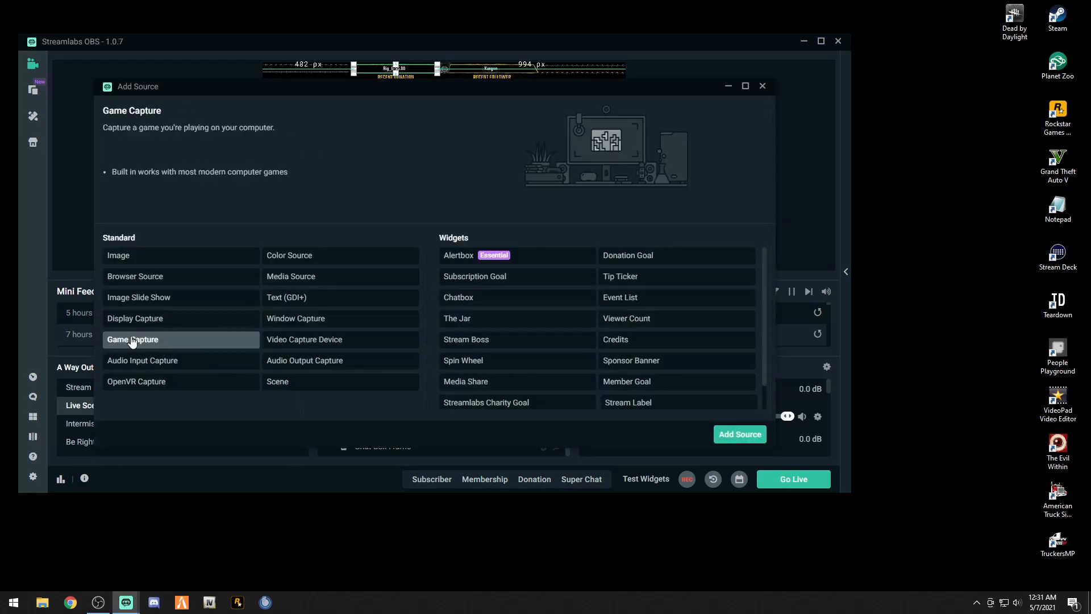
click(756, 435)
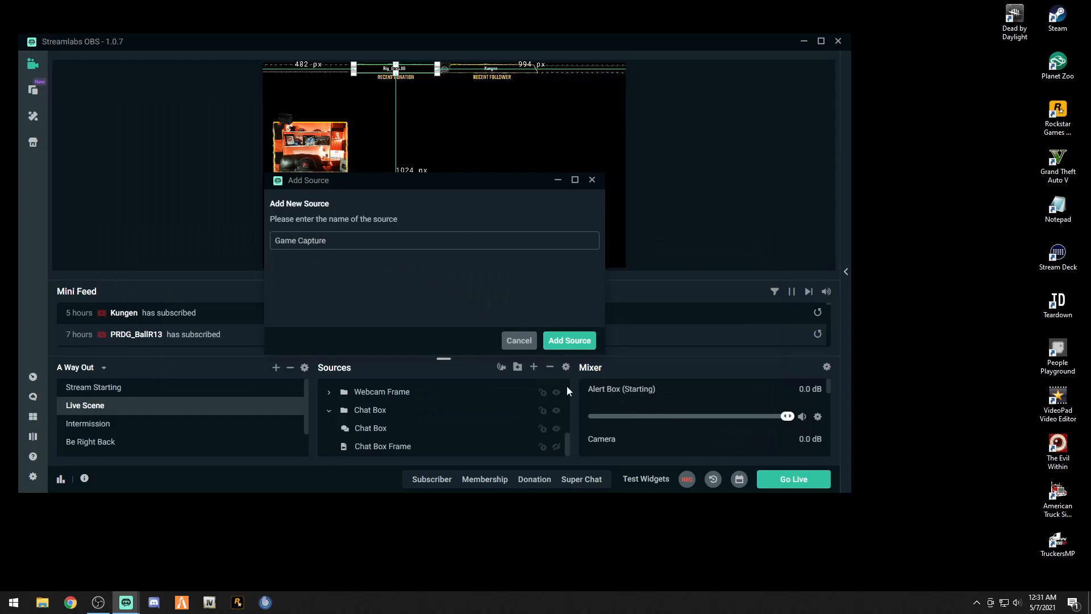
click(560, 341)
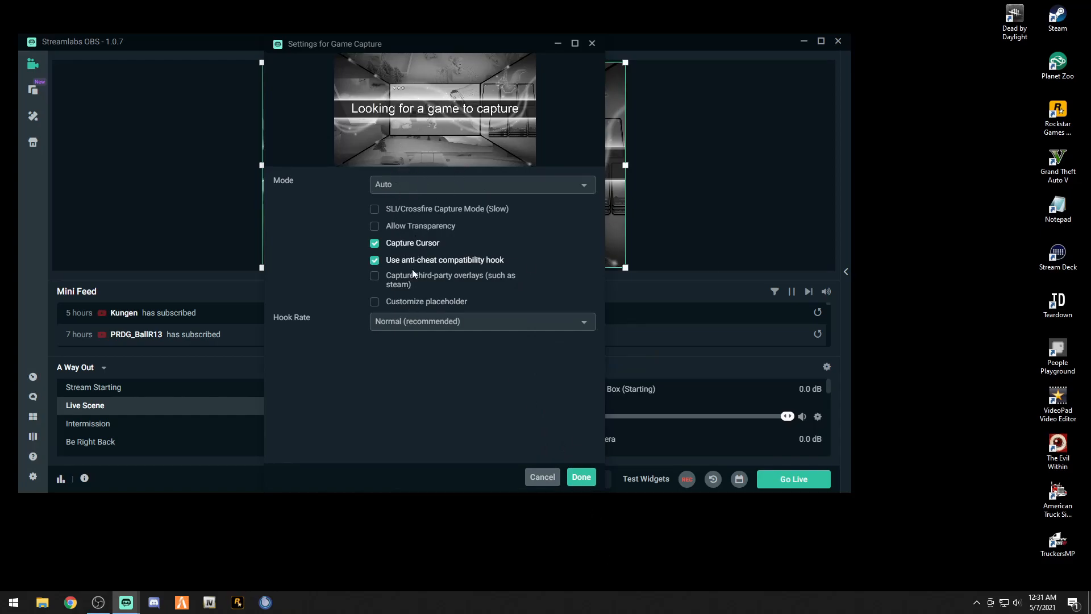
click(581, 477)
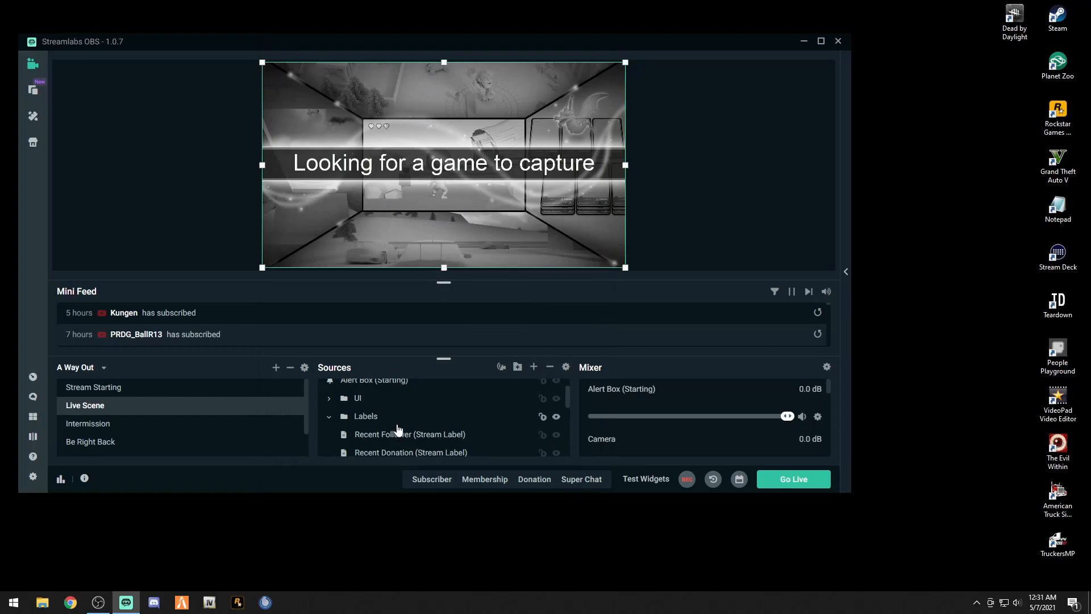
Shrink the Game Capture slightly from its upper-left corner and move it into the Labels folder above Recent Follower (Stream Label)
scroll(395, 420, up, 2)
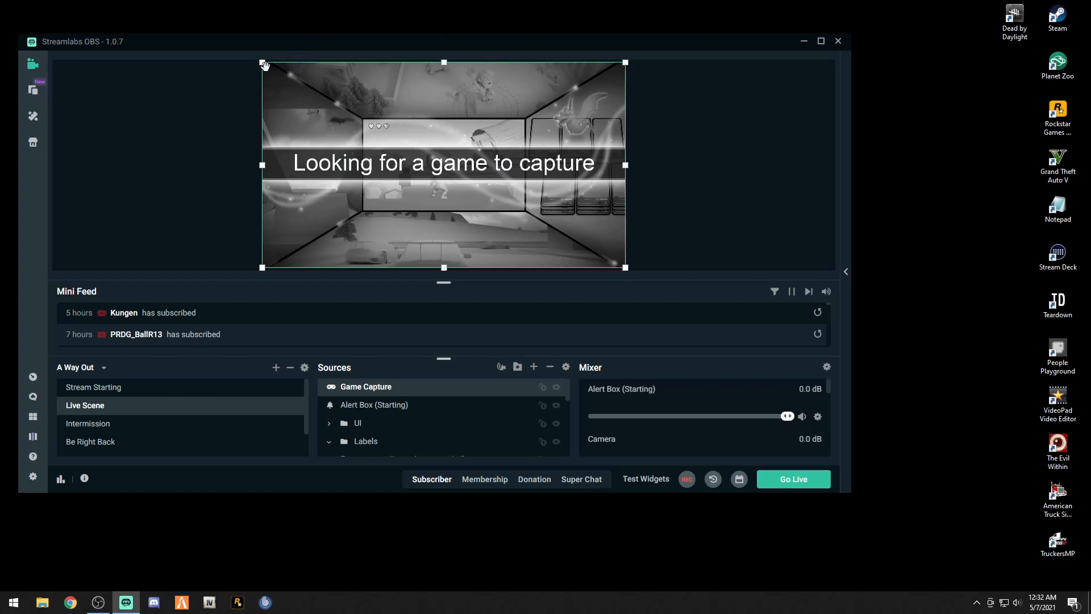
mouse_move(261, 61)
mouse_down()
mouse_move(416, 151)
mouse_move(263, 76)
mouse_up()
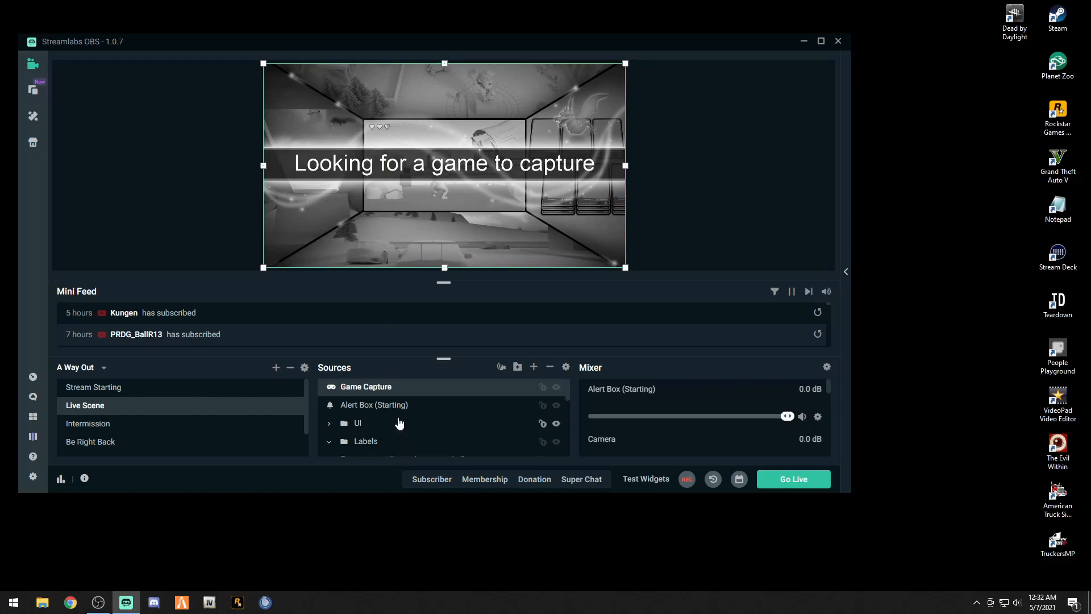
drag(367, 445, 372, 453)
scroll(381, 436, down, 1)
scroll(380, 437, down, 2)
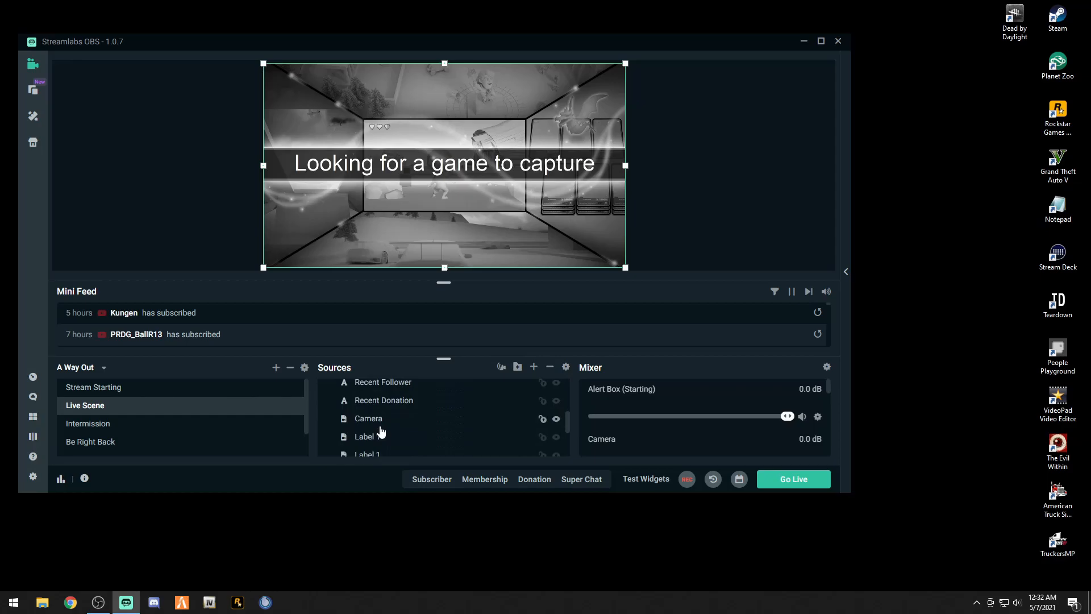
scroll(377, 431, up, 2)
Enlarge and maximize the window, and move Game Capture directly below Camera in the Live Scene sources
drag(381, 492, 378, 608)
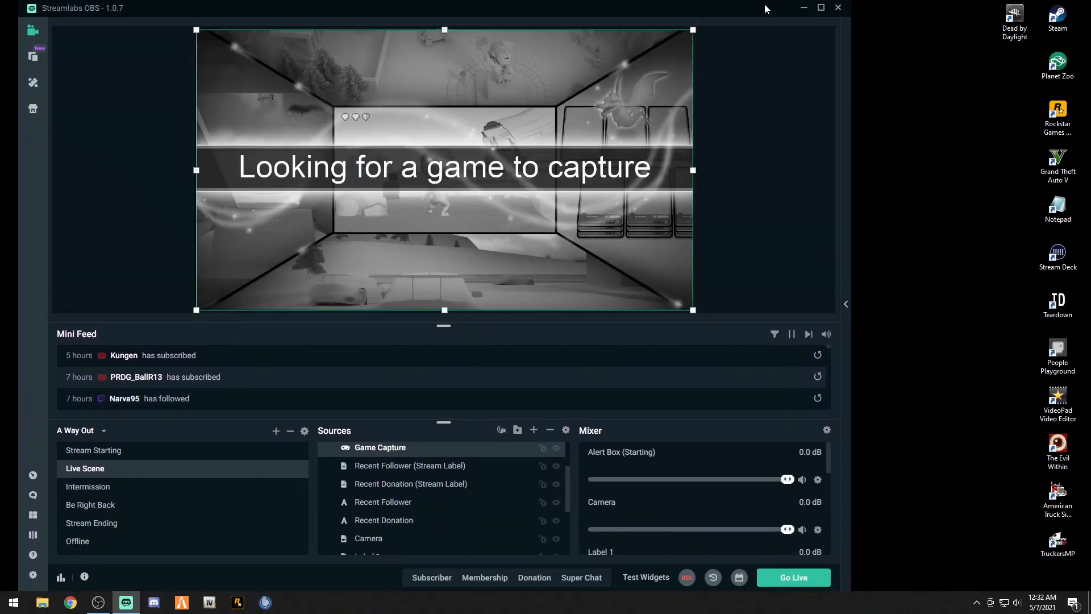
click(822, 9)
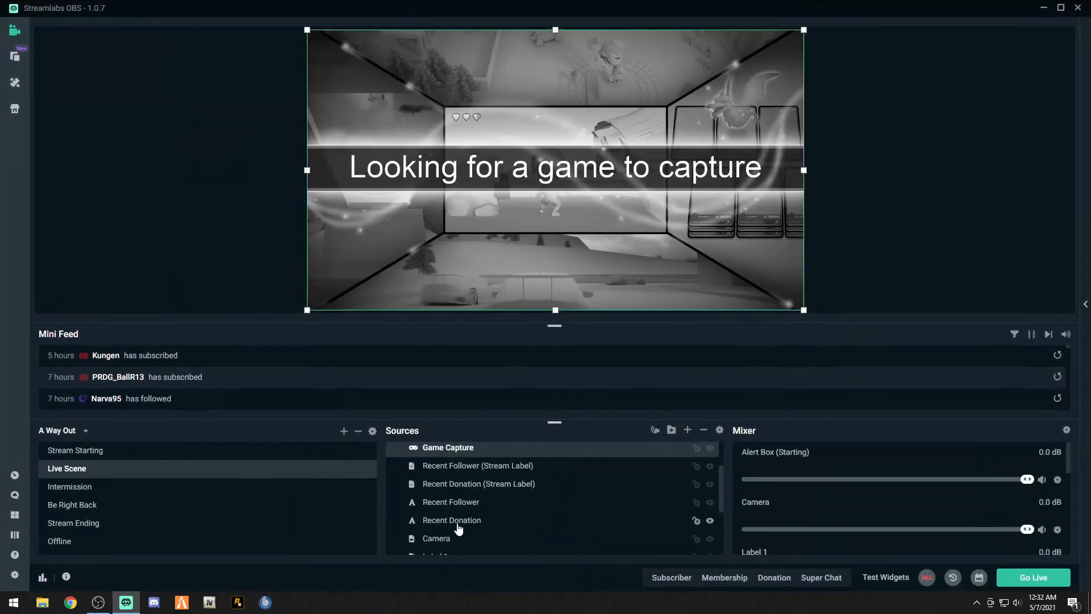
drag(446, 450, 455, 545)
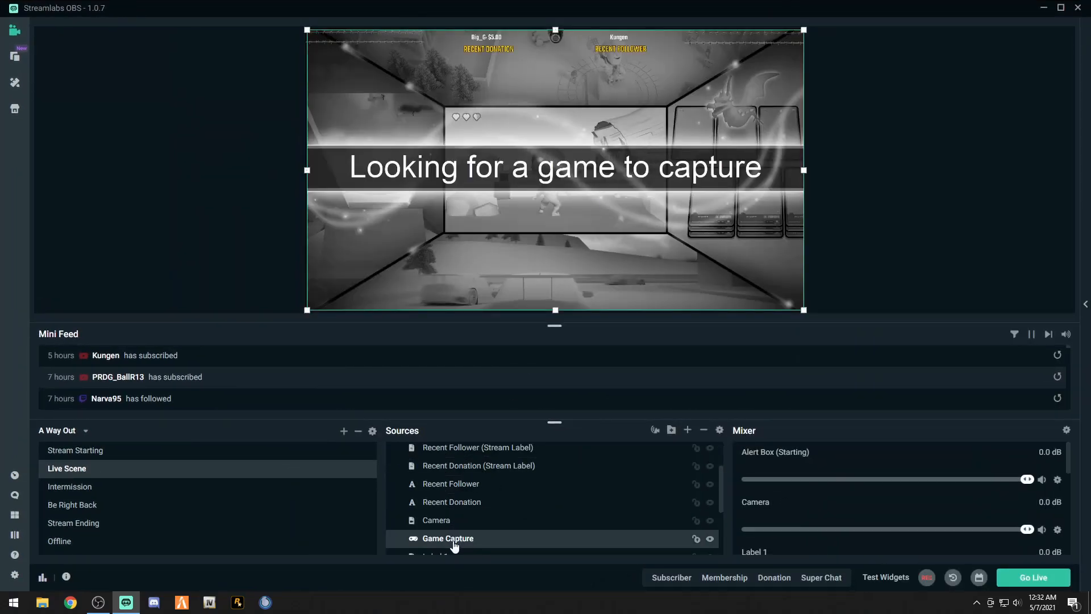
scroll(495, 516, down, 1)
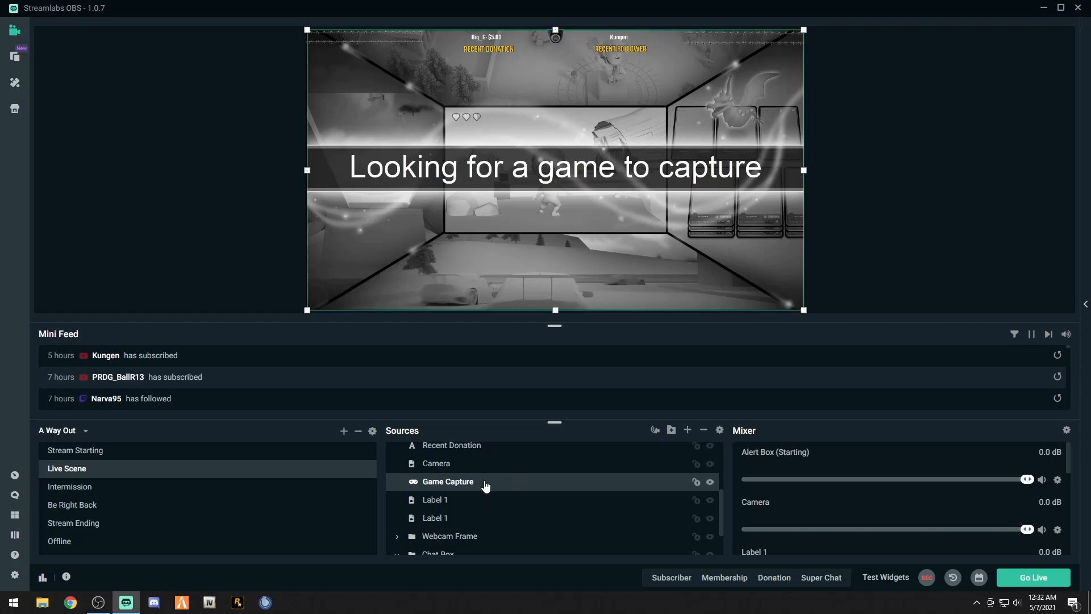
Move Game Capture to the end of the source list, below Chat Box Frame, and show Chat Box Frame again
drag(478, 551, 479, 541)
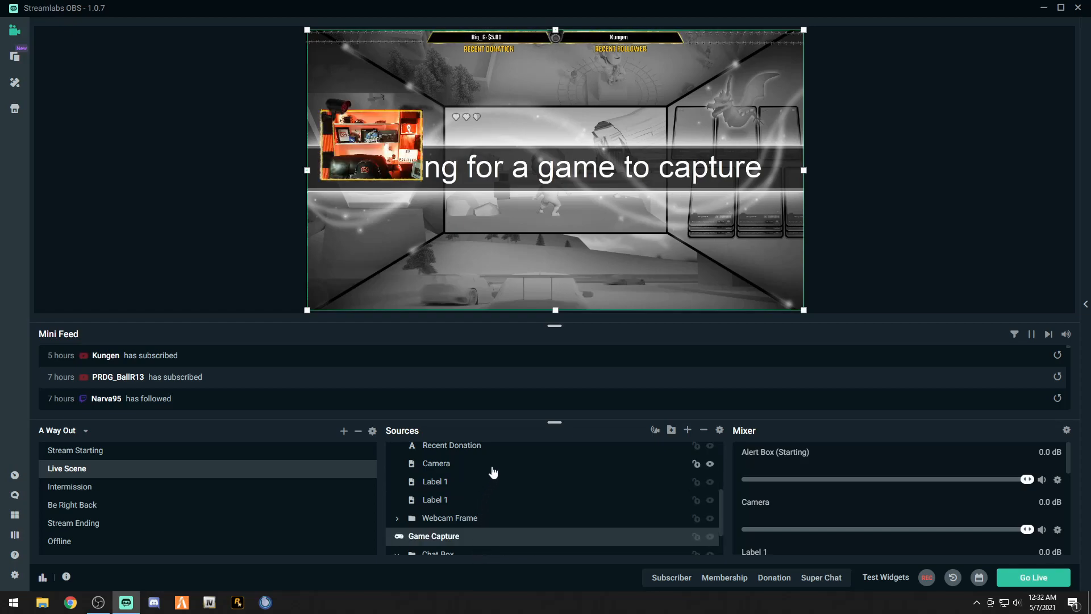
scroll(493, 472, down, 1)
drag(467, 493, 473, 539)
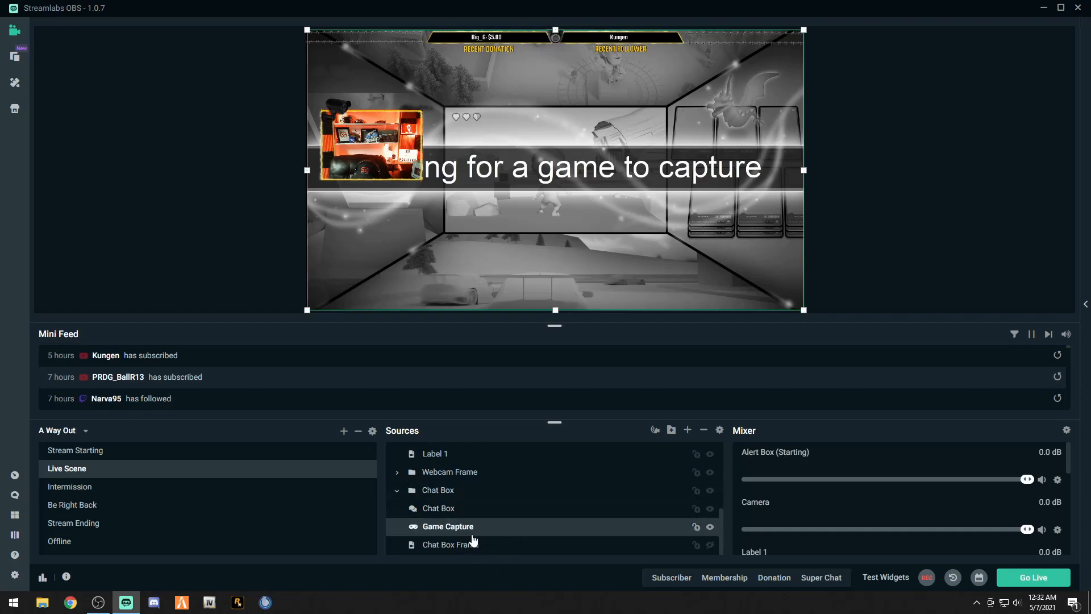
scroll(495, 518, up, 1)
scroll(495, 518, down, 1)
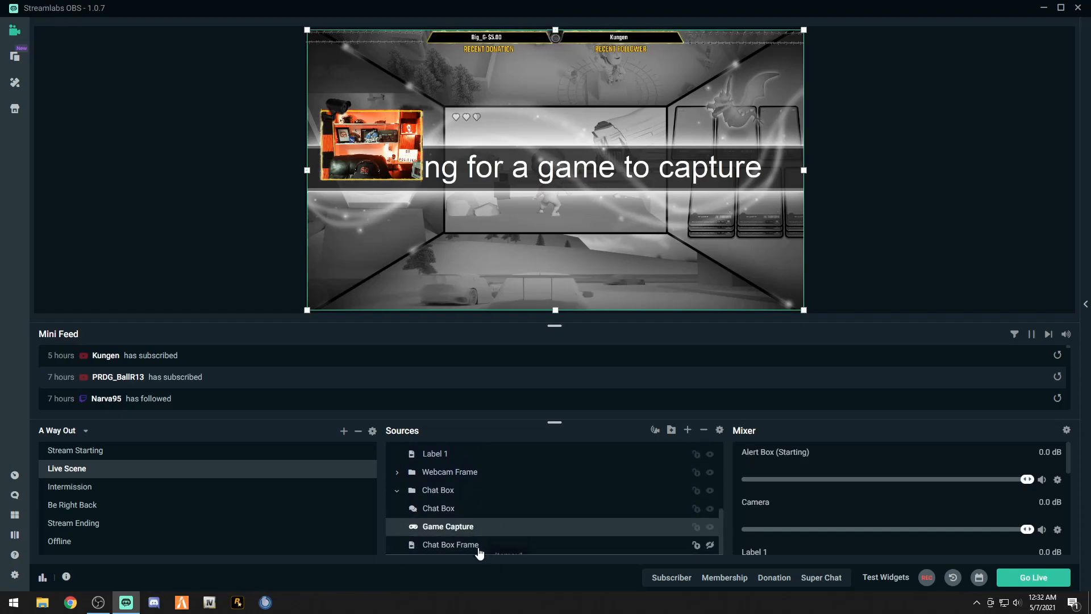
drag(480, 552, 480, 553)
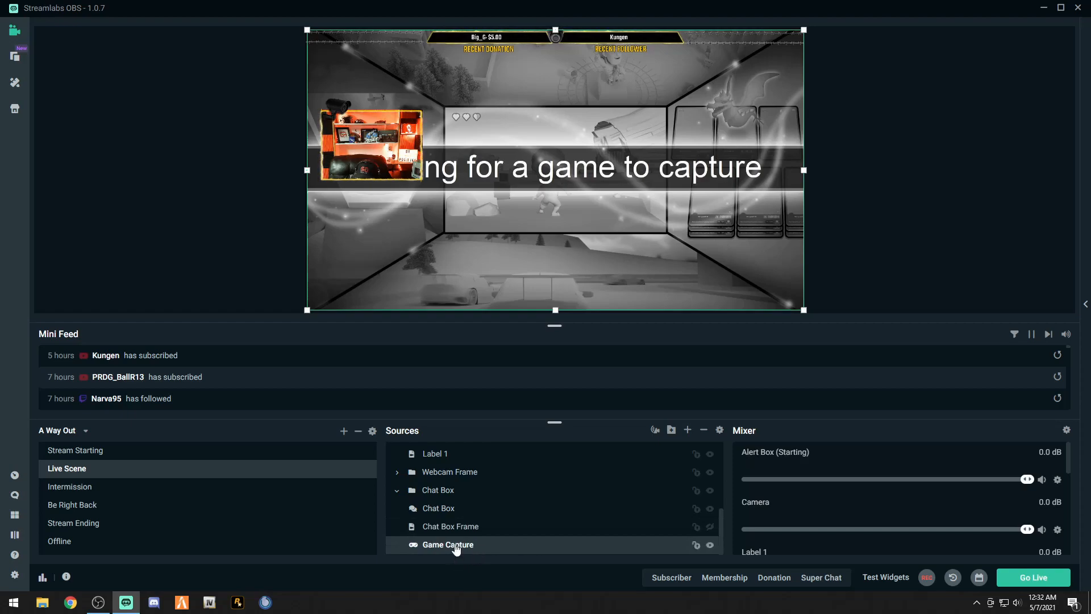
click(710, 526)
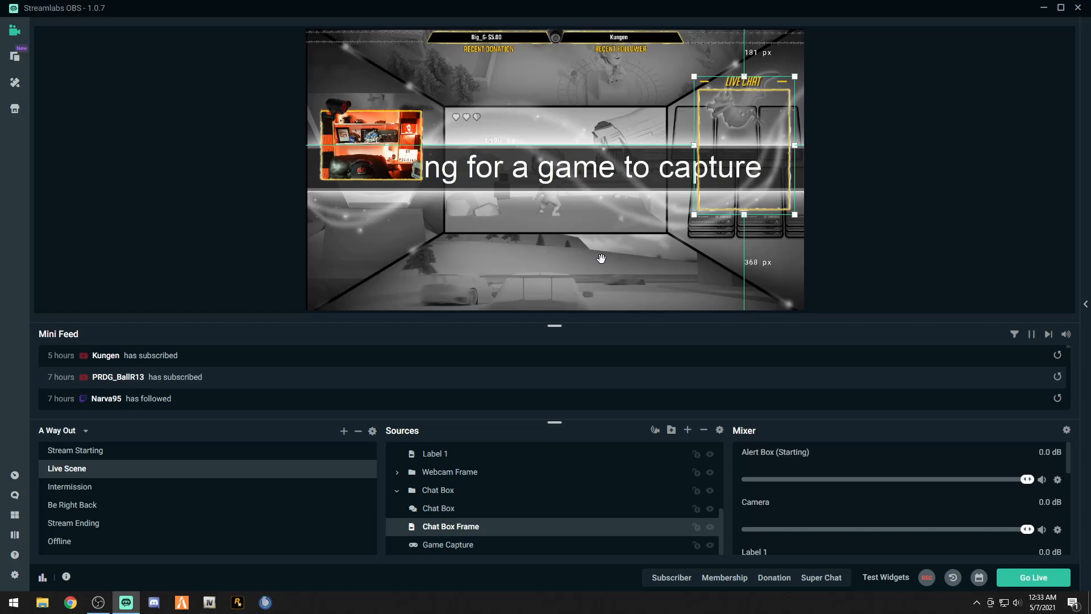
Add a Display Capture source for Display 1 (1920x1080) to the Live Scene with Capture Cursor enabled
click(688, 431)
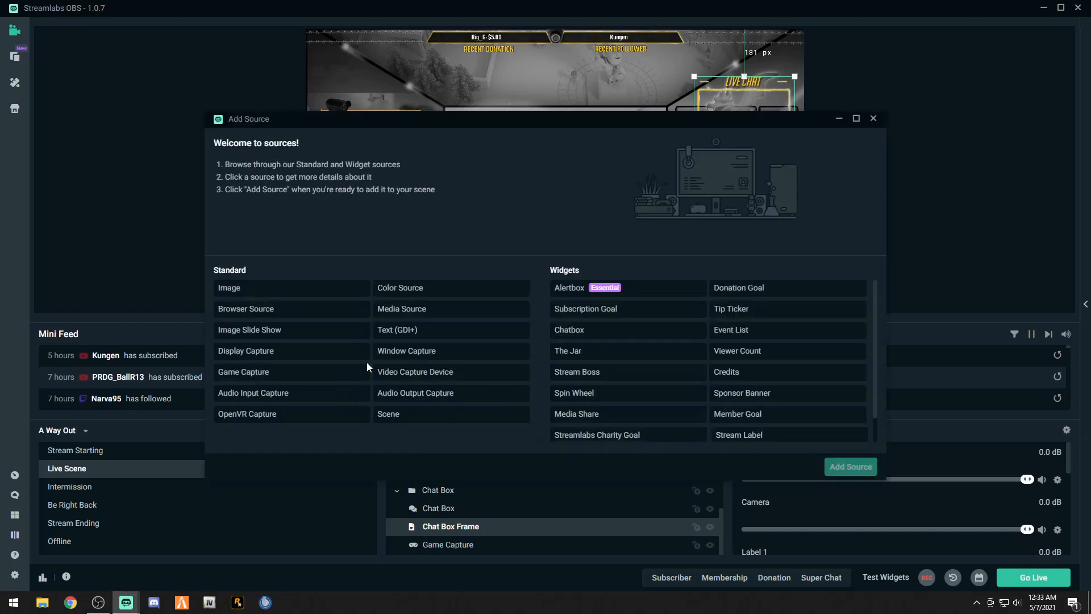
click(296, 355)
click(830, 462)
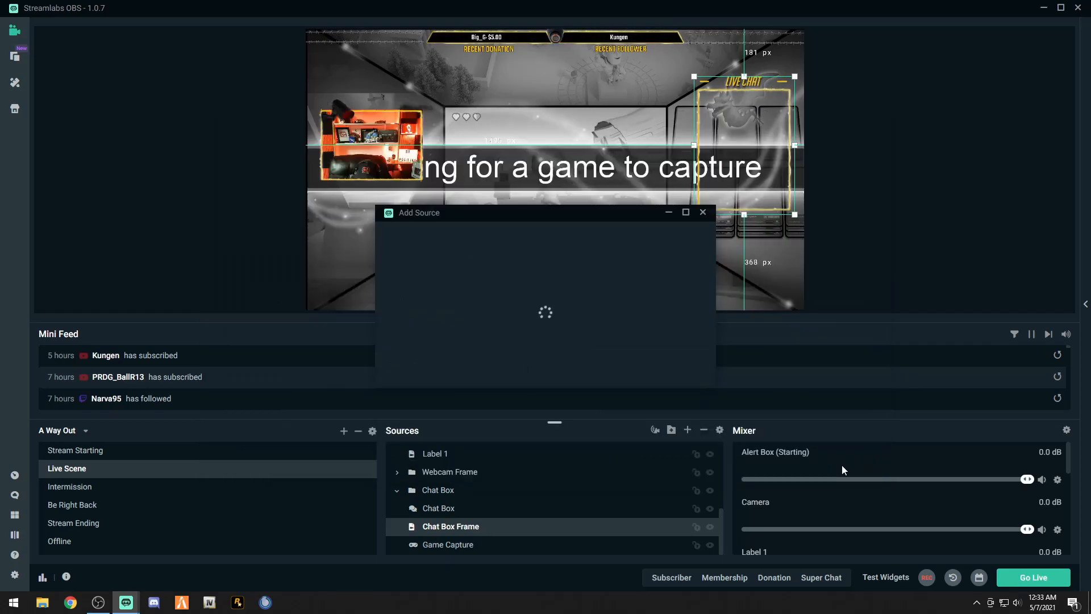
click(673, 374)
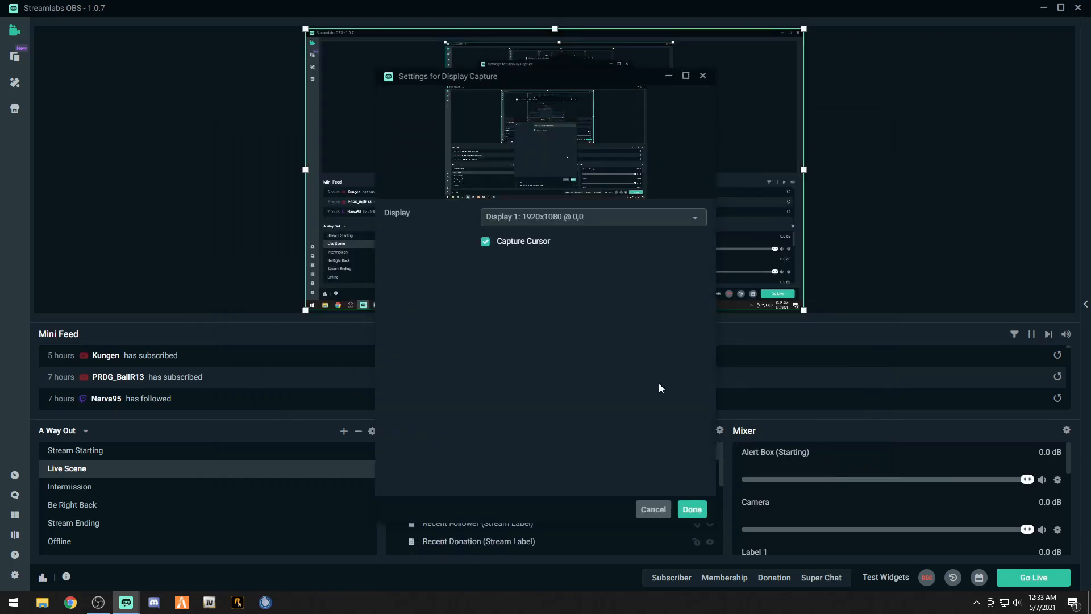
click(696, 518)
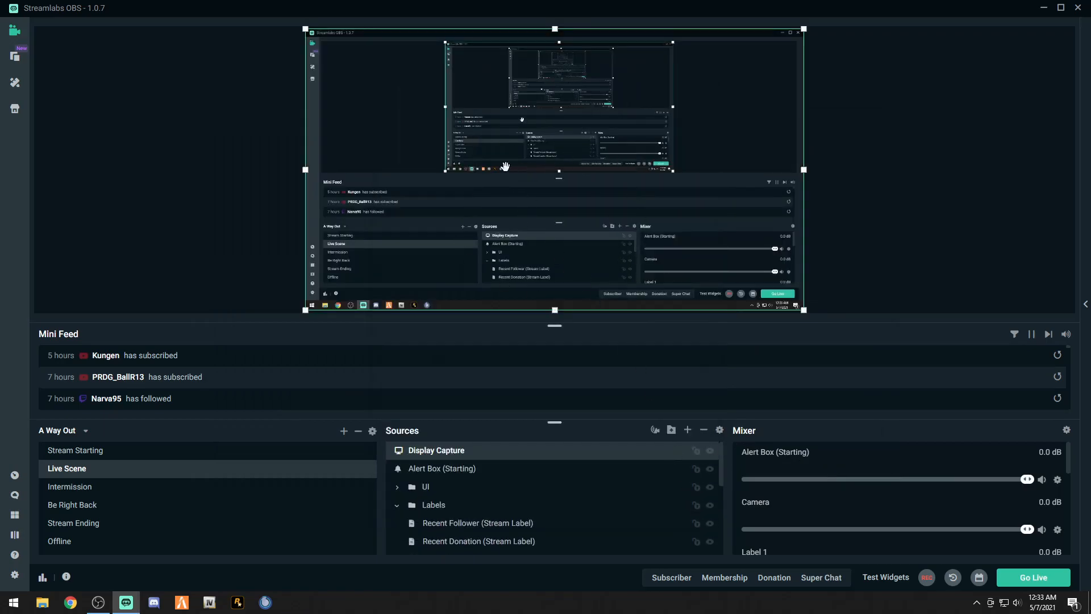
mouse_move(495, 152)
mouse_down()
mouse_move(638, 406)
mouse_move(594, 288)
mouse_move(491, 145)
mouse_move(494, 155)
mouse_up()
Move Display Capture down the source list, past the Labels sources and both Label 1 entries, to the Webcam Frame folder
scroll(481, 499, down, 5)
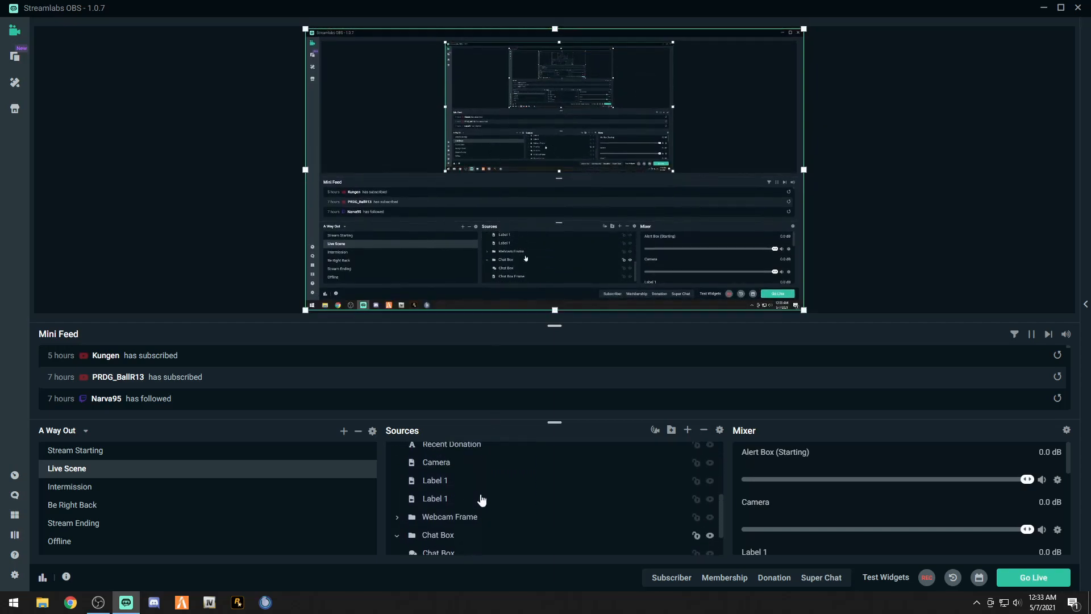
scroll(482, 499, up, 5)
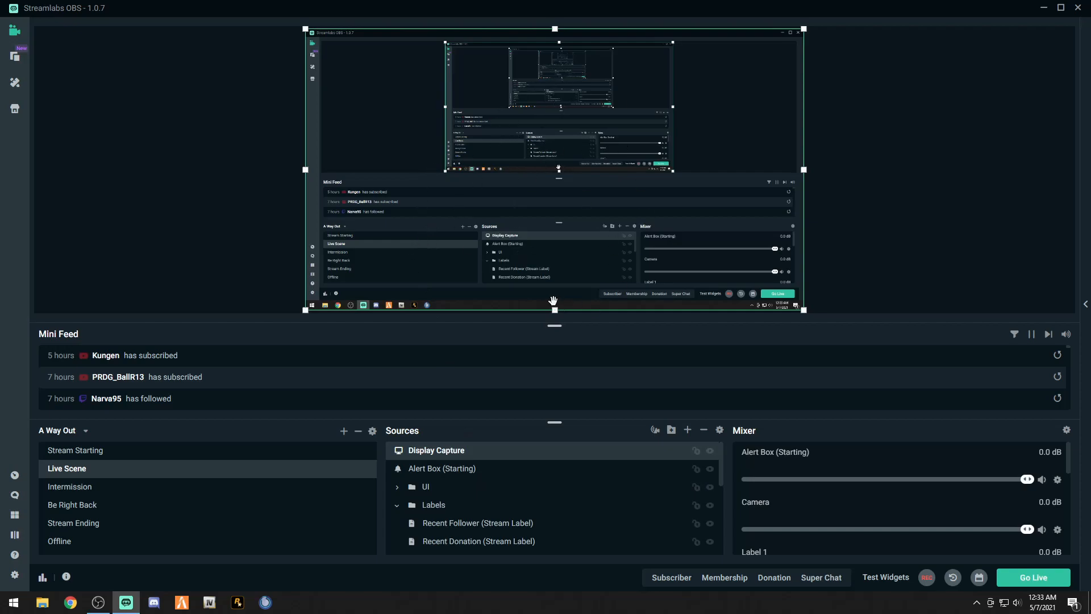
drag(463, 454, 467, 534)
scroll(470, 534, down, 5)
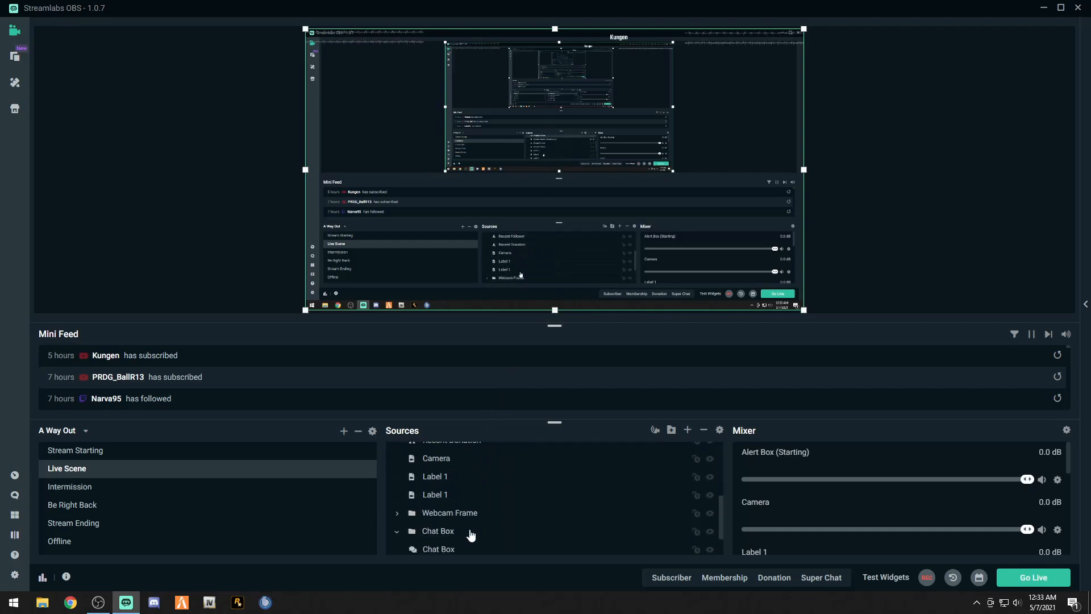
scroll(471, 531, up, 5)
drag(471, 529, 490, 548)
scroll(489, 537, down, 2)
drag(482, 487, 505, 535)
scroll(505, 534, down, 3)
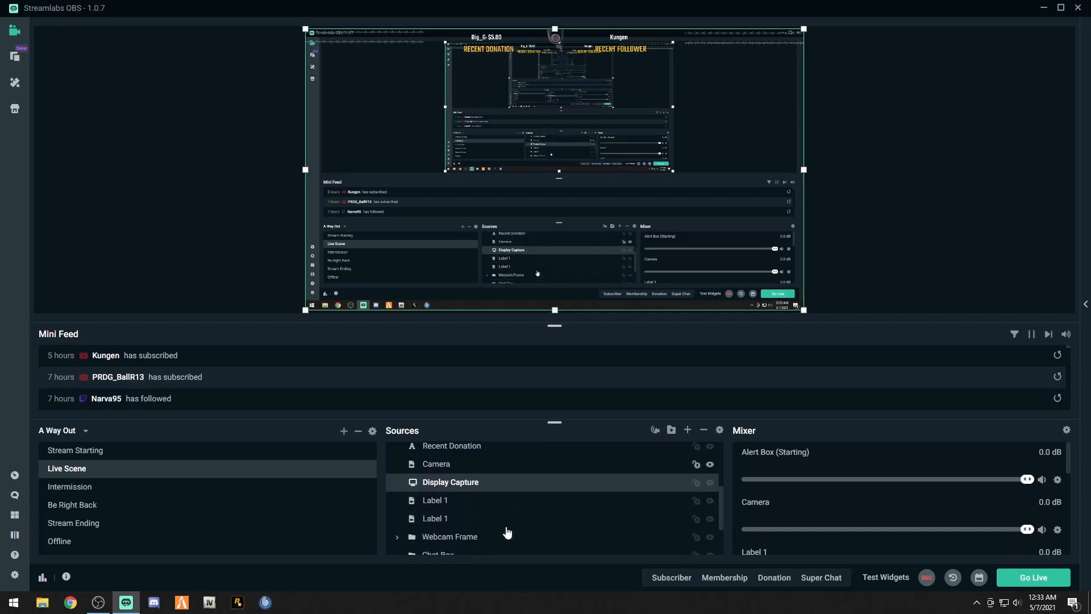
drag(489, 484, 498, 535)
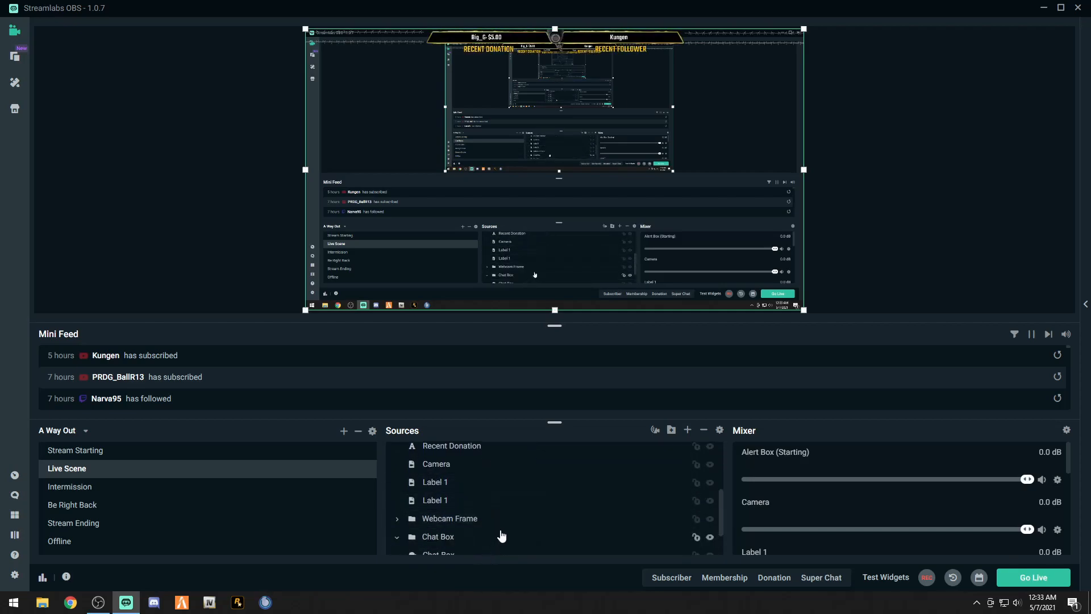
Look through the Live Scene source list for Display Capture's place among the label, webcam and chat box sources
scroll(500, 533, down, 3)
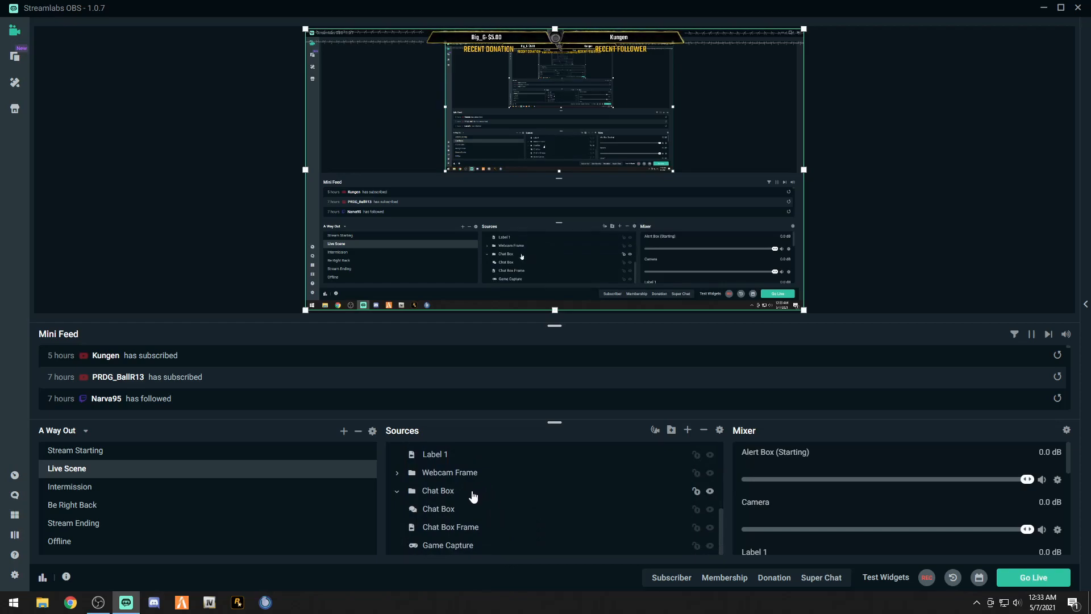
scroll(473, 497, up, 3)
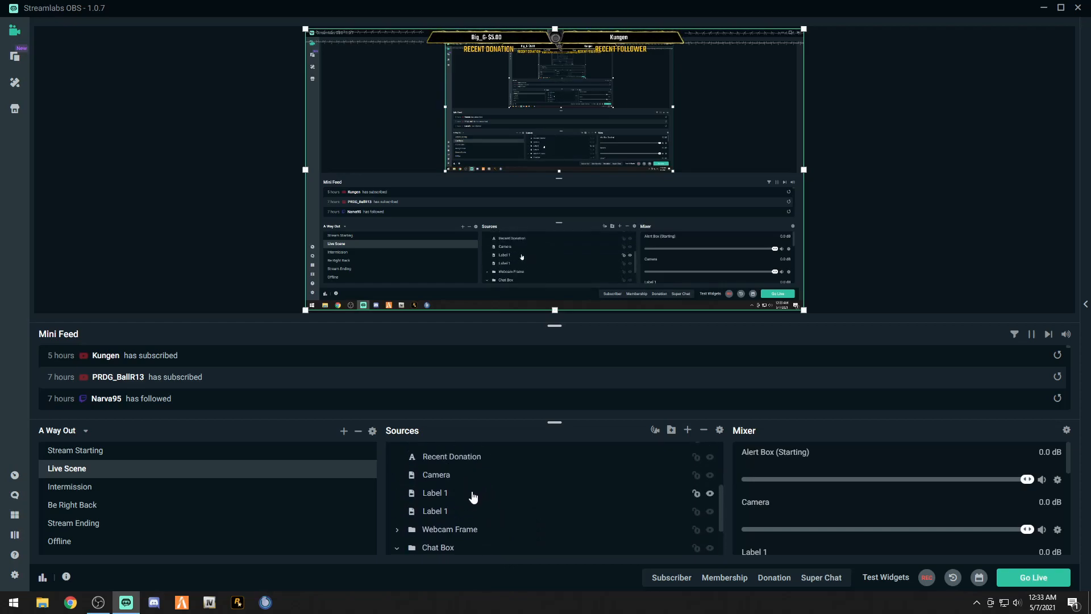
scroll(473, 498, down, 3)
scroll(475, 499, up, 3)
scroll(475, 499, up, 3)
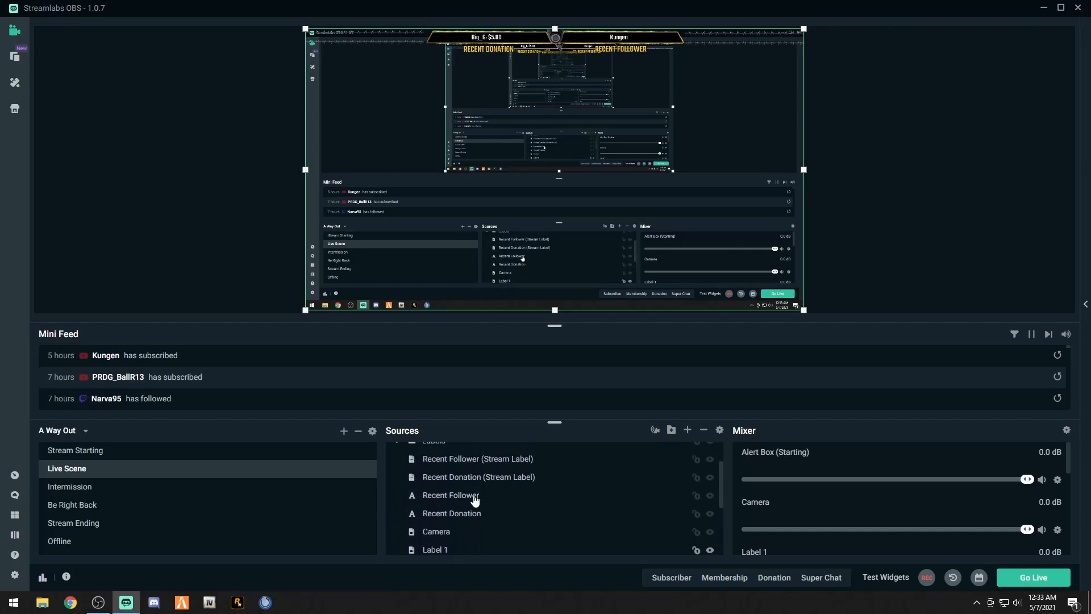
scroll(483, 502, down, 5)
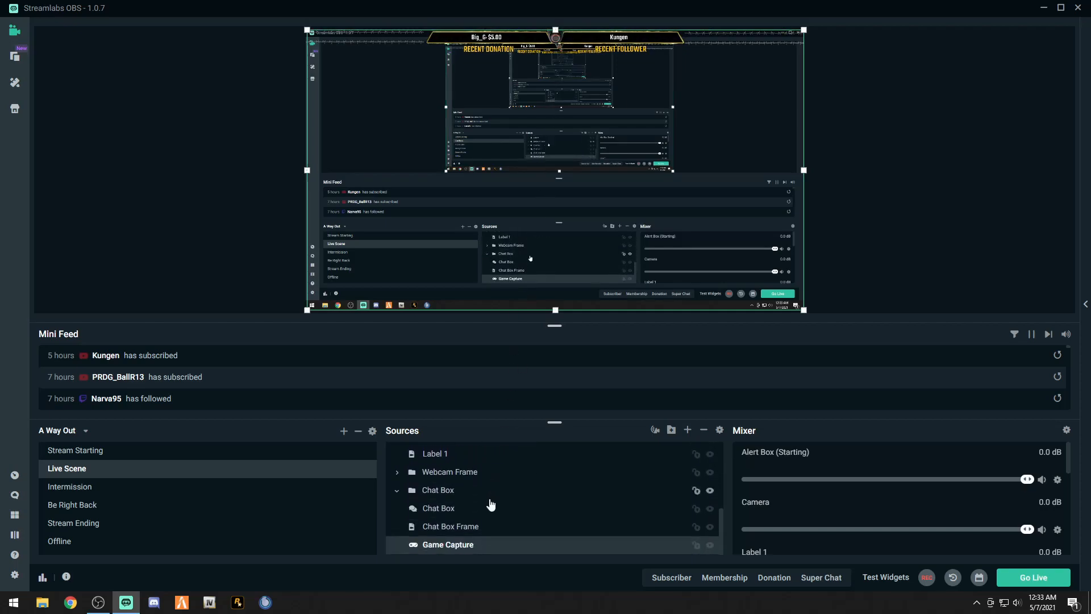
scroll(483, 524, up, 5)
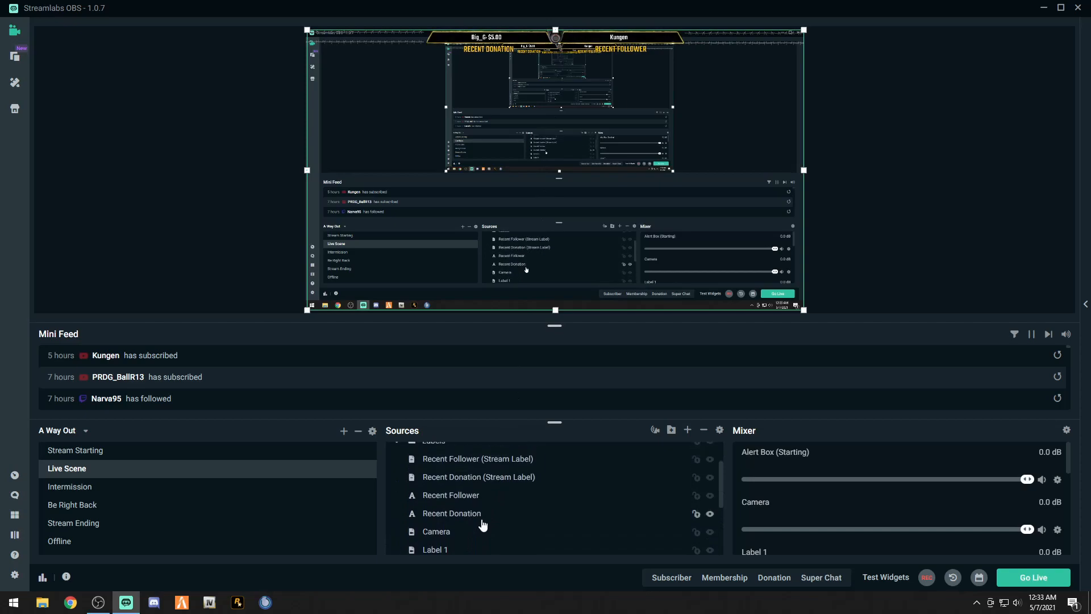
scroll(483, 524, up, 2)
scroll(483, 523, down, 6)
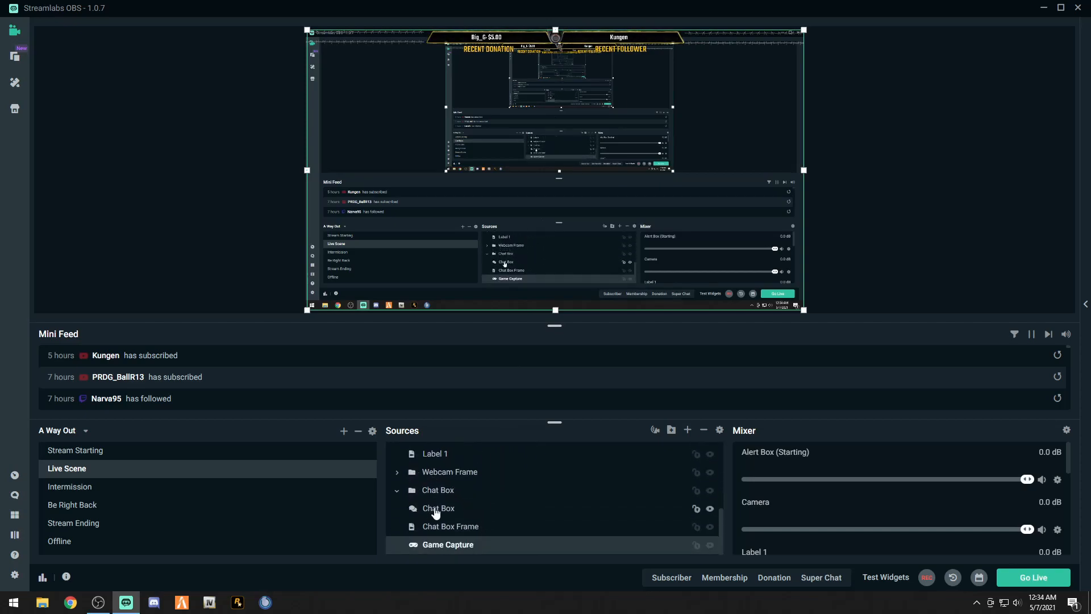
scroll(435, 512, up, 3)
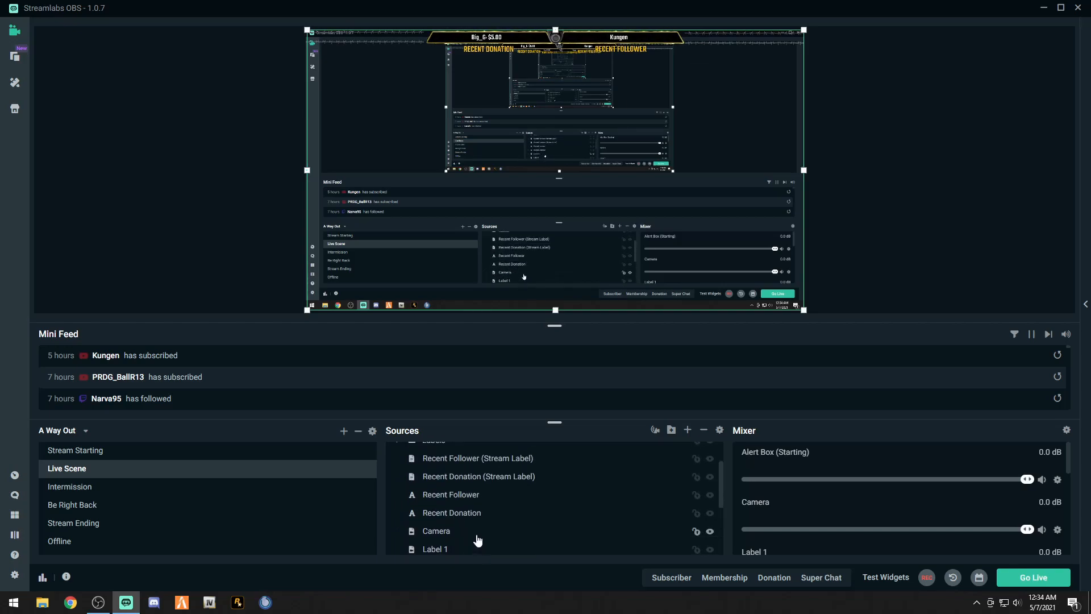
scroll(478, 538, up, 3)
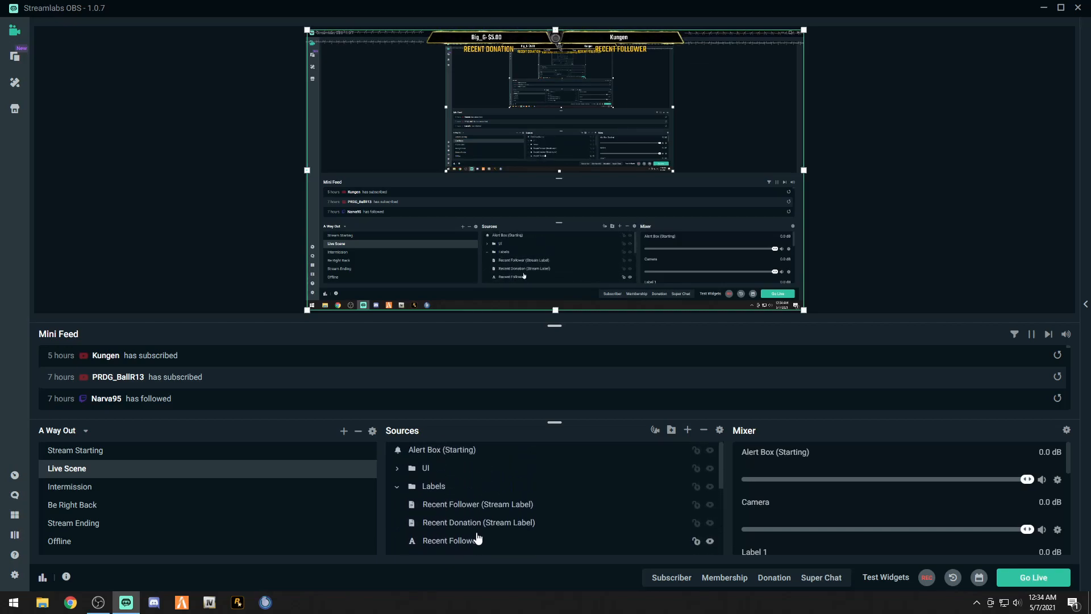
scroll(477, 537, down, 3)
Move Display Capture below Chat Box Frame and directly above Game Capture in the Live Scene sources
drag(617, 250, 593, 249)
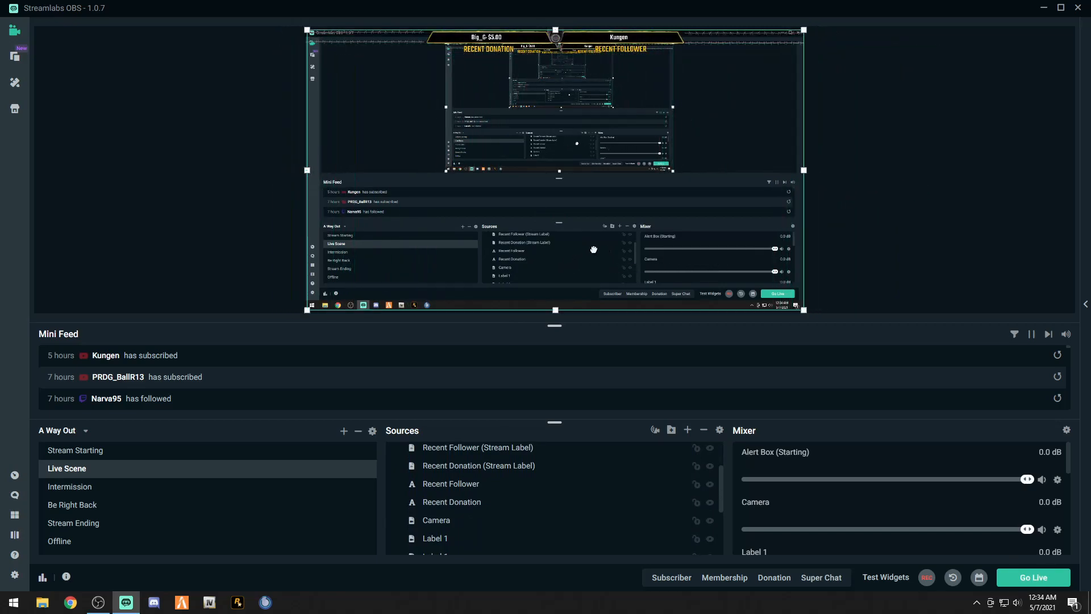
click(615, 253)
scroll(532, 489, down, 3)
drag(487, 483, 481, 546)
scroll(482, 547, down, 1)
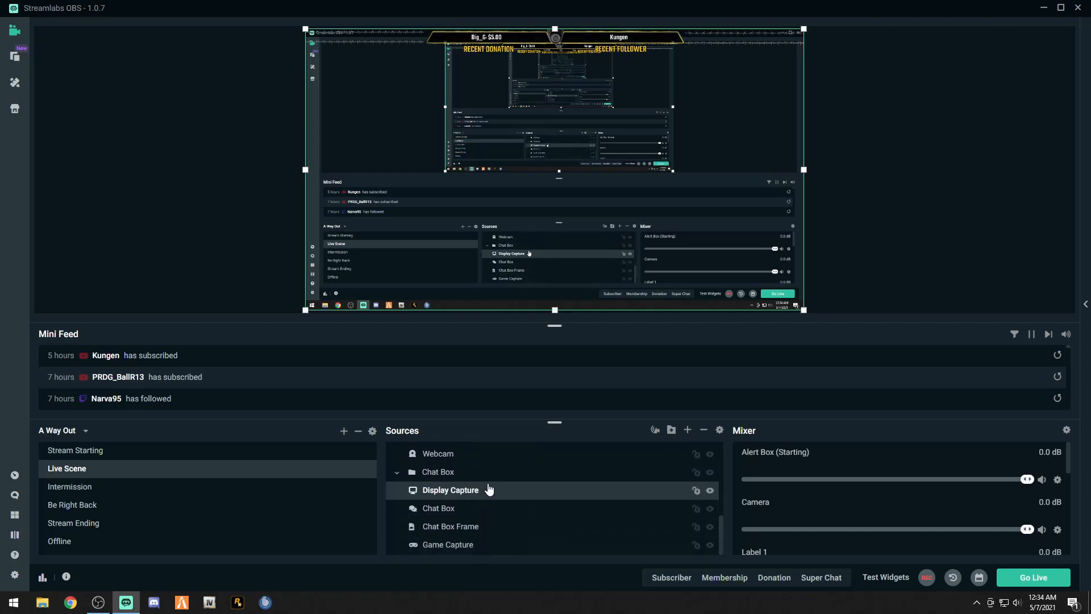
drag(490, 492, 489, 538)
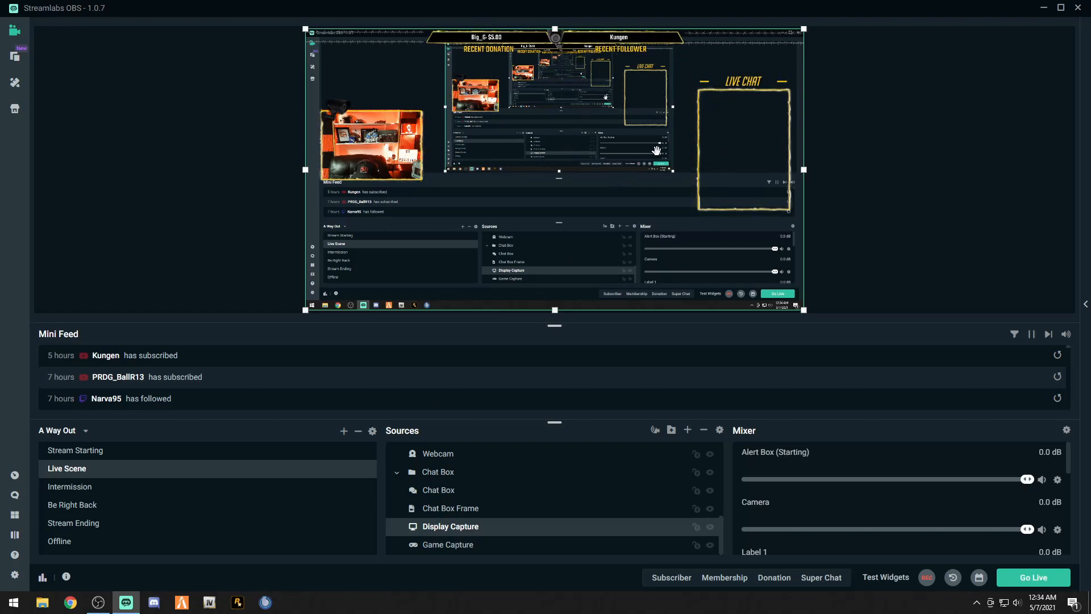
Try the Boxed, Old School and Chunky themes for the Chat Box widget, and set its theme to Clean
double_click(444, 491)
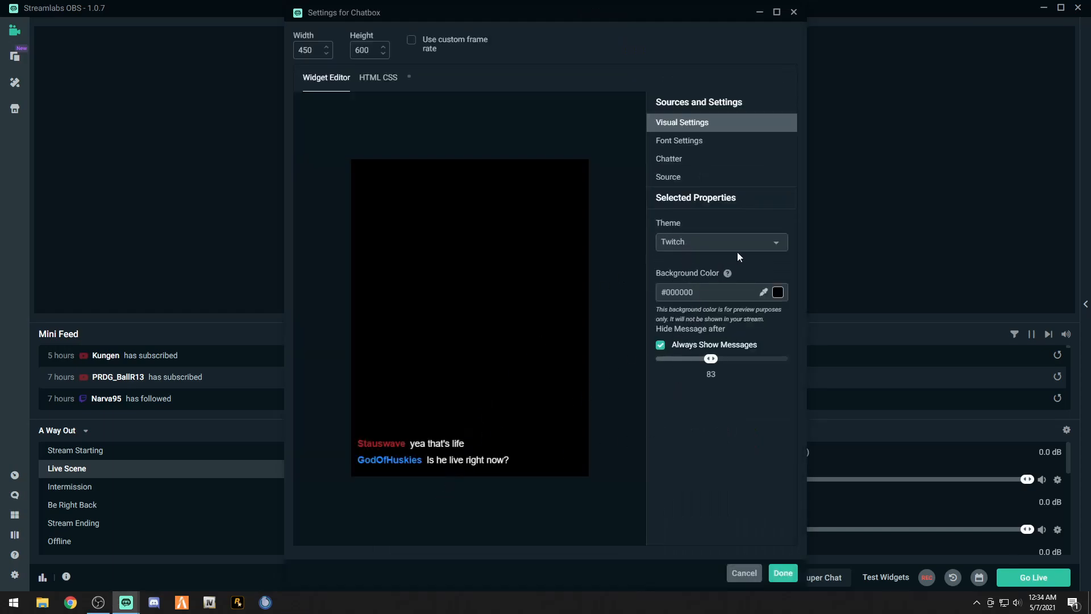
click(781, 244)
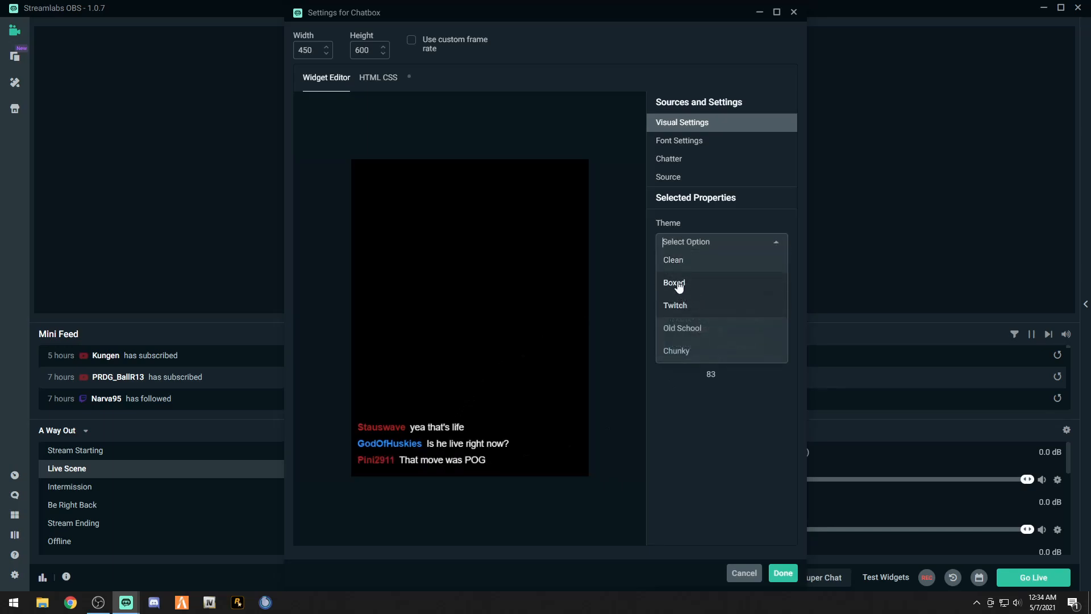
click(678, 287)
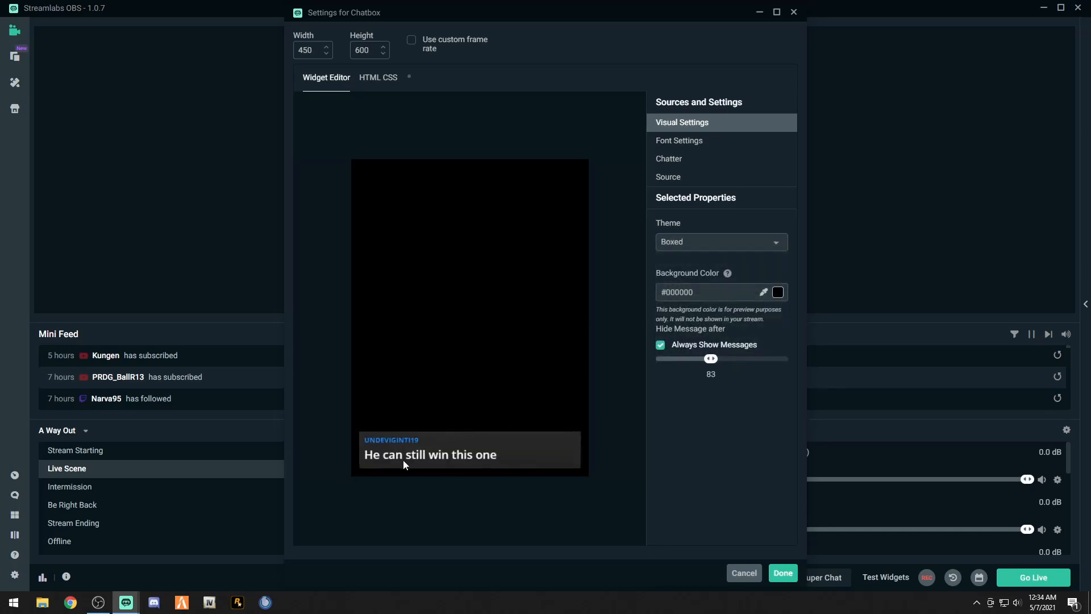
click(783, 246)
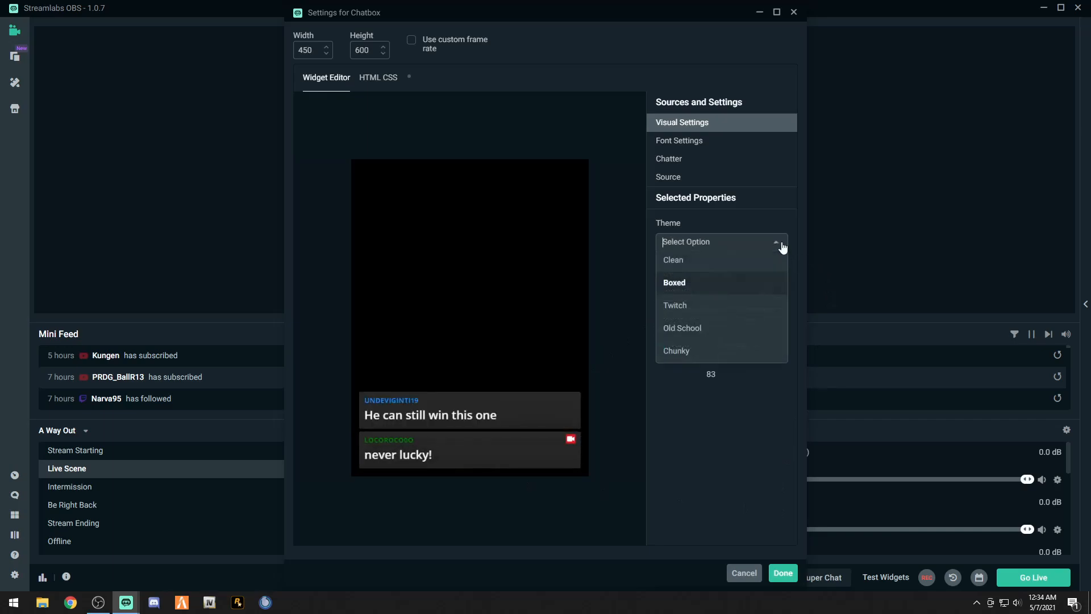
click(682, 329)
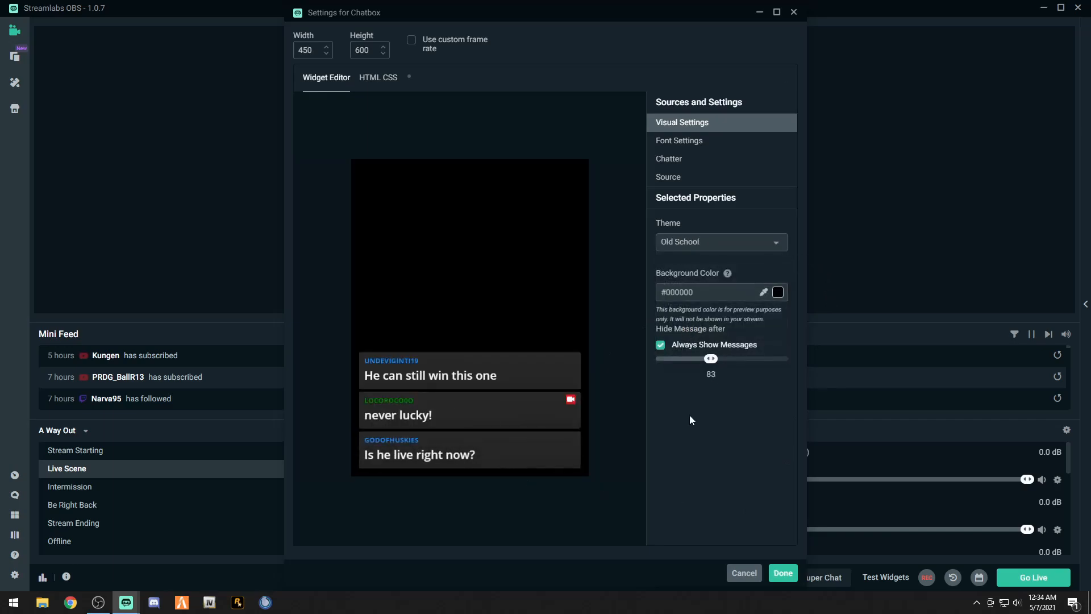
click(770, 252)
click(685, 354)
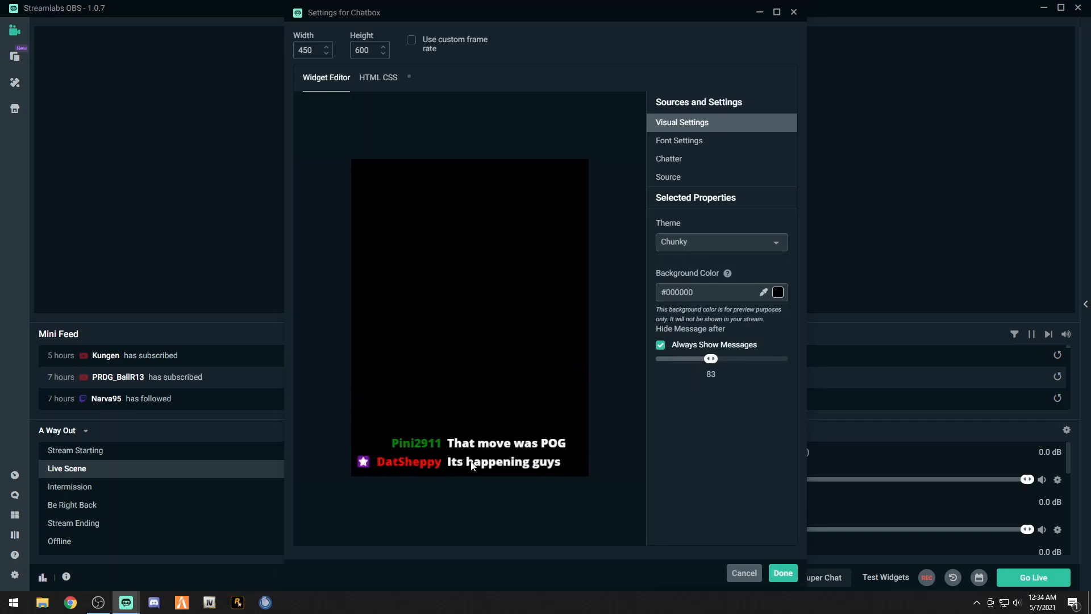
click(771, 246)
click(698, 263)
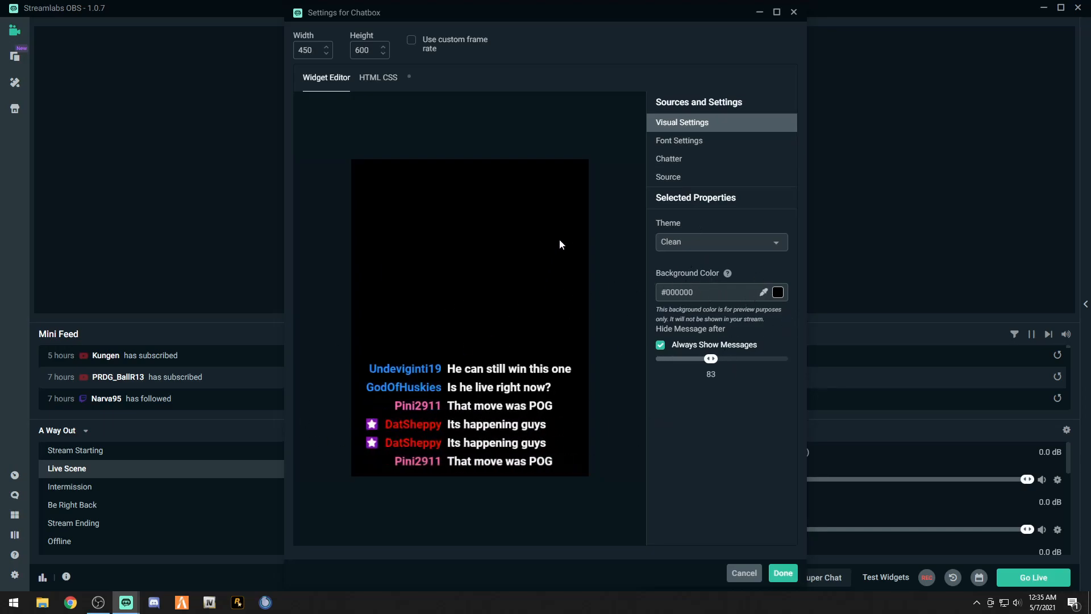
click(780, 574)
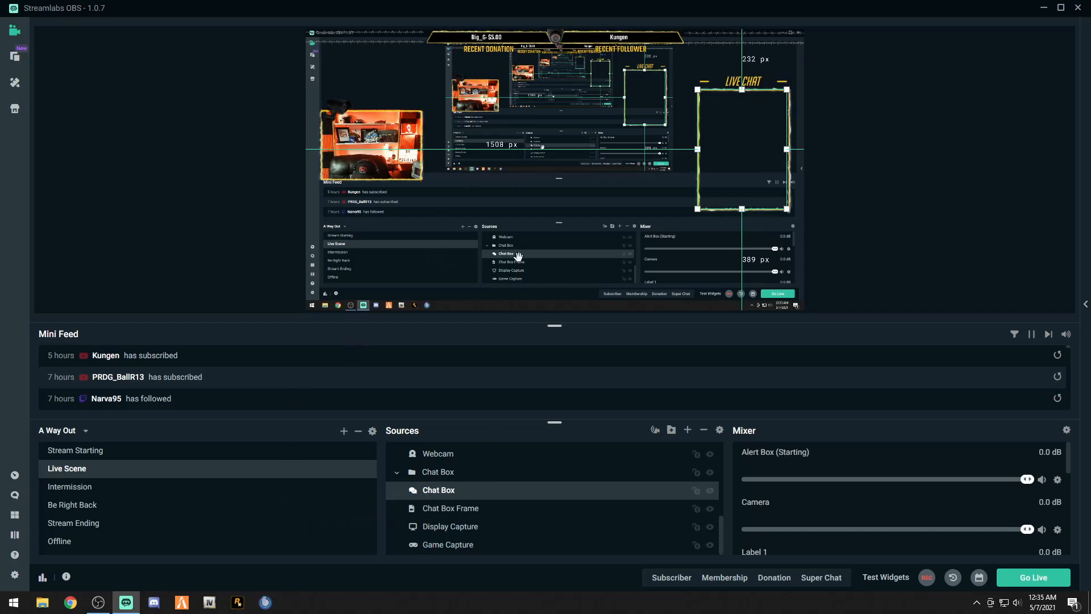
Add an Audio Input Capture source named Yeti to the Live Scene and choose its input device
click(687, 430)
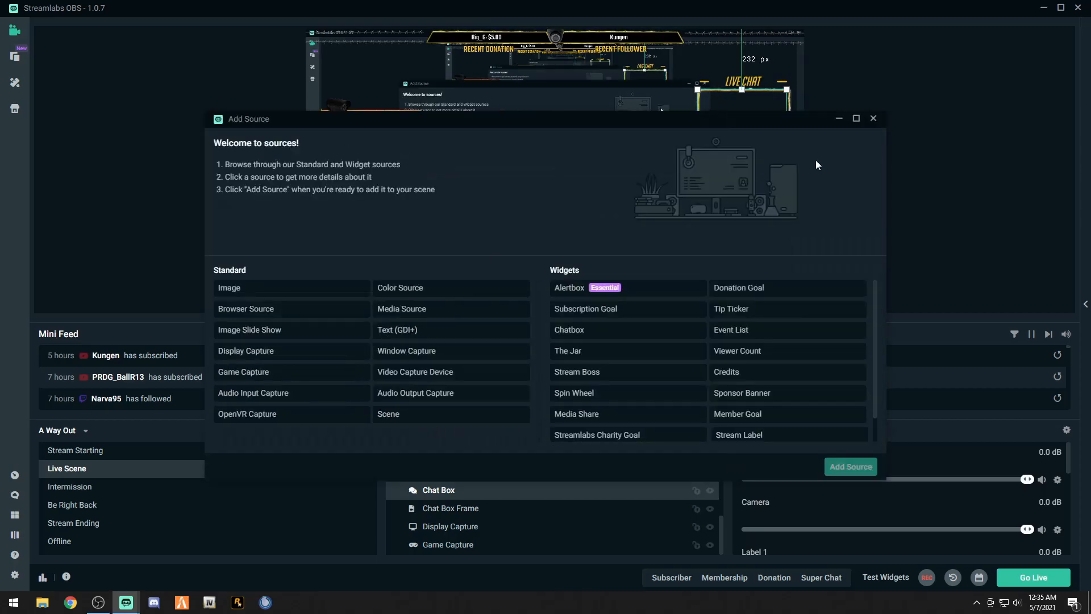
click(233, 400)
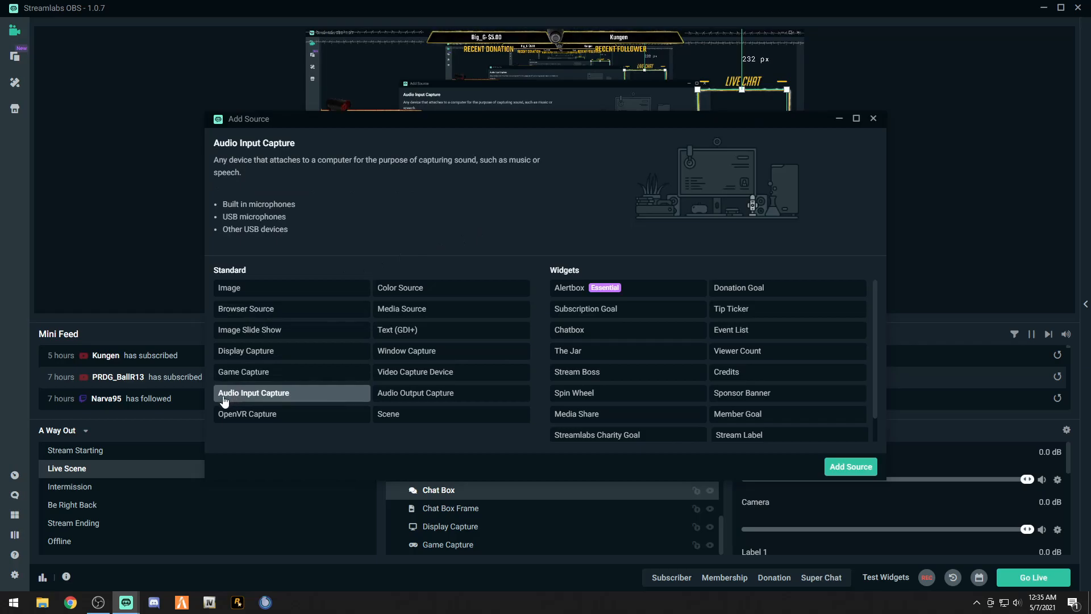
double_click(285, 402)
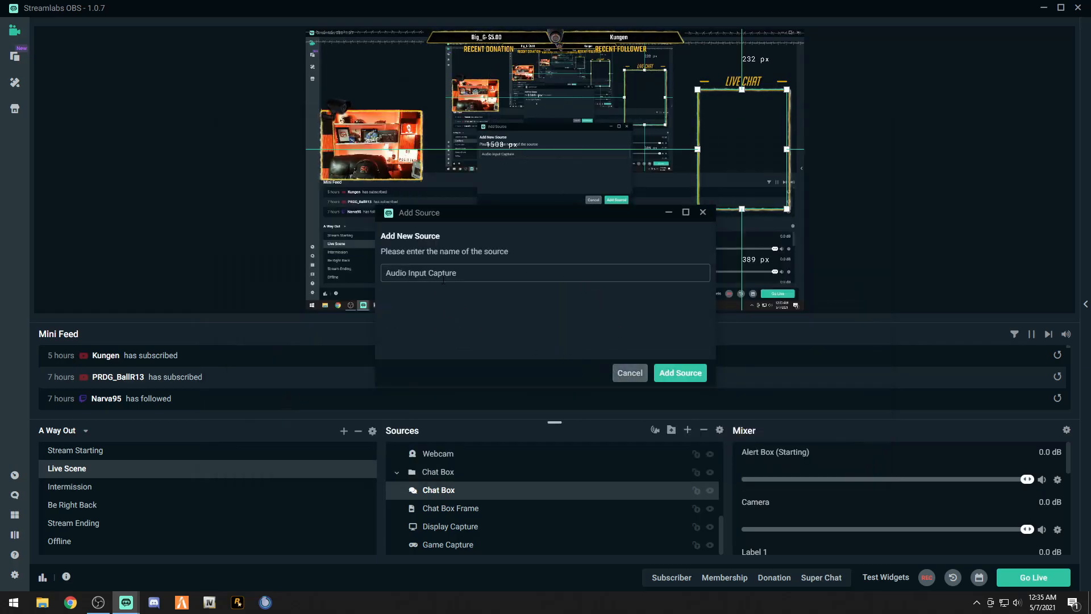
triple_click(443, 272)
text(Yeti)
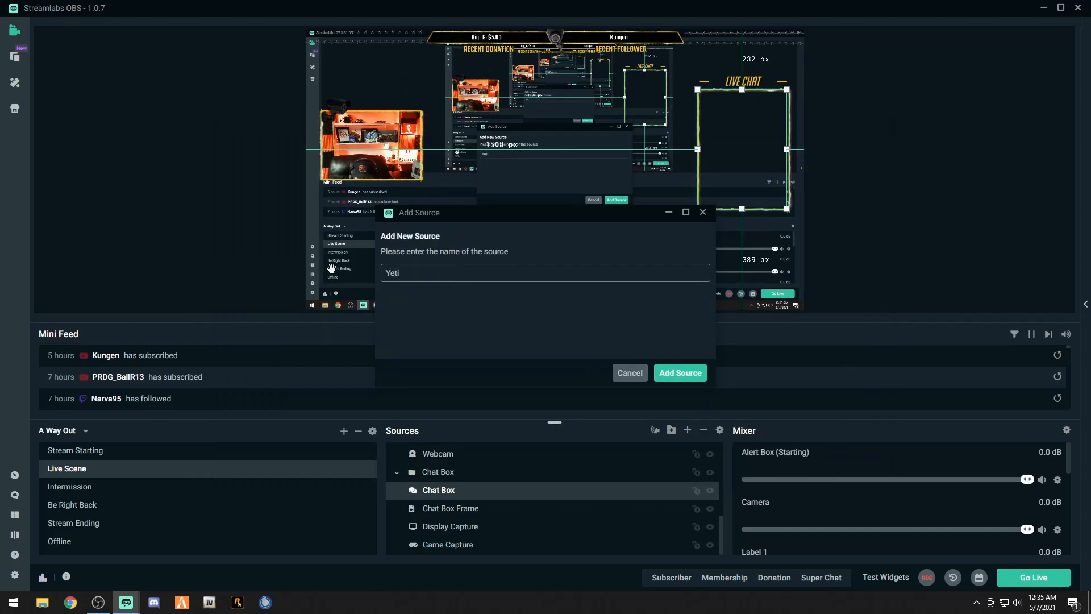
click(685, 374)
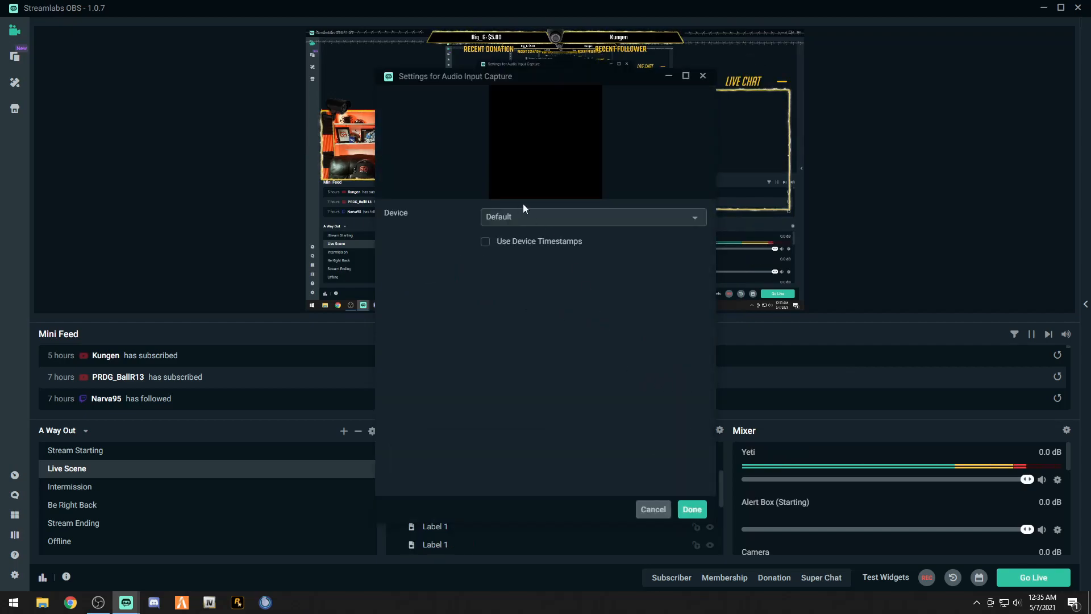
click(690, 222)
click(595, 260)
click(692, 509)
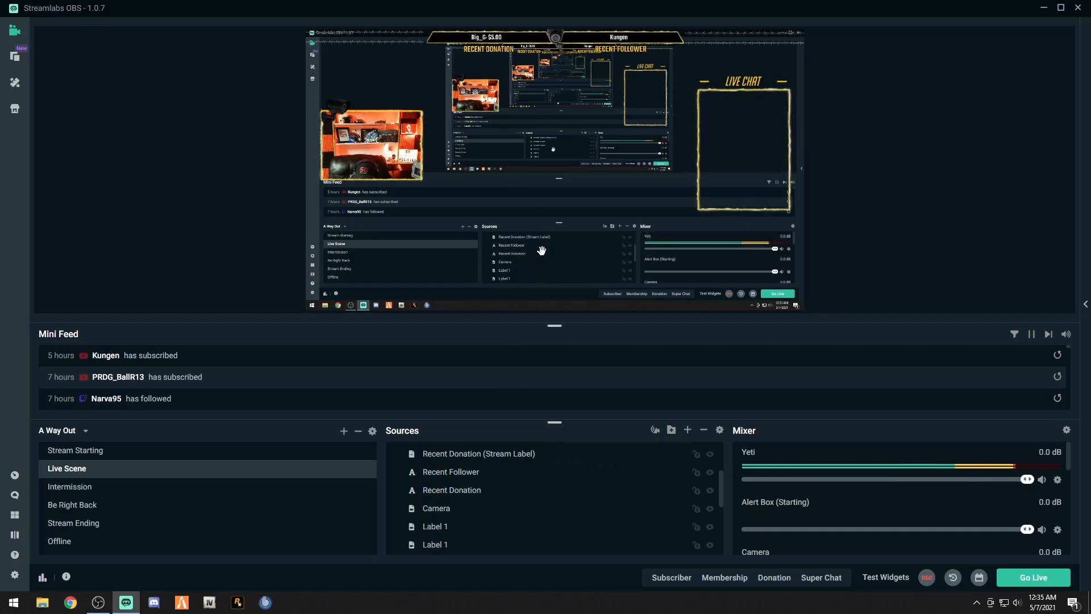
scroll(871, 511, down, 1)
scroll(862, 514, down, 1)
scroll(861, 513, up, 2)
scroll(862, 515, down, 6)
scroll(861, 517, up, 2)
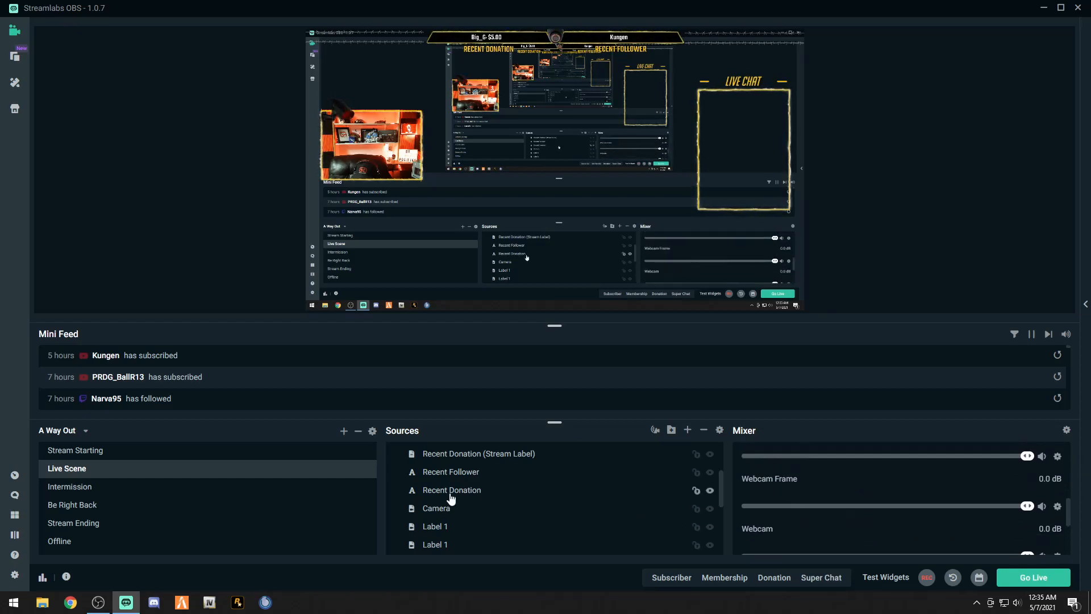
Review the source type descriptions for Audio Output Capture, Window Capture, Media Source, Video Capture Device and Audio Input Capture
click(689, 430)
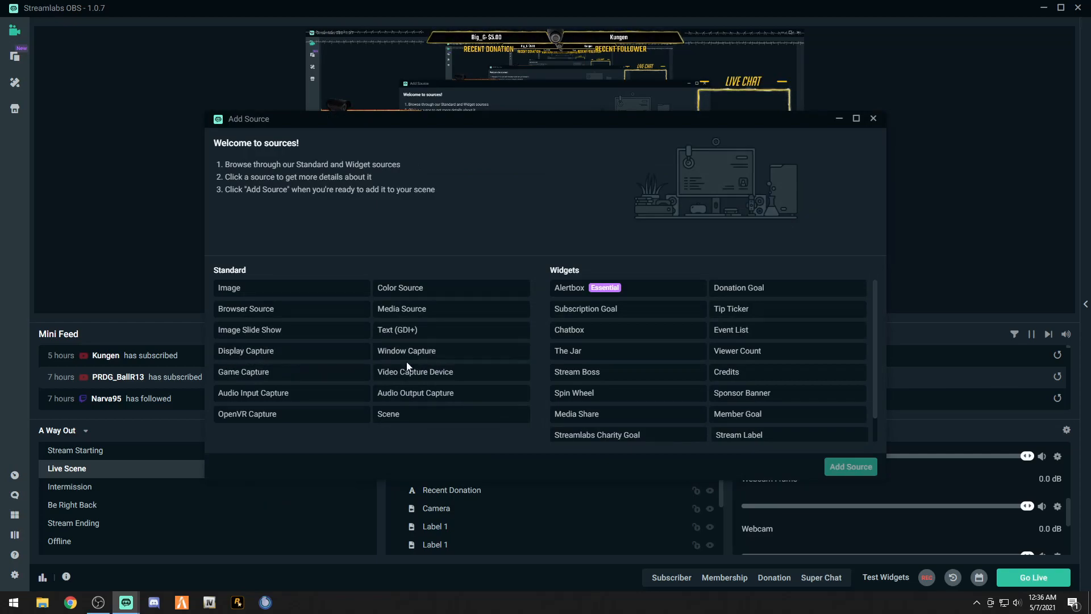
click(441, 396)
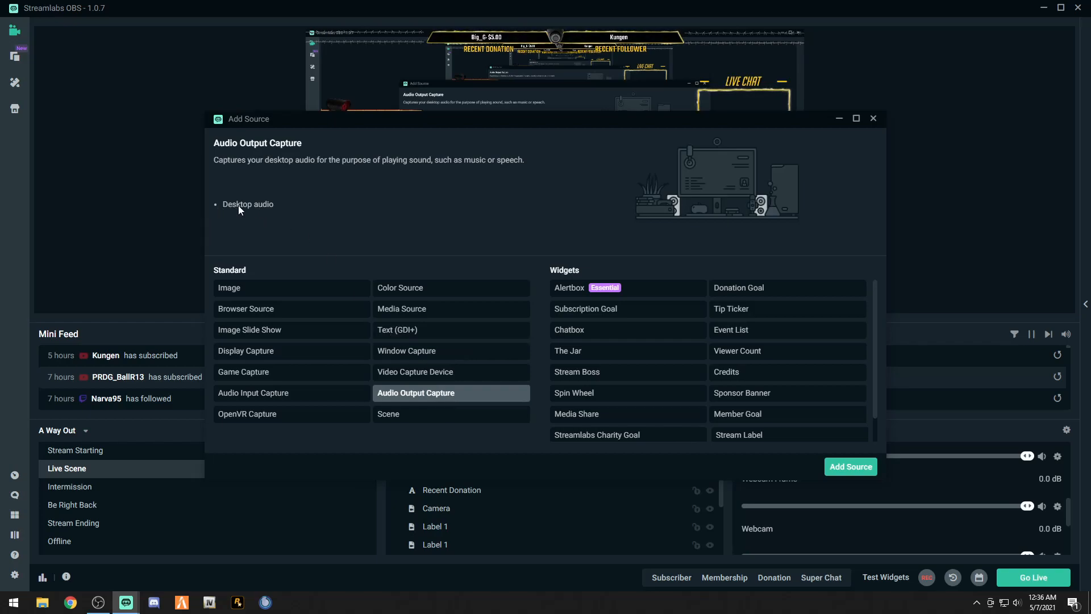
click(413, 355)
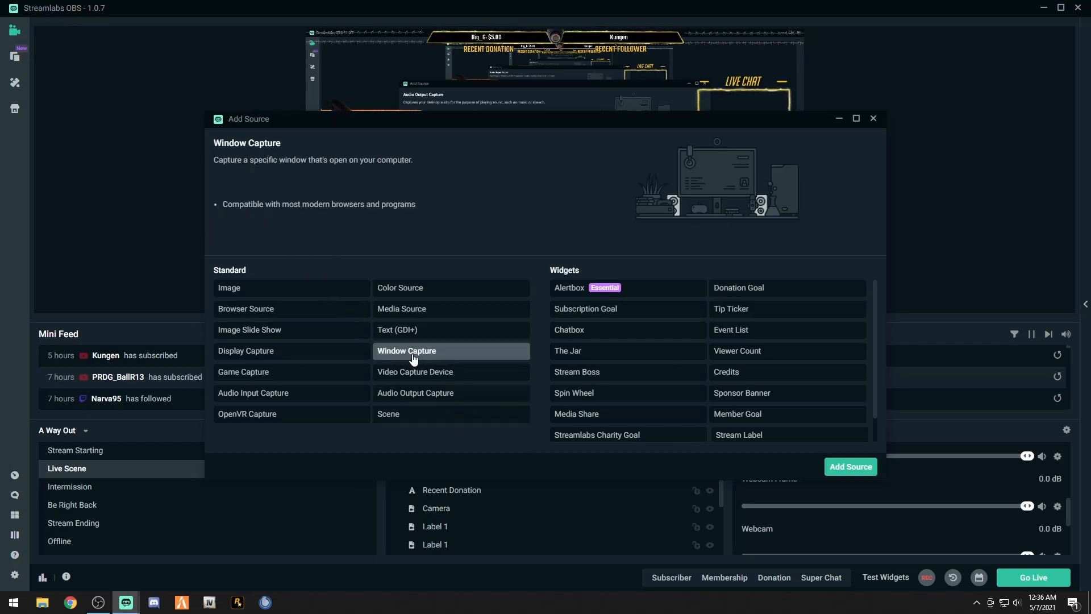
click(421, 308)
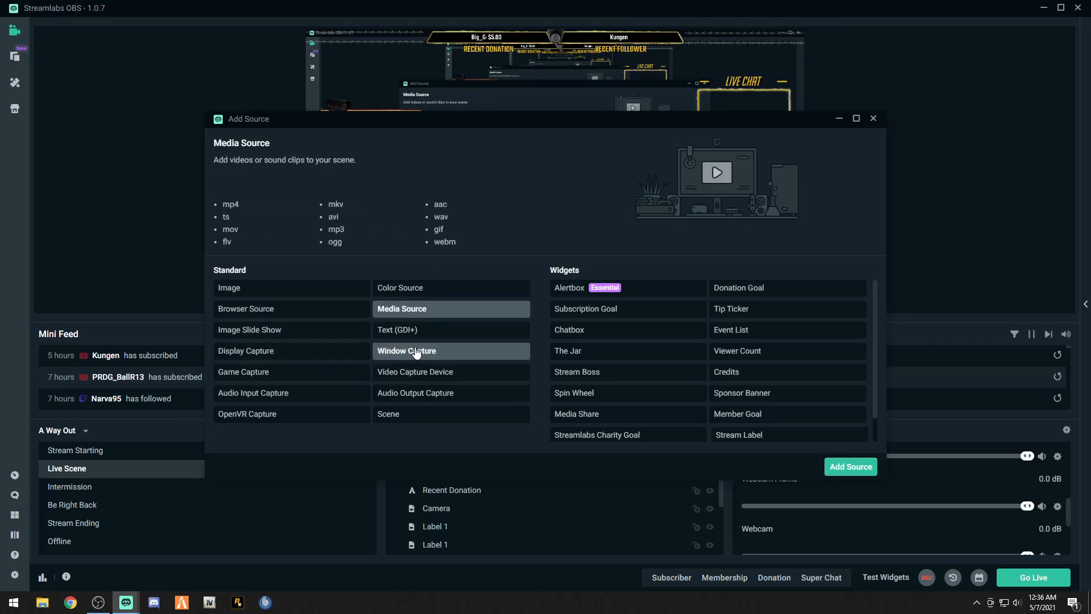
click(416, 371)
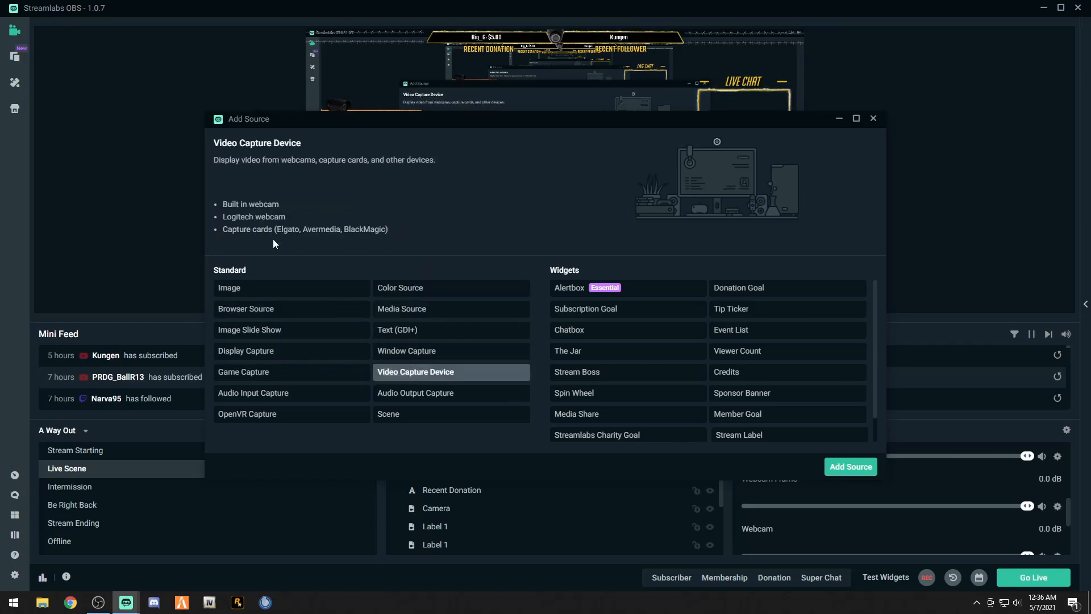
click(406, 397)
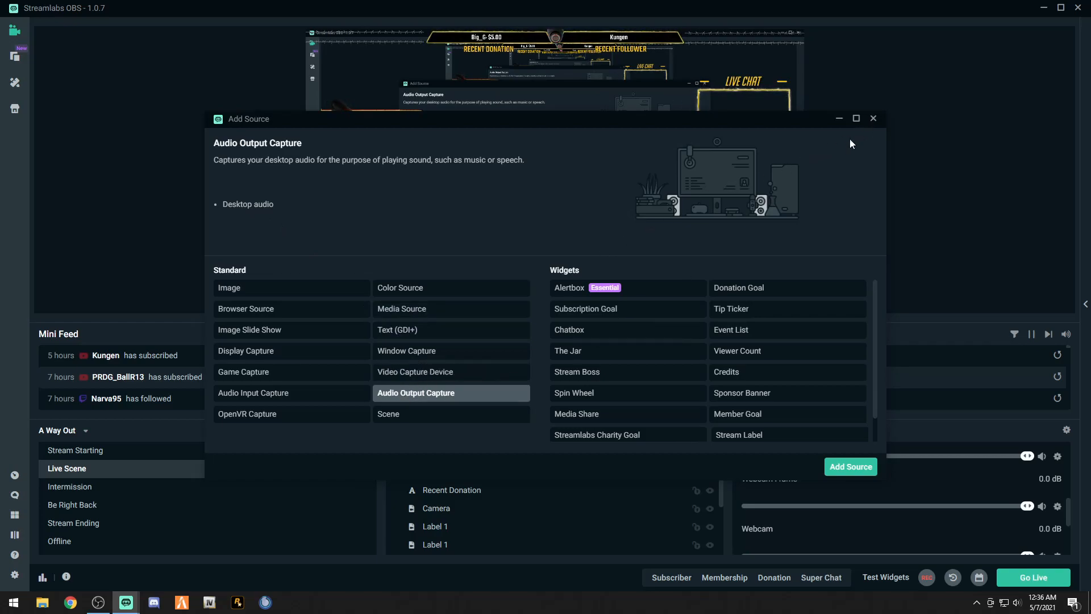
click(245, 396)
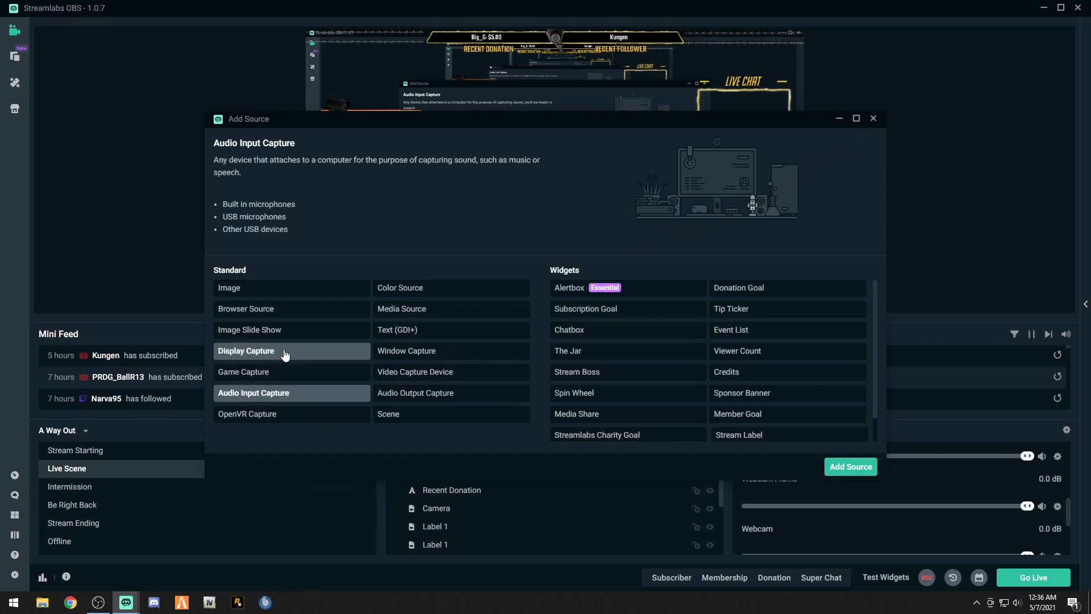
Add the existing Webcam source to the Live Scene as a Video Capture Device and accept its USB Live camera settings
click(413, 374)
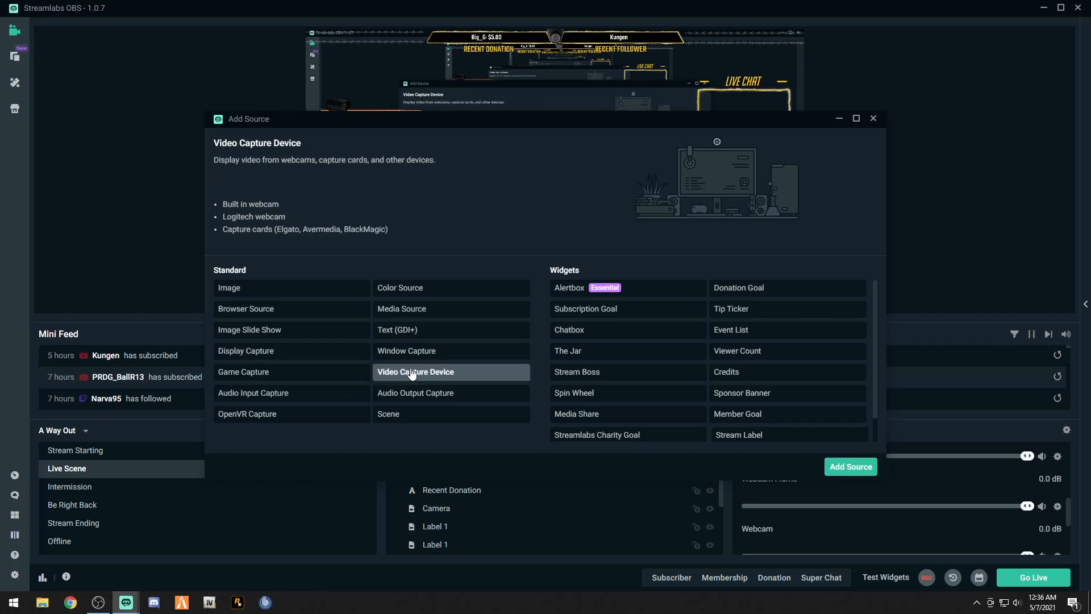
double_click(422, 371)
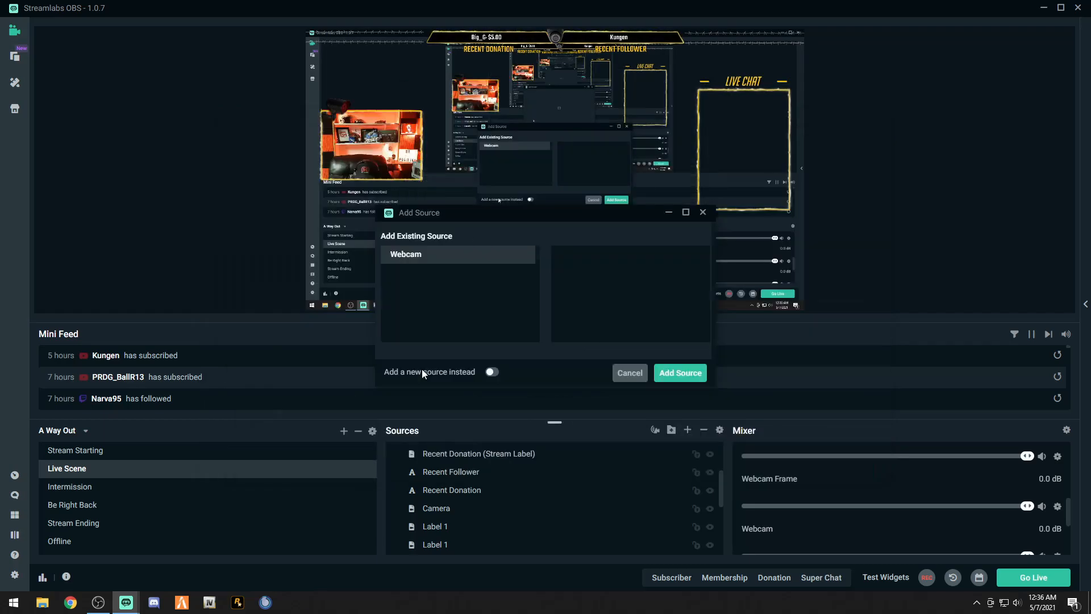
click(681, 374)
double_click(462, 453)
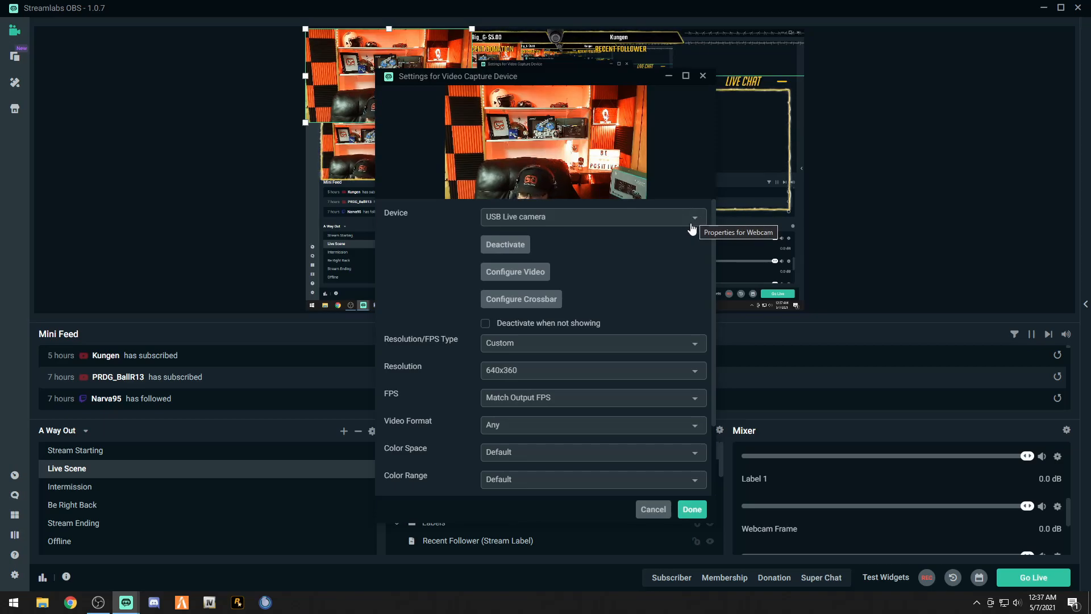
click(692, 509)
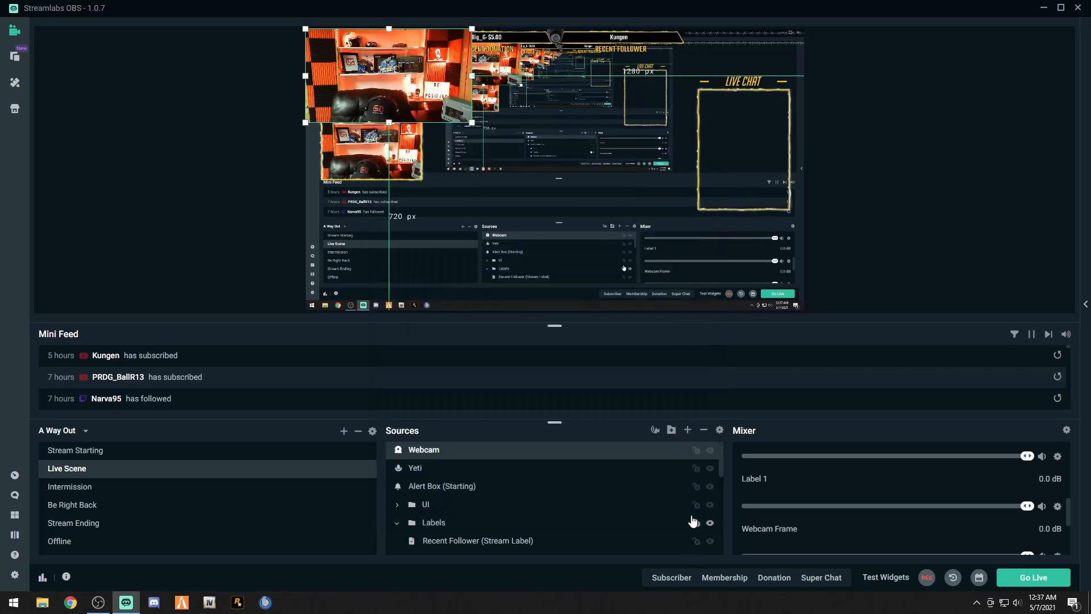
Move the newly added webcam over the Live Chat frame and scale it down to nearly the frame's width
drag(398, 79, 528, 155)
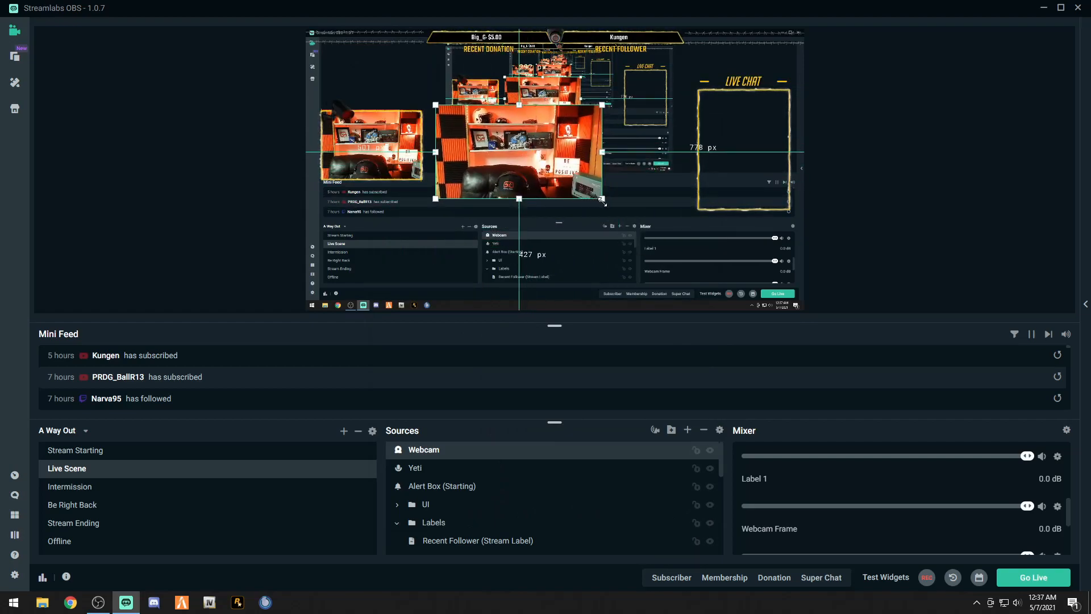
drag(602, 200, 620, 230)
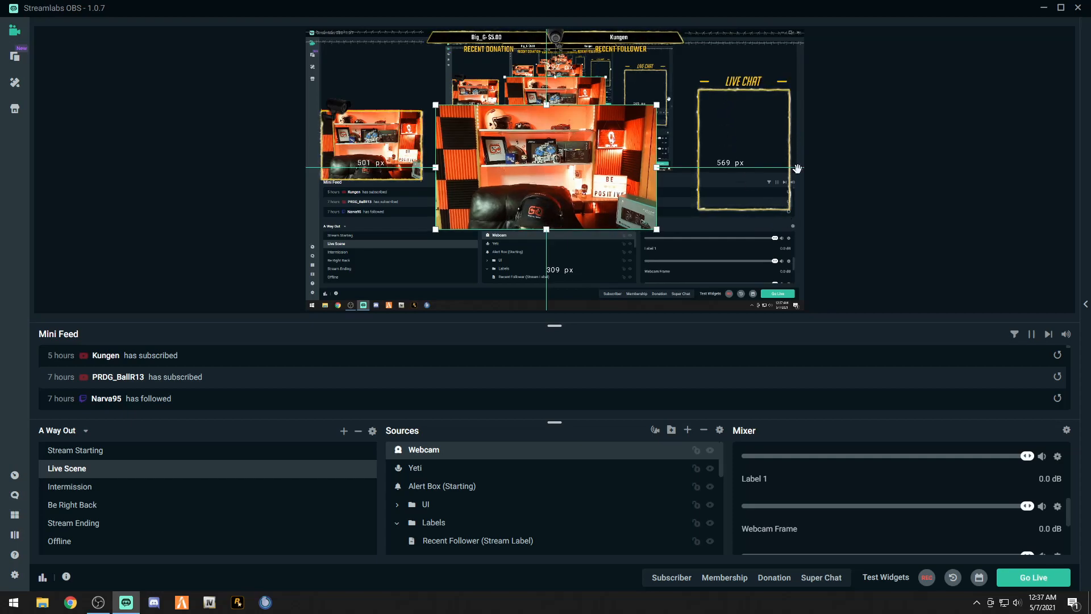
drag(521, 154, 590, 153)
drag(508, 104, 705, 144)
drag(685, 108, 680, 100)
Try resizing the selected chat box elements and captures together, and scale them back out to fill the canvas
click(683, 108)
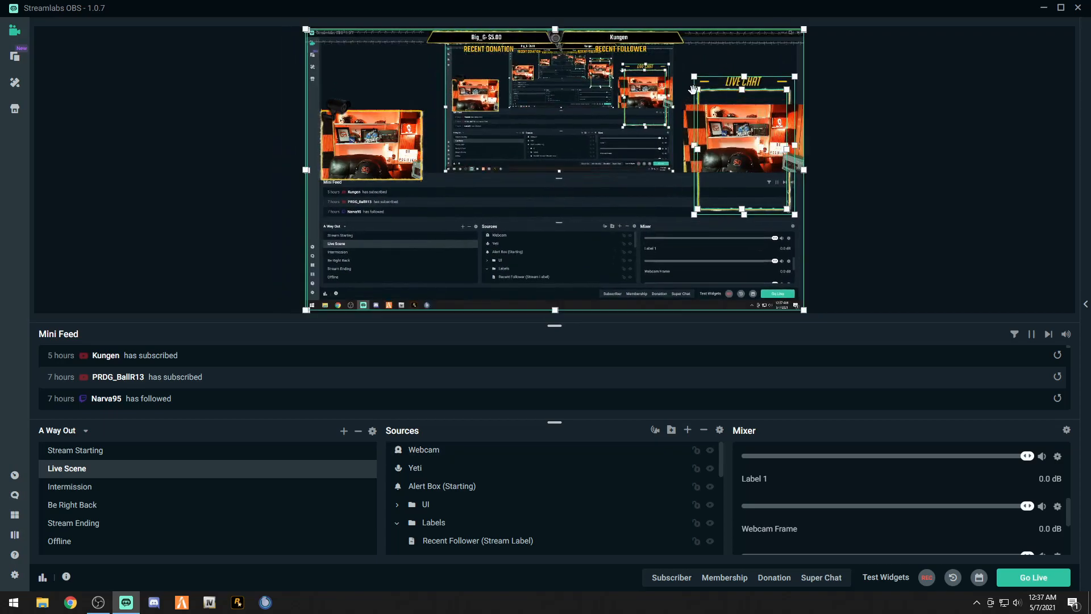
drag(694, 76, 683, 71)
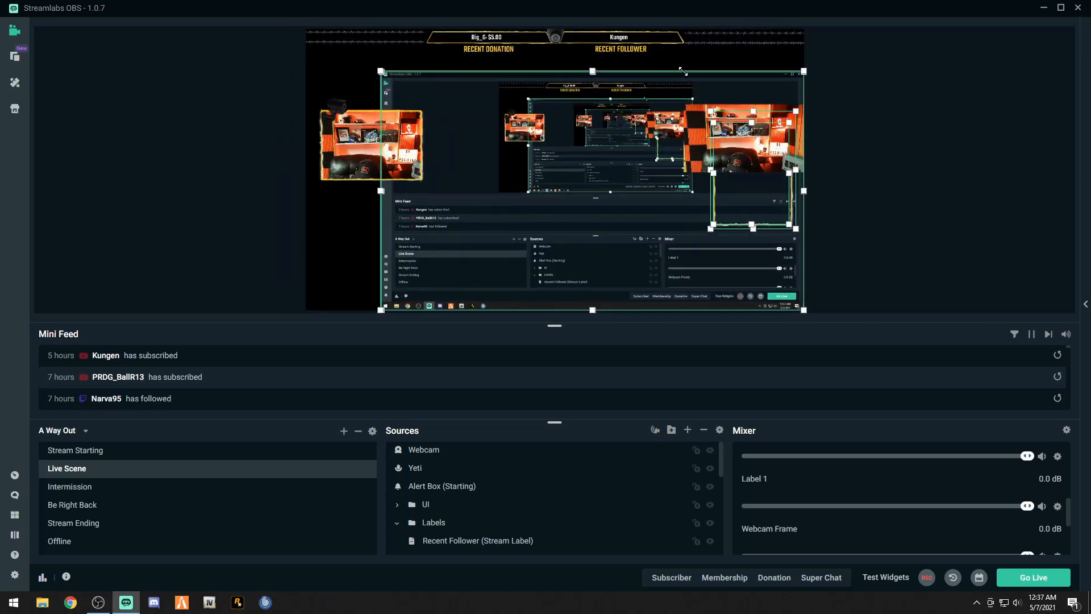
drag(380, 71, 303, 28)
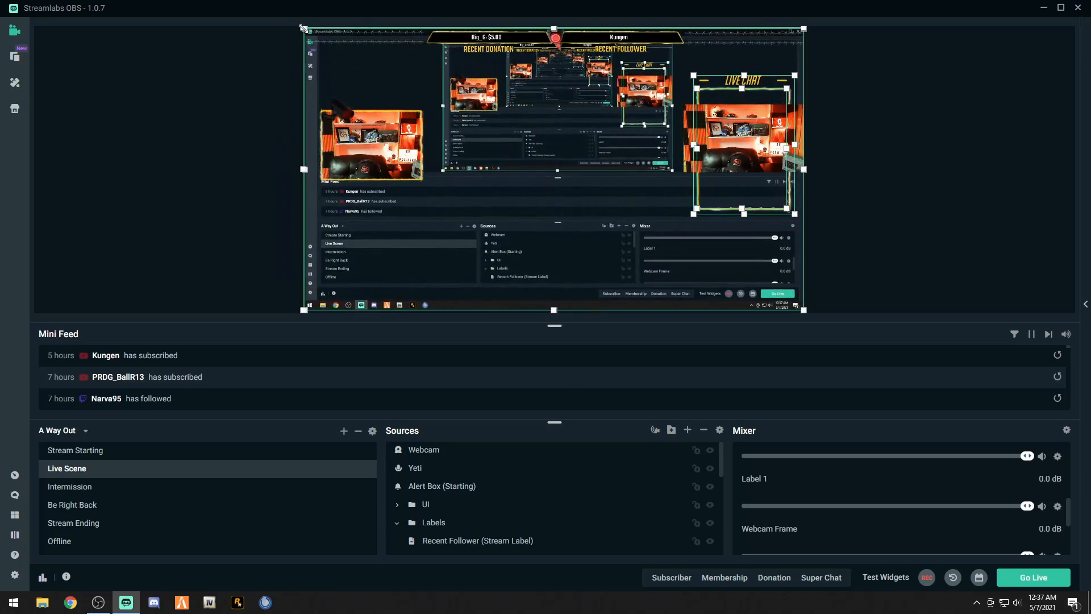
click(753, 132)
click(738, 134)
click(725, 137)
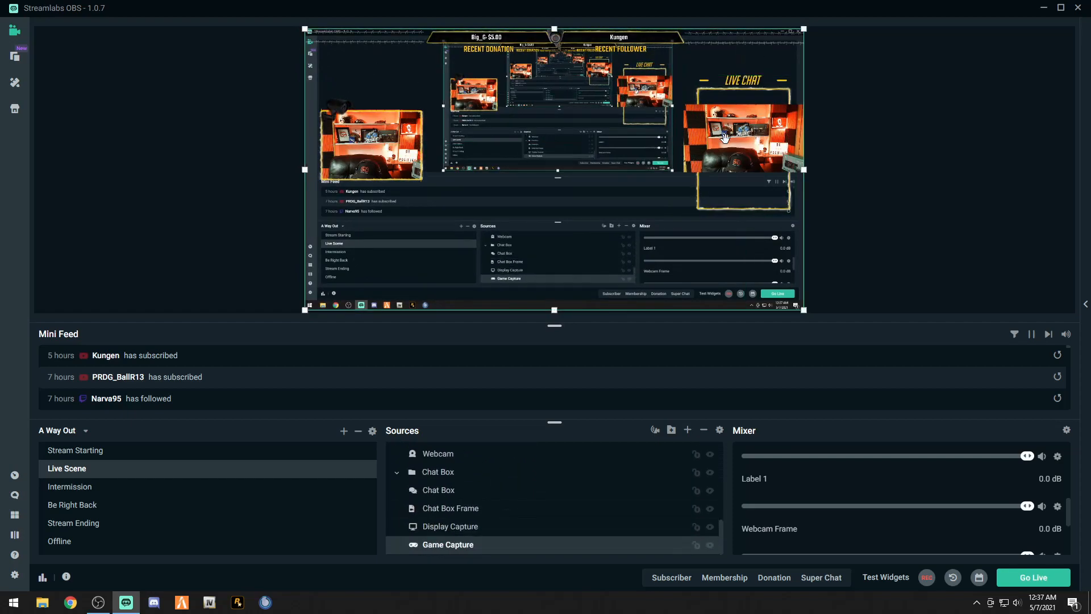
Resize the new webcam from its corner and edges so it fills the Live Chat frame without overlapping the border
click(688, 139)
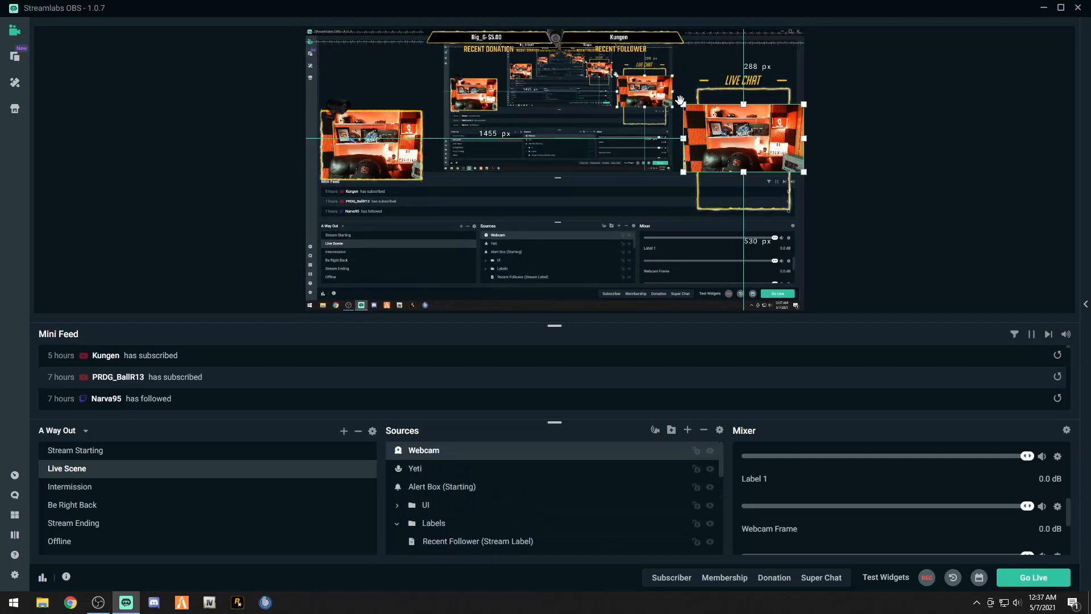
drag(684, 106, 698, 89)
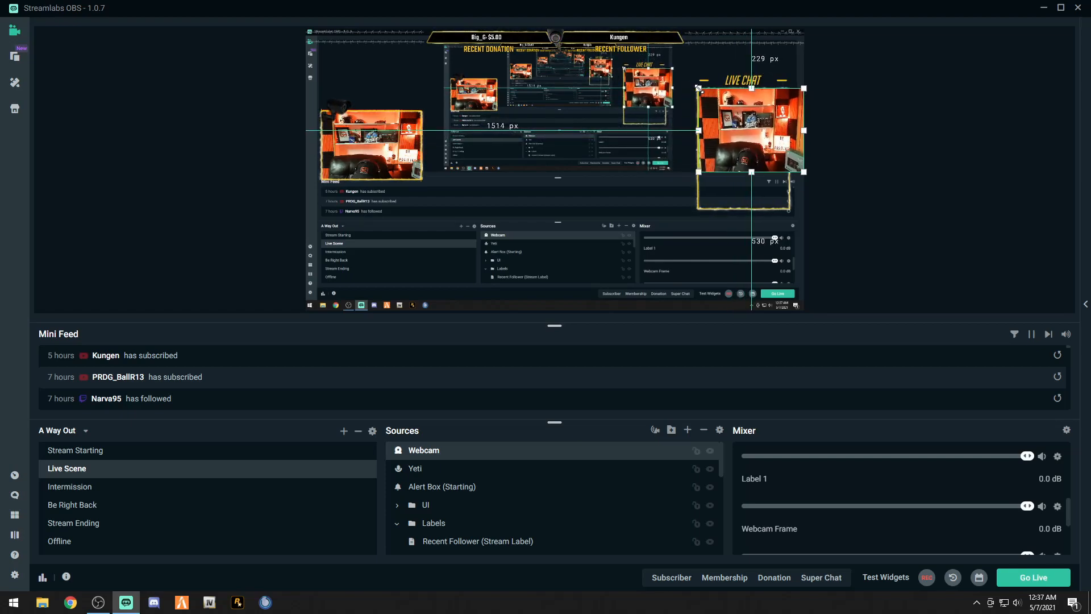
drag(804, 131, 789, 130)
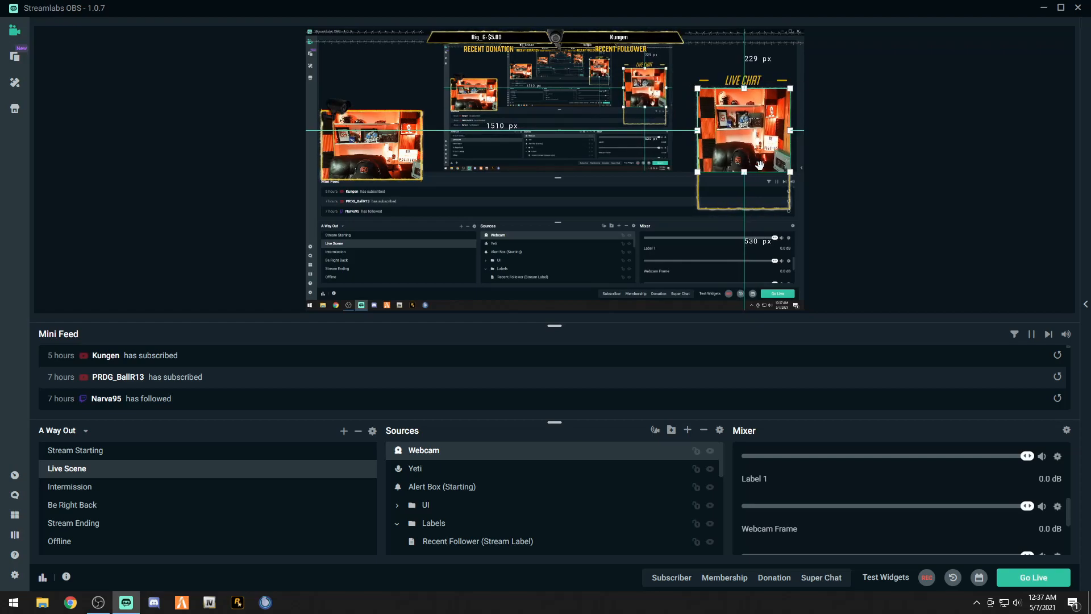
drag(745, 172, 748, 211)
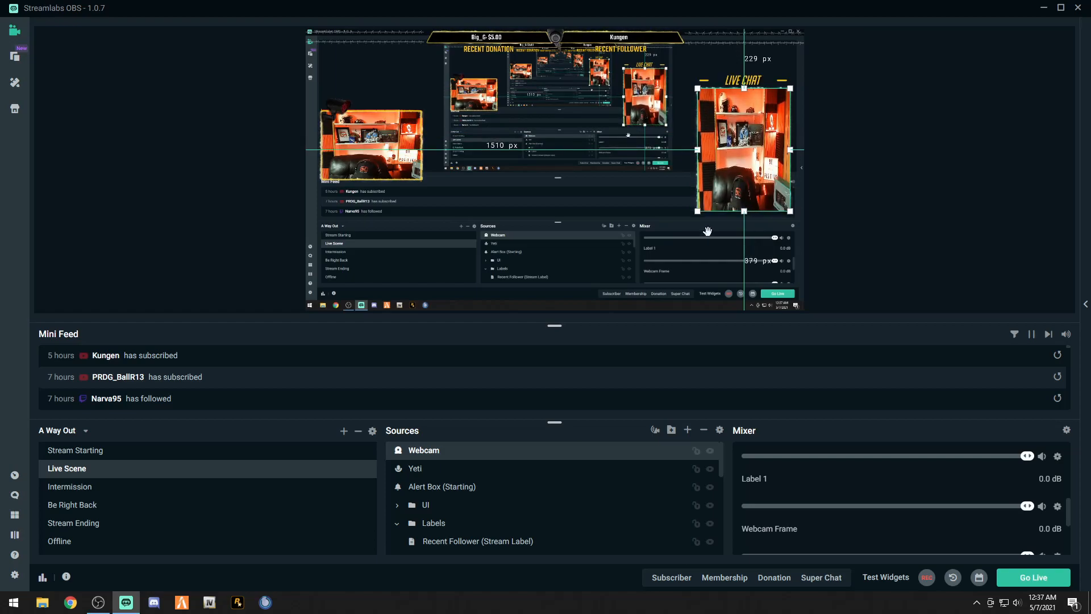
click(676, 185)
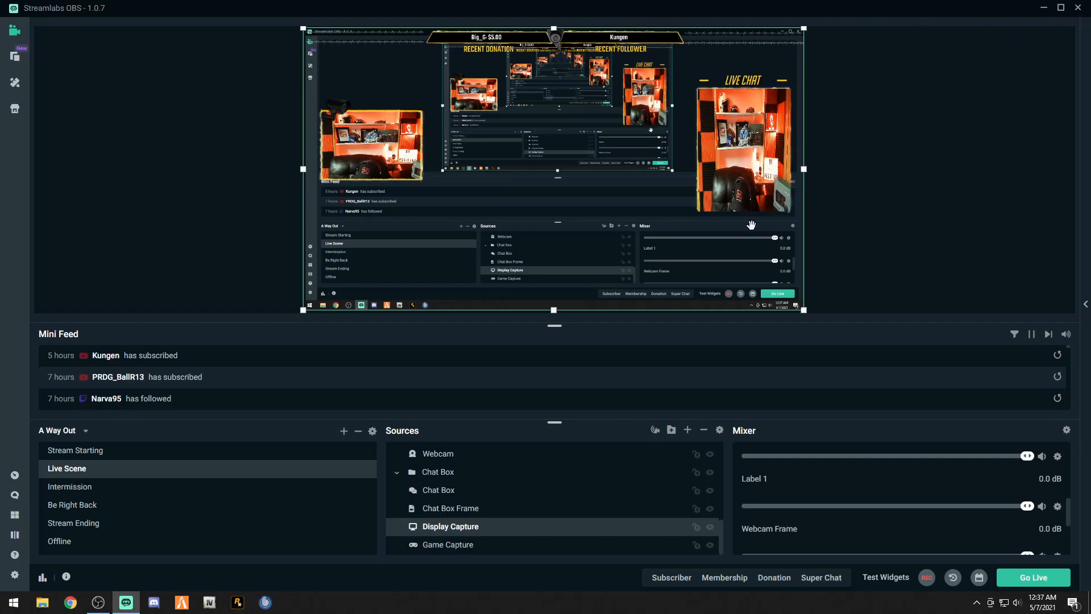
click(733, 209)
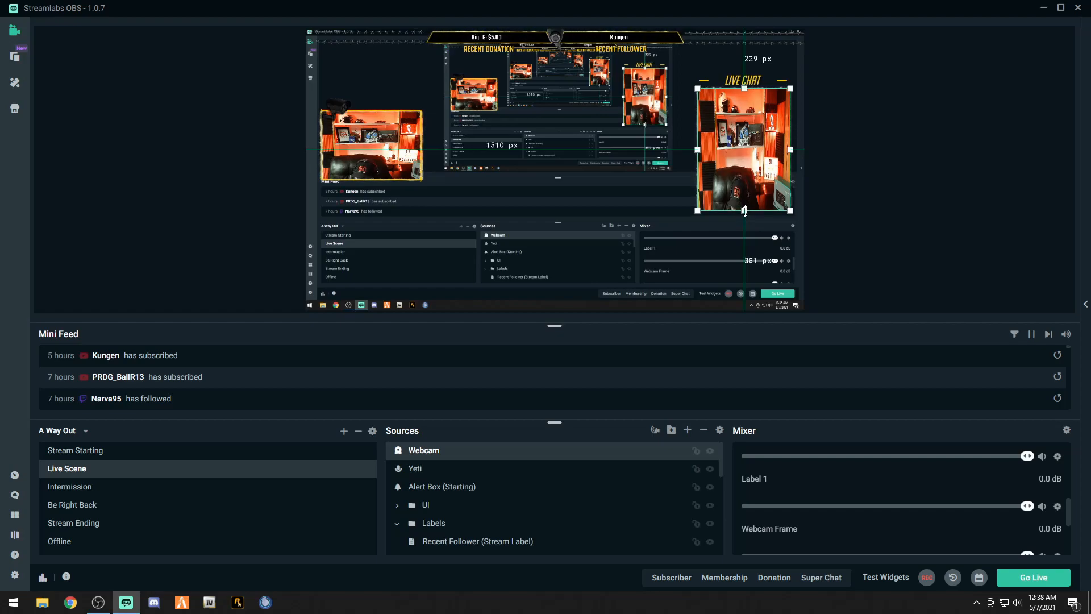
drag(744, 211, 744, 208)
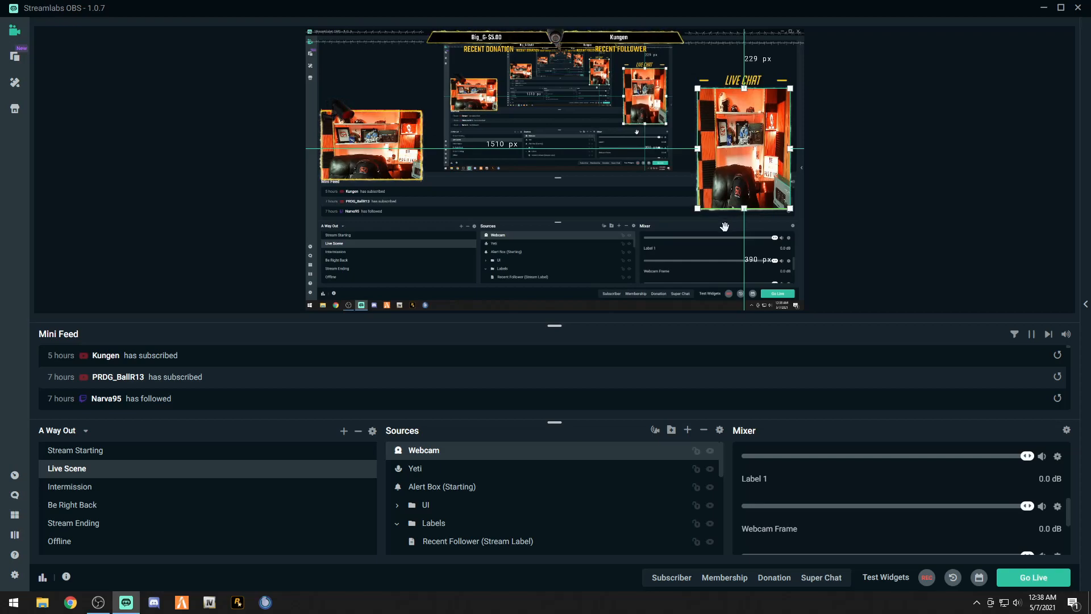
click(724, 226)
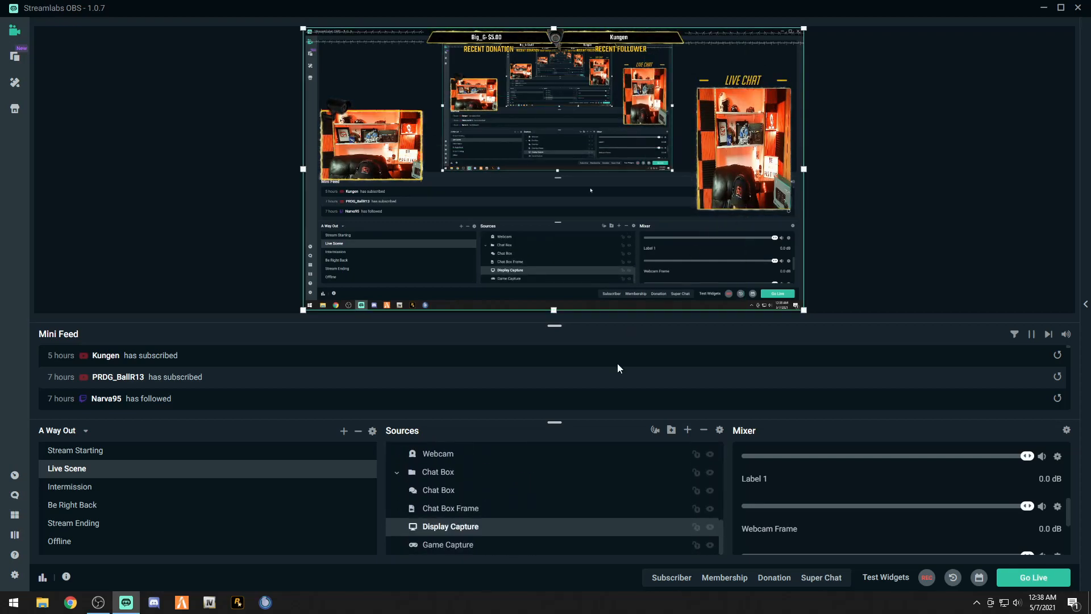
Move the new Webcam source down the Live Scene sources into the Webcam Frame group, directly above the Webcam Frame item
scroll(514, 508, up, 5)
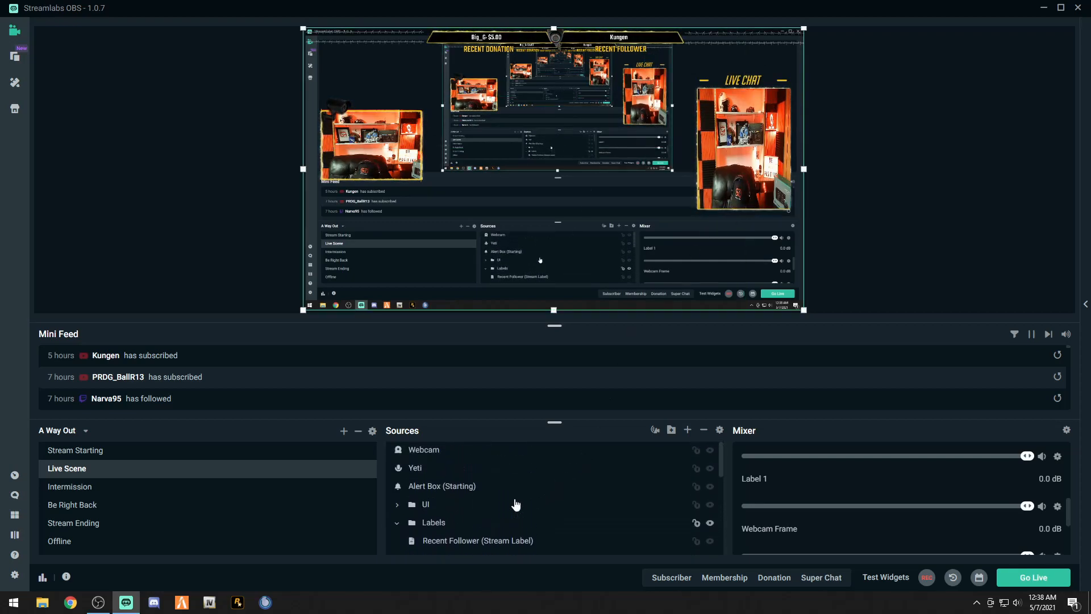
drag(439, 453, 445, 550)
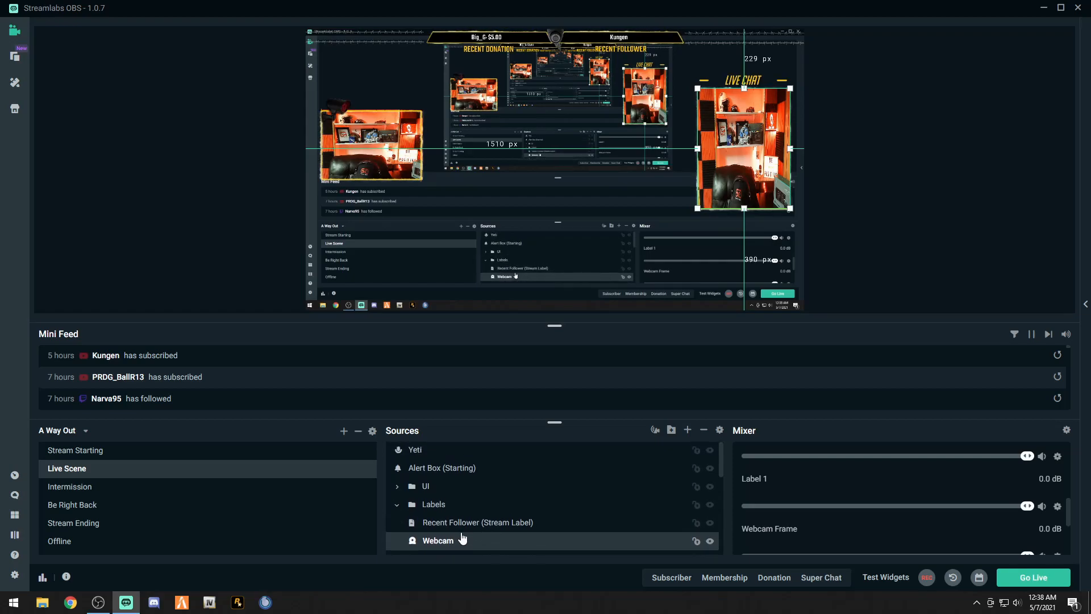
scroll(460, 528, down, 3)
drag(456, 486, 458, 529)
scroll(471, 518, down, 3)
drag(452, 465, 452, 545)
scroll(458, 520, down, 3)
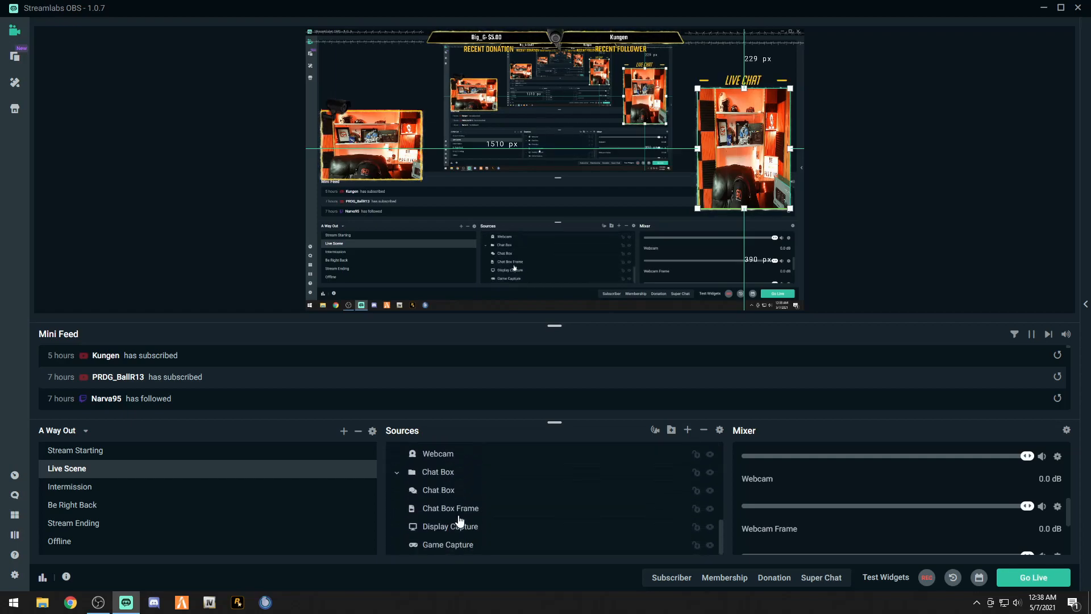
scroll(460, 520, up, 3)
drag(458, 520, 462, 537)
scroll(474, 522, up, 3)
scroll(471, 517, down, 6)
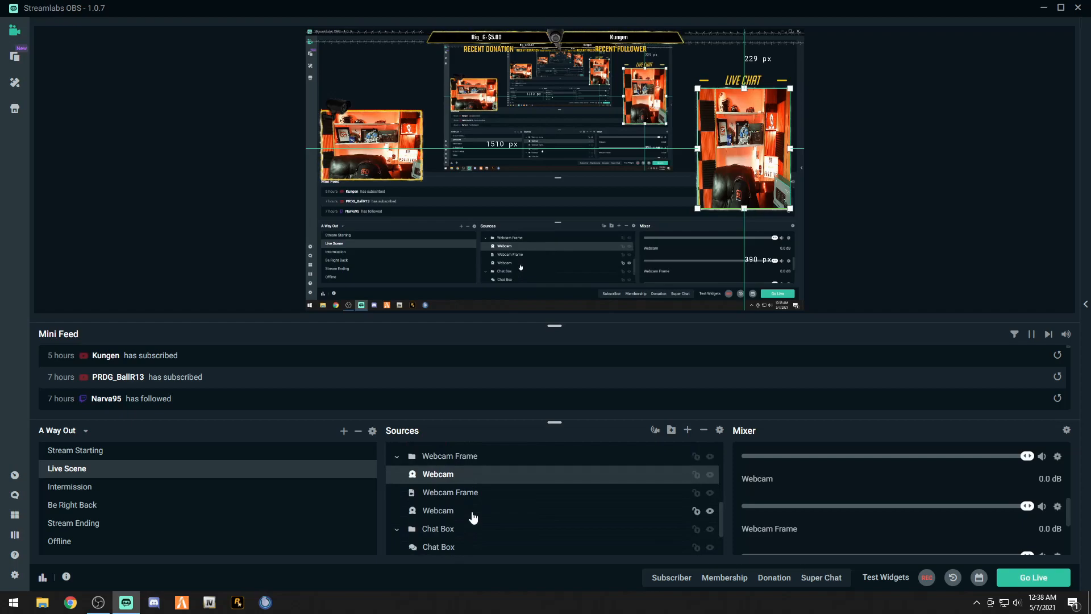
Move the new Webcam source through the Chat Box group to directly below Chat Box Frame and above Display Capture
drag(465, 478, 455, 547)
scroll(472, 520, down, 2)
scroll(461, 521, up, 2)
scroll(483, 523, down, 2)
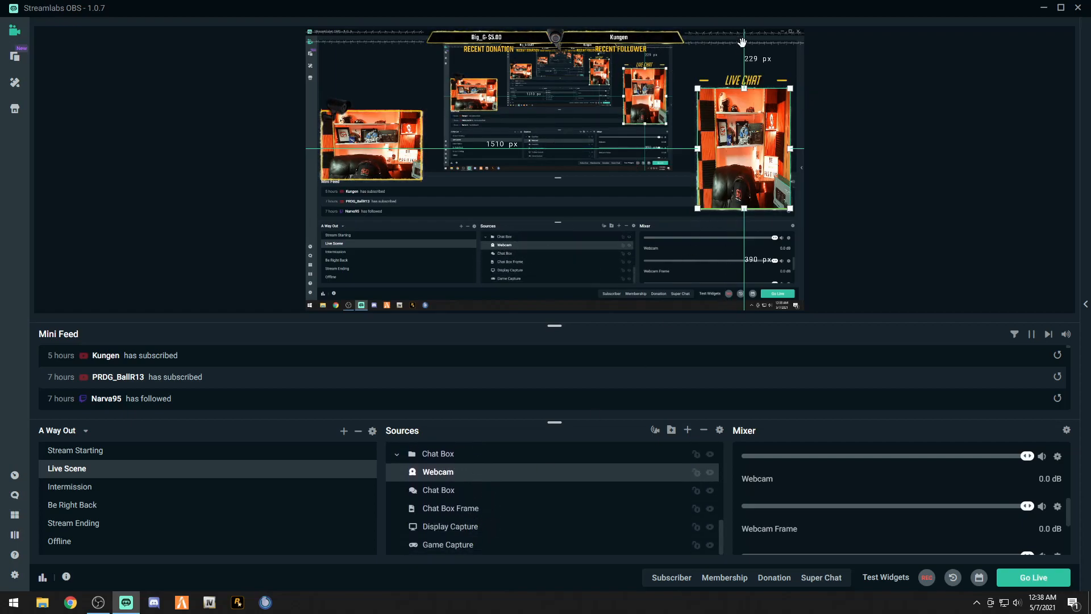
drag(439, 478, 441, 523)
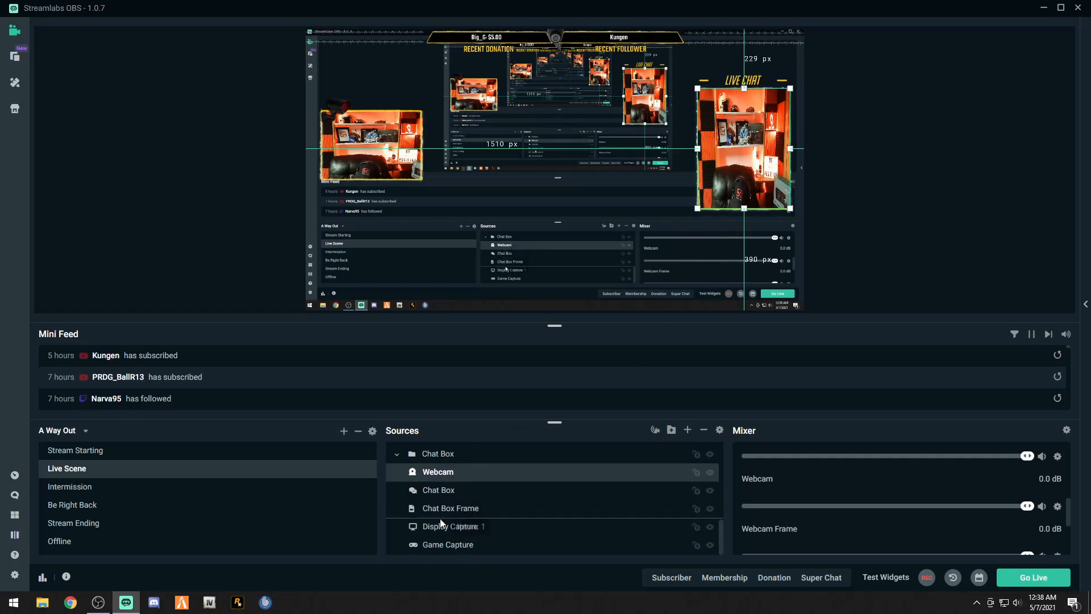
drag(439, 518, 441, 518)
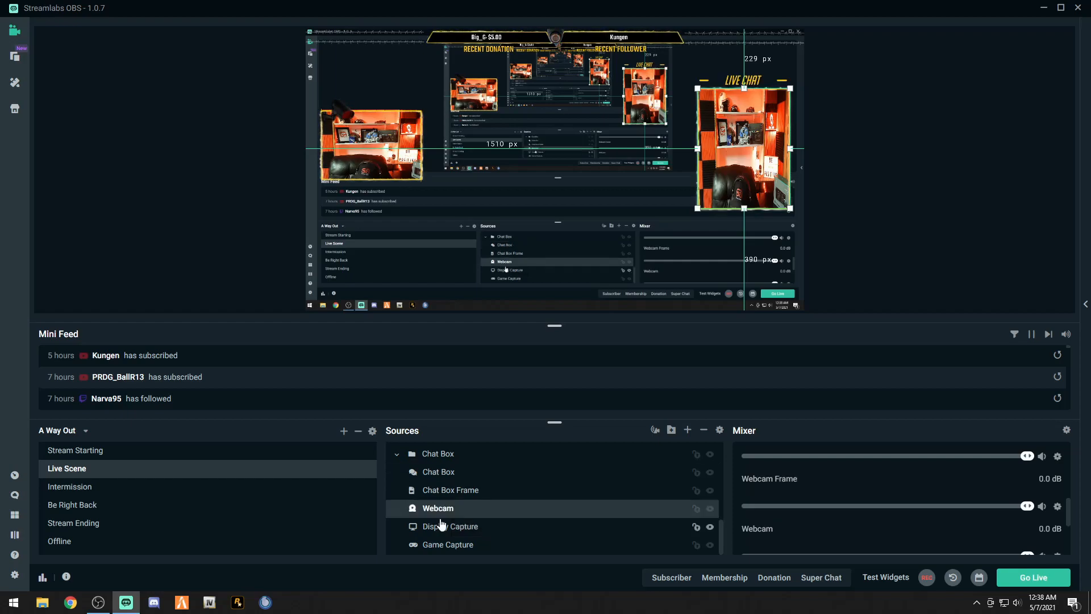
click(700, 58)
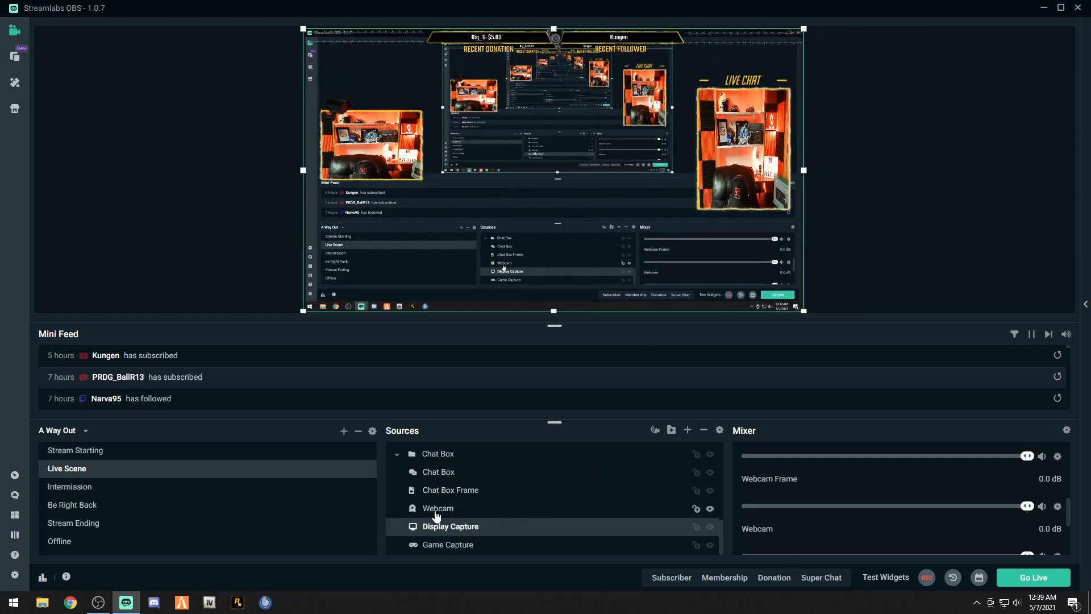
Remove the Webcam source located between Chat Box Frame and Display Capture from the Live Scene
right_click(434, 508)
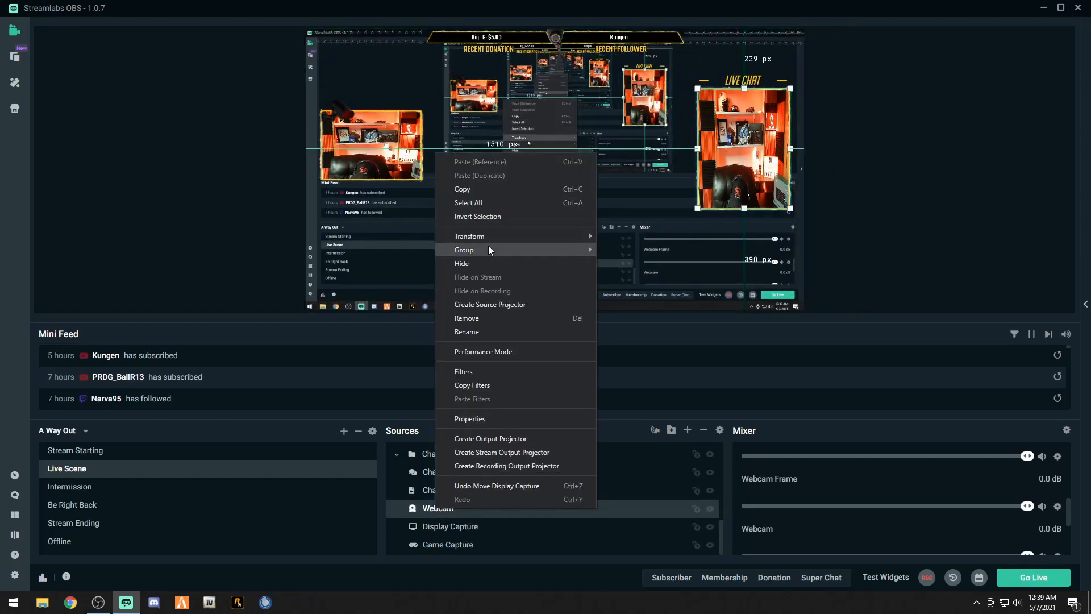
click(480, 318)
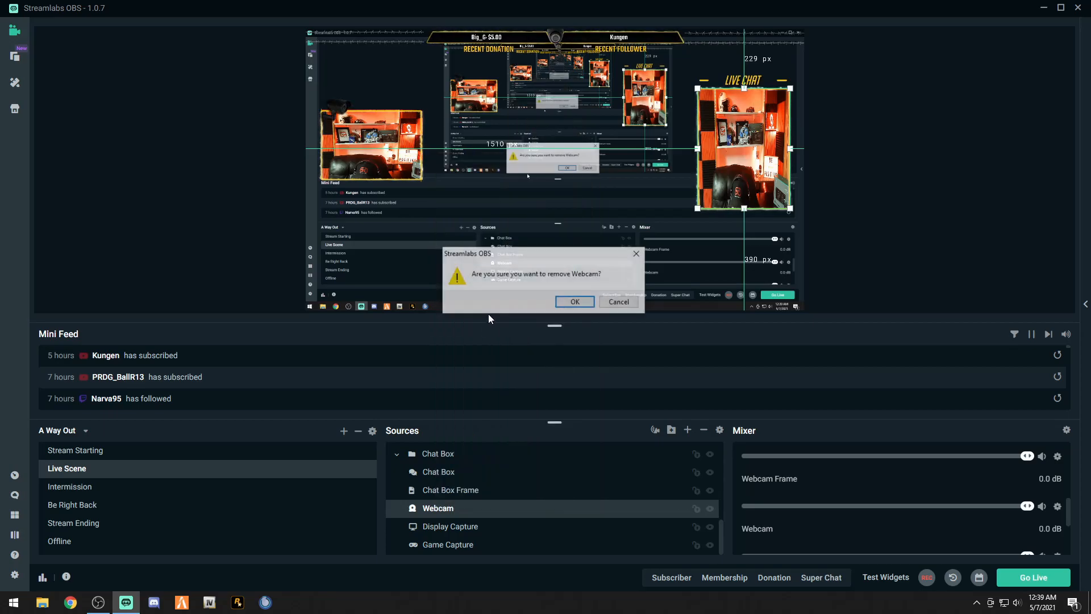
click(568, 302)
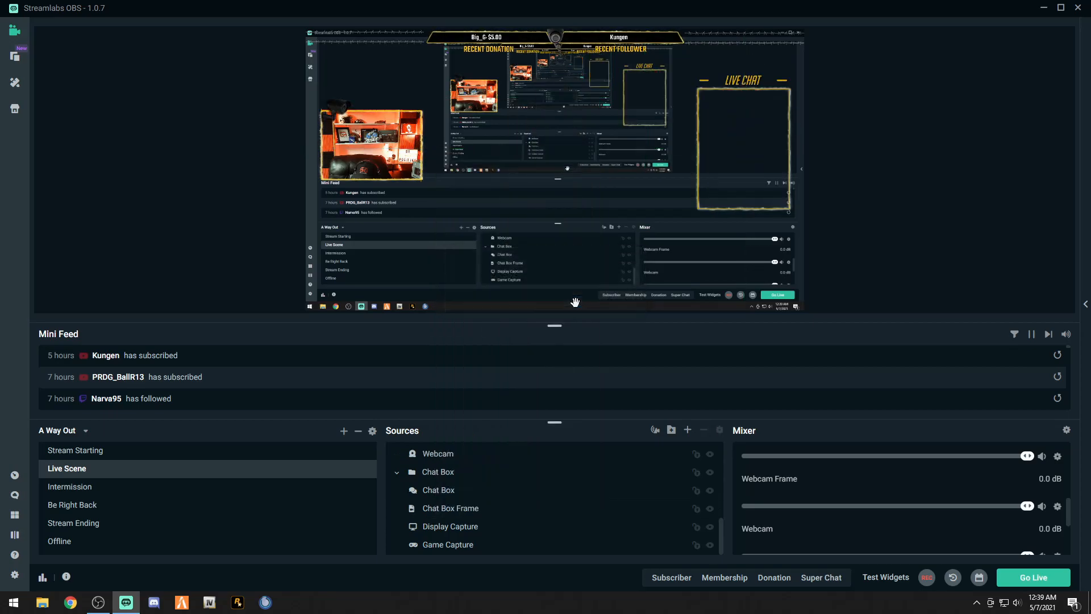
Review the Image source type's description and supported file formats without adding a source
click(687, 430)
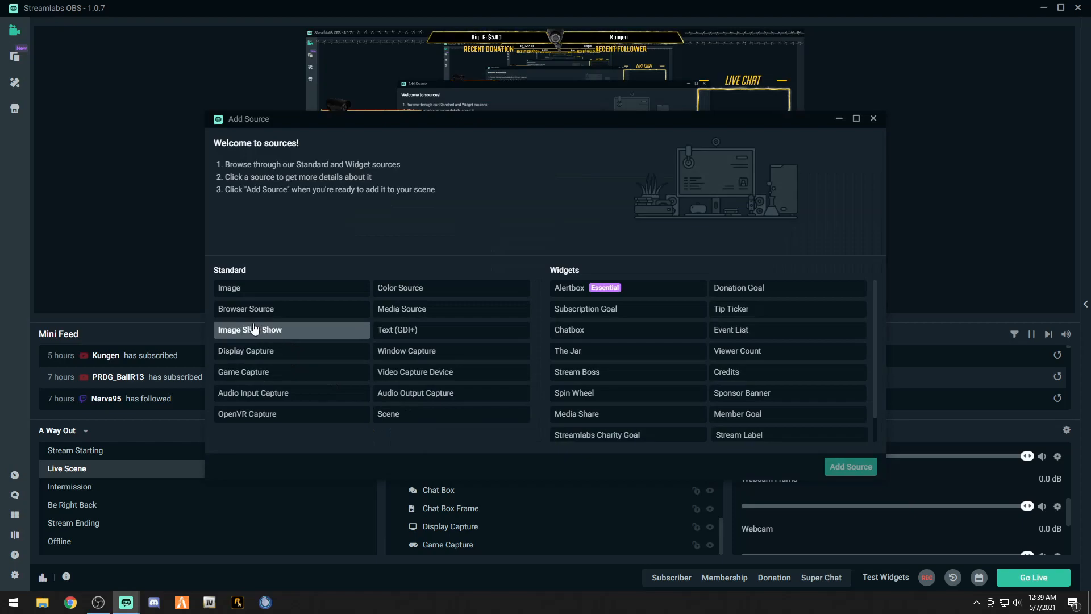
click(236, 297)
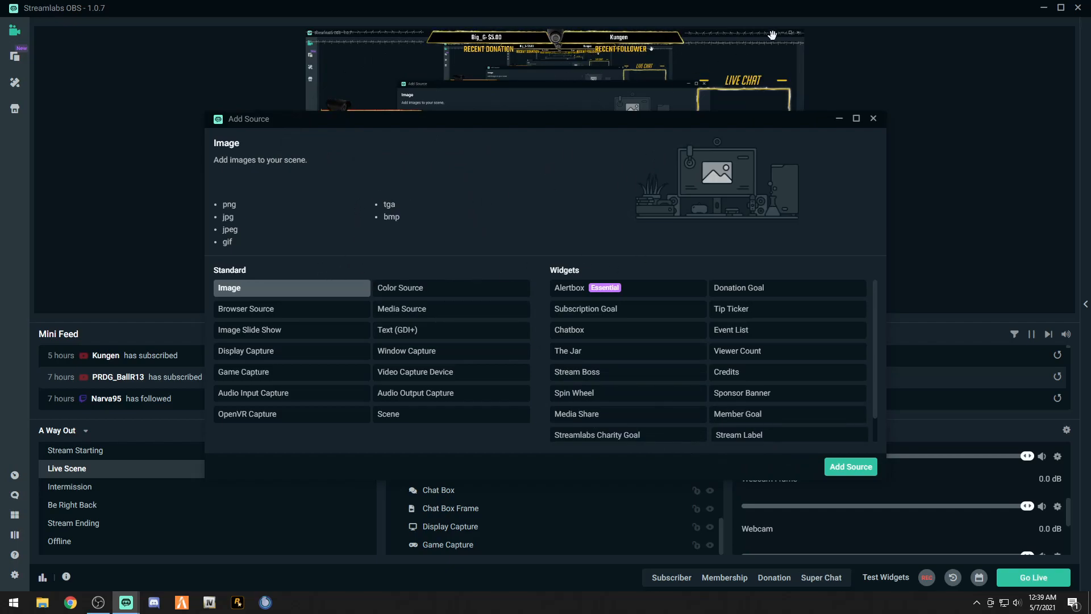
click(873, 120)
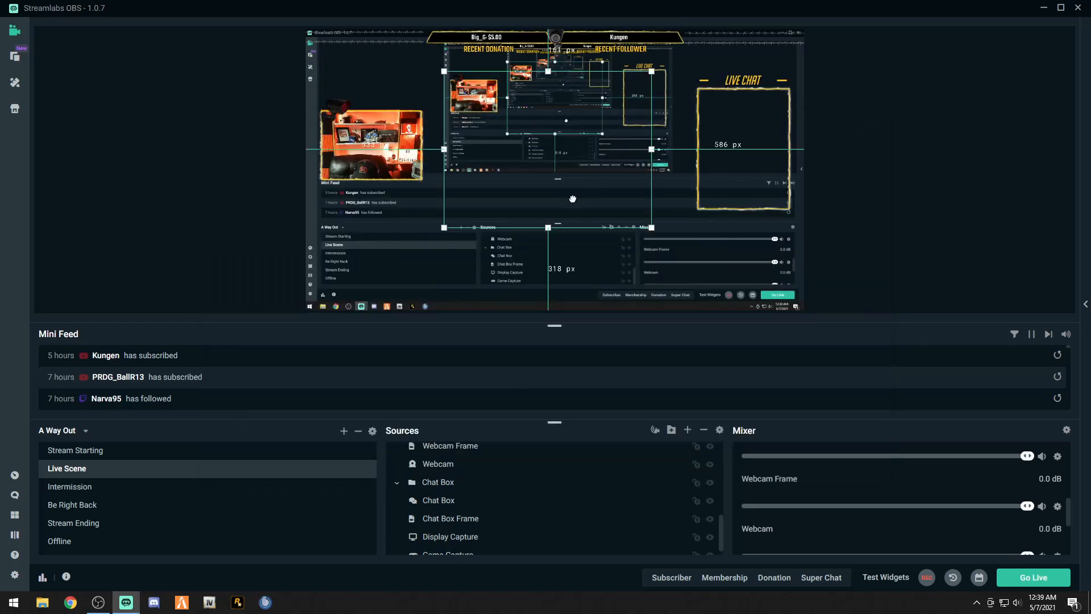
Move the Display Capture source below Game Capture in the Live Scene's source order
scroll(530, 486, up, 5)
scroll(529, 485, down, 5)
scroll(479, 489, up, 5)
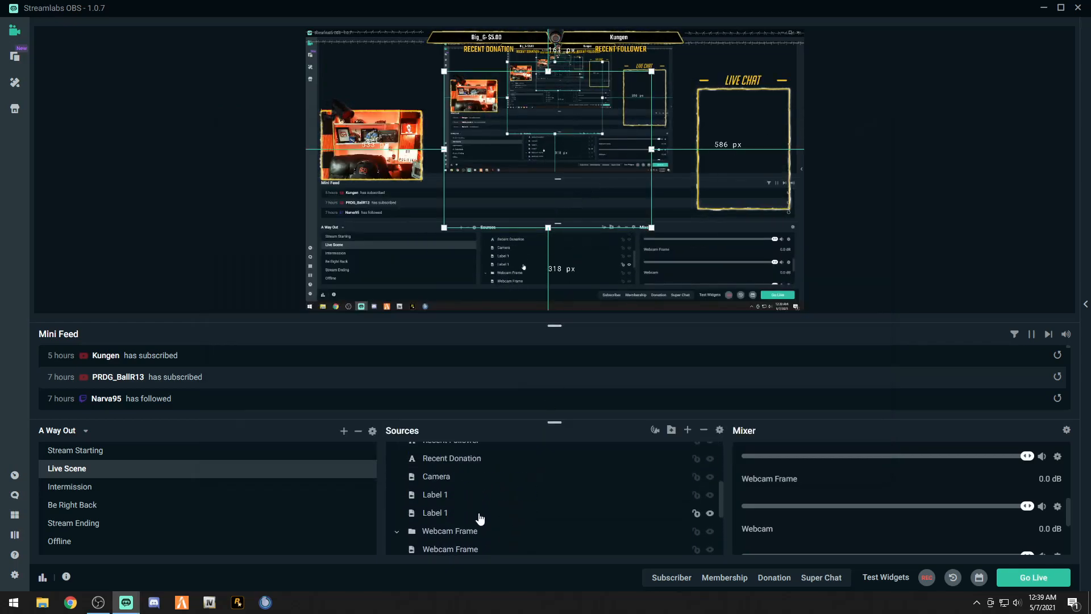
scroll(480, 517, down, 4)
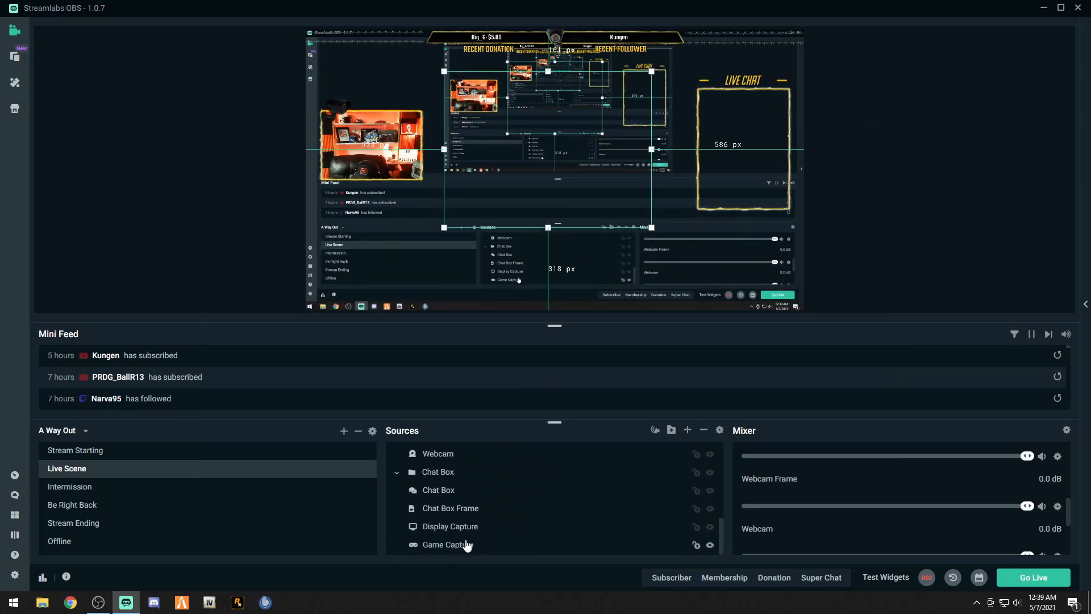
right_click(453, 527)
click(451, 526)
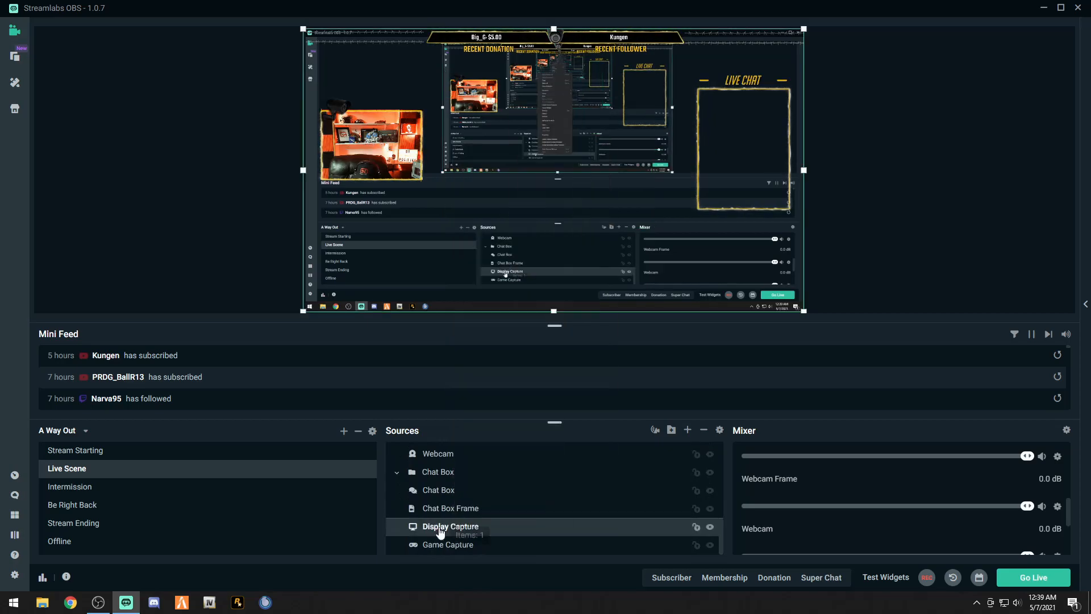
drag(440, 554, 441, 552)
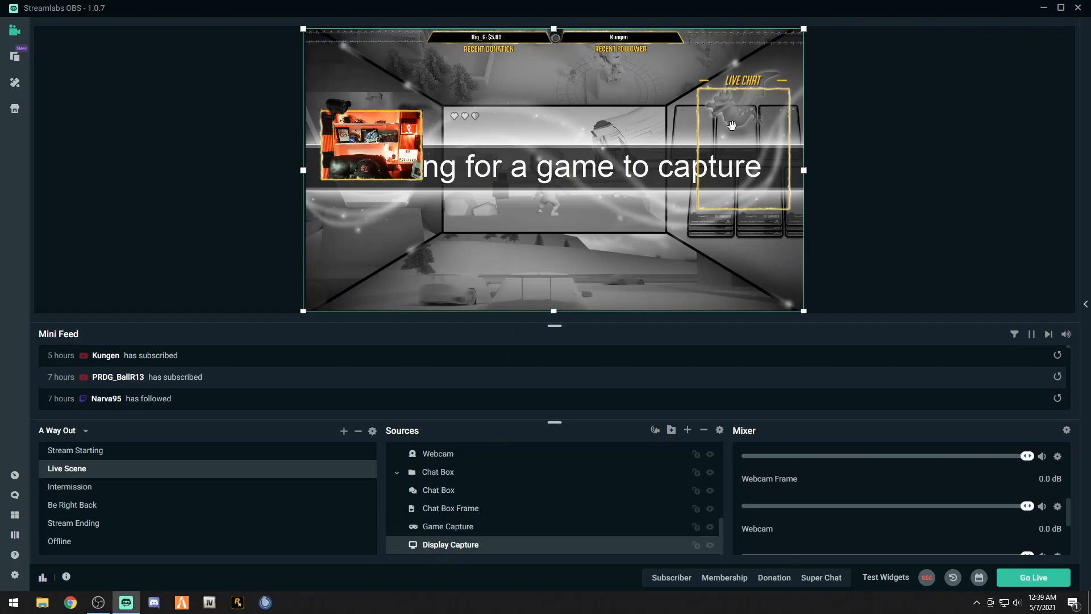
Reposition the Webcam Frame in the lower-left corner of the Live Scene canvas and fit the Webcam inside it
drag(372, 146, 374, 273)
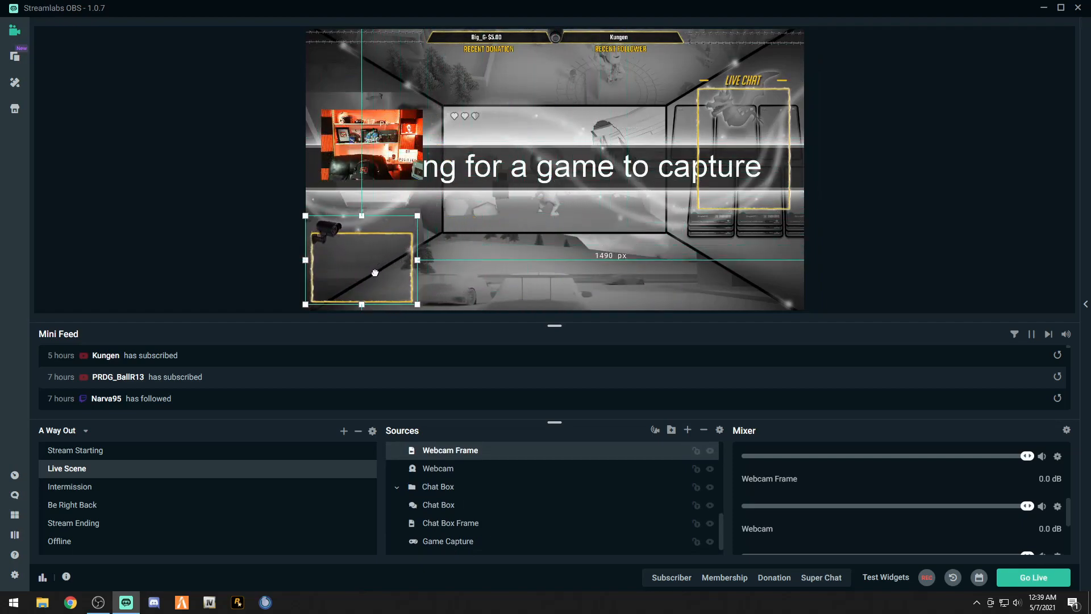
click(397, 153)
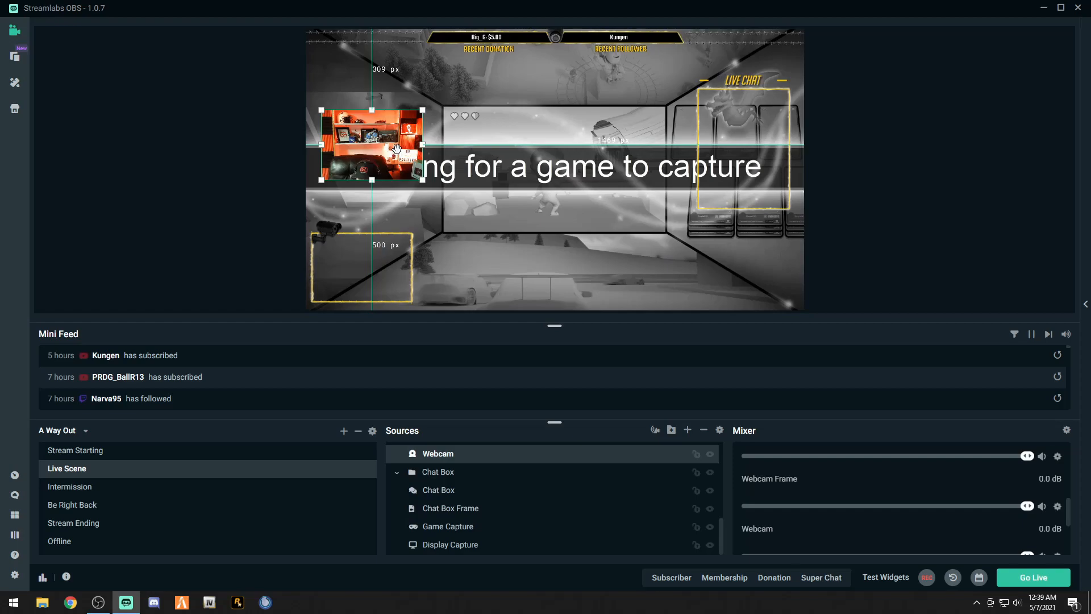
drag(393, 144, 385, 268)
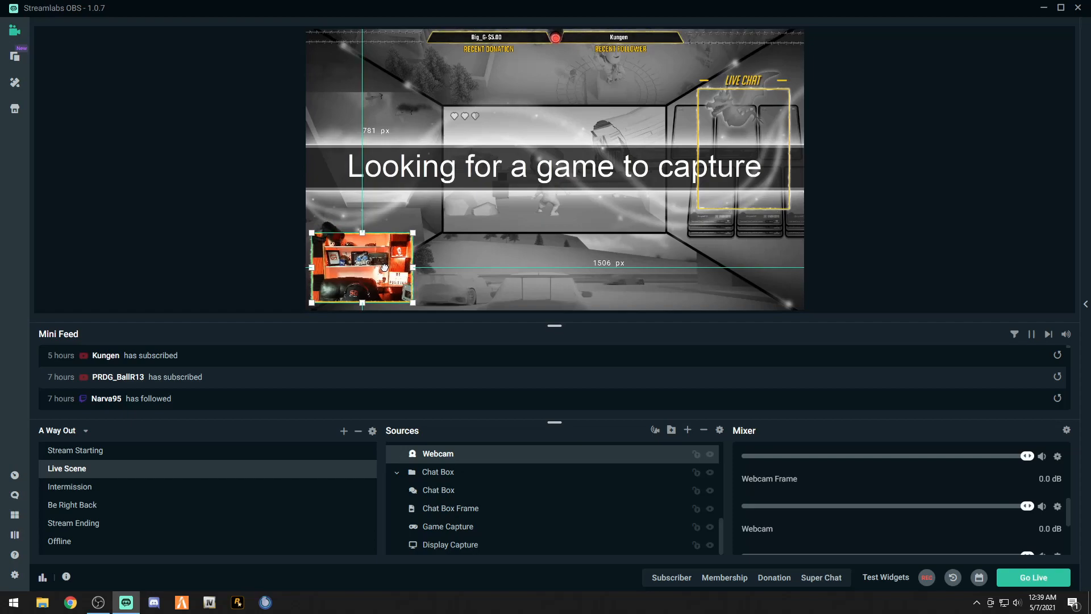
Move the Chat Box and the Chat Box Frame down to the lower-right corner of the Live Scene canvas
click(580, 196)
click(733, 158)
drag(738, 149, 738, 246)
click(729, 115)
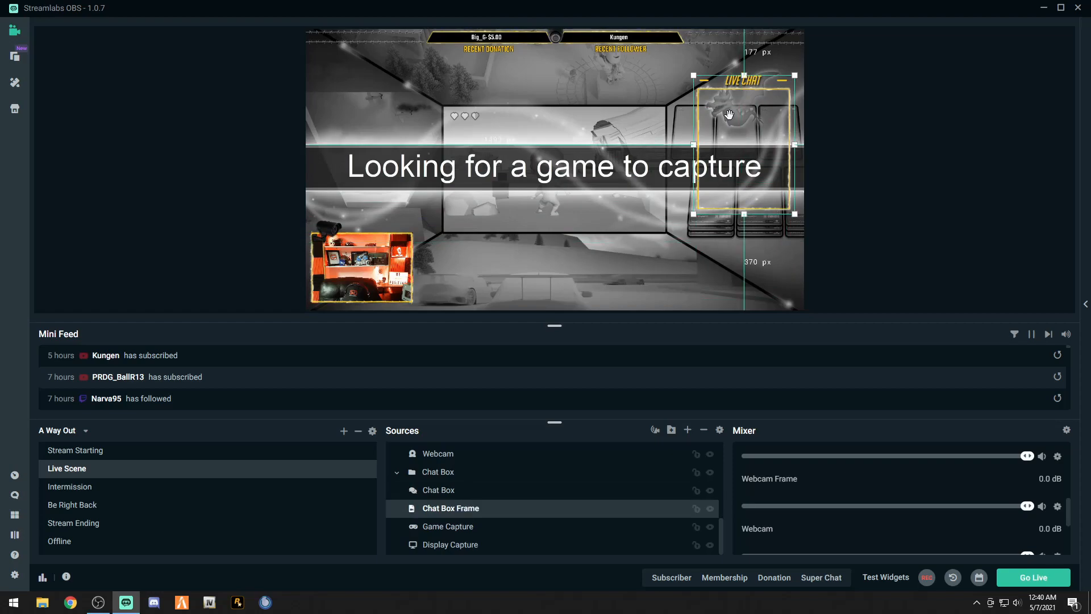
drag(728, 114, 728, 205)
click(733, 242)
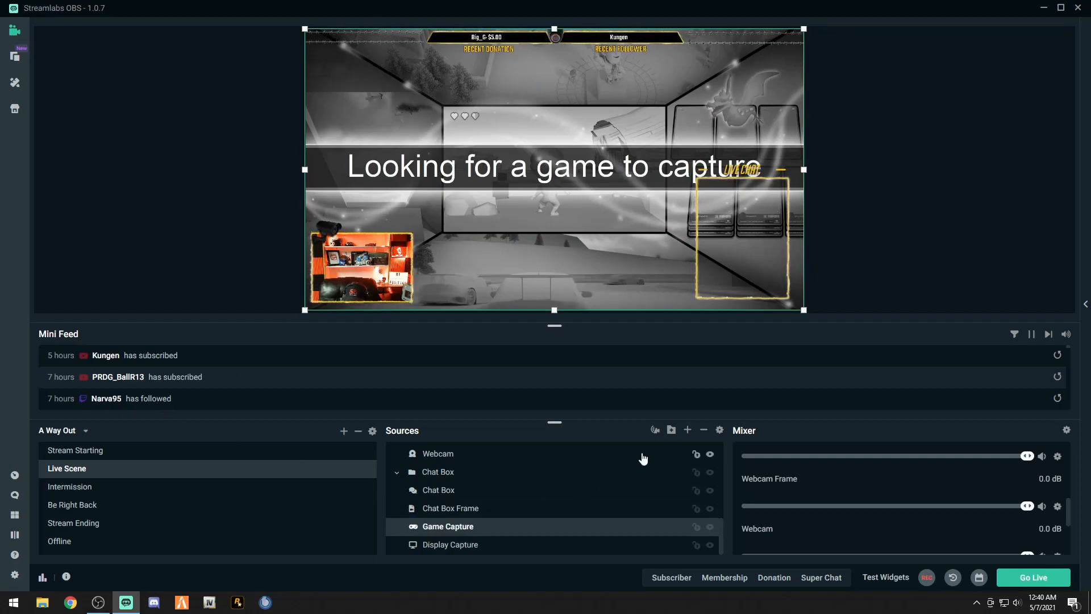
Add a new Image source named GG LOGO to the Live Scene instead of reusing an existing image source
click(687, 430)
click(241, 294)
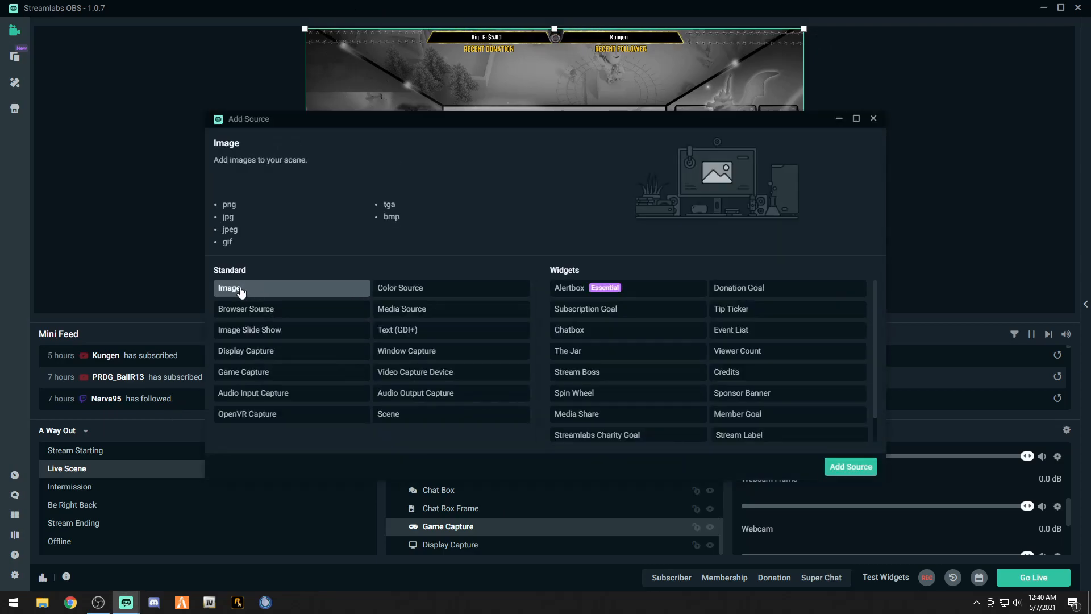
click(851, 469)
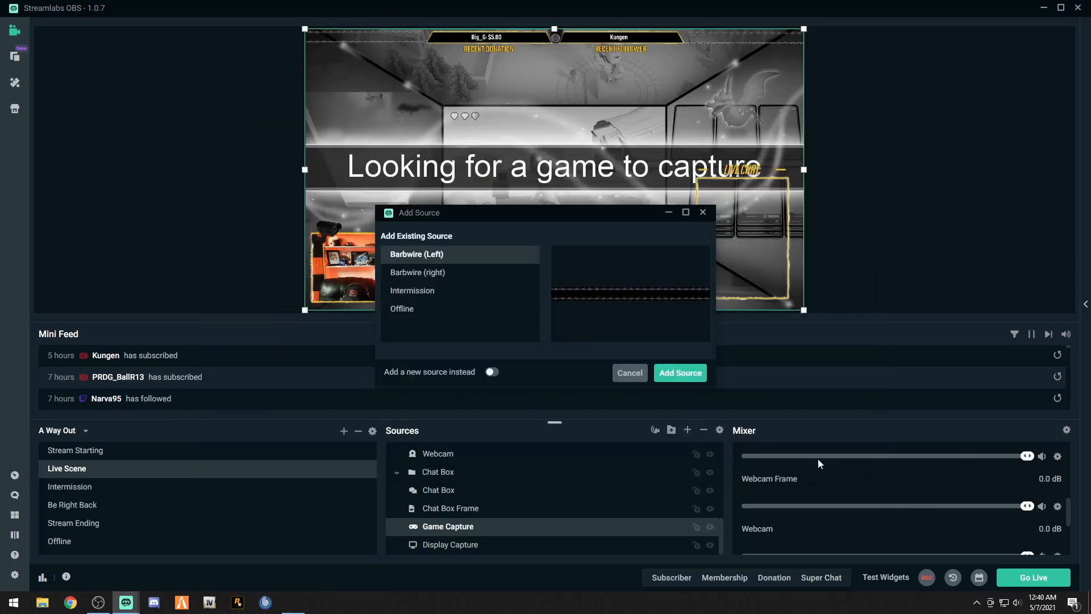
click(490, 372)
drag(442, 273, 396, 275)
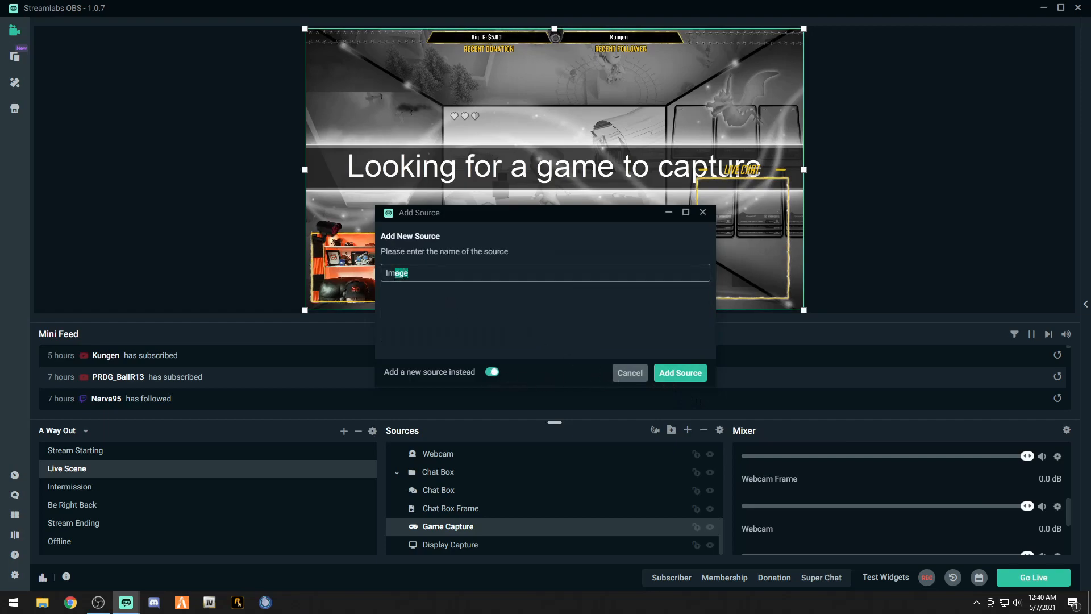
key(Escape)
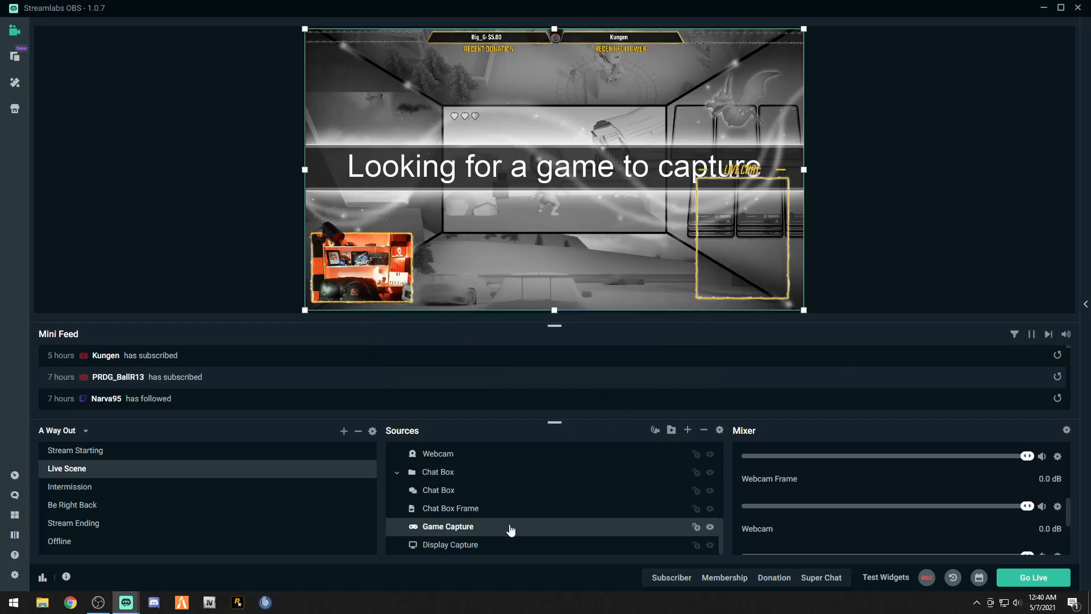
scroll(511, 501, up, 5)
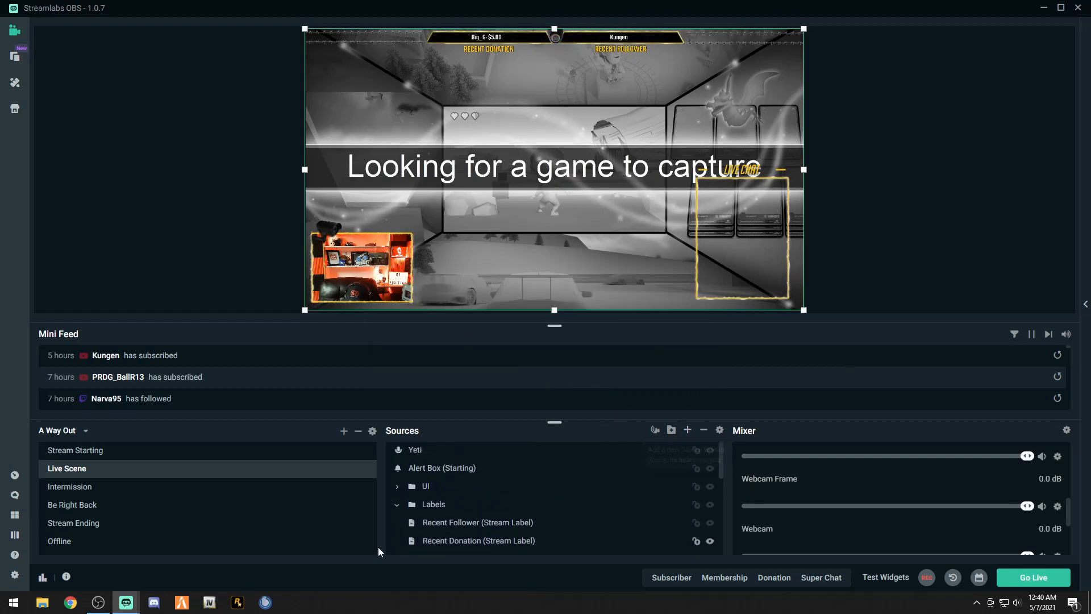
mouse_move(127, 601)
click(208, 546)
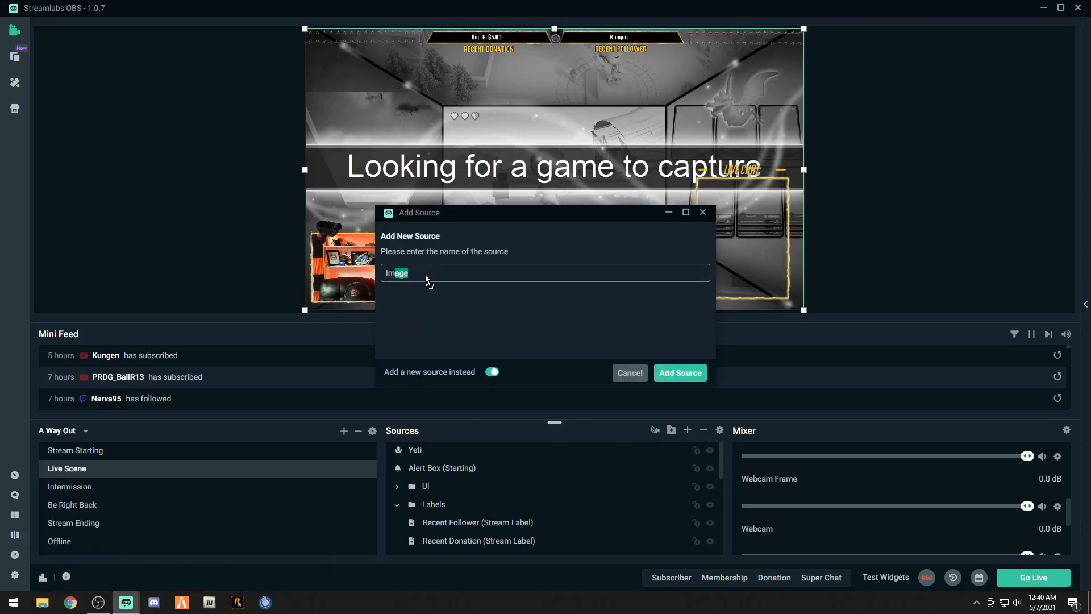
drag(420, 276, 378, 275)
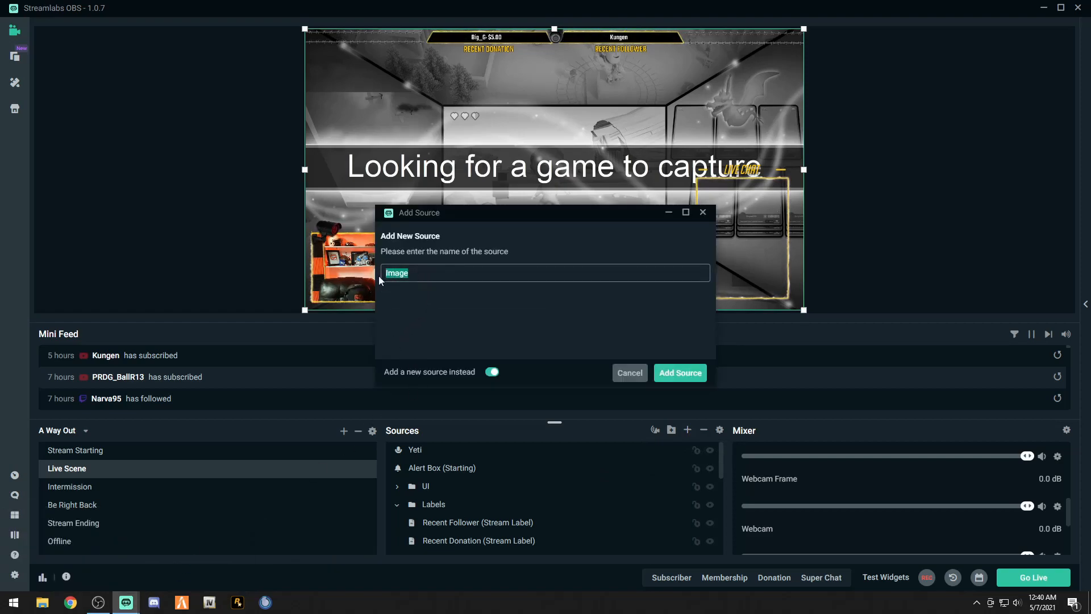
text(GG )
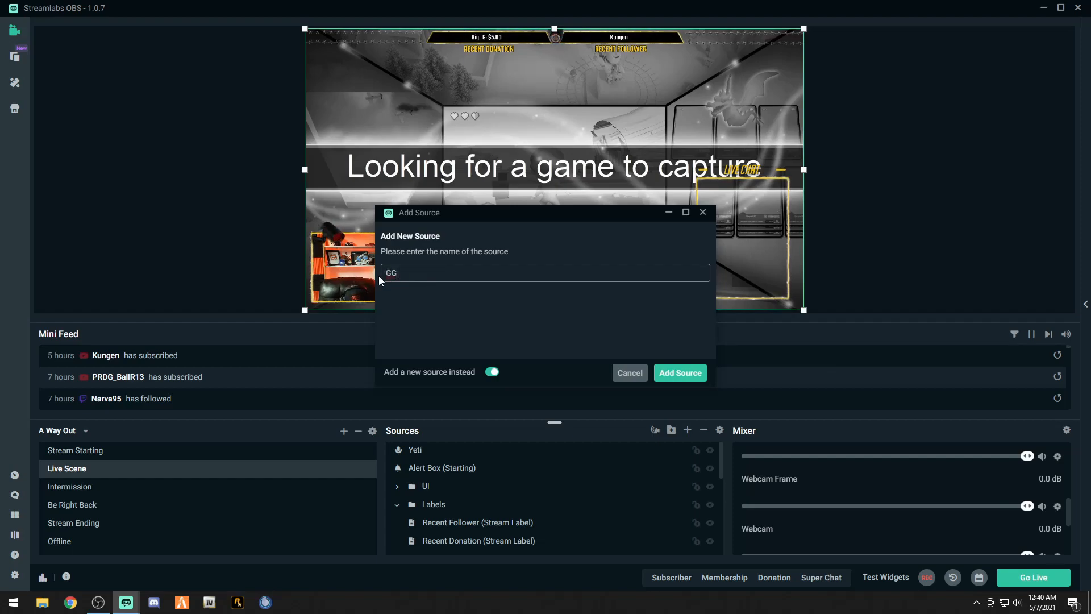
text(LOGO)
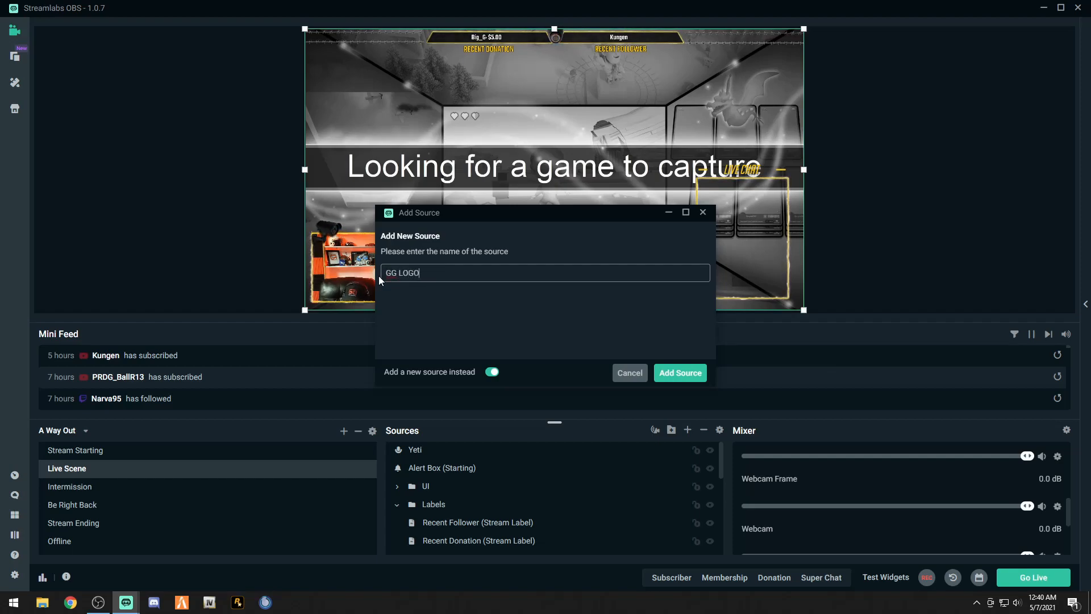
click(677, 372)
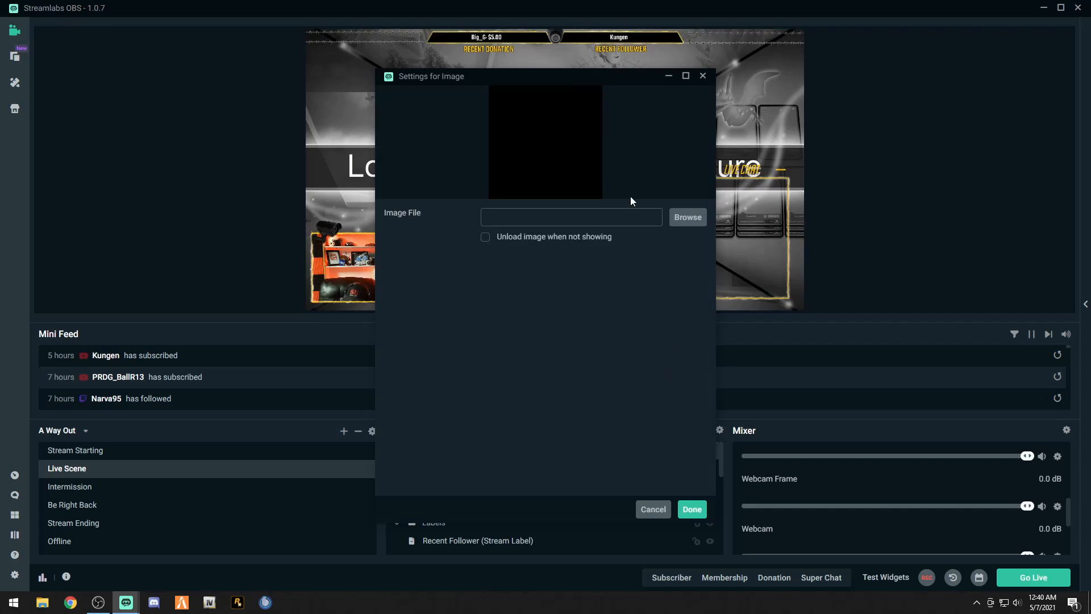
Load the blacklogo picture from the Pictures folder as the image file for GG LOGO
click(687, 217)
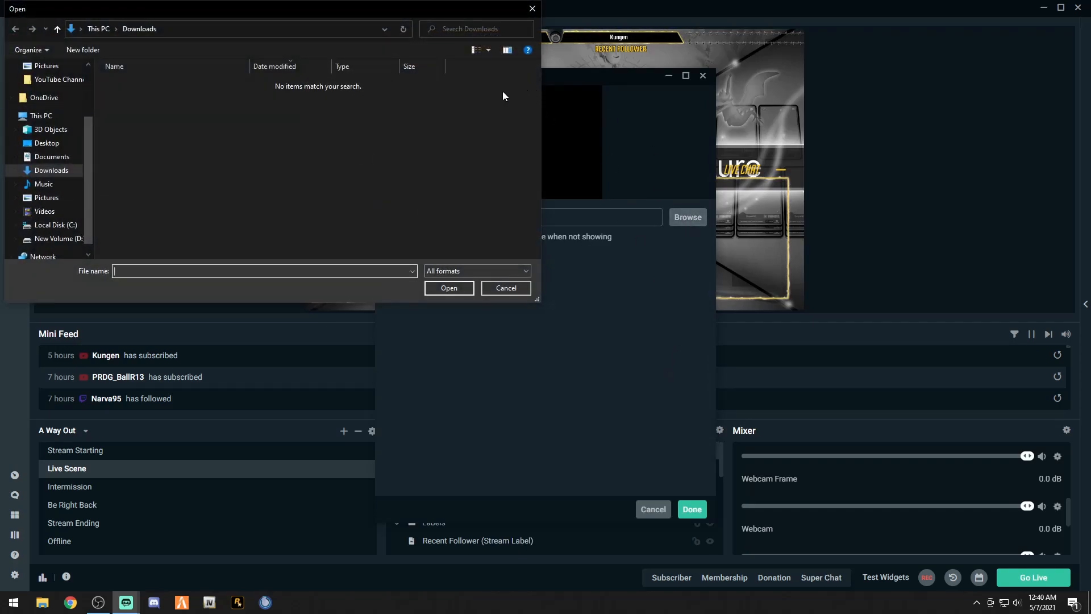
click(45, 197)
drag(536, 76, 536, 131)
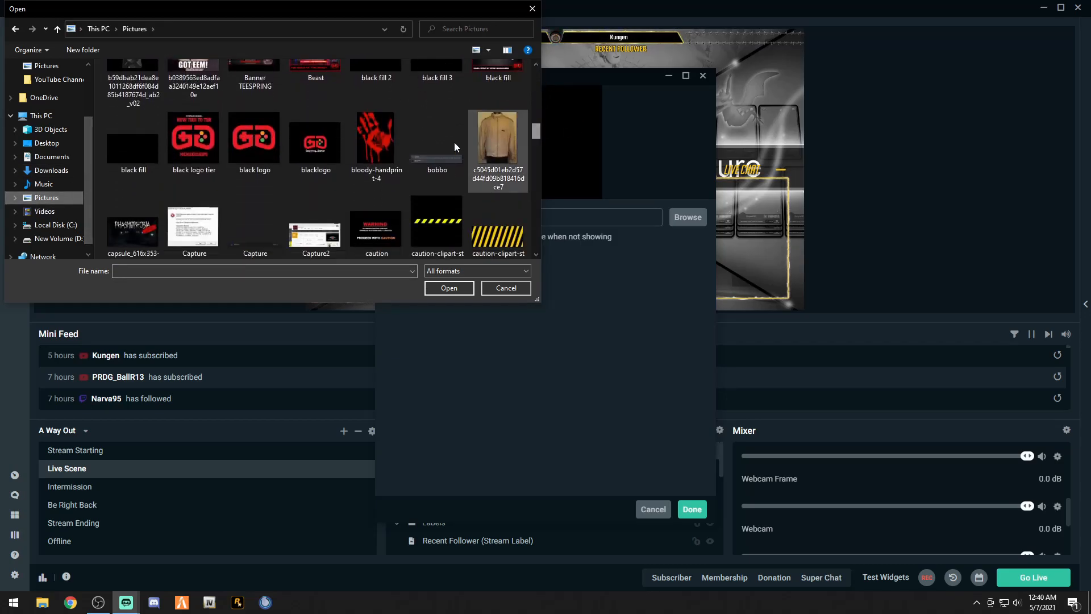
click(316, 139)
click(441, 288)
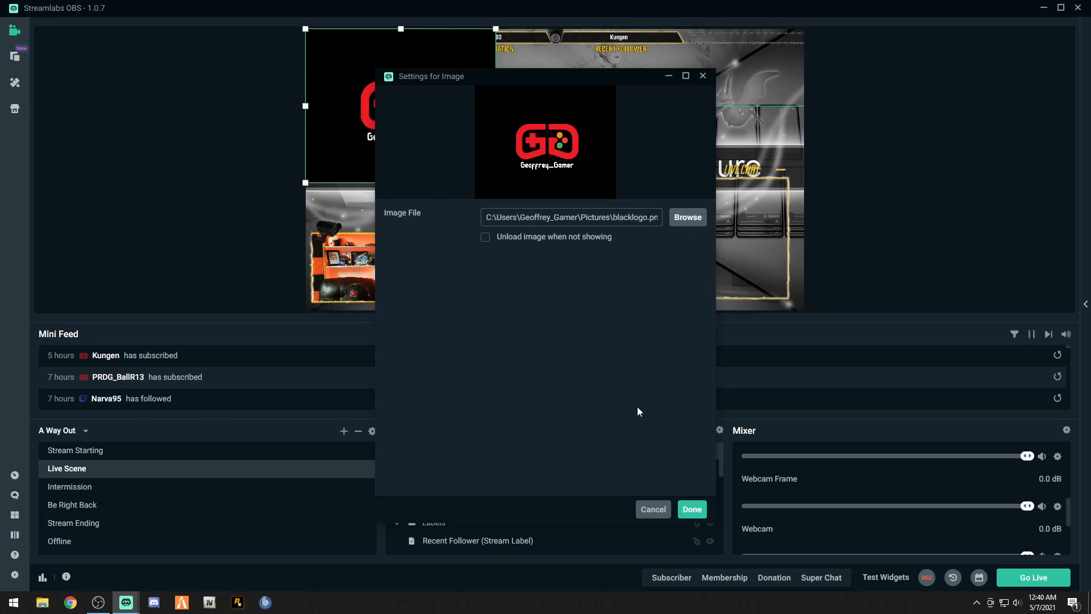
Set the GG LOGO image file to NewLogo from the Pictures folder and finish the source settings
click(687, 217)
drag(537, 77, 533, 217)
click(240, 110)
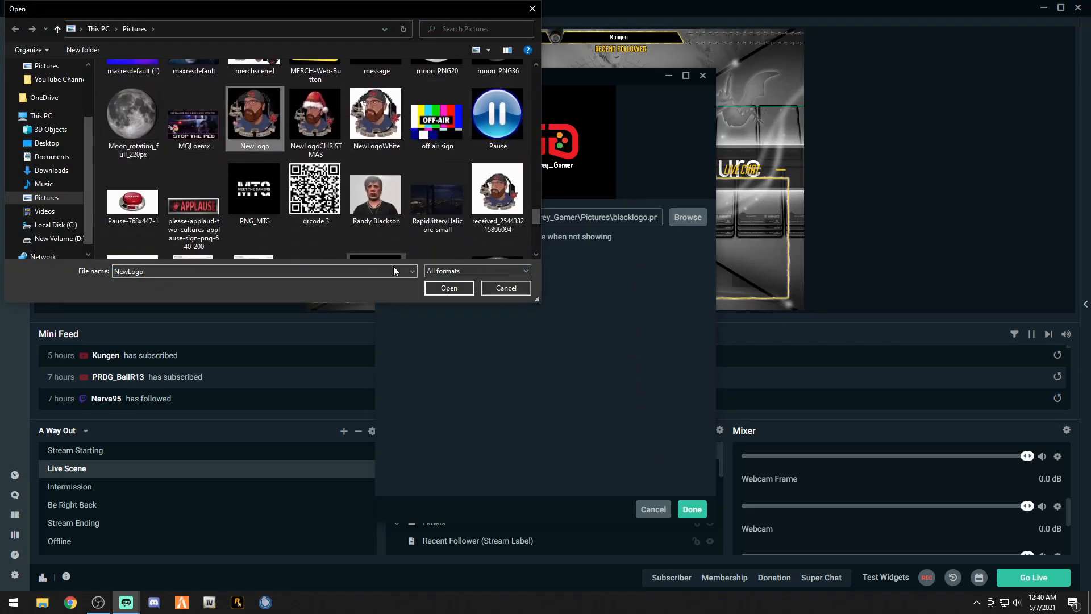
click(448, 285)
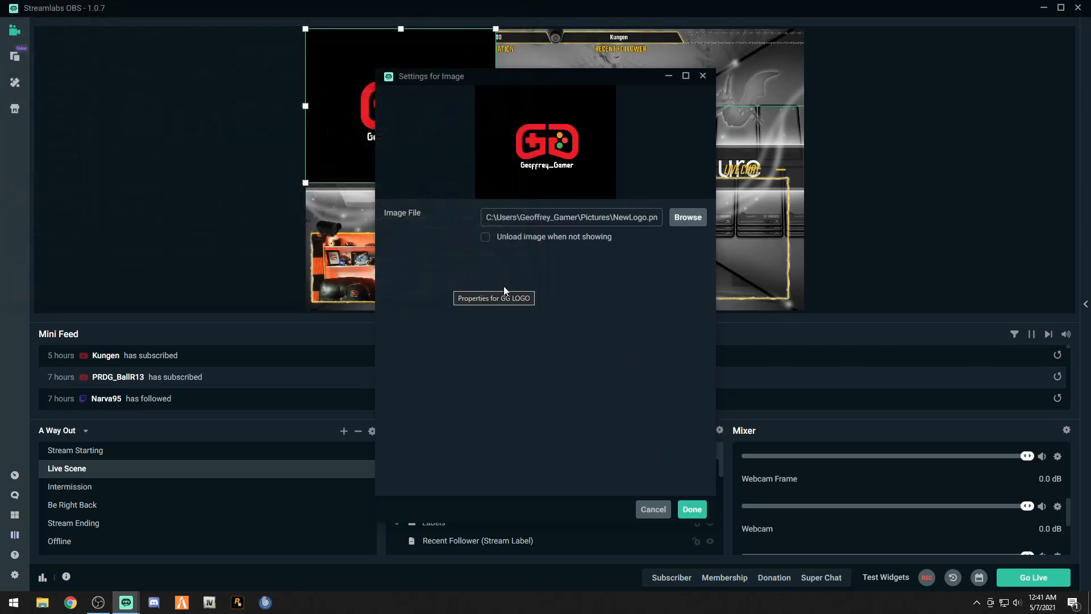
click(691, 509)
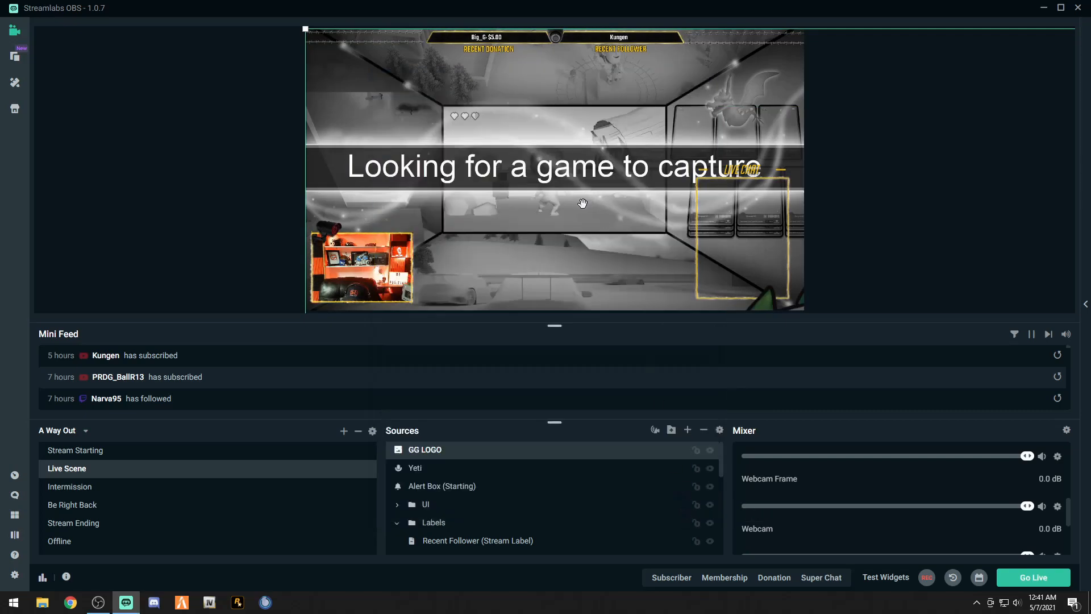
Shrink the oversized GG LOGO image to a small logo and place it in the upper-left corner of the Live Scene canvas
drag(556, 194, 171, 5)
drag(570, 274, 682, 351)
drag(627, 209, 790, 312)
drag(565, 123, 484, 203)
drag(314, 78, 559, 273)
drag(509, 130, 519, 286)
drag(641, 297, 389, 46)
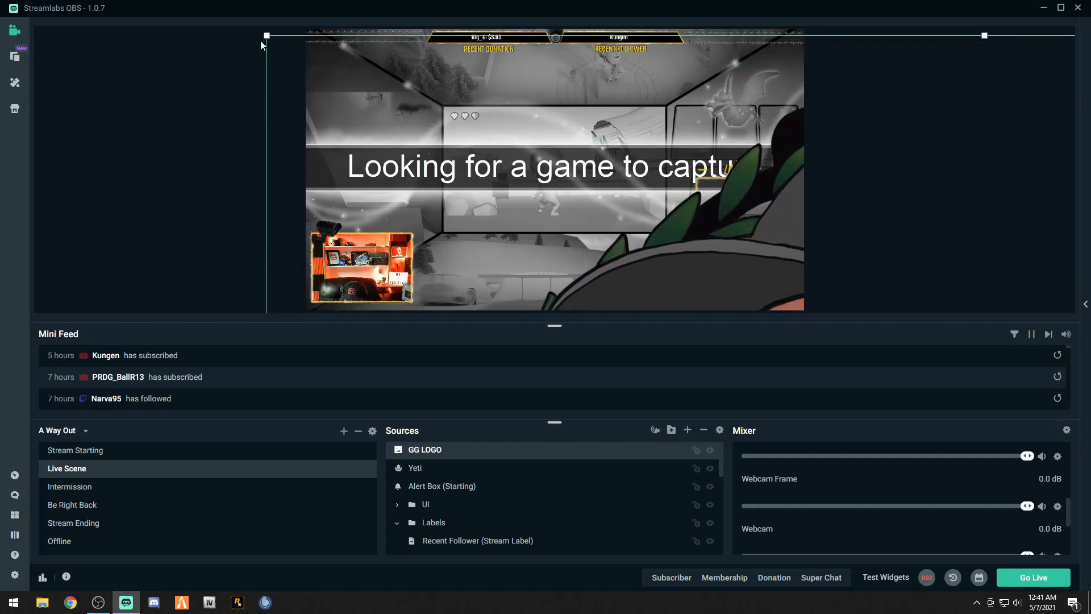
drag(267, 35, 463, 299)
drag(612, 307, 311, 77)
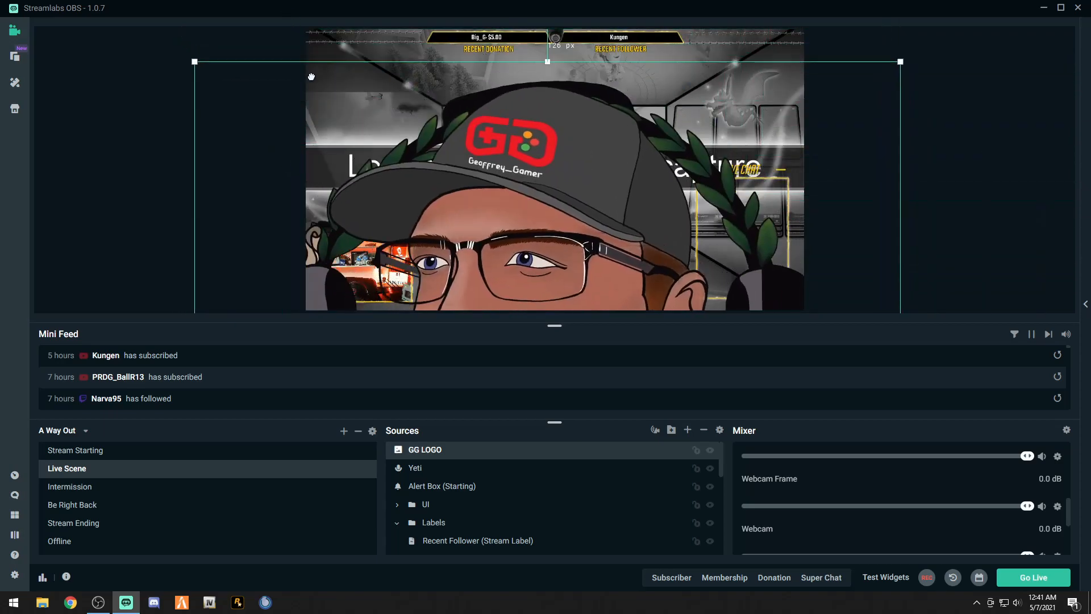
drag(195, 61, 406, 274)
drag(547, 305, 337, 82)
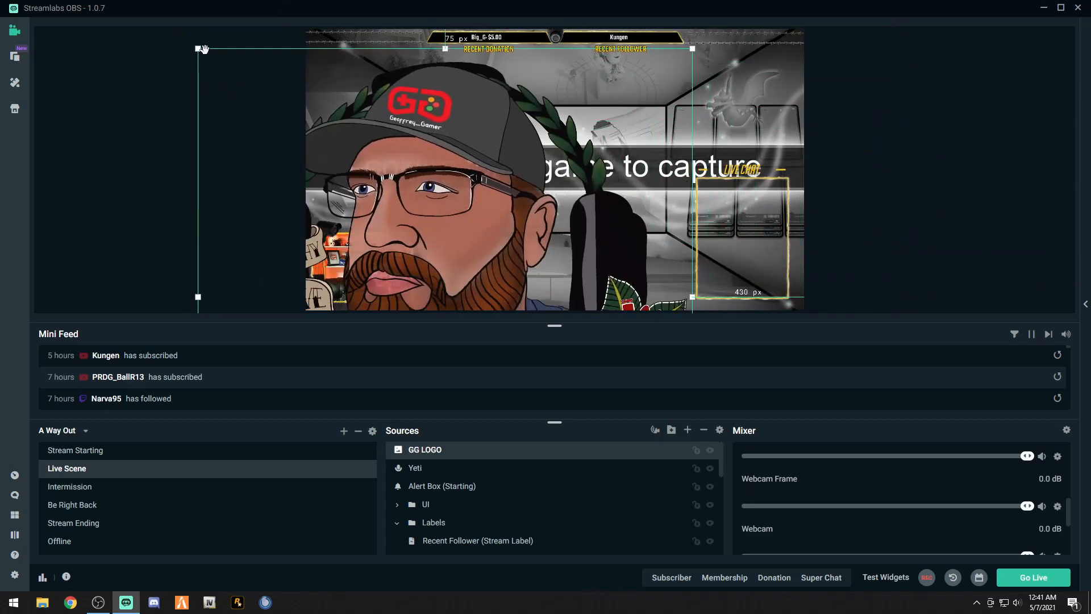
drag(199, 50, 437, 290)
drag(541, 297, 438, 69)
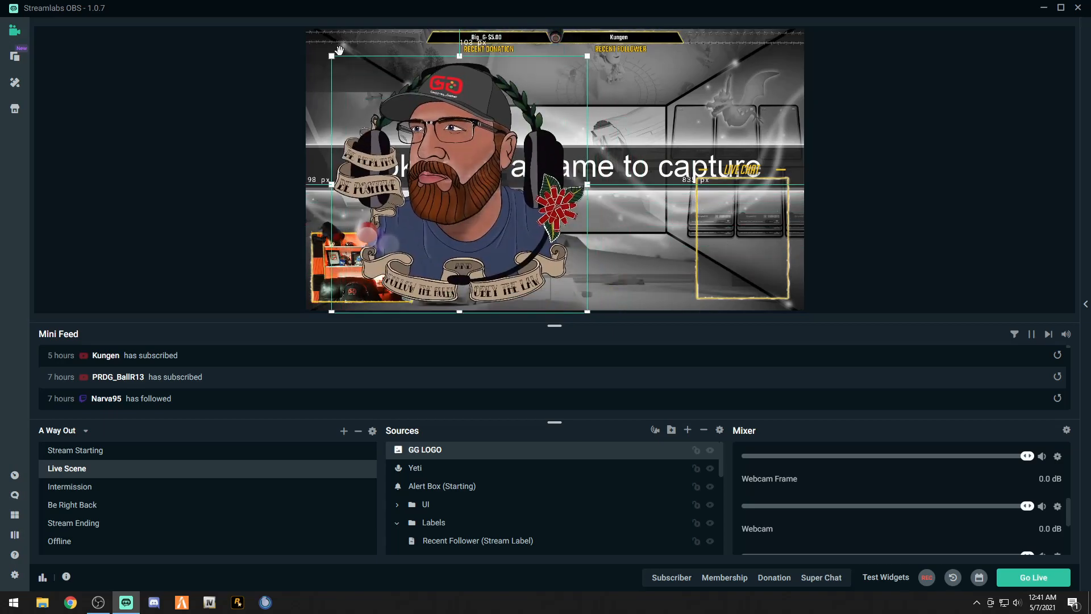
drag(332, 56, 345, 76)
Move Alert Box (Starting) above GG LOGO to the top of the Live Scene sources and trigger a test Subscriber alert
click(473, 115)
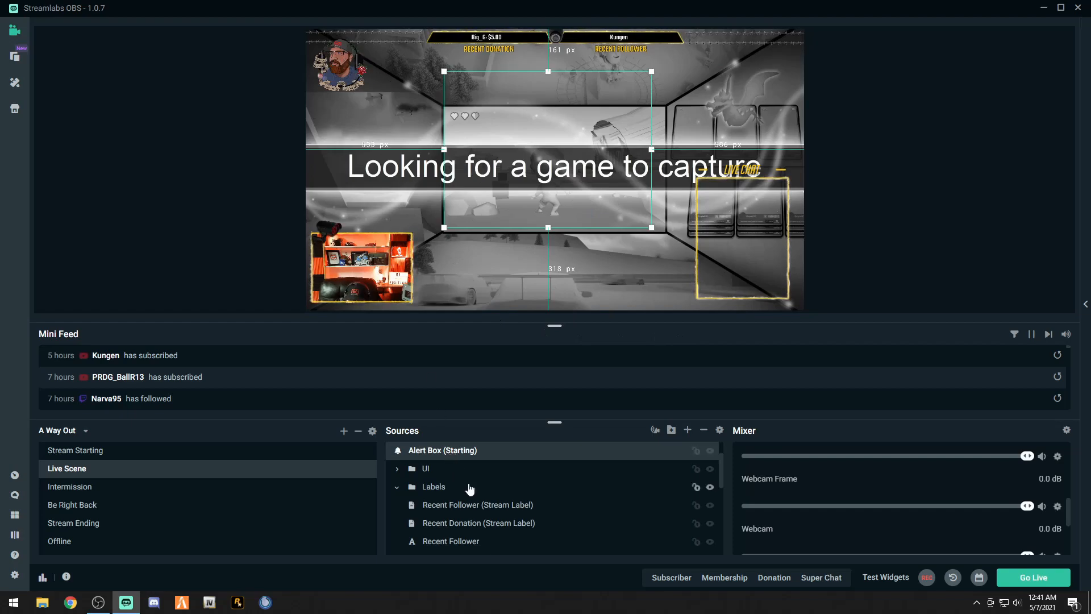
scroll(470, 487, up, 2)
drag(426, 490, 426, 449)
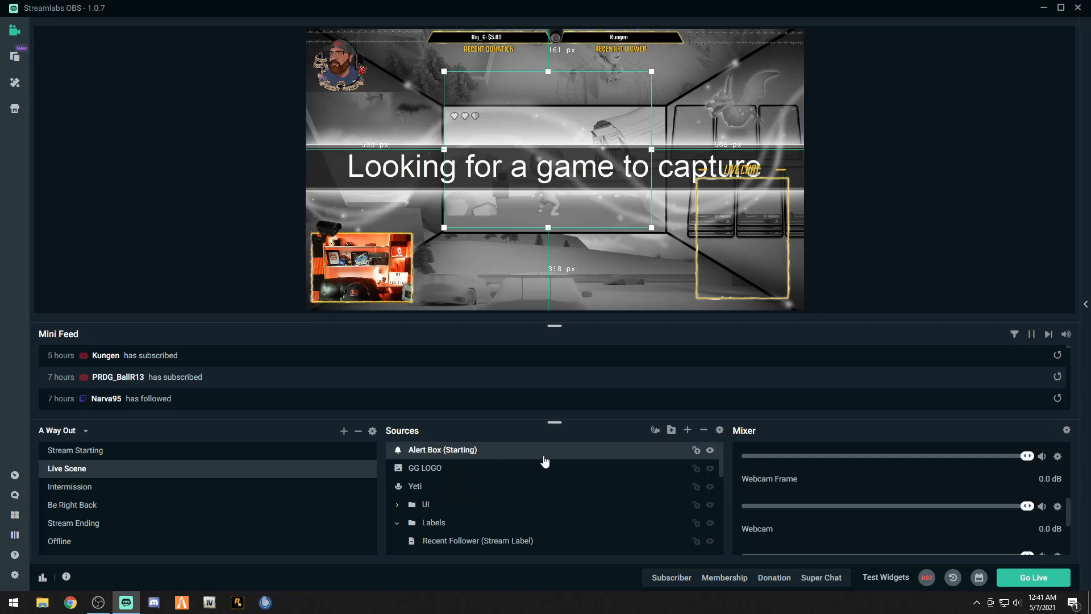
click(678, 580)
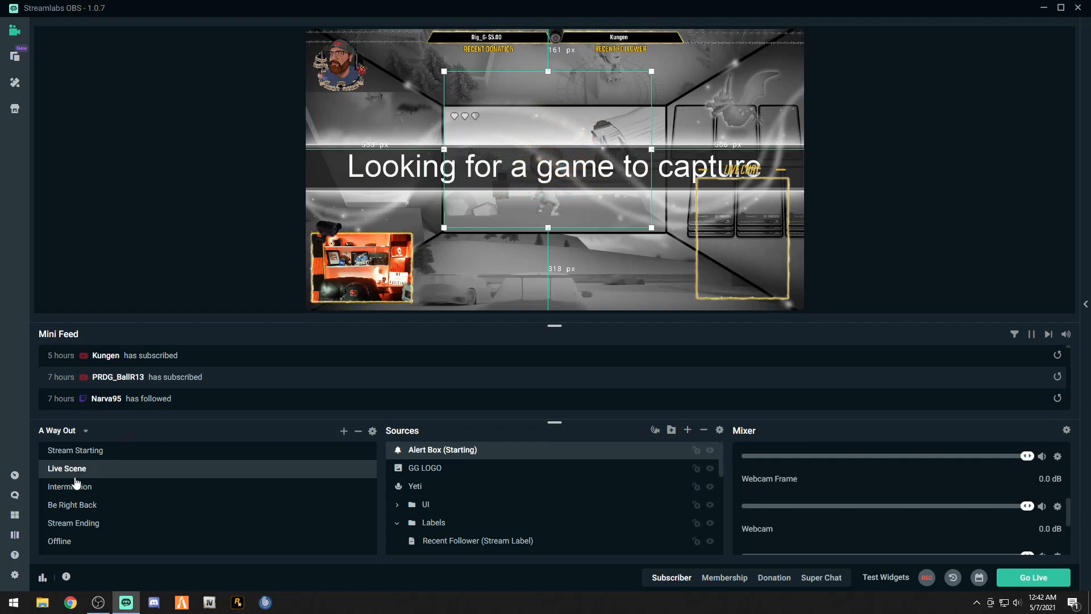
Switch to the Intermission scene and inspect its Intermission background image and Chat Box placement
click(71, 488)
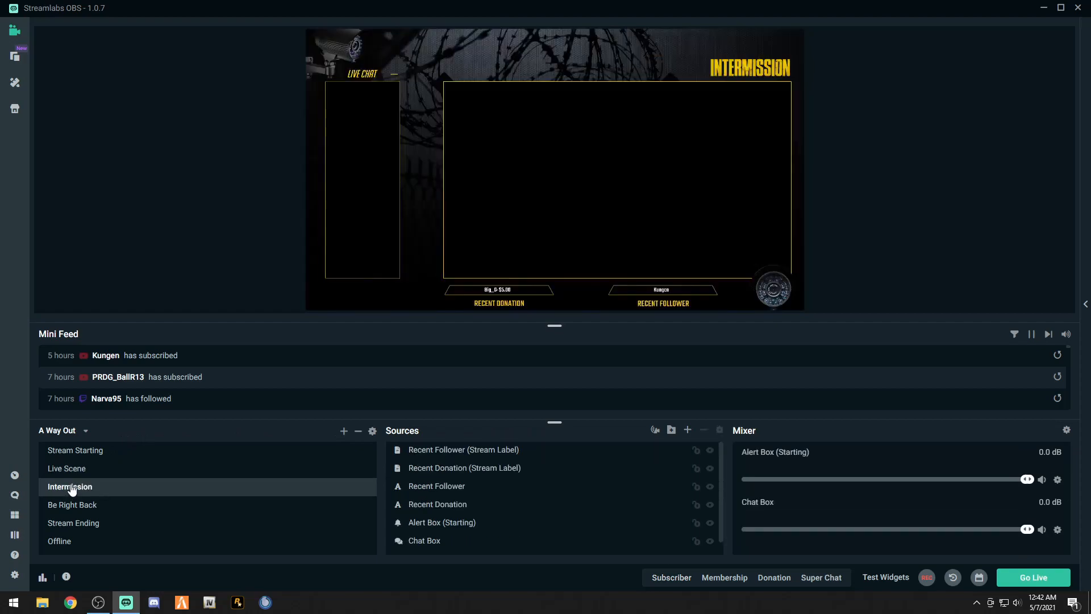
click(623, 207)
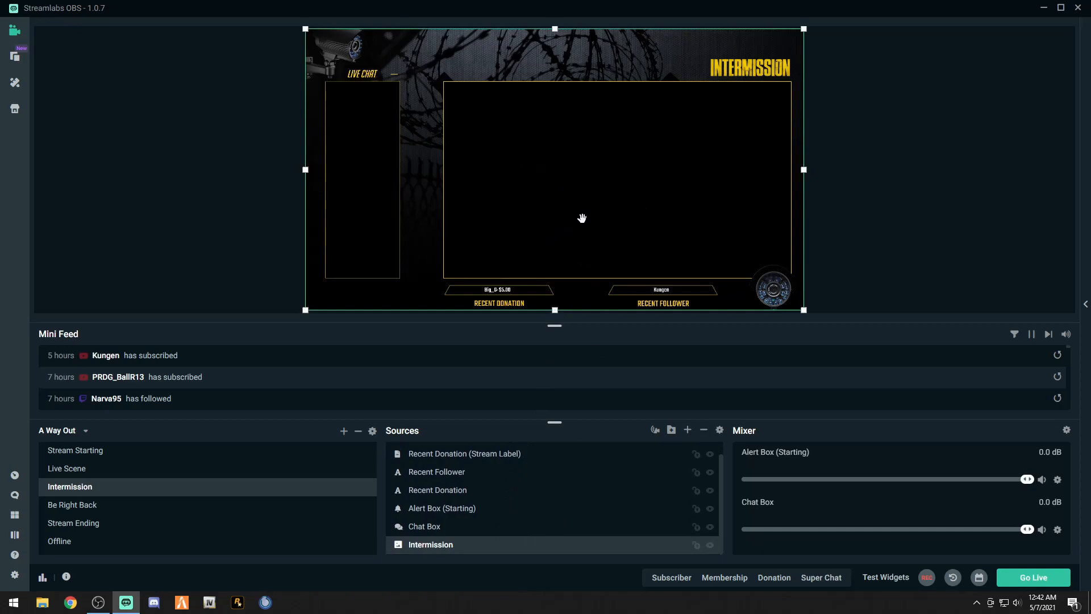
click(352, 125)
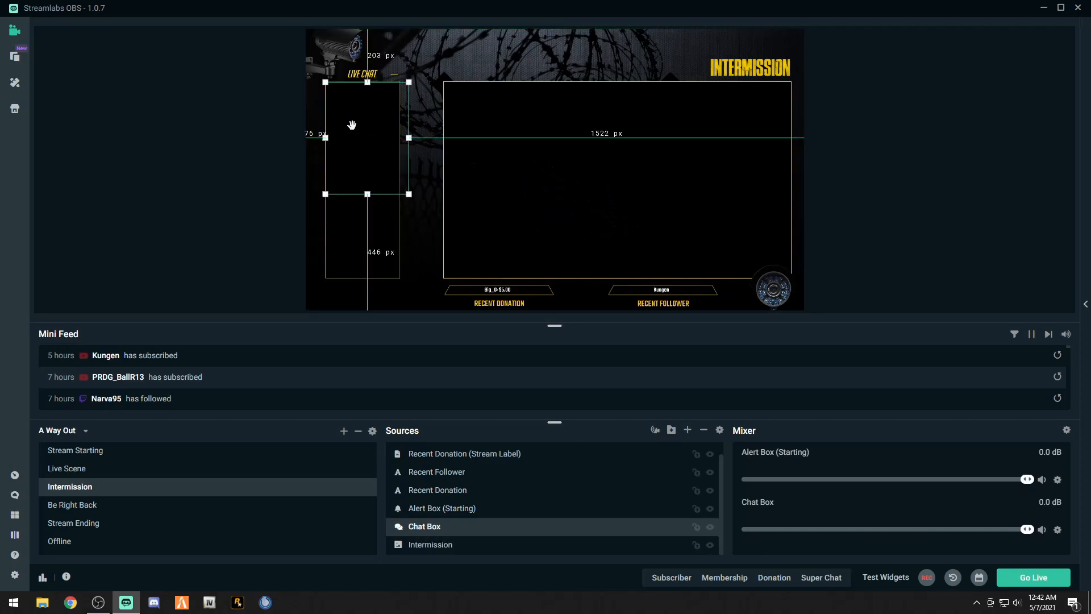
Select the Intermission background image and trigger a test Subscriber alert in the Intermission scene
click(350, 236)
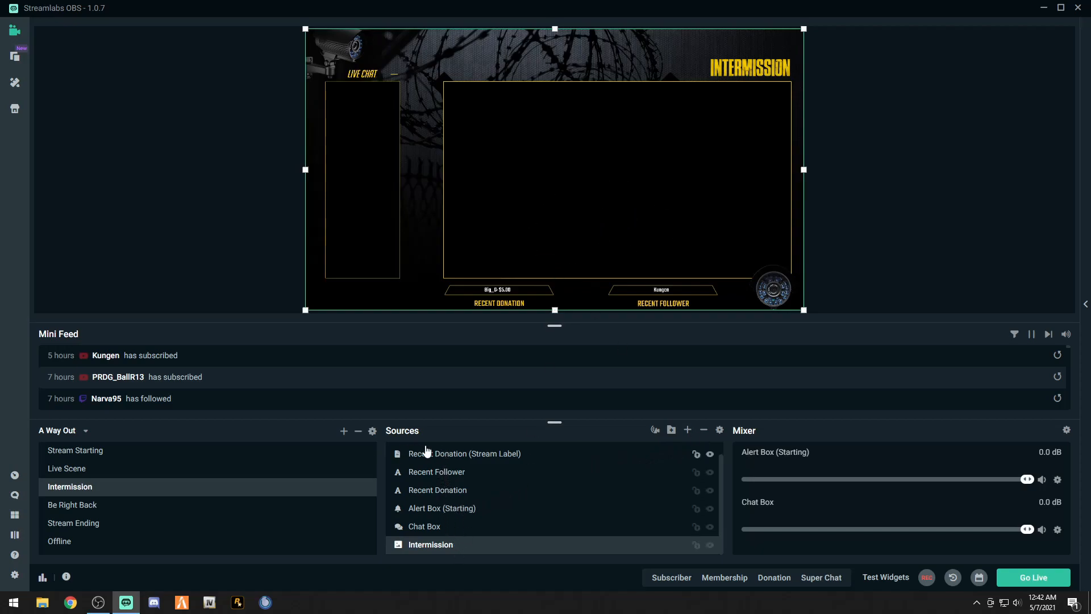
scroll(496, 494, up, 1)
scroll(460, 476, down, 1)
click(672, 577)
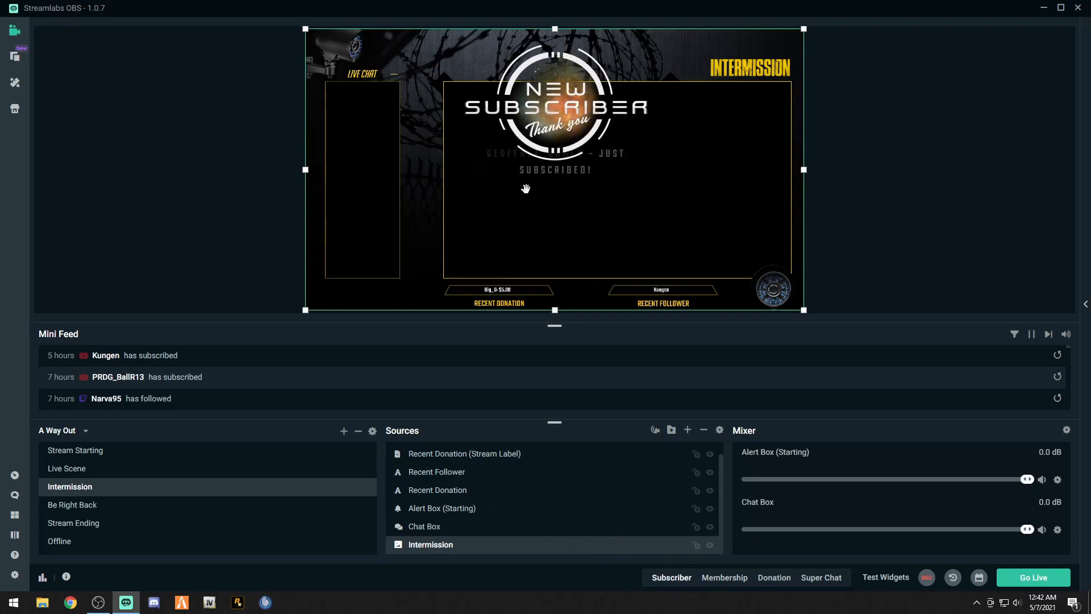
Switch to the Be Right Back scene and view the Media Source description among the available source types without adding it
click(55, 505)
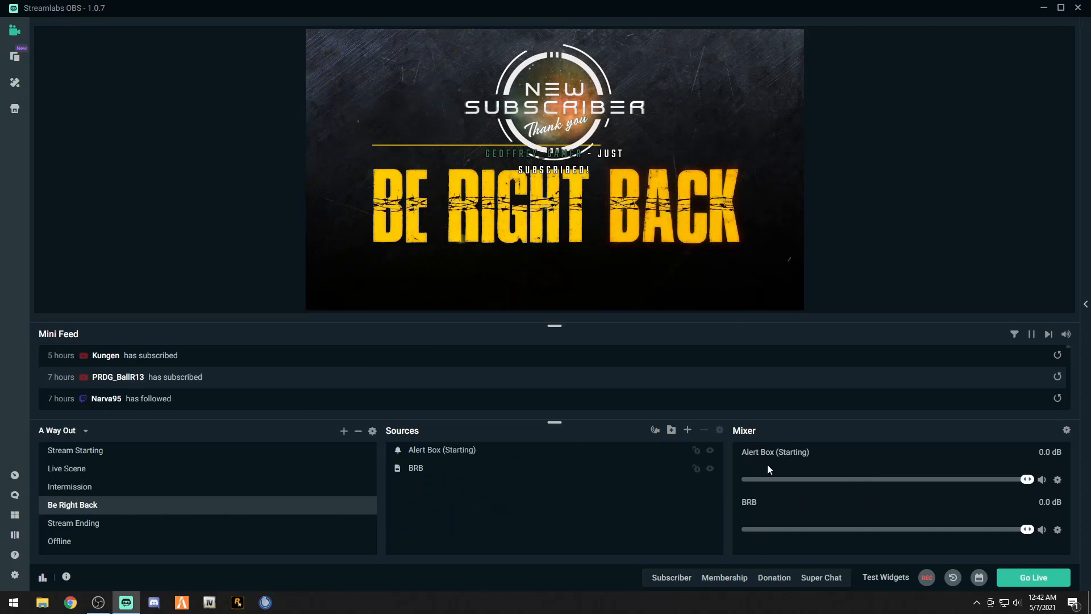
click(687, 430)
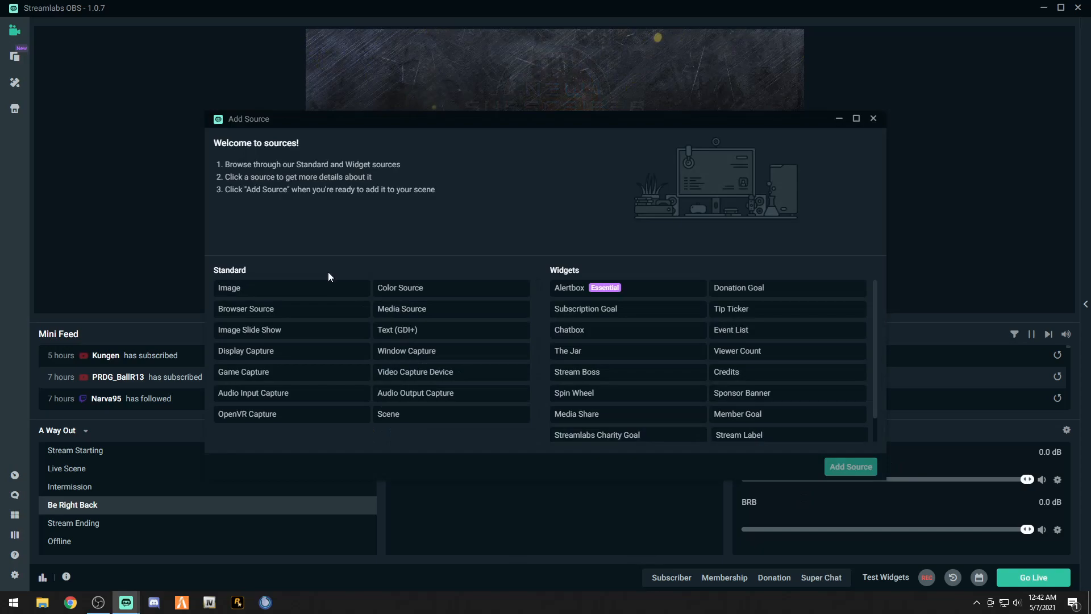
click(403, 312)
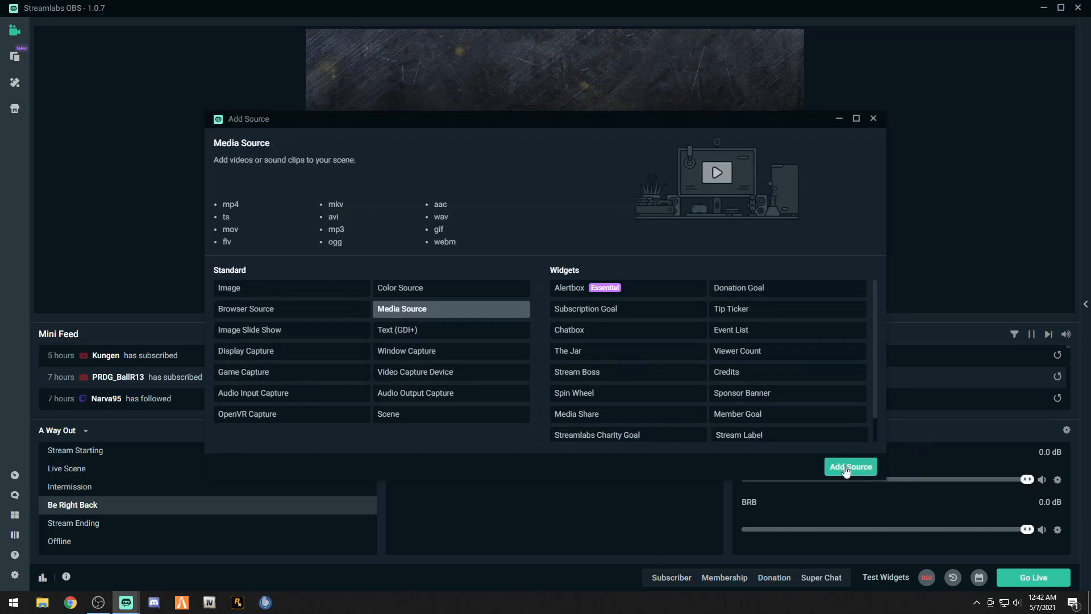
click(873, 119)
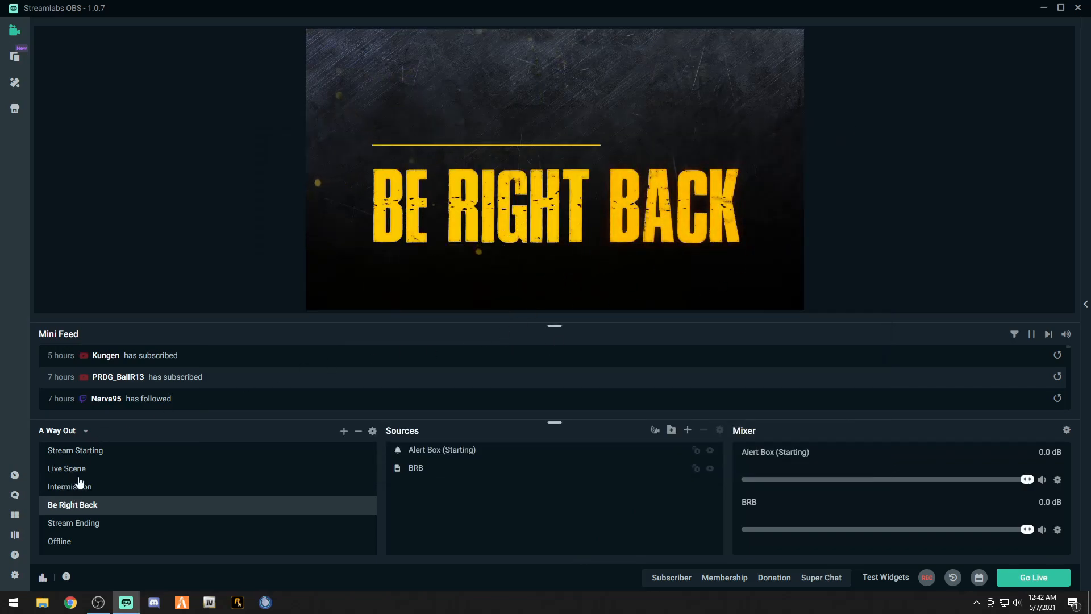
Preview the Stream Ending, Be Right Back, Intermission, Live Scene and Stream Starting scenes, finishing on Live Scene
click(90, 526)
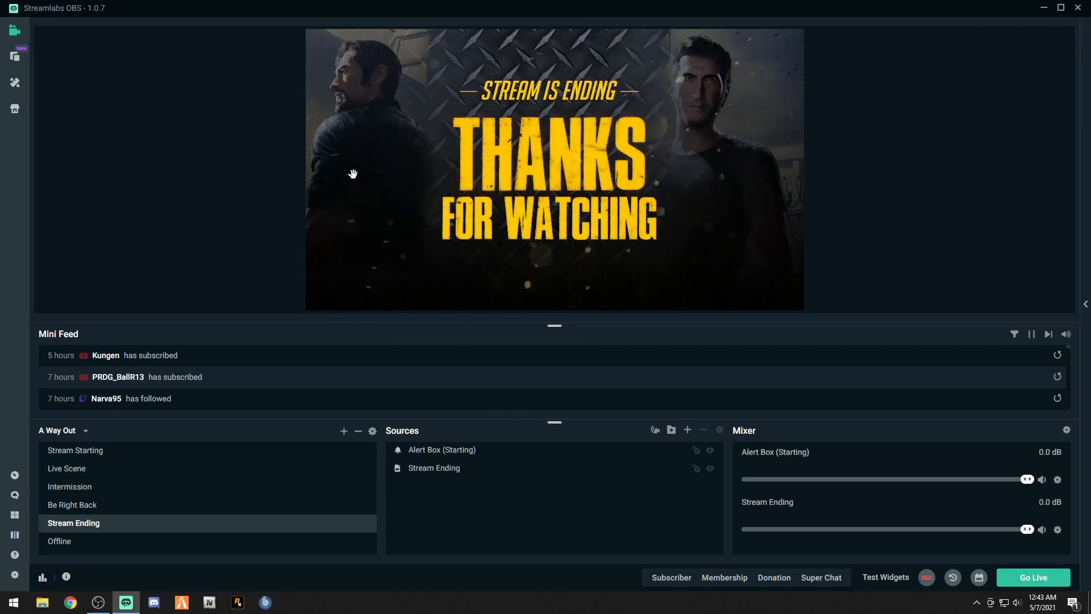
click(69, 505)
click(71, 486)
click(76, 467)
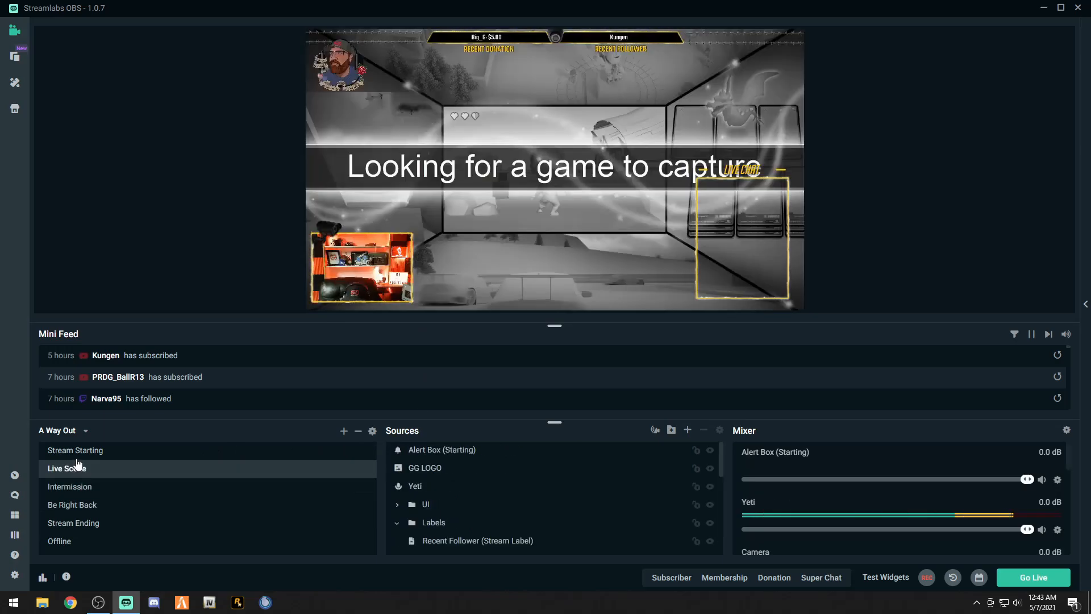
click(81, 451)
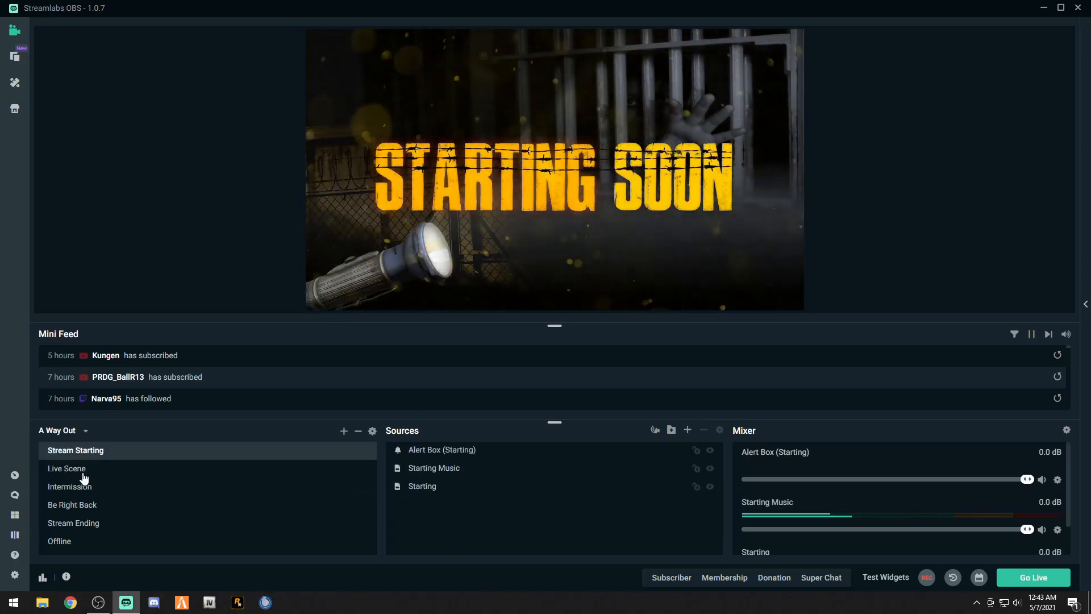
click(83, 475)
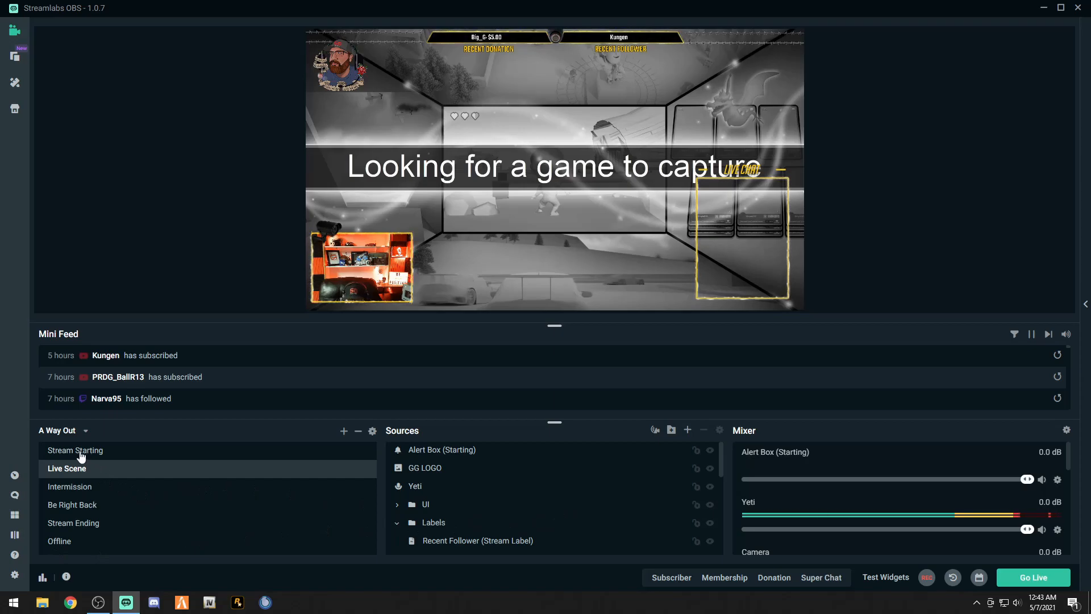
Restore the program window to its smaller size and alternate between Stream Starting and Live Scene, ending on Live Scene
click(1060, 8)
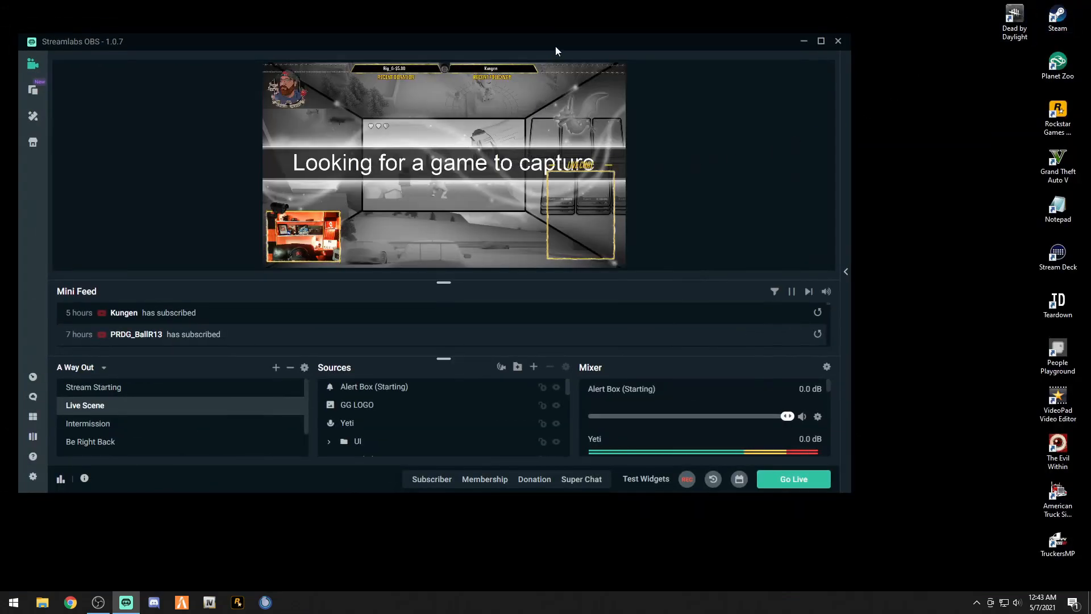
click(100, 389)
click(85, 405)
click(91, 391)
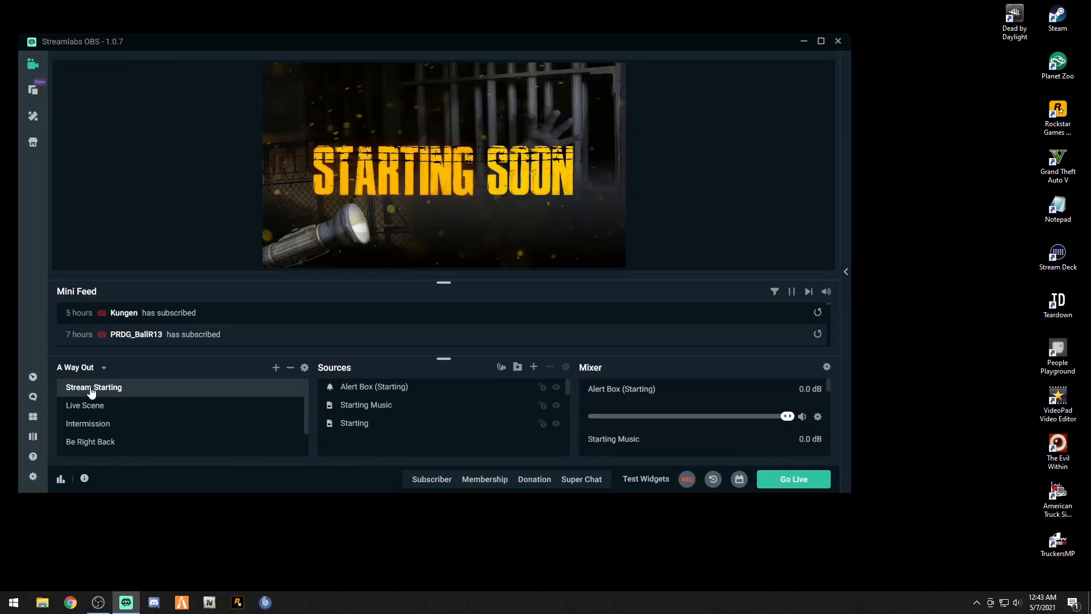
click(90, 404)
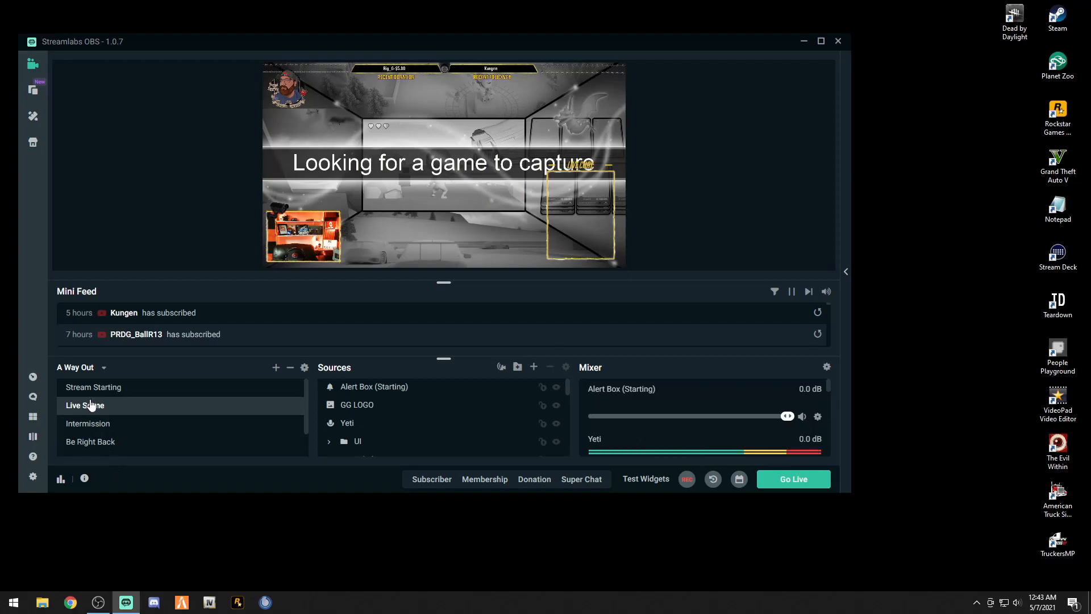
Open the Hotkeys settings and review the streaming, recording and per-scene hotkey entries
click(33, 477)
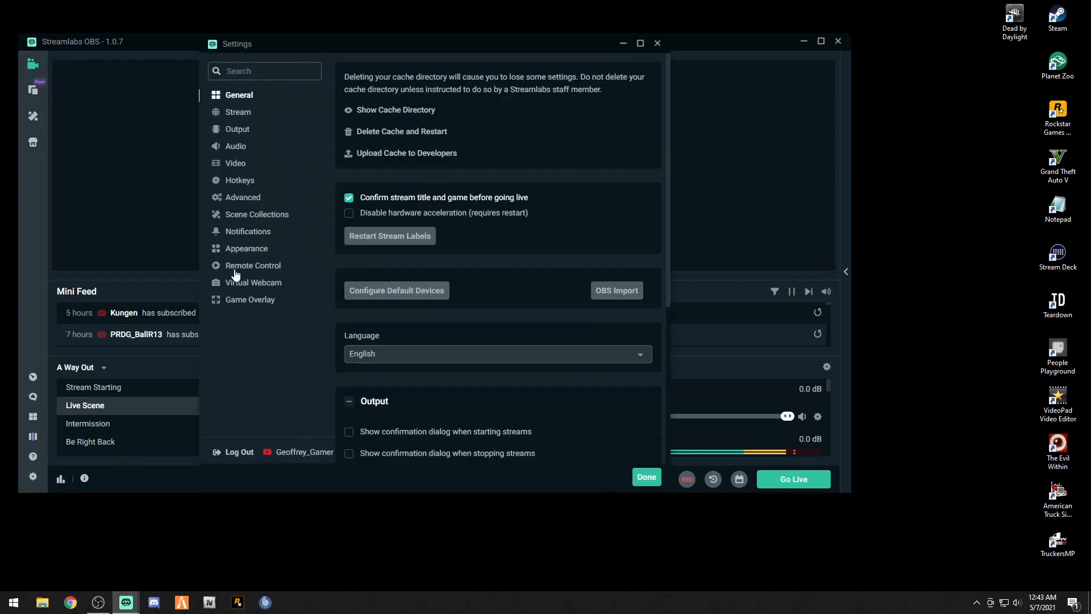
click(241, 182)
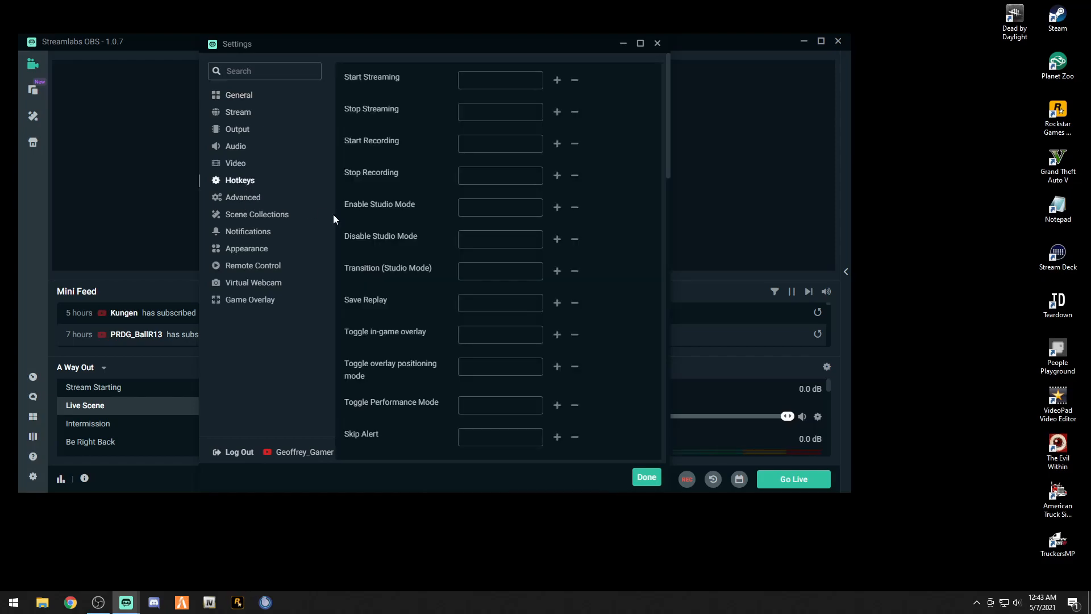
scroll(441, 266, down, 3)
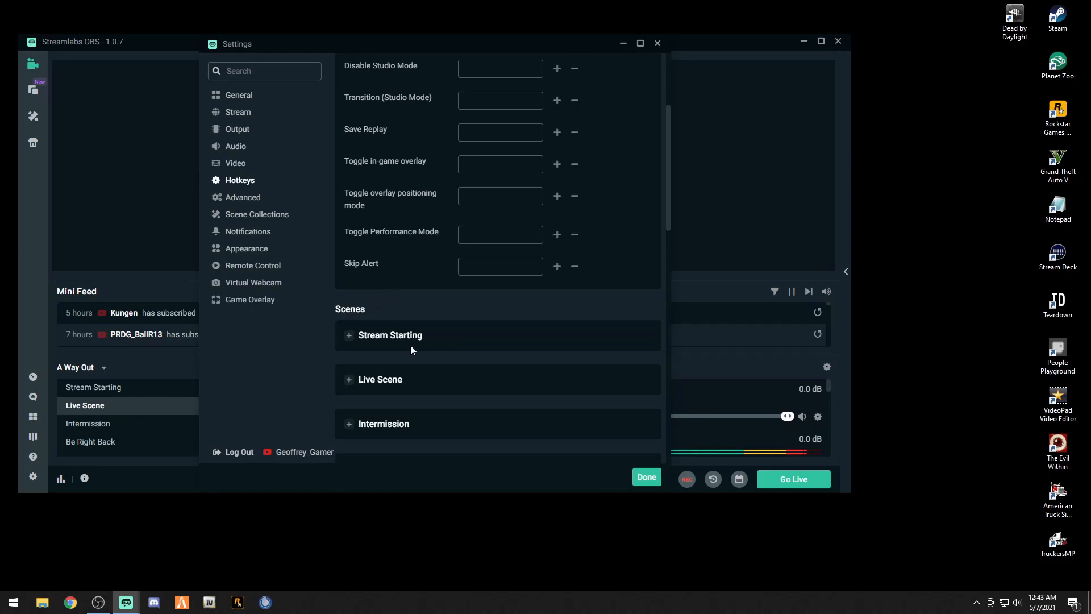
scroll(413, 336, down, 2)
scroll(412, 335, up, 5)
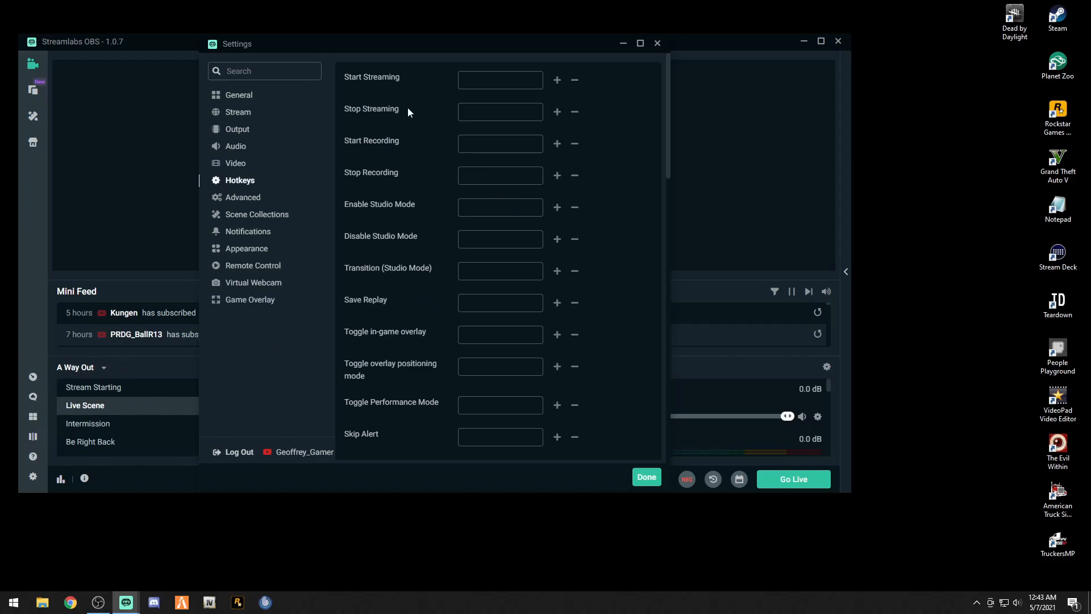
scroll(400, 264, down, 7)
scroll(400, 270, up, 1)
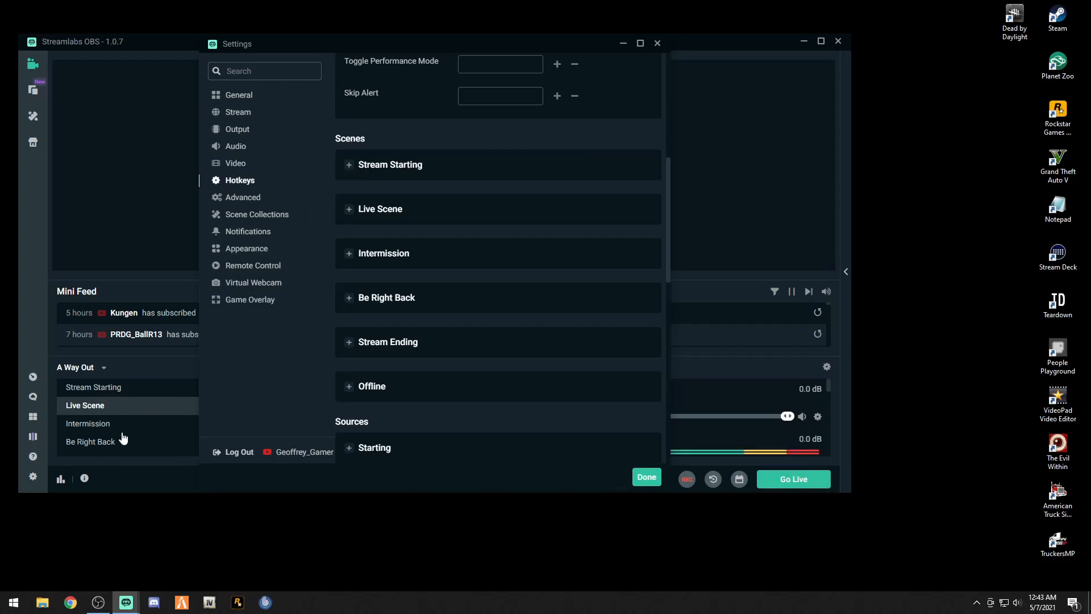
Switch to the Stream Starting scene, return to the Hotkeys settings and expand the Live Scene hotkeys
click(95, 388)
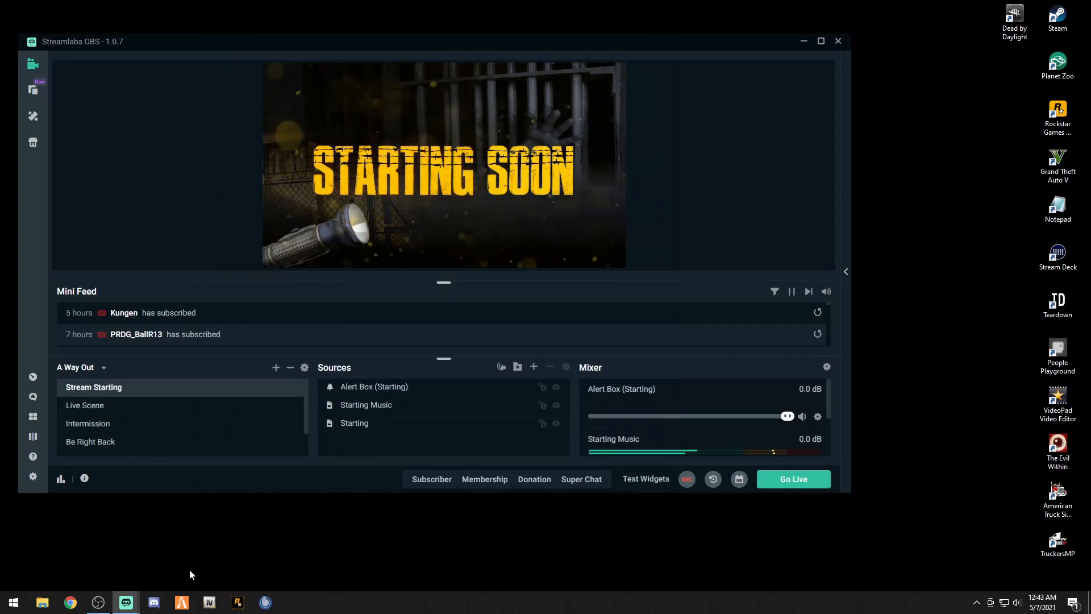
mouse_move(126, 601)
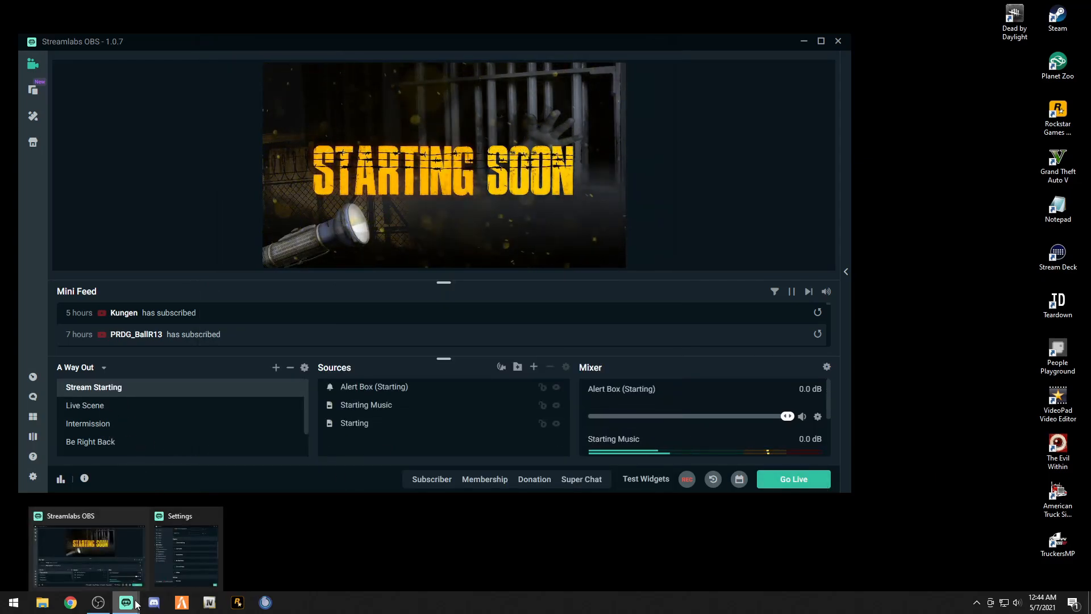
click(194, 568)
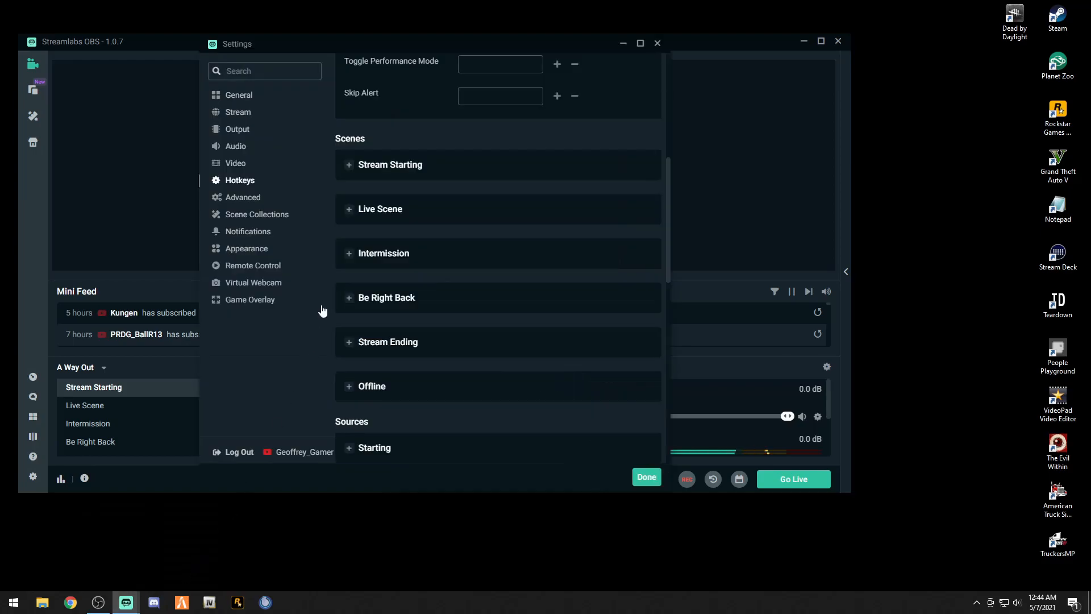
click(351, 212)
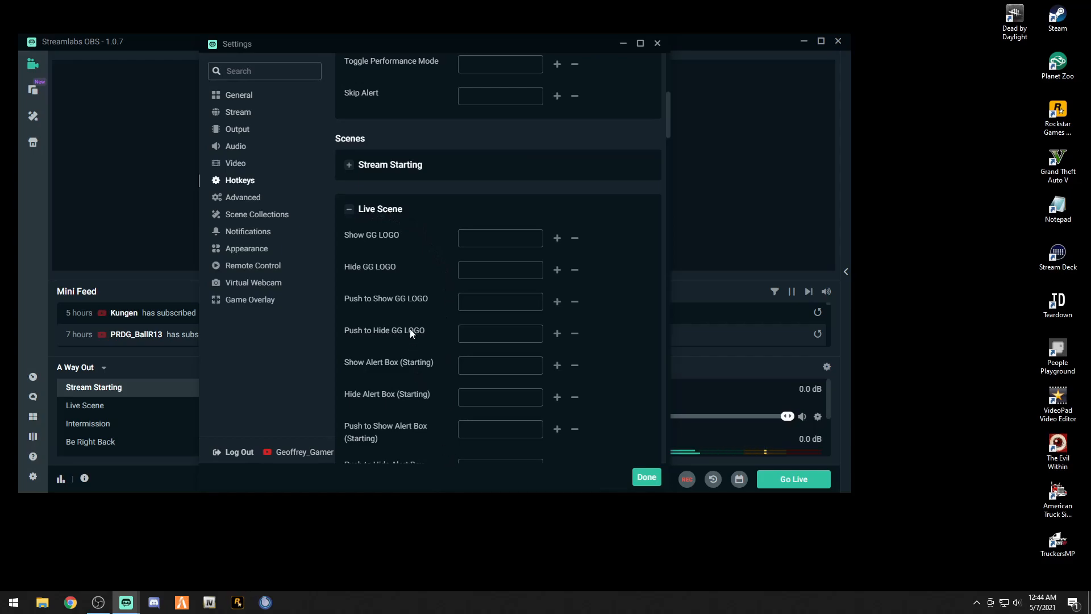
Assign Ctrl+L to both Show GG LOGO and Hide GG LOGO in the Live Scene hotkeys
scroll(403, 299, up, 1)
scroll(404, 298, down, 1)
click(480, 239)
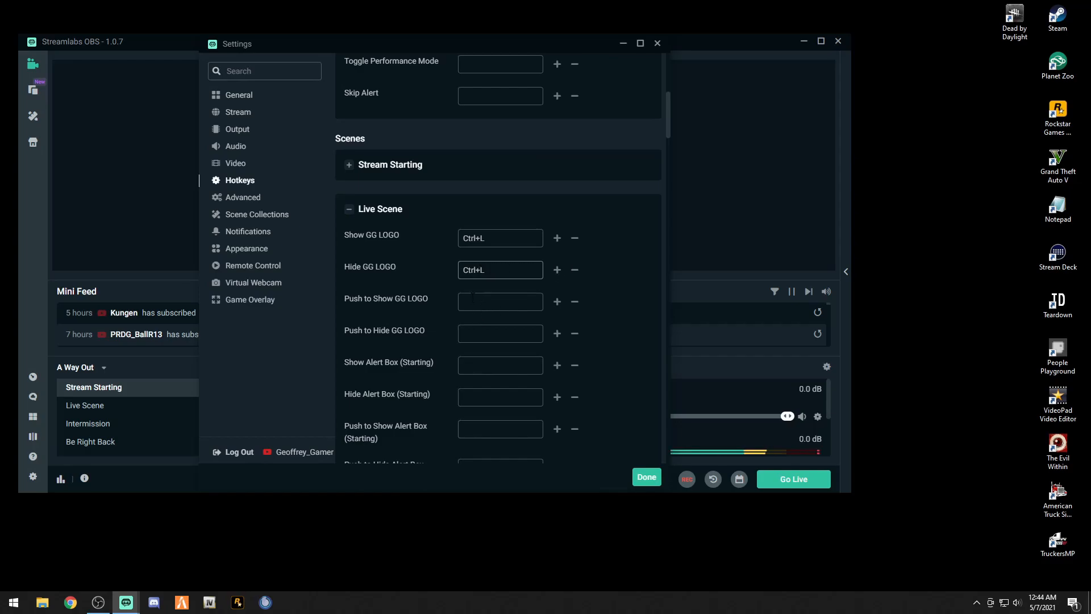
Assign Ctrl+L to the Switch to scene hotkey at the end of the Live Scene entries
scroll(473, 298, down, 3)
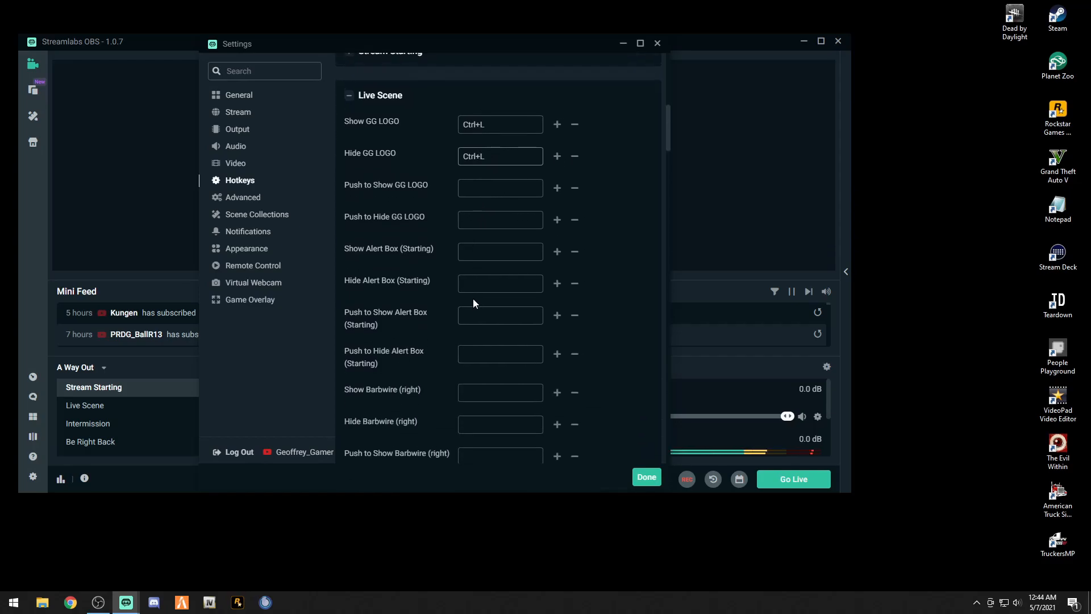
scroll(473, 298, down, 5)
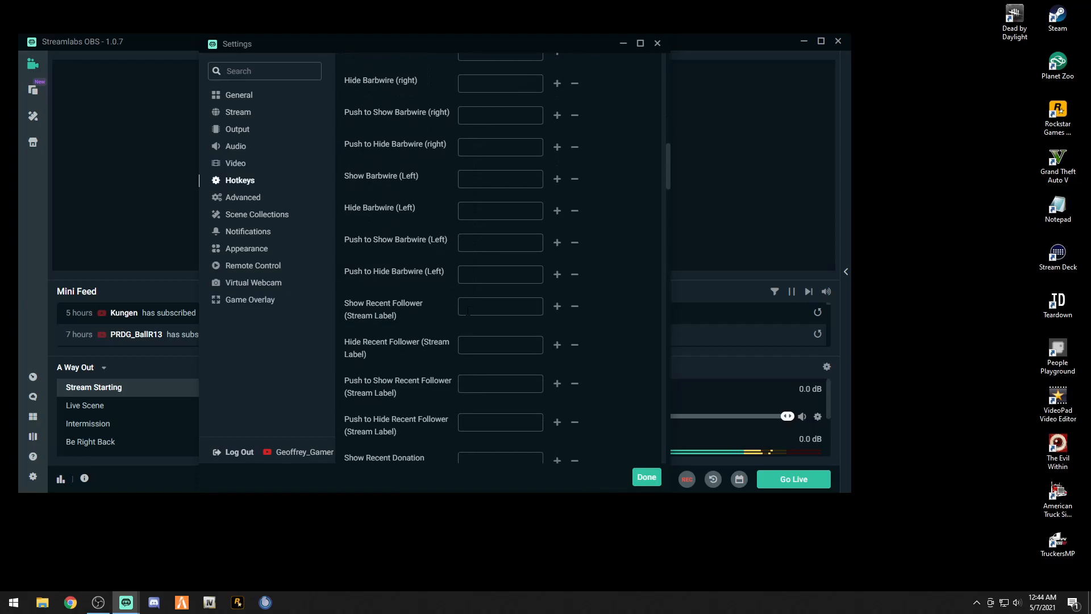
scroll(460, 322, down, 8)
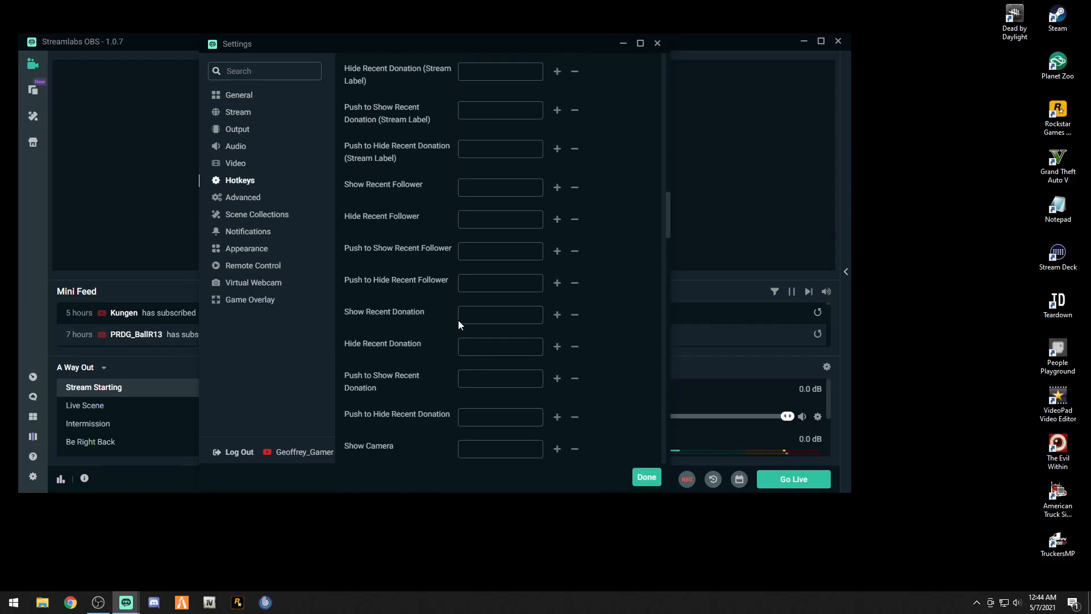
scroll(453, 259, down, 10)
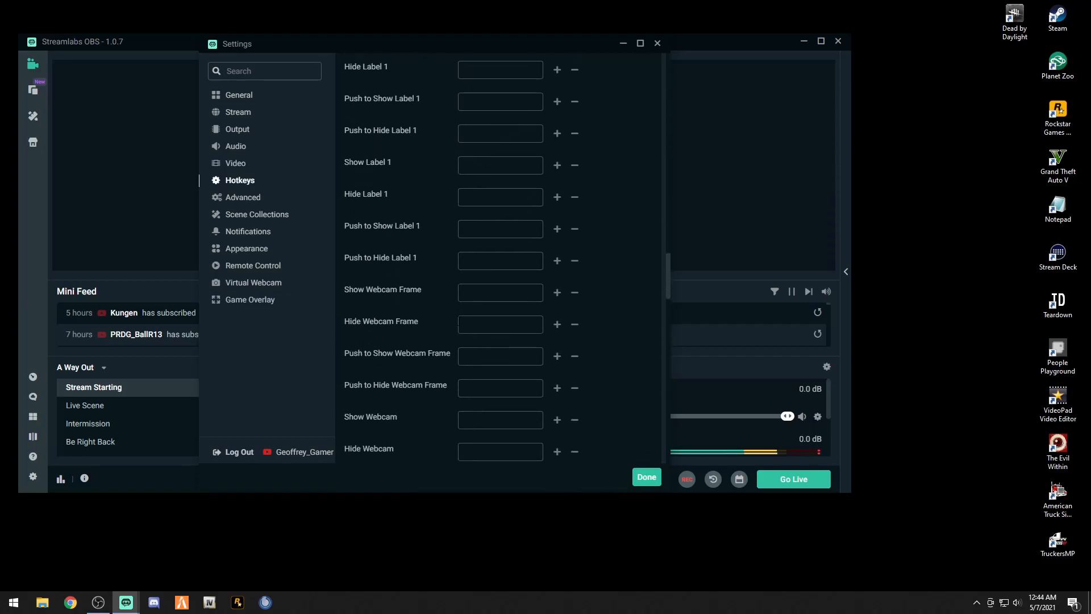
scroll(458, 320, down, 9)
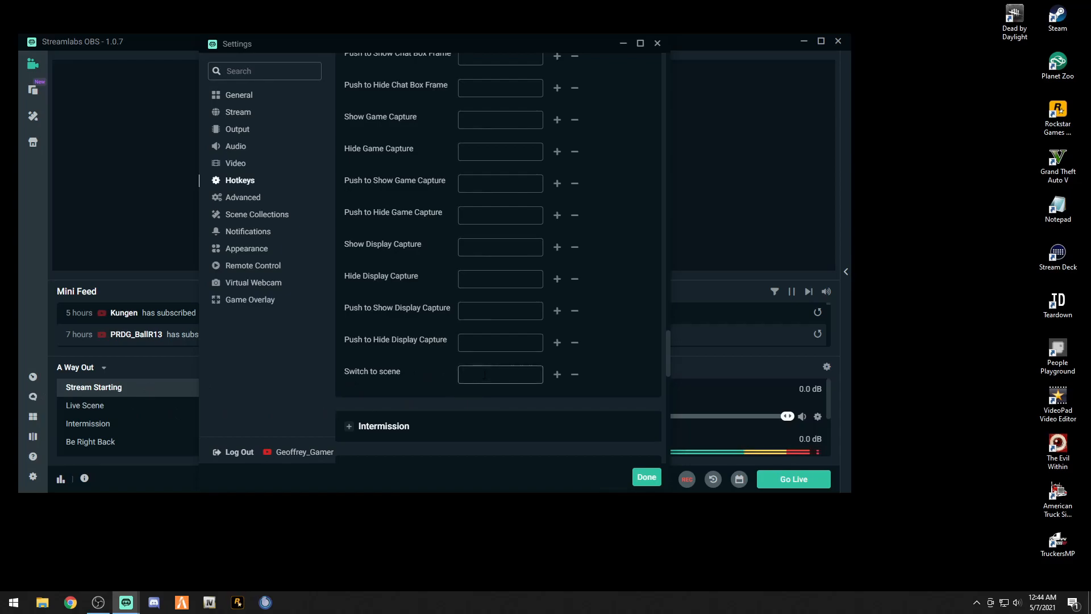
key(ctrl+l)
Set both the Show GG LOGO and Hide GG LOGO hotkeys of Live Scene to Ctrl+G
scroll(548, 251, up, 10)
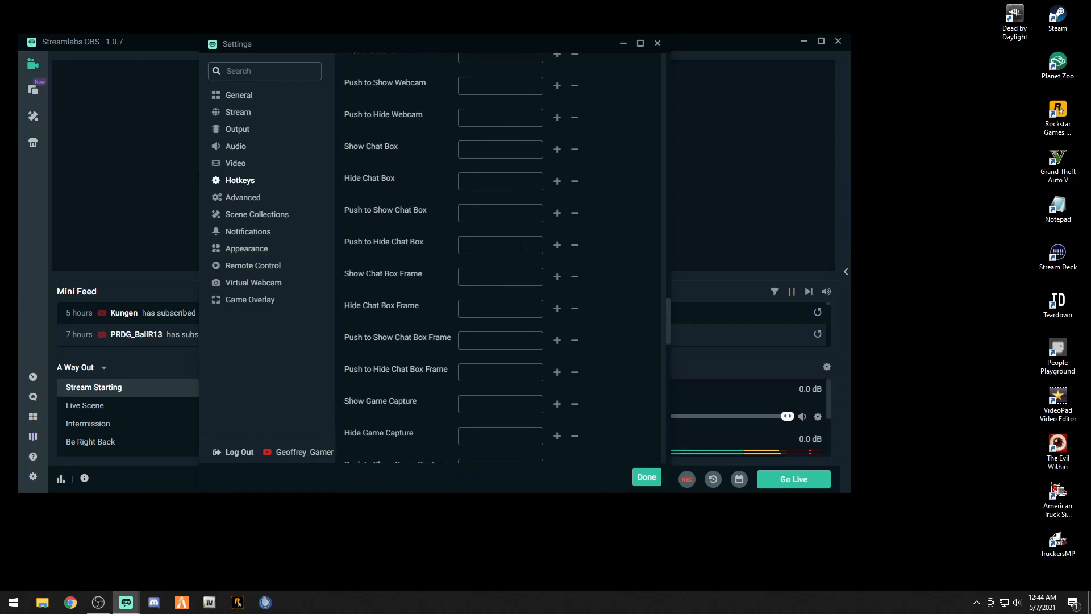
scroll(520, 249, up, 10)
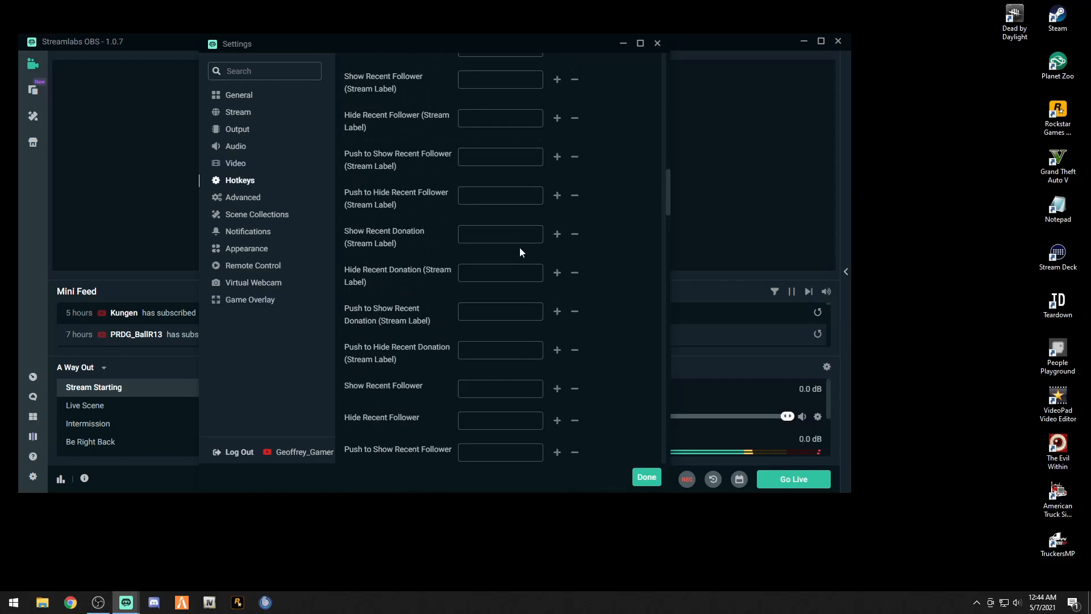
scroll(519, 248, up, 6)
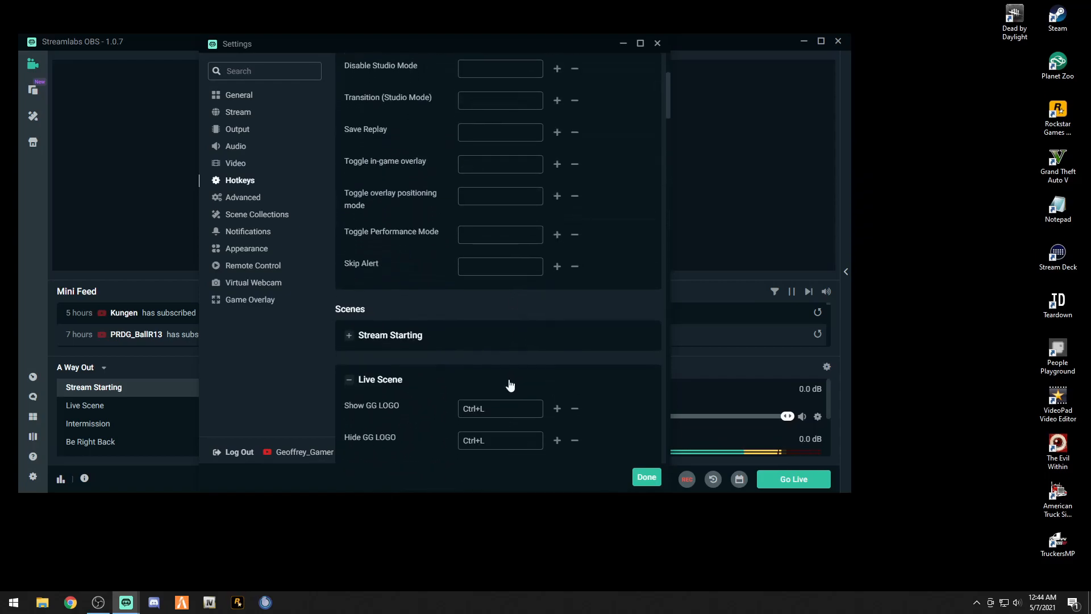
scroll(509, 375, down, 2)
click(500, 351)
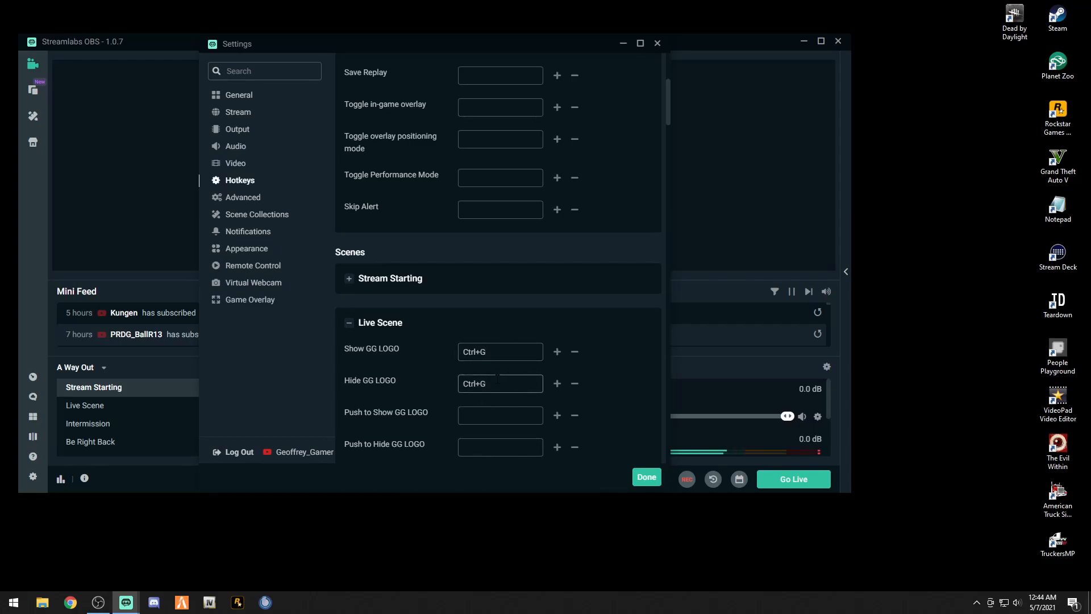
Assign Ctrl+H to both Hide Camera and Show Camera in the Live Scene hotkeys
scroll(436, 400, down, 15)
scroll(437, 397, down, 5)
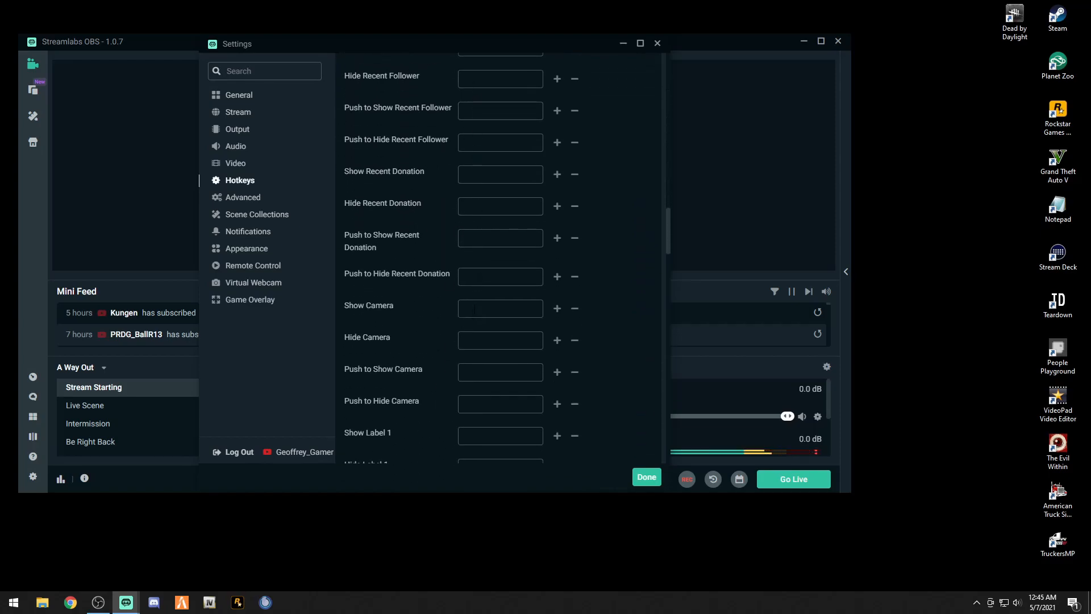
click(478, 340)
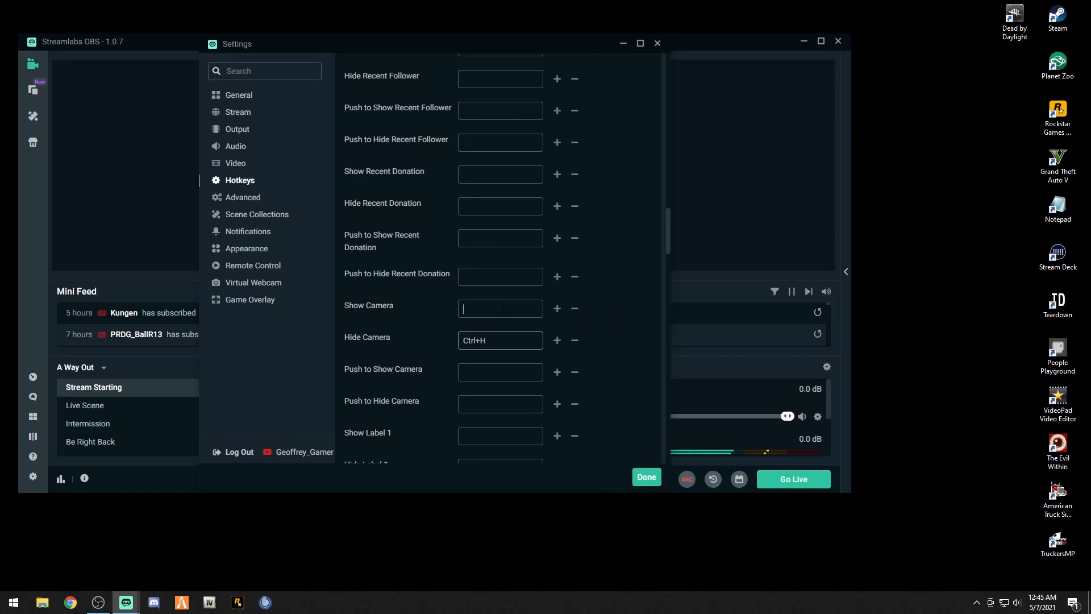
key(ctrl+h)
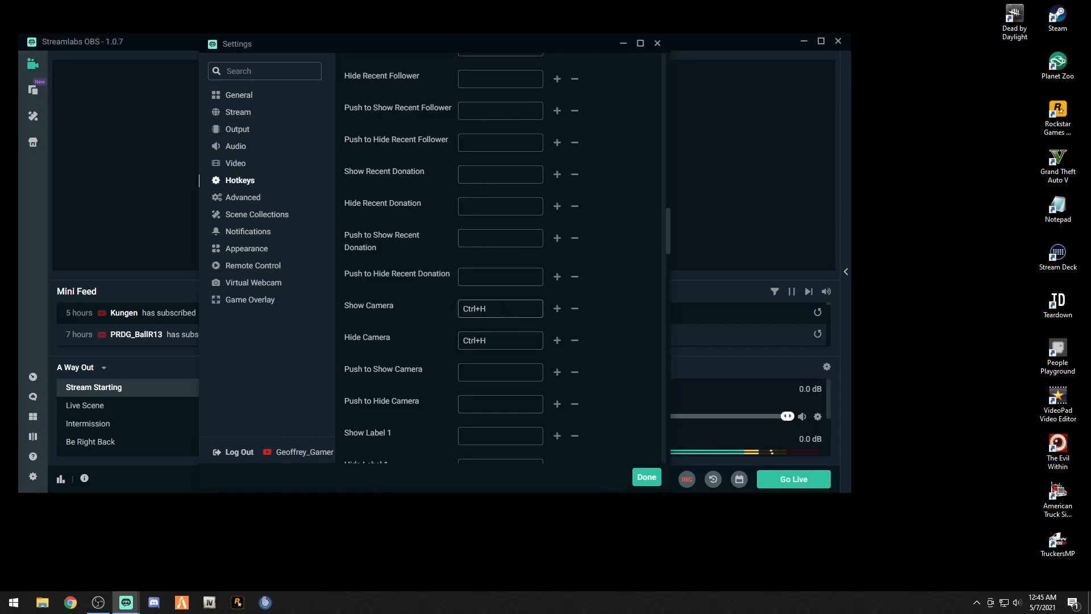
Assign Ctrl+E to the Switch to scene hotkey of the Stream Ending scene
scroll(490, 353, down, 15)
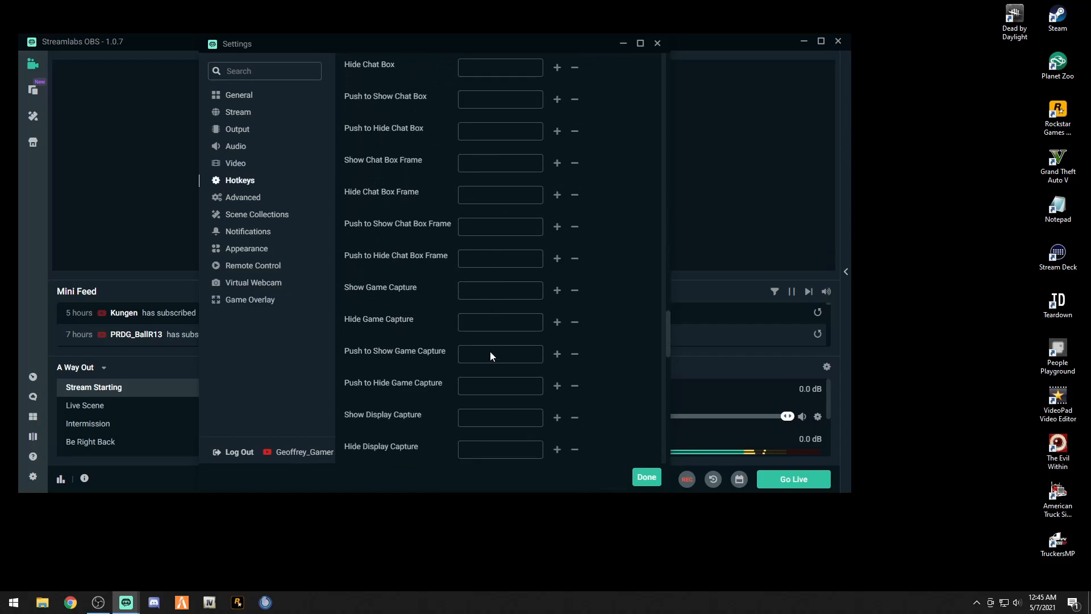
scroll(490, 352, down, 6)
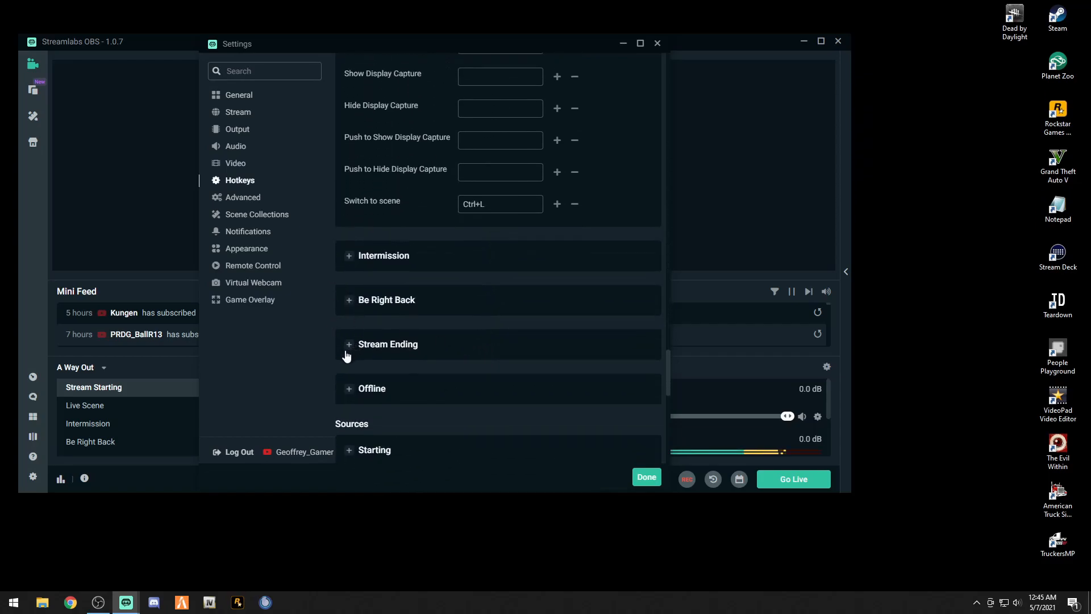
click(347, 348)
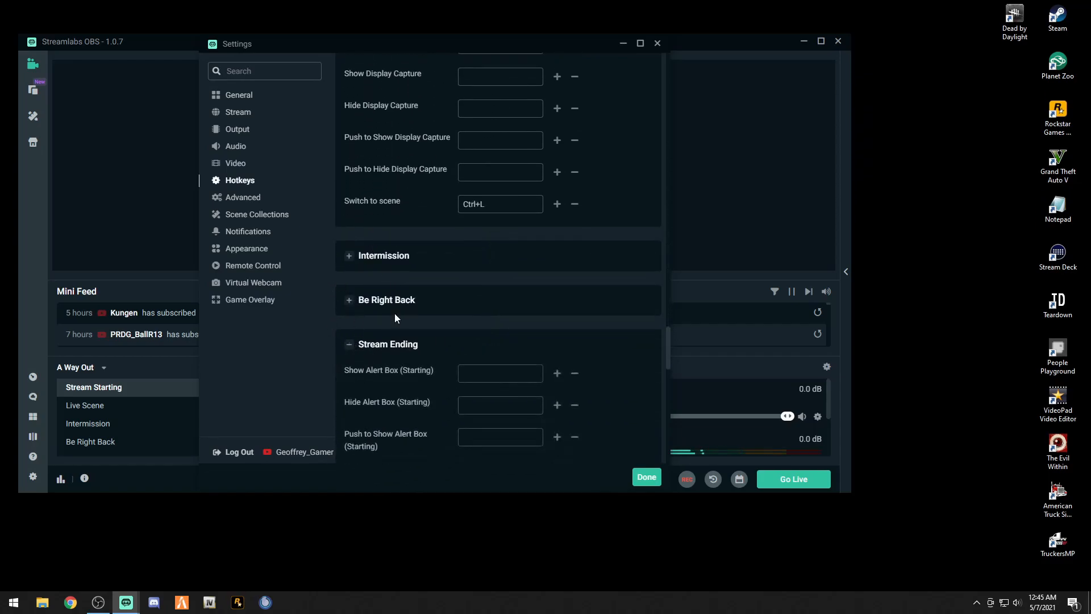
scroll(575, 353, down, 5)
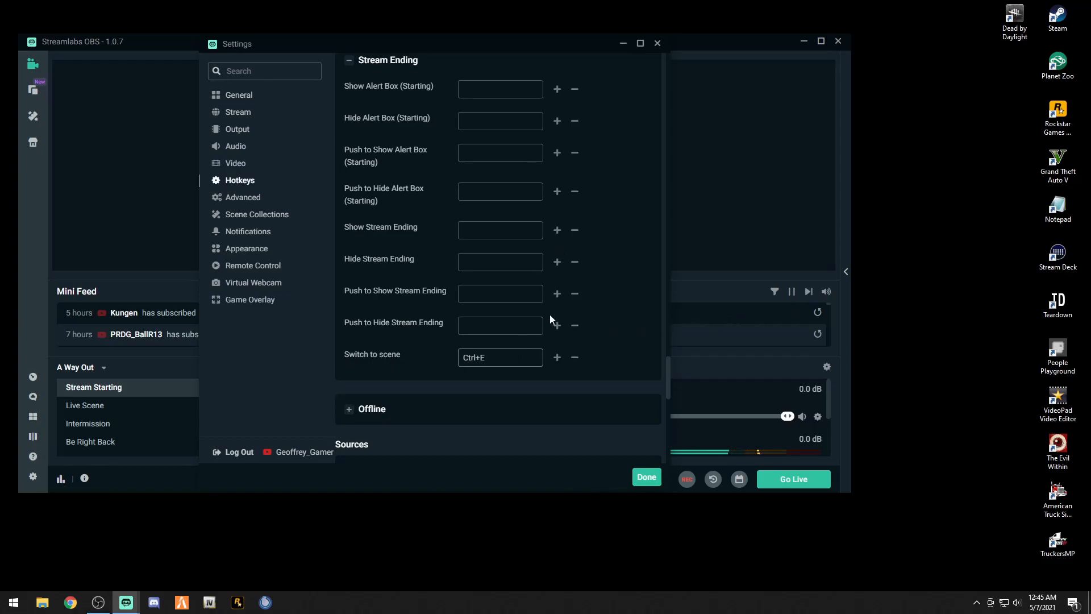
Assign Ctrl+B to the Switch to scene hotkey of the Be Right Back scene and save the settings
scroll(514, 313, up, 6)
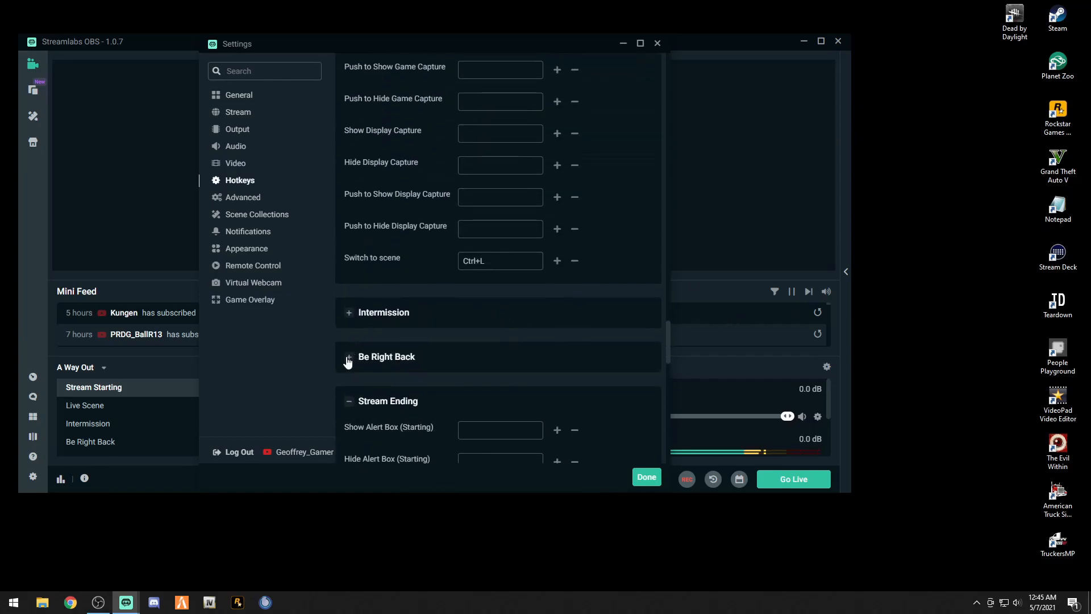
click(348, 358)
scroll(465, 370, down, 5)
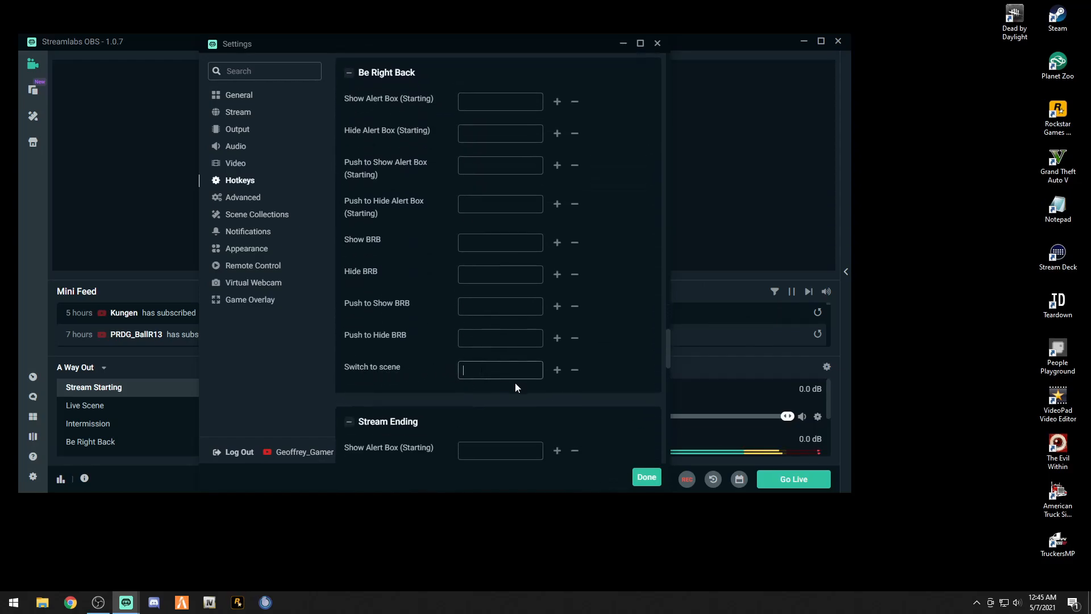
key(ctrl+b)
scroll(521, 316, down, 15)
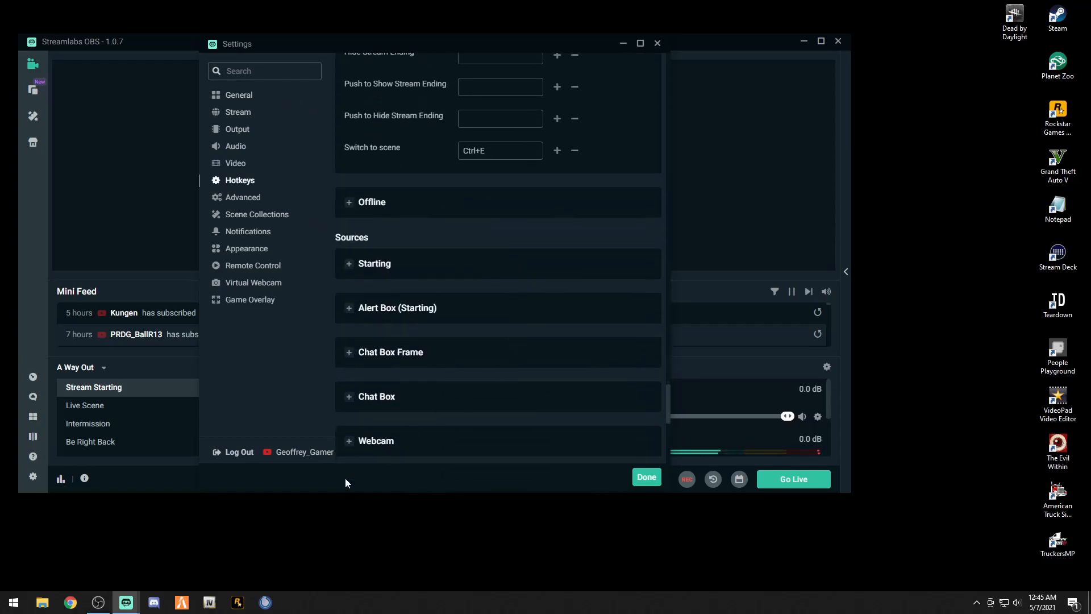
scroll(404, 308, down, 3)
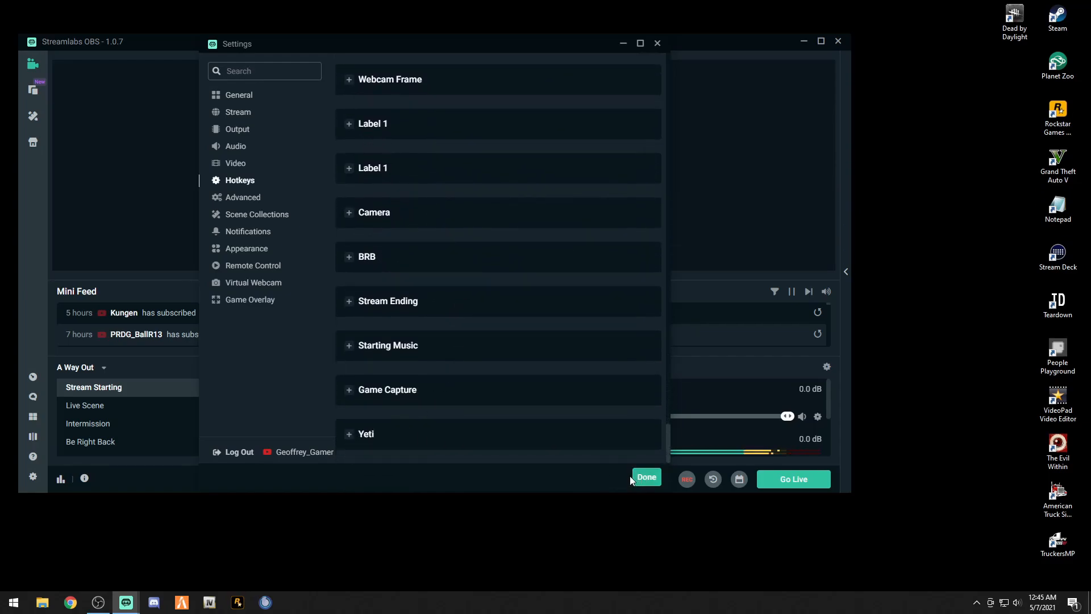
click(646, 478)
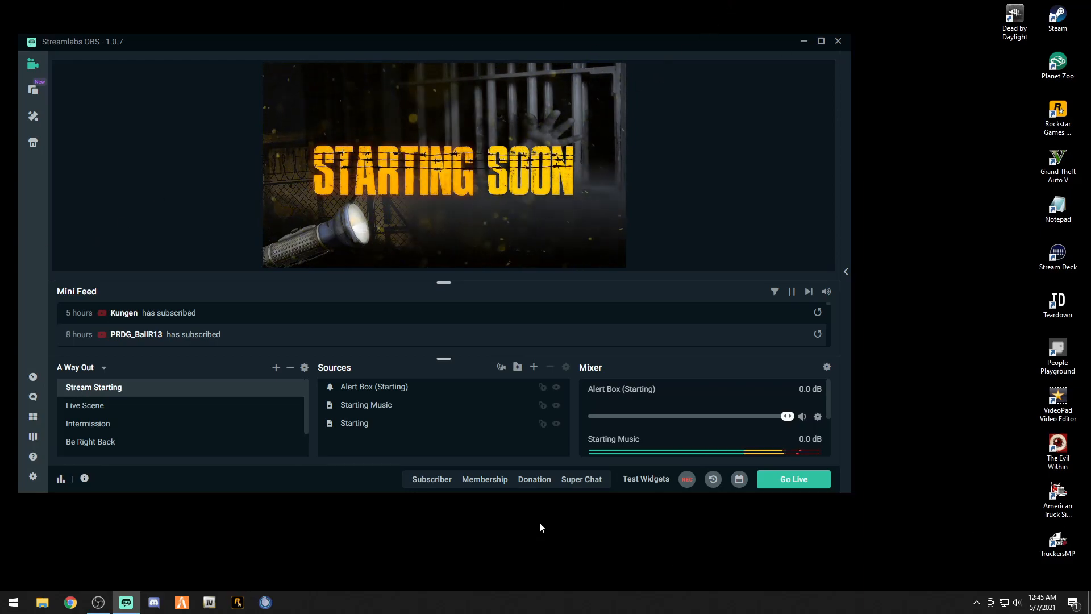
Switch to Live Scene and clear both its Show Camera and Hide Camera hotkeys
key(F2)
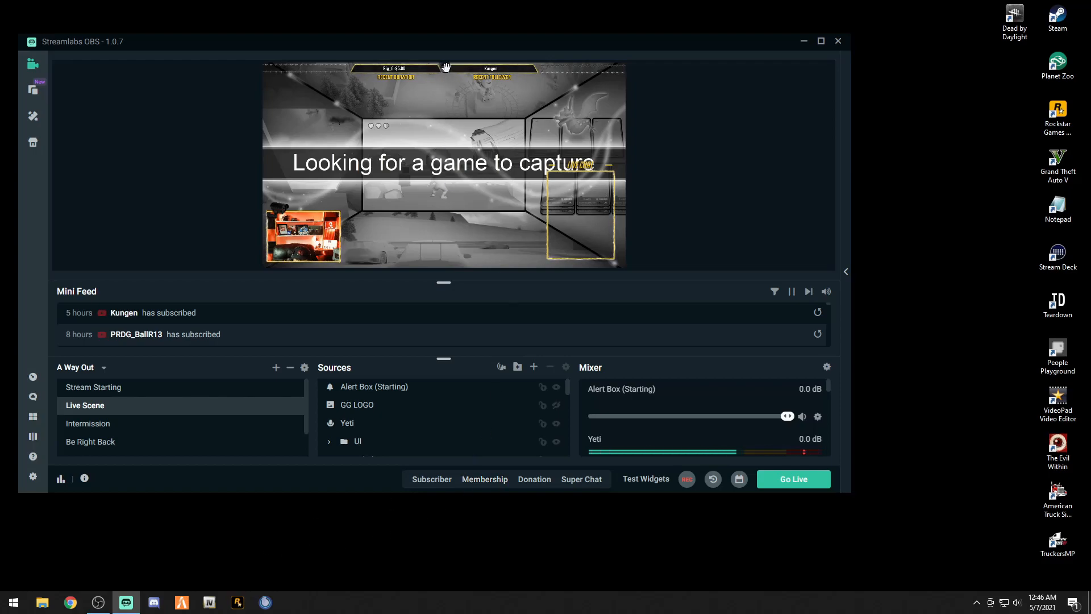
click(33, 476)
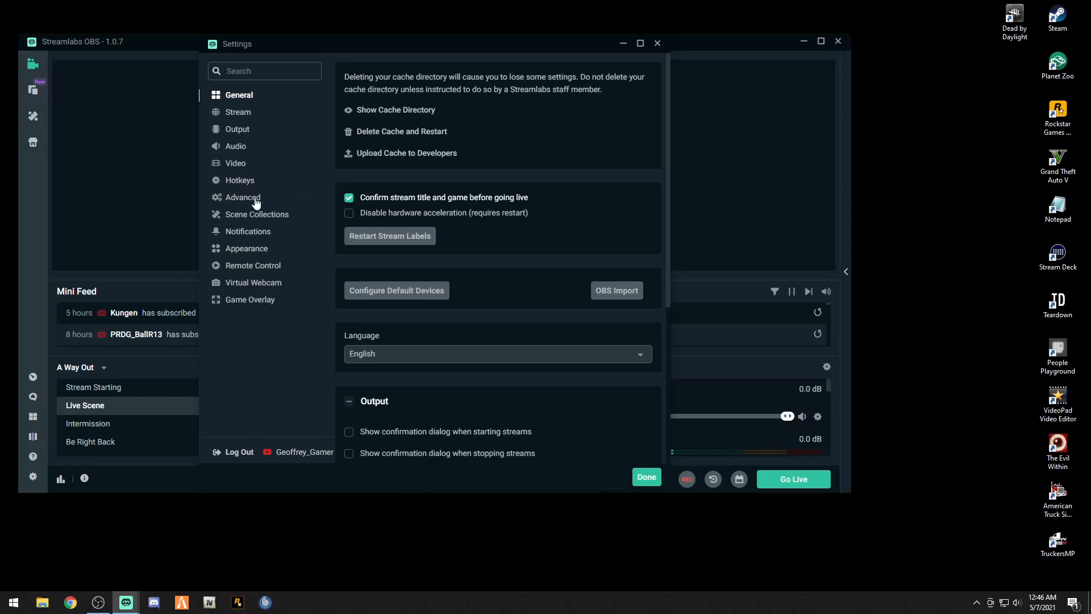
click(250, 182)
scroll(491, 351, down, 2)
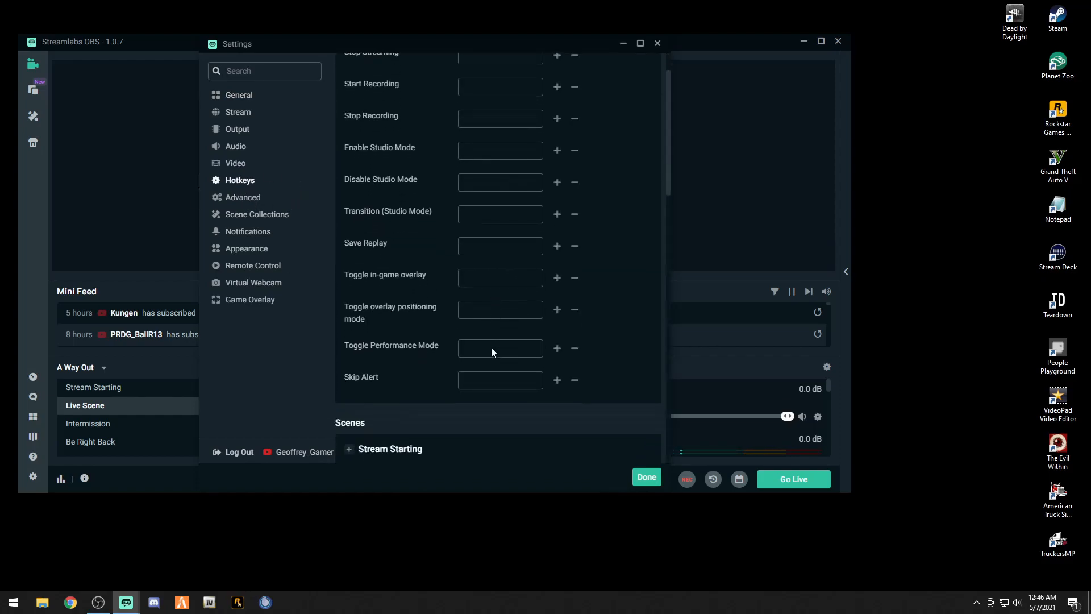
scroll(490, 351, down, 2)
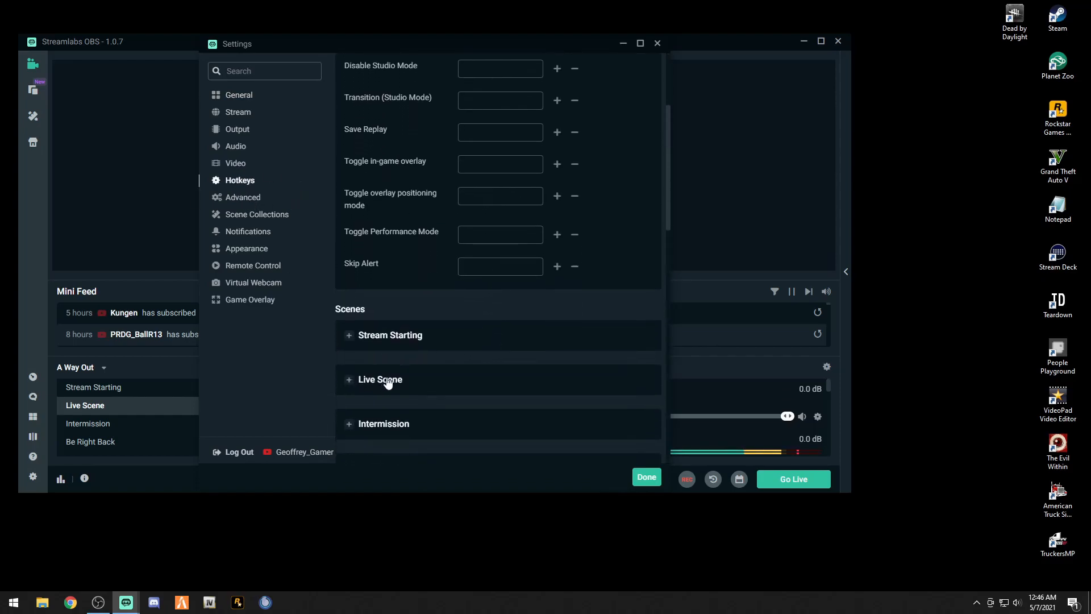
click(348, 380)
scroll(462, 390, down, 4)
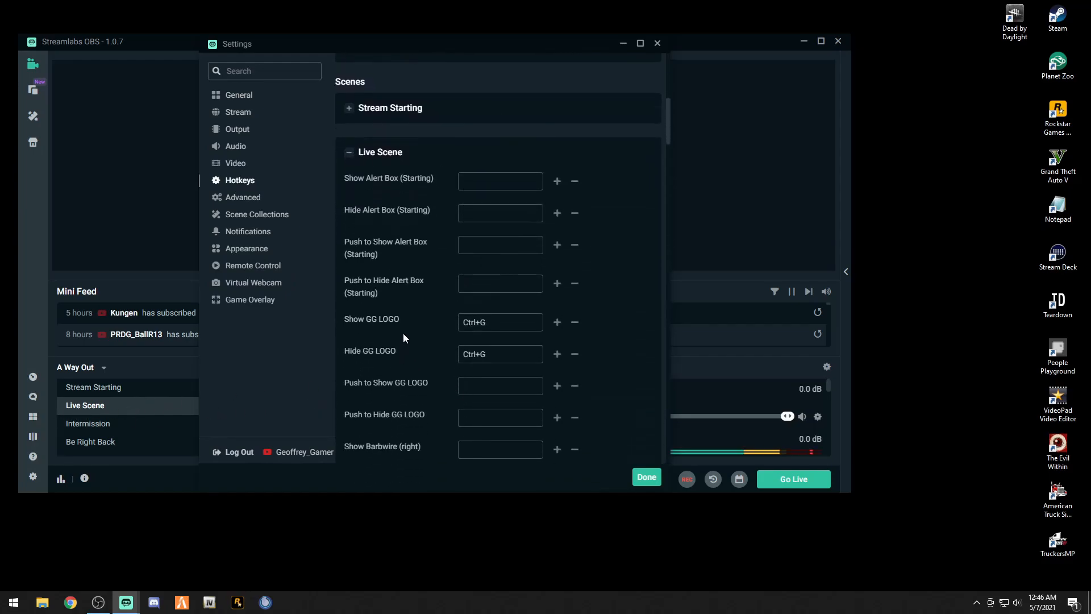
scroll(403, 335, down, 4)
scroll(401, 302, down, 5)
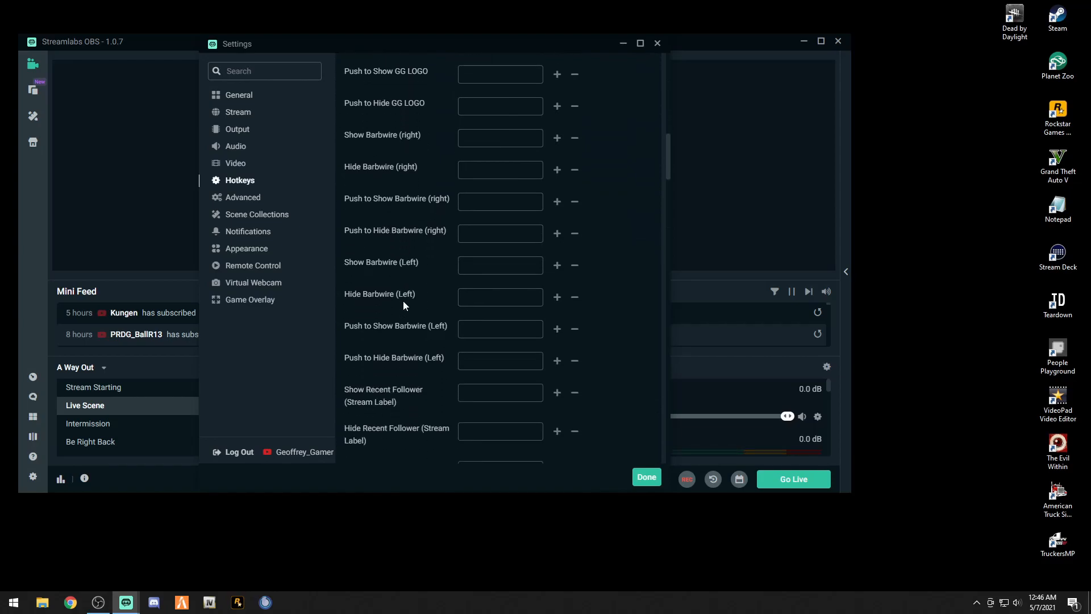
scroll(403, 306, down, 6)
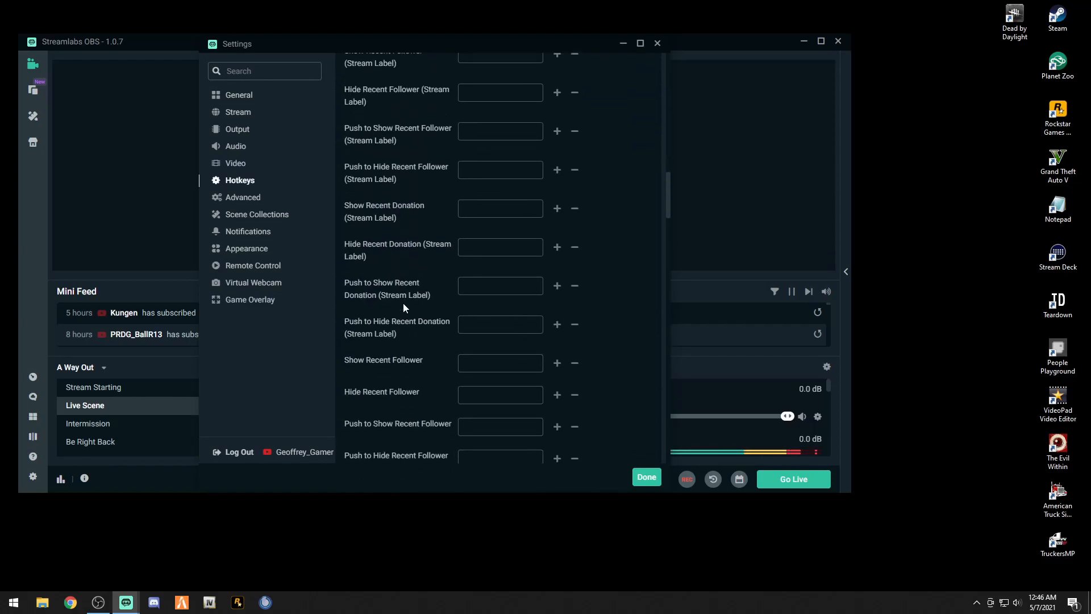
scroll(402, 307, down, 1)
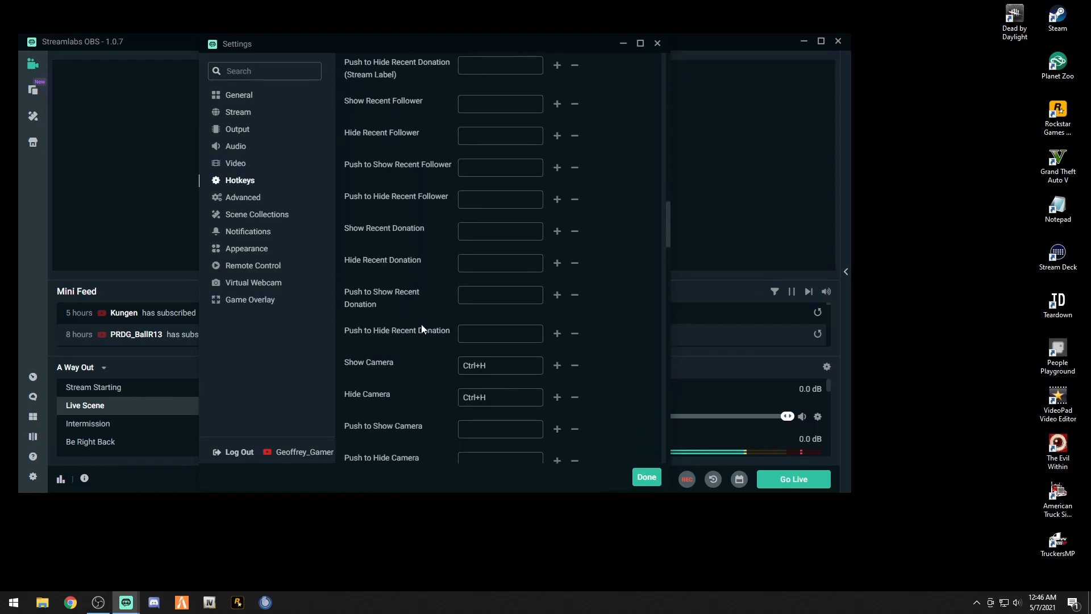
click(575, 397)
Assign Ctrl+H to both Show Webcam and Hide Webcam in the Live Scene hotkeys and save the settings
scroll(518, 376, down, 4)
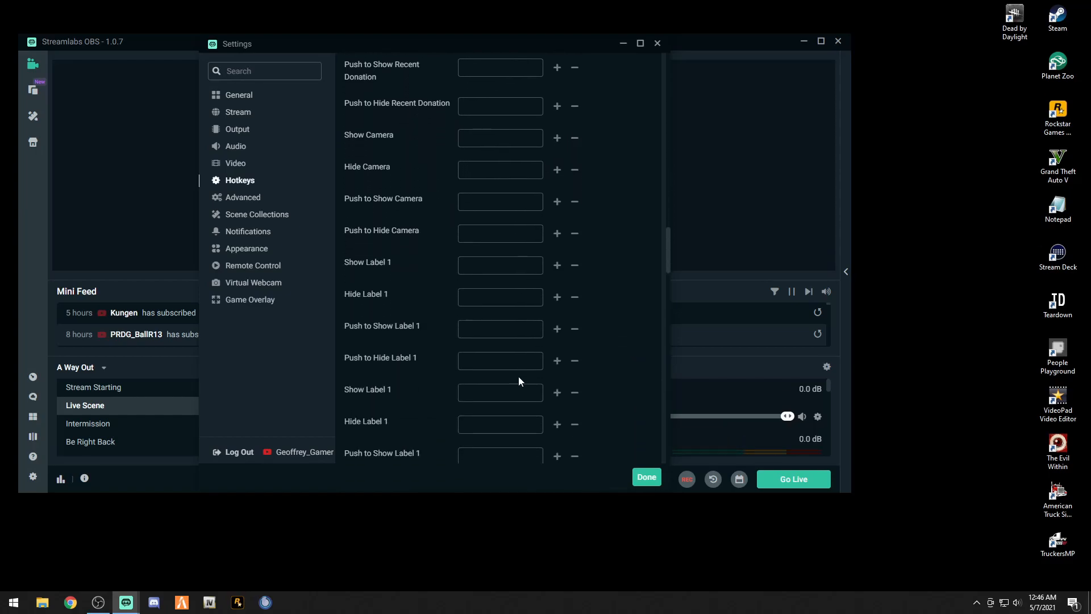
scroll(518, 376, down, 3)
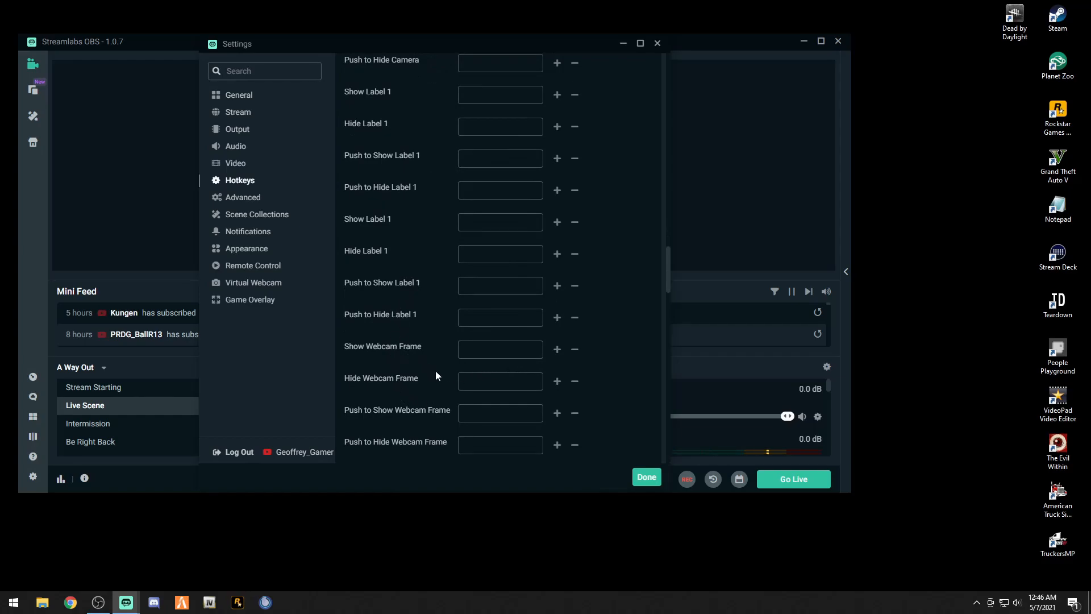
scroll(436, 372, down, 2)
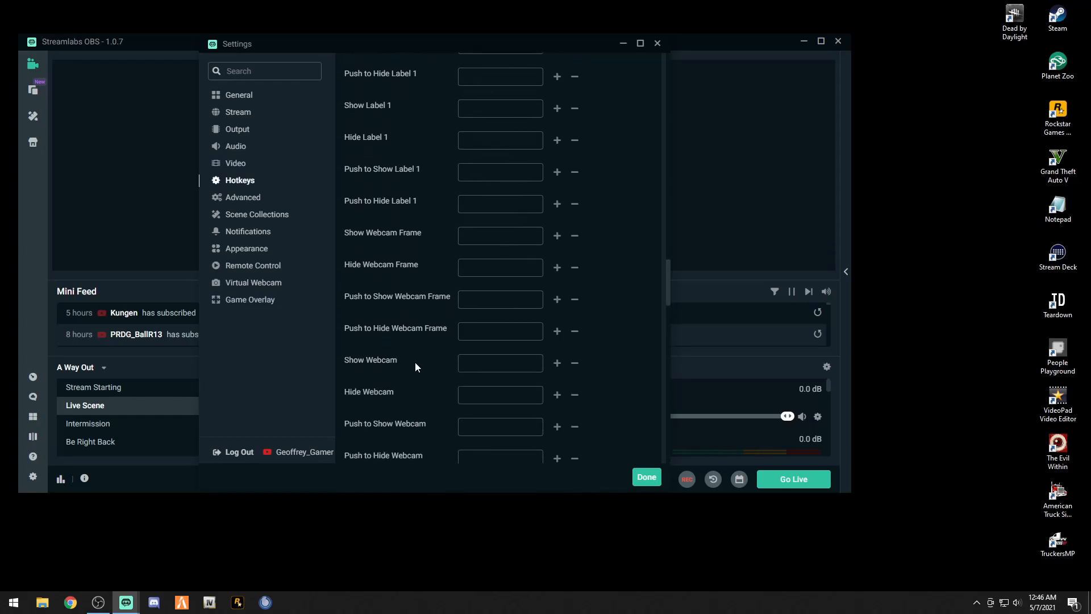
click(476, 363)
key(ctrl+h)
key(ctrl+h)
click(634, 477)
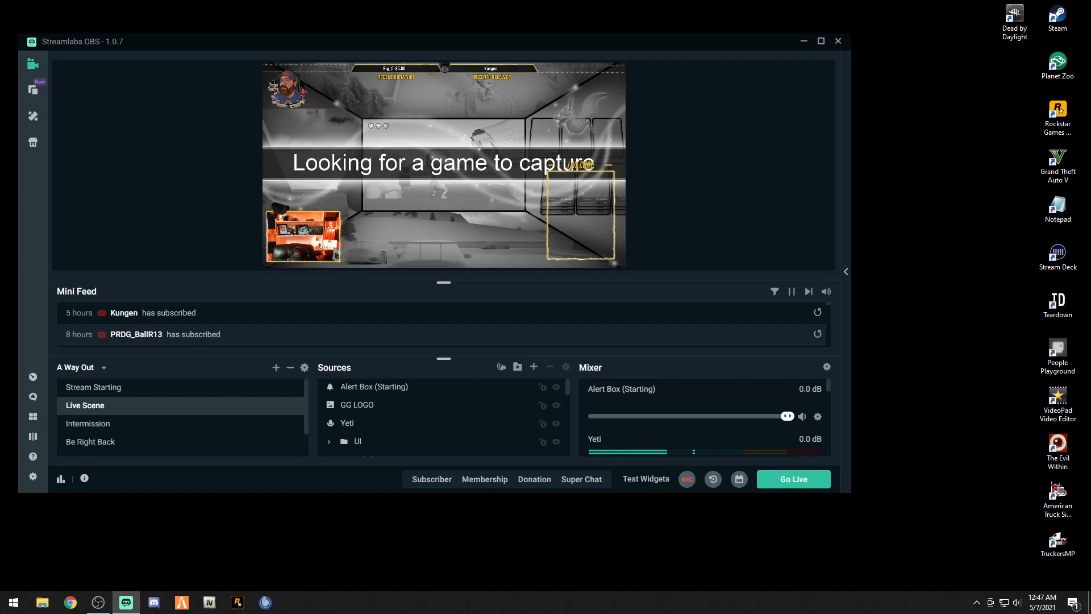
Test the scene hotkeys by switching to Be Right Back and on to Stream Ending
click(1055, 259)
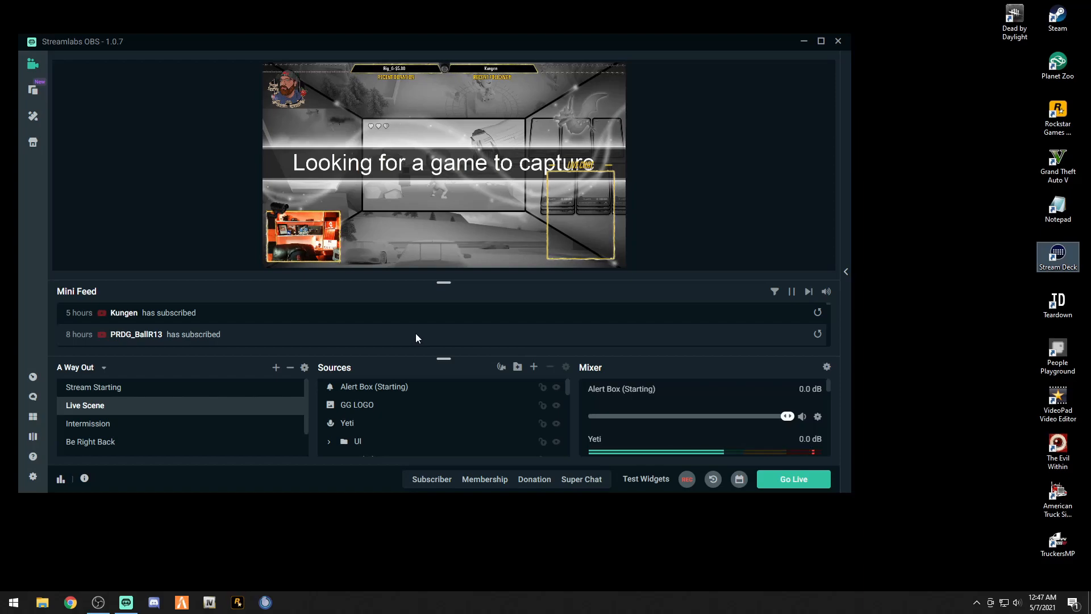
key(F4)
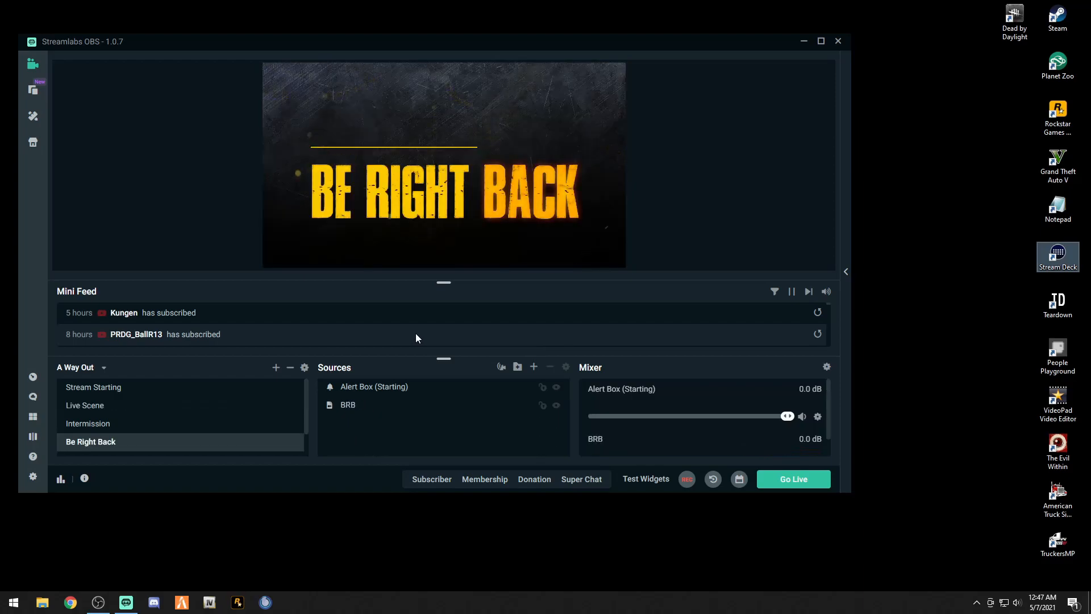
key(F5)
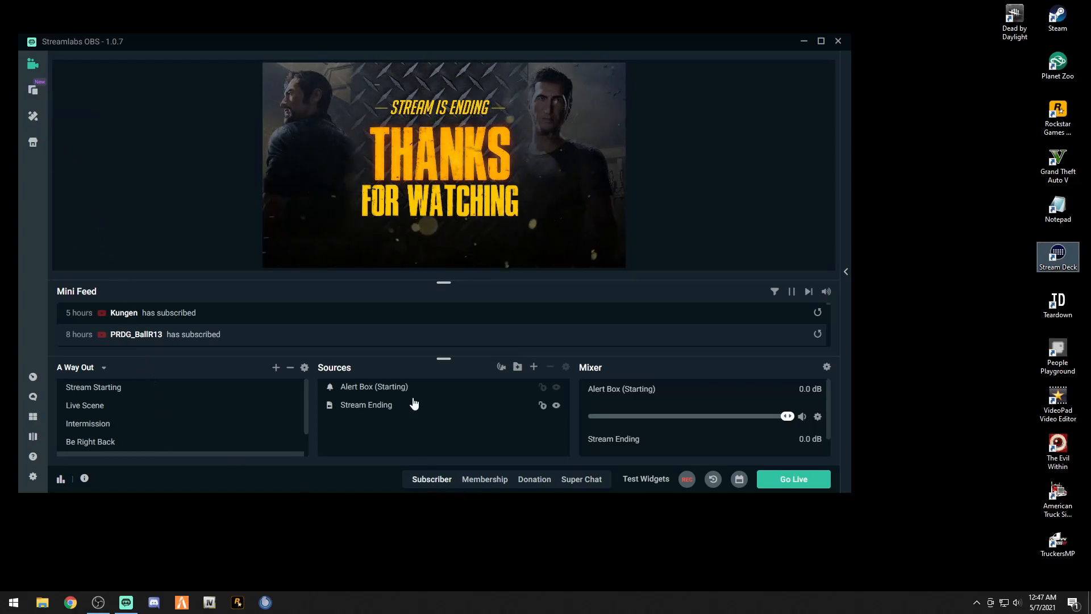
Trigger the Subscriber, Donation, Membership and Super Chat test alerts on the Stream Ending scene
click(429, 482)
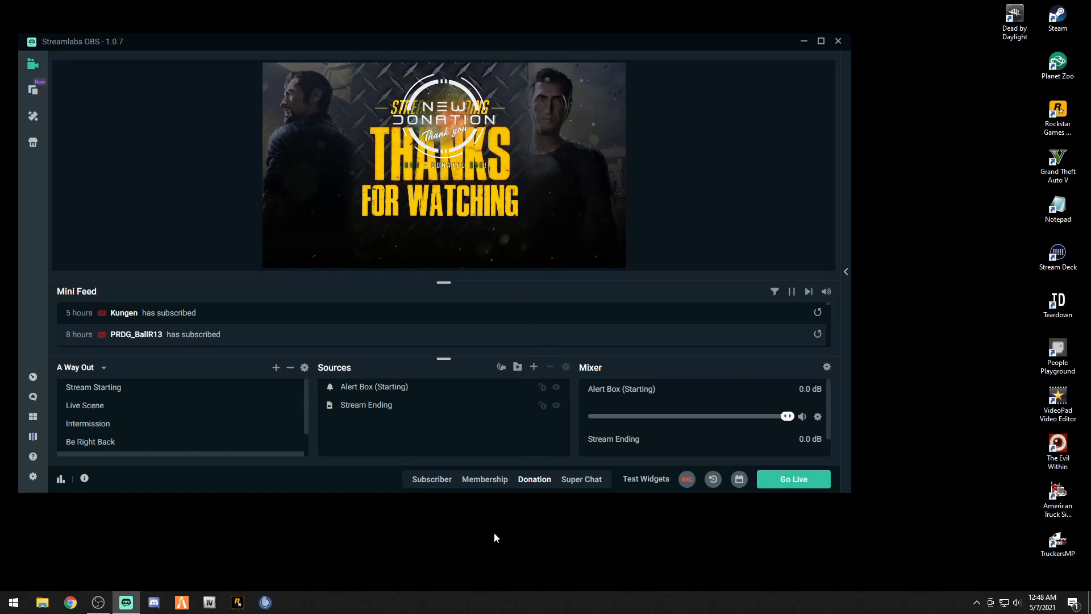
click(484, 479)
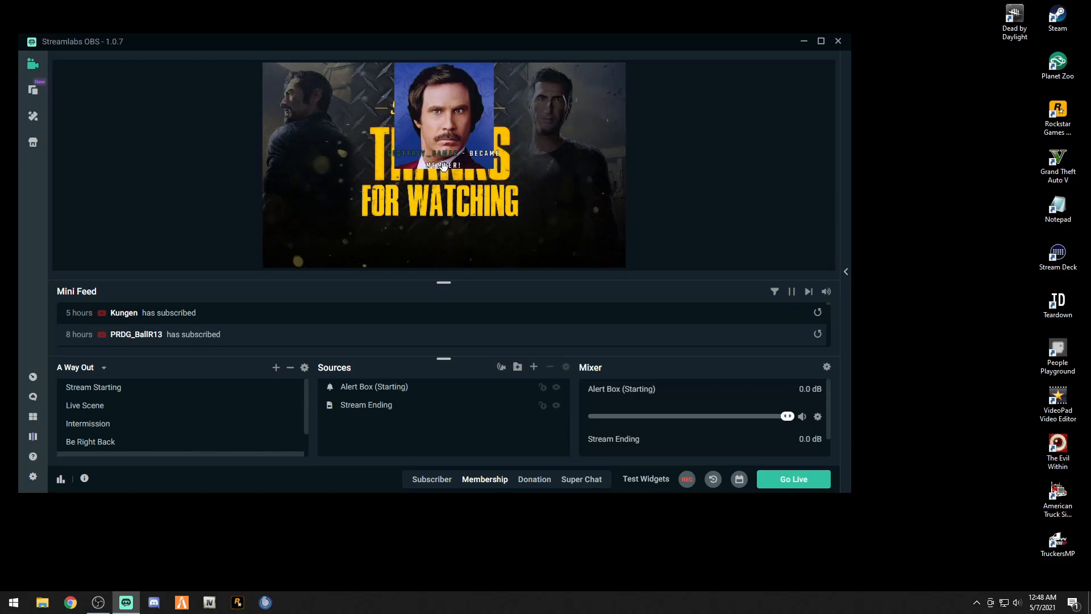
click(579, 480)
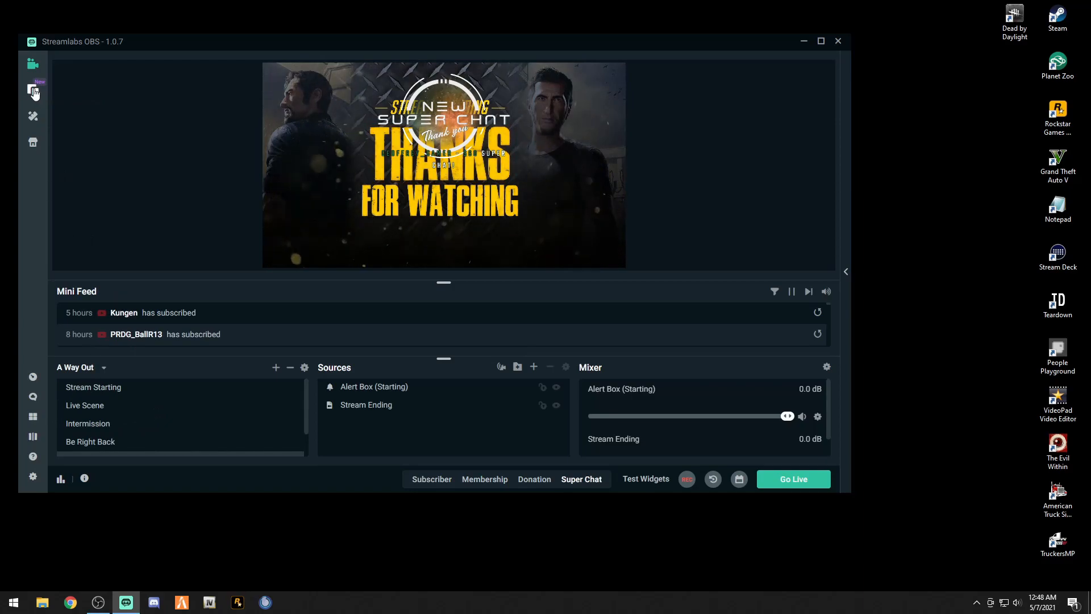
Browse the Just Added and Featured themes in the Alert Box Library and preview the Portals and Minimal RGB+ designs
click(32, 92)
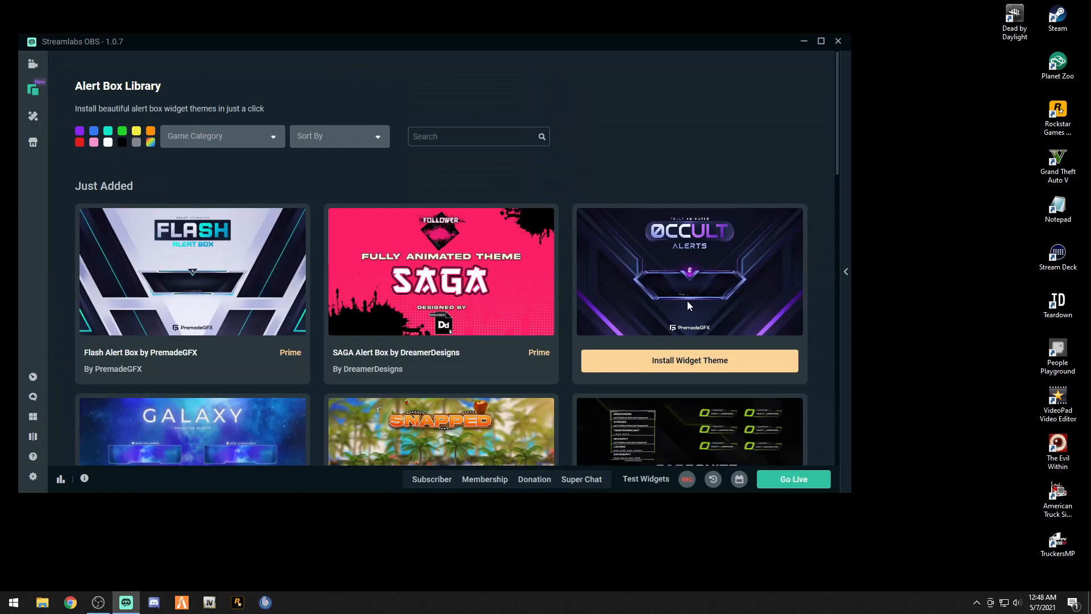
scroll(488, 270, down, 3)
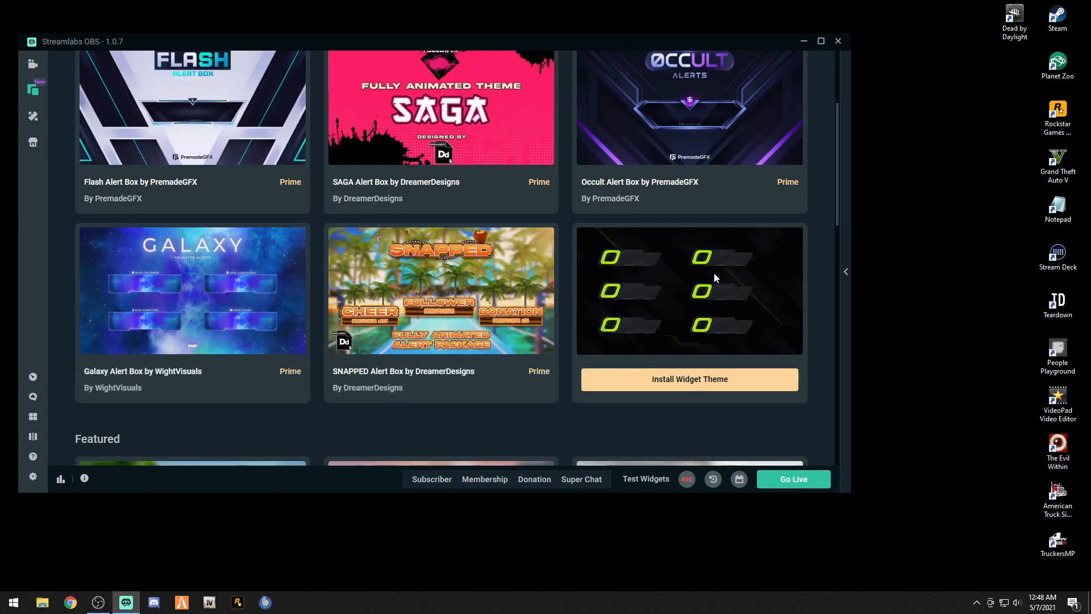
scroll(639, 279, down, 2)
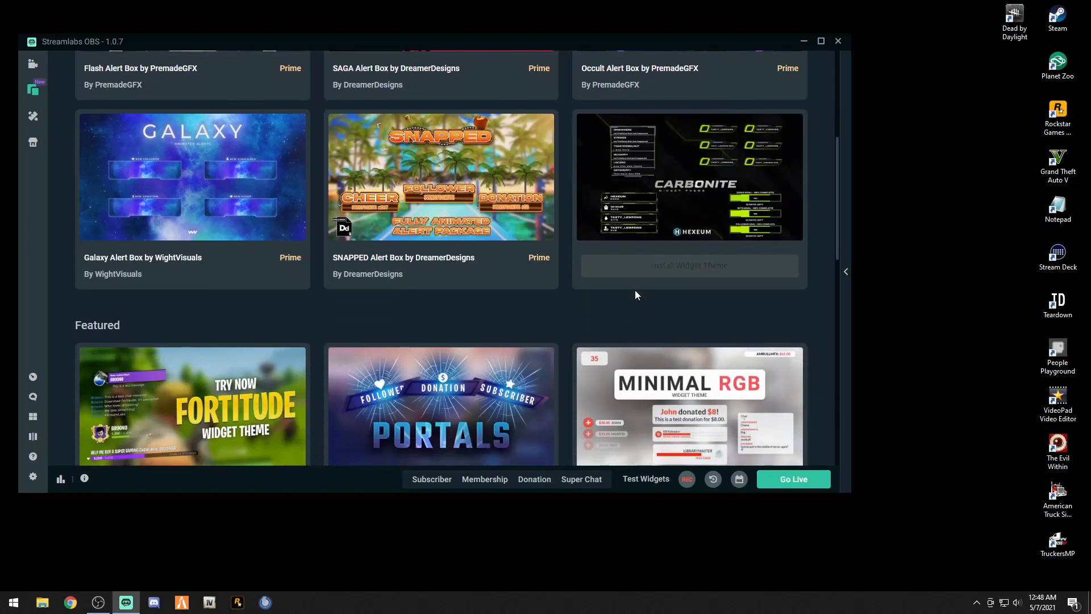
scroll(635, 295, down, 3)
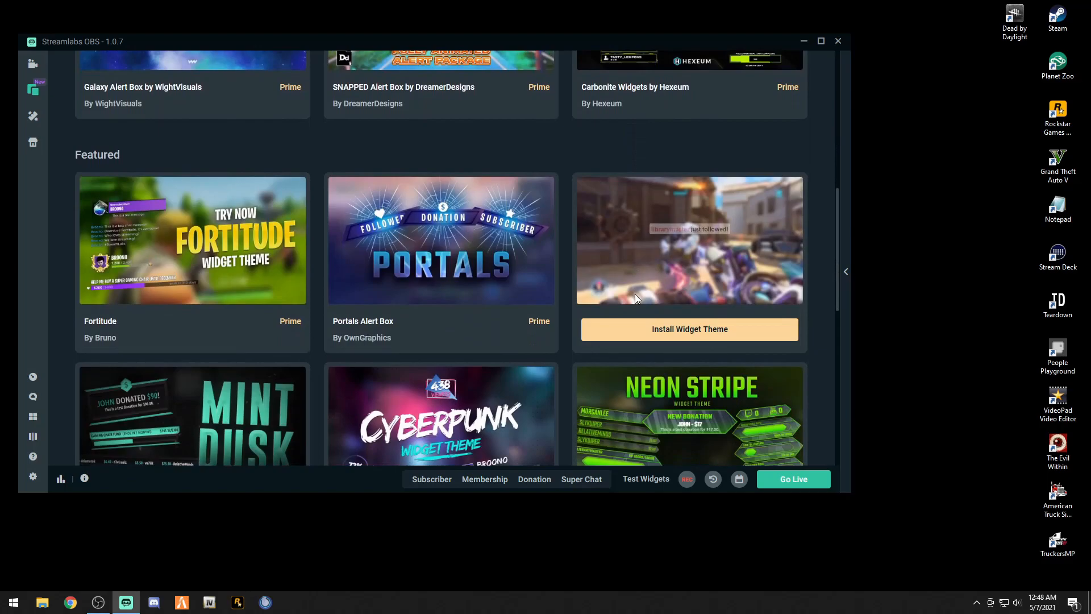
scroll(630, 350, down, 2)
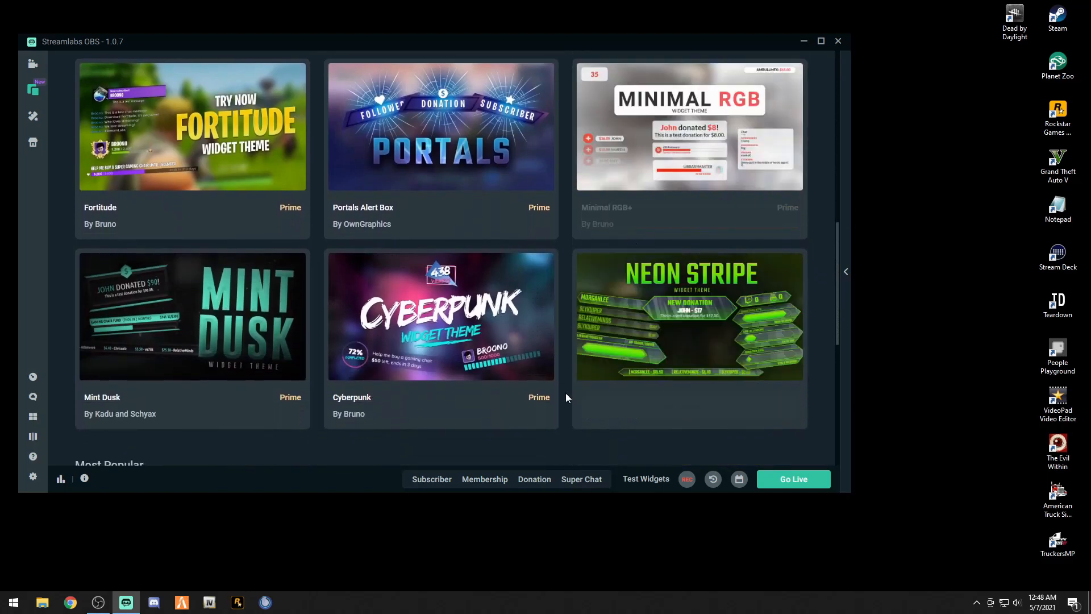
scroll(256, 352, up, 1)
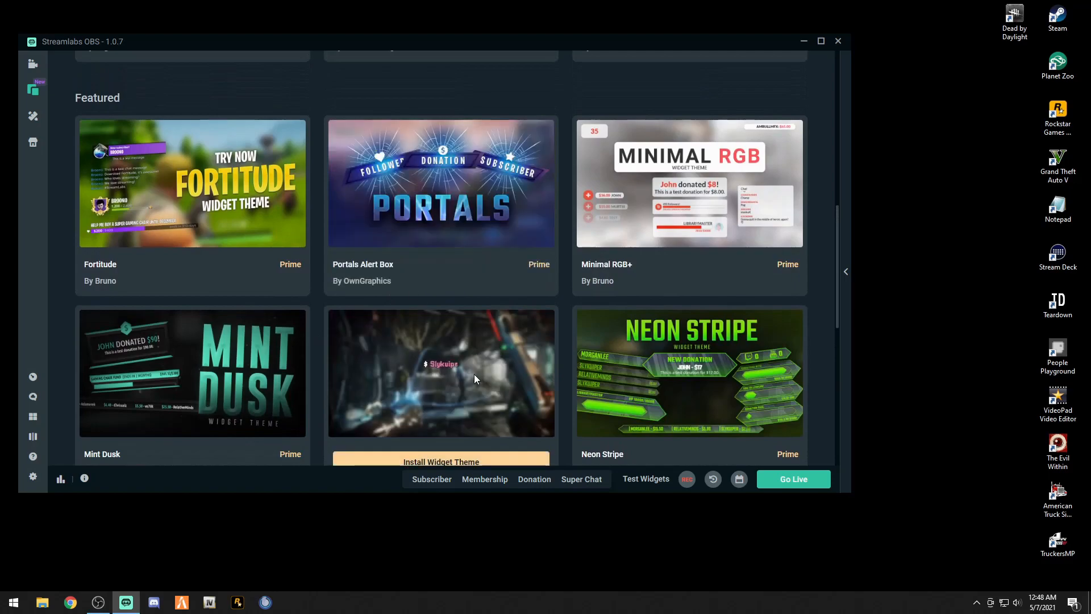
mouse_move(363, 194)
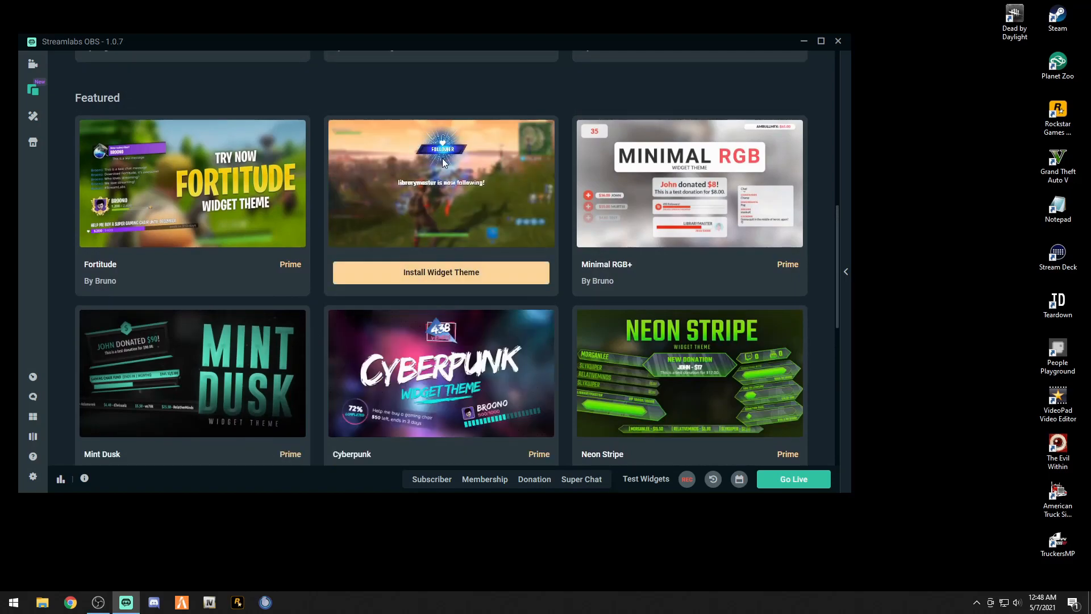
mouse_move(714, 205)
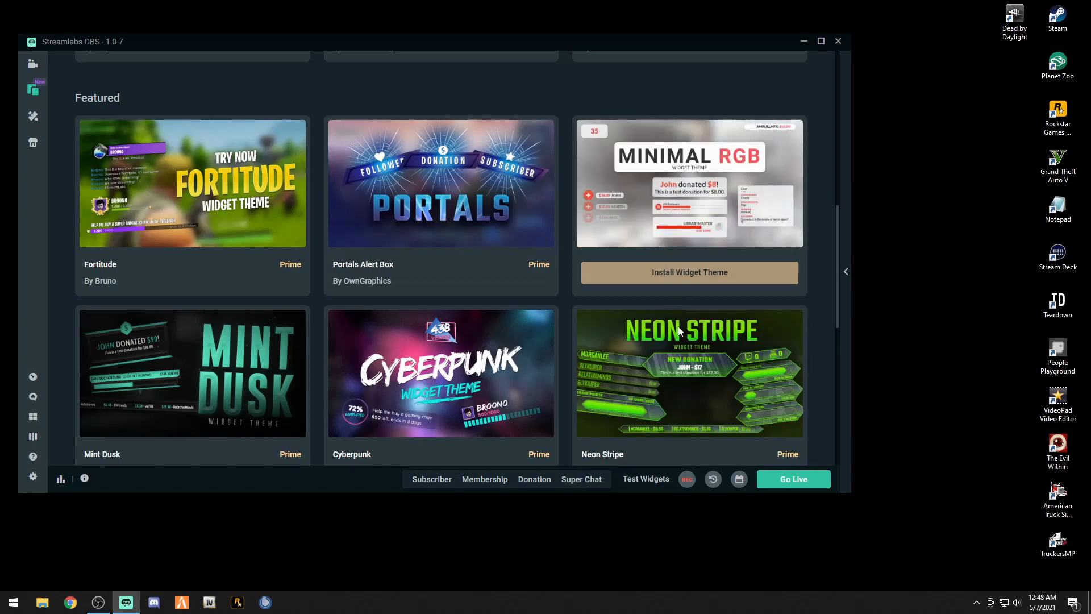
Preview the Neon Stripe, Cyberpunk, Mint Dusk and Flash alert box themes in the library
mouse_move(699, 380)
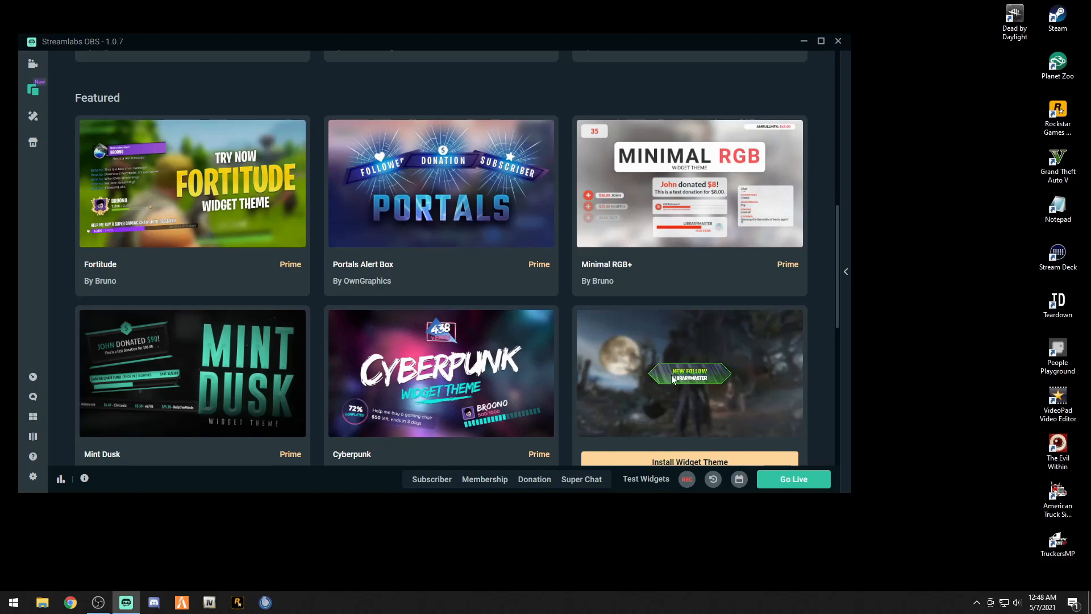
mouse_move(346, 375)
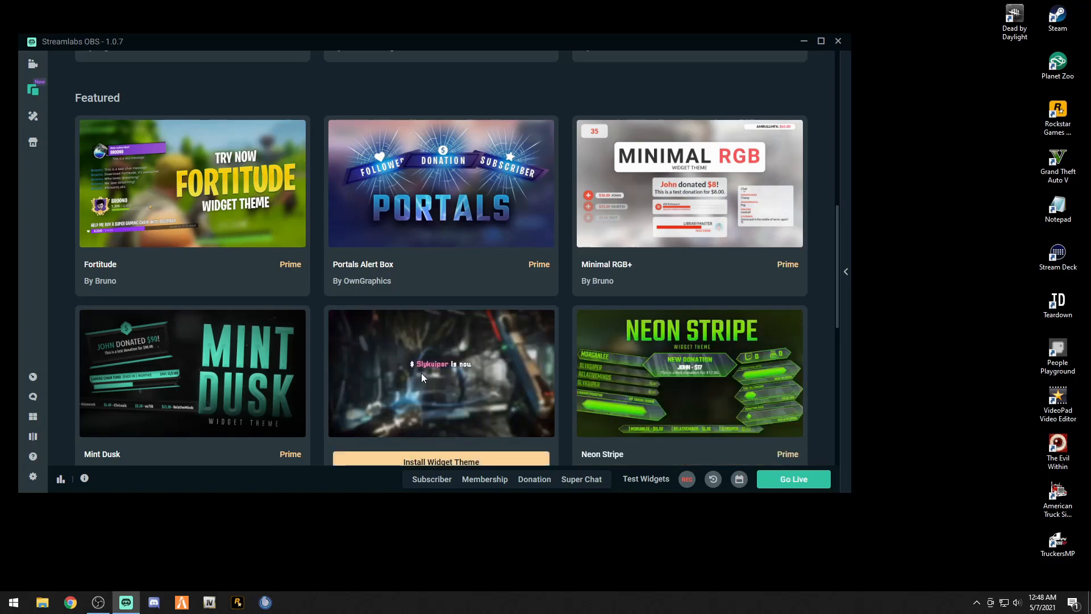
mouse_move(139, 377)
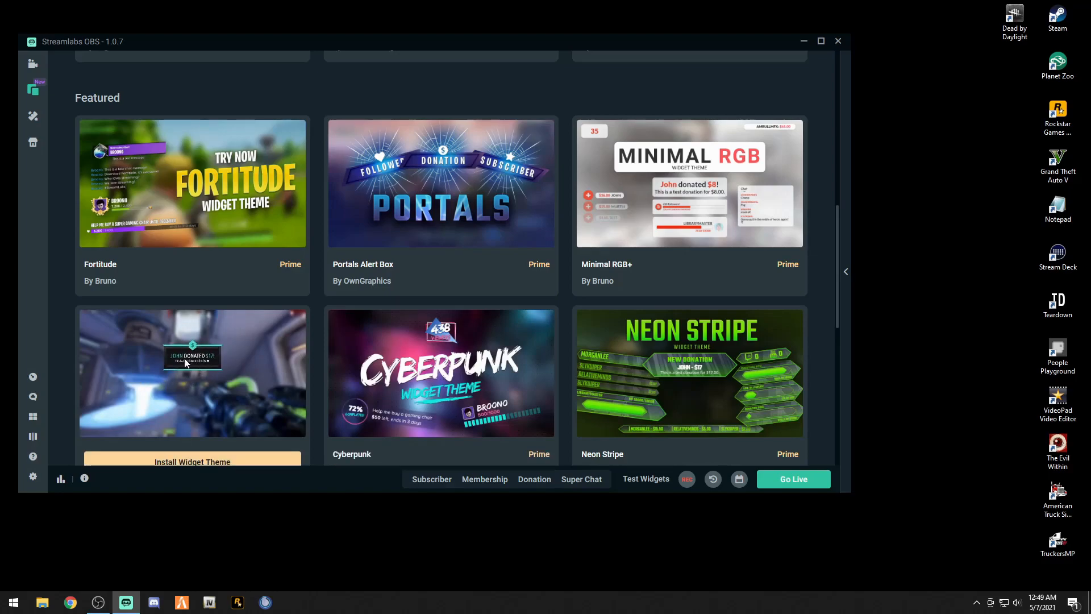
scroll(214, 366, up, 8)
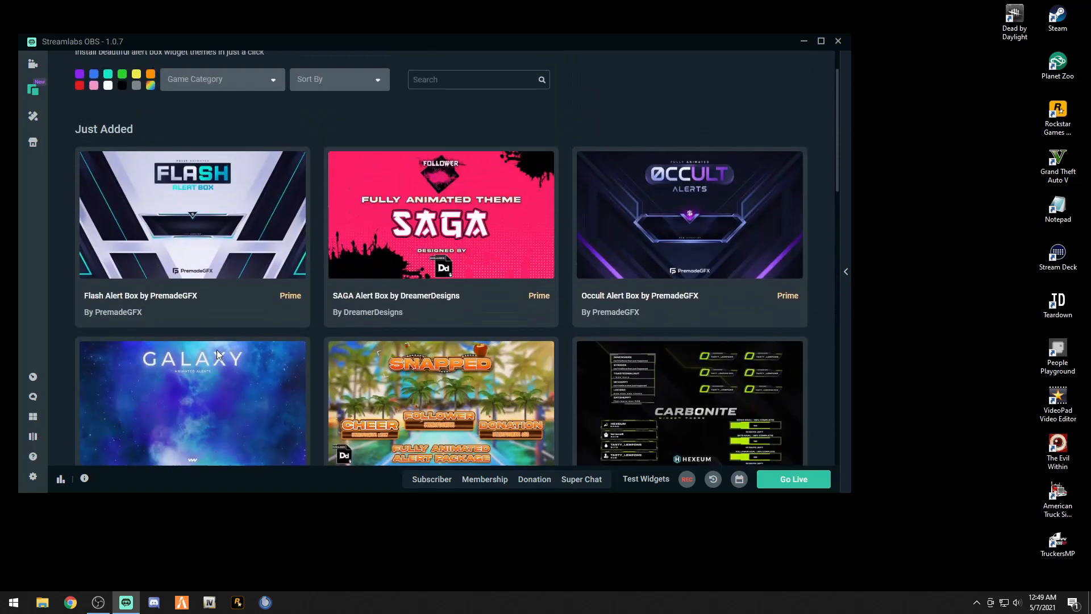
mouse_move(217, 262)
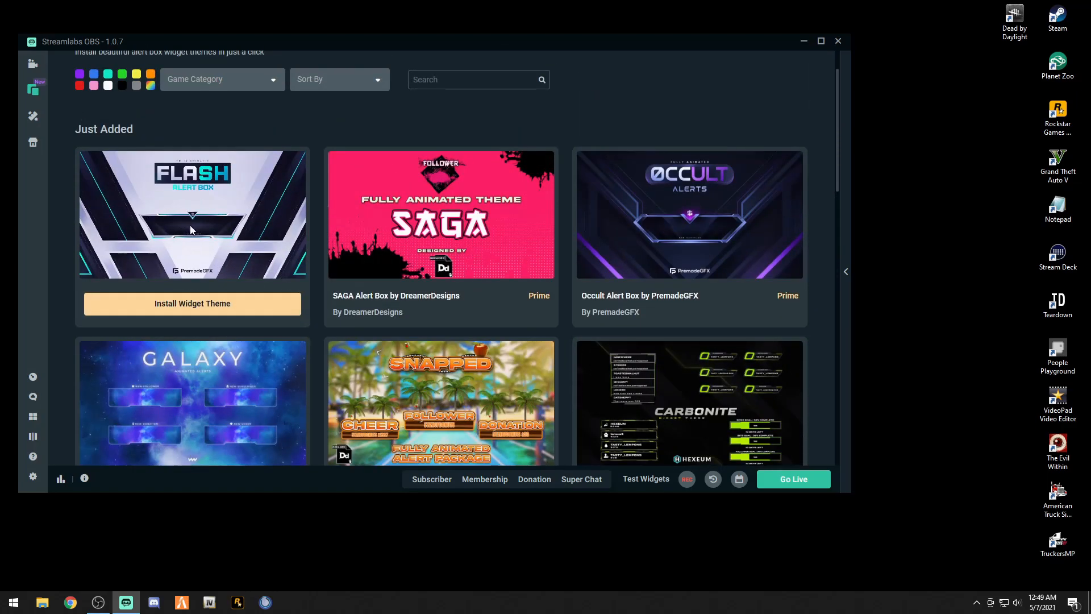
Search the alert box themes for "free", preview the Triton, Glitch, RedSquares and Lockdown designs, and return to the scene editor
click(438, 83)
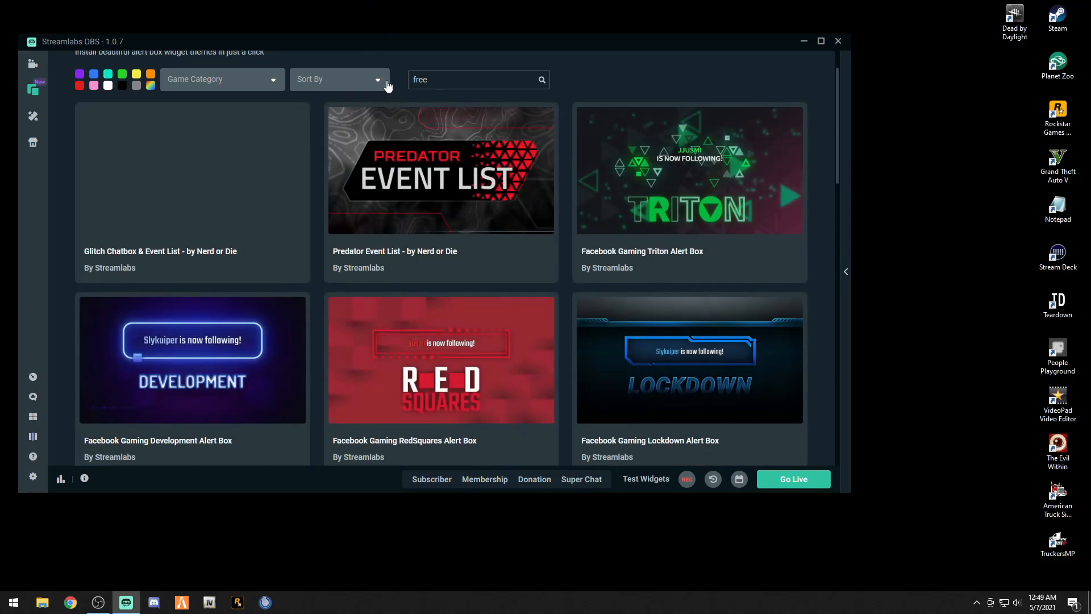
mouse_move(635, 223)
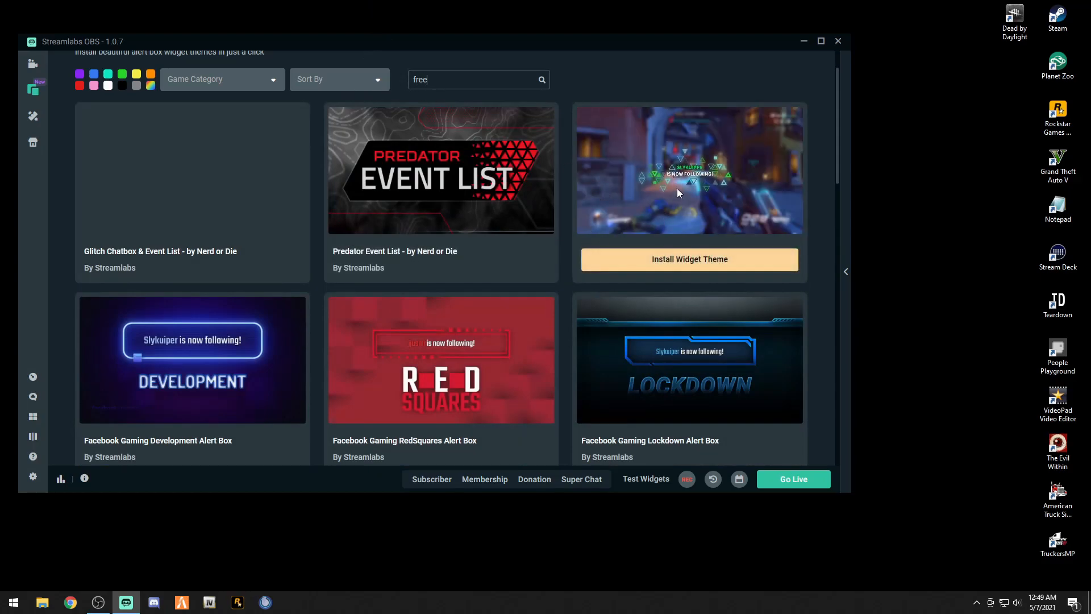
mouse_move(182, 208)
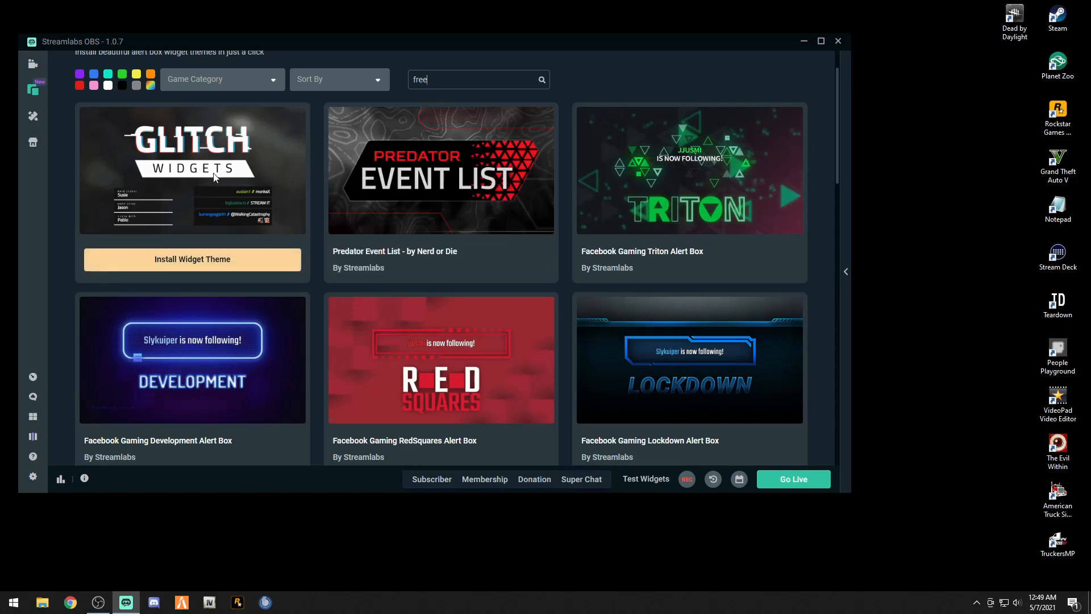
mouse_move(456, 179)
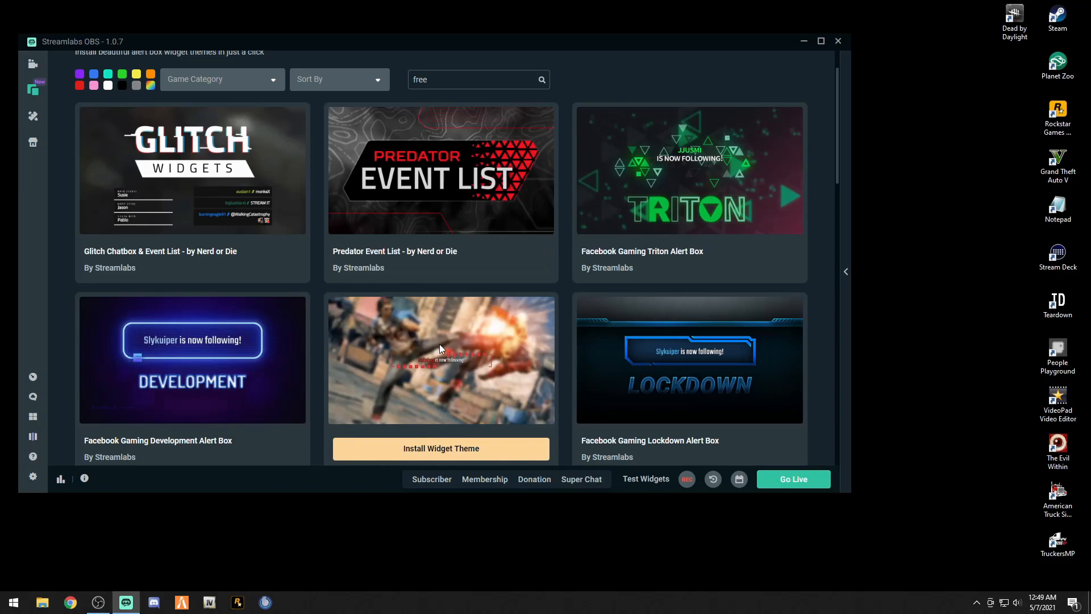
mouse_move(657, 367)
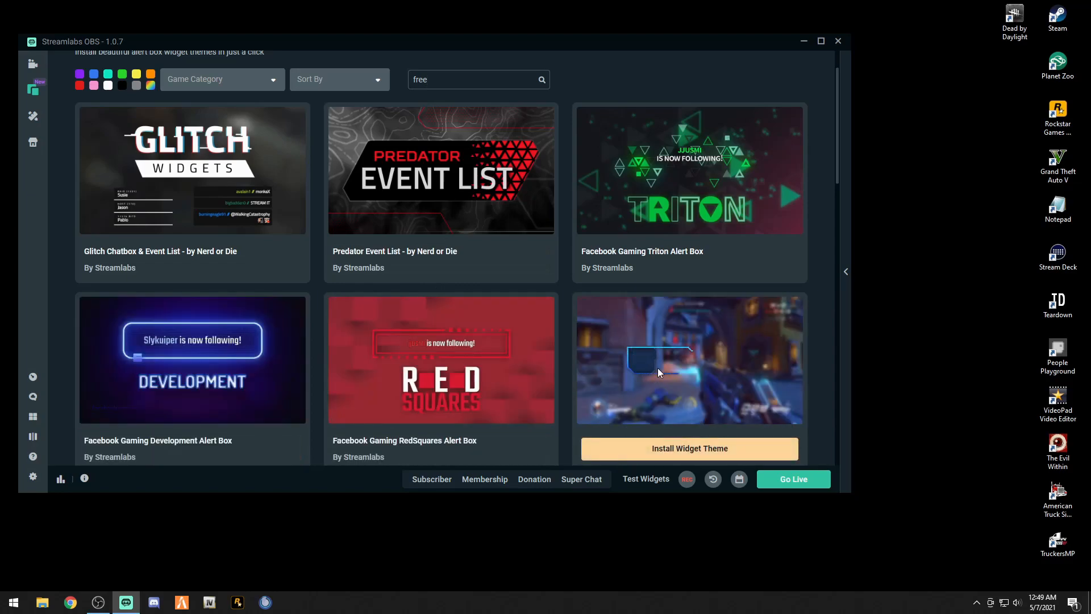
scroll(658, 363, down, 1)
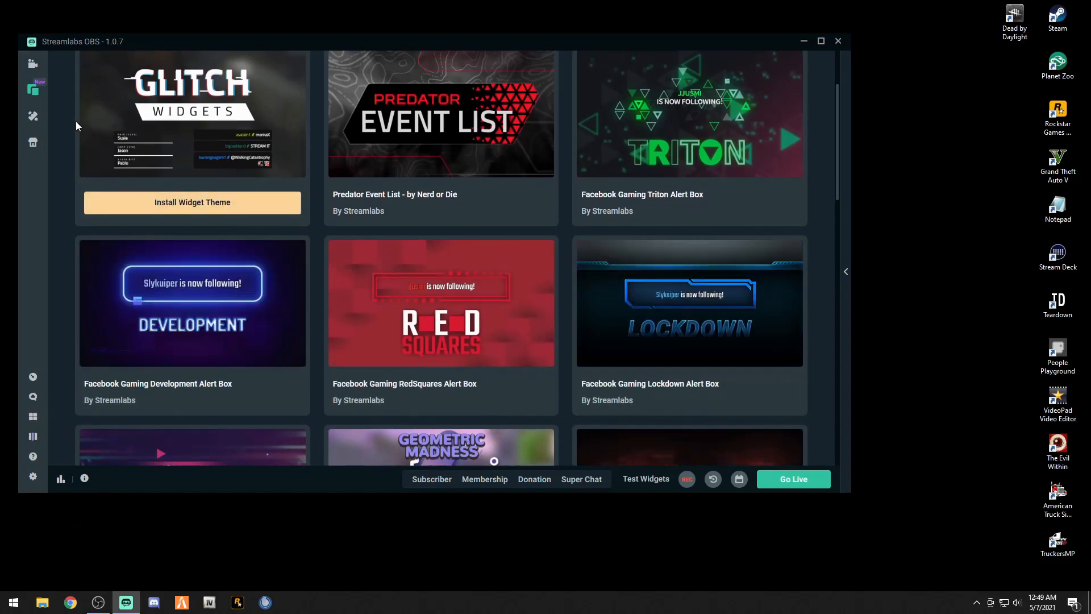
click(33, 143)
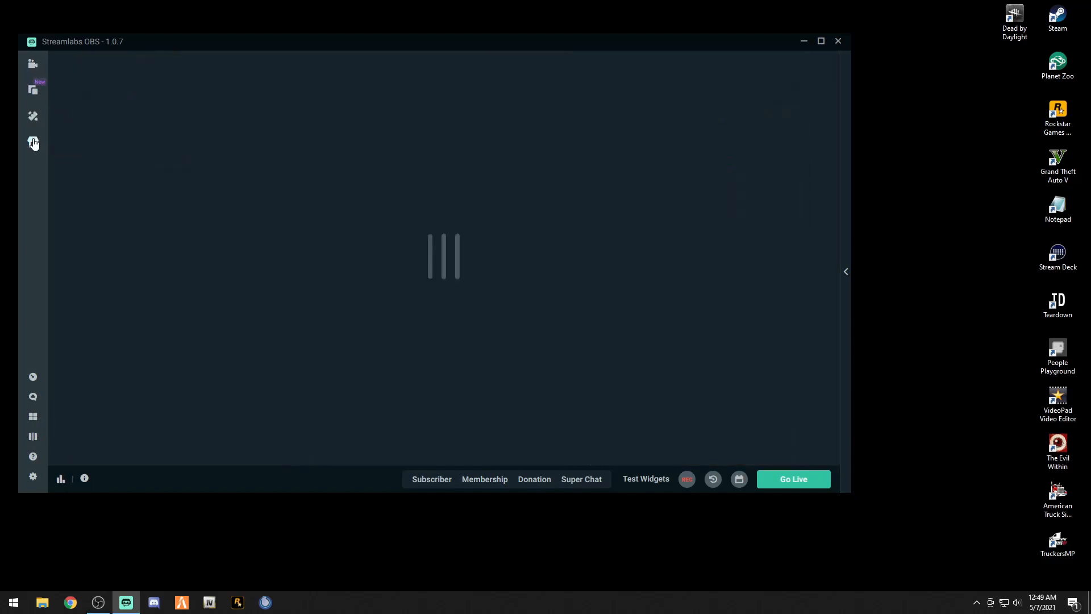
click(32, 64)
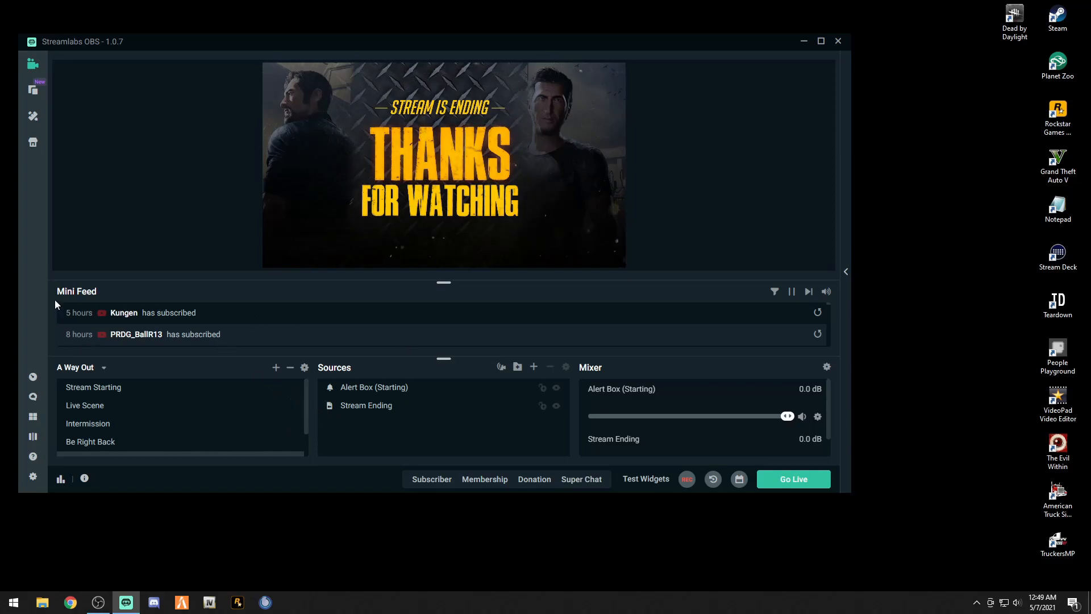
Move the Alert Box (Starting) source to the lower-left corner of the Stream Ending canvas, triggering a Subscriber test before and after
click(422, 482)
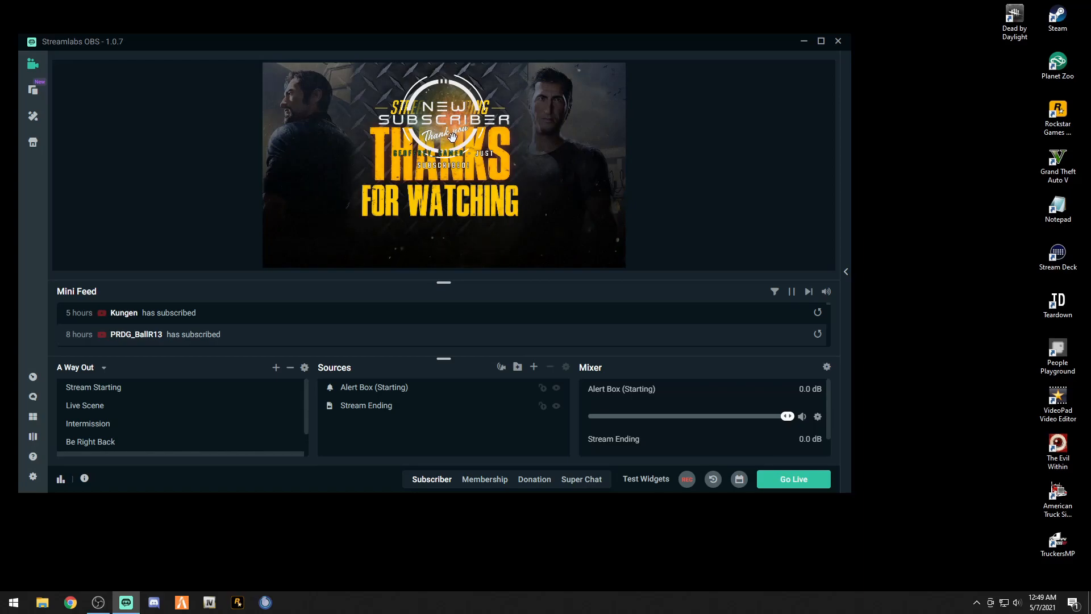
drag(449, 131, 340, 220)
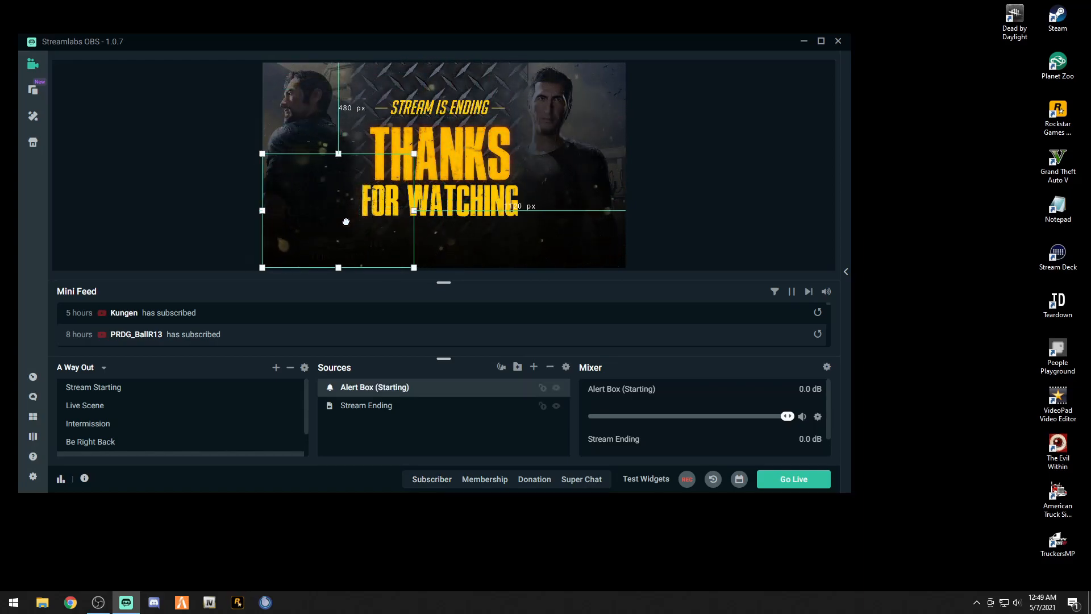
click(435, 481)
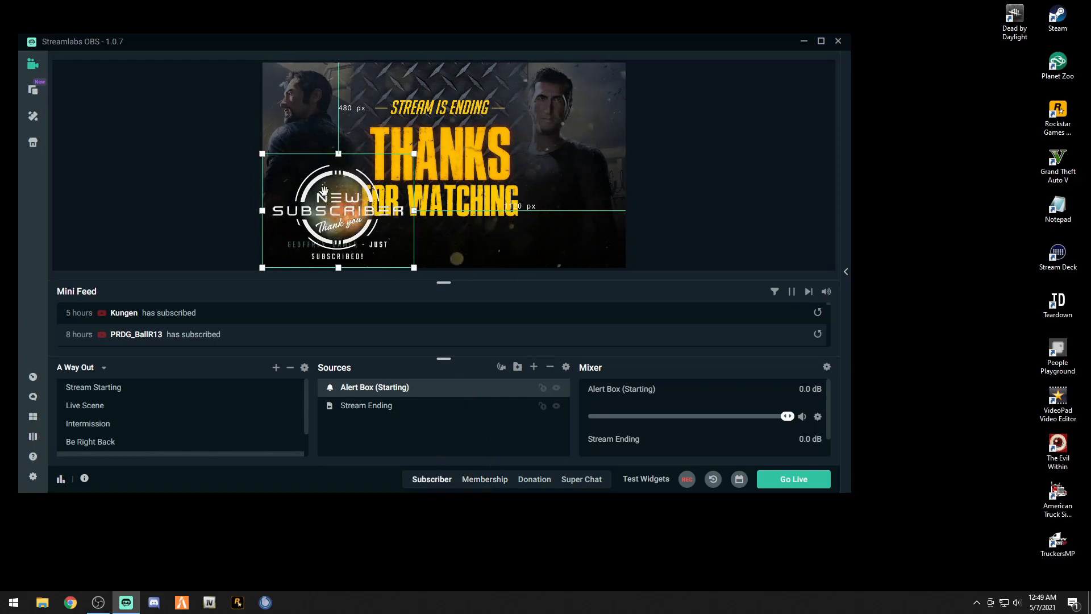
Move the Alert Box (Starting) source to the upper-left corner of the Stream Ending canvas and trigger the Subscriber test alert
drag(265, 155, 233, 153)
click(250, 148)
drag(303, 211, 341, 116)
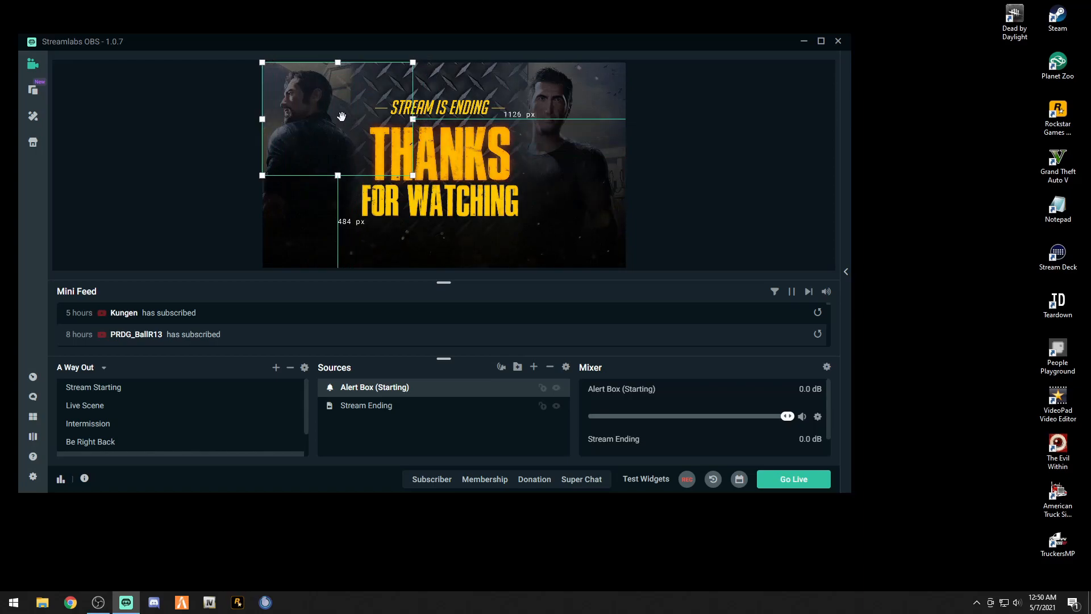
click(431, 479)
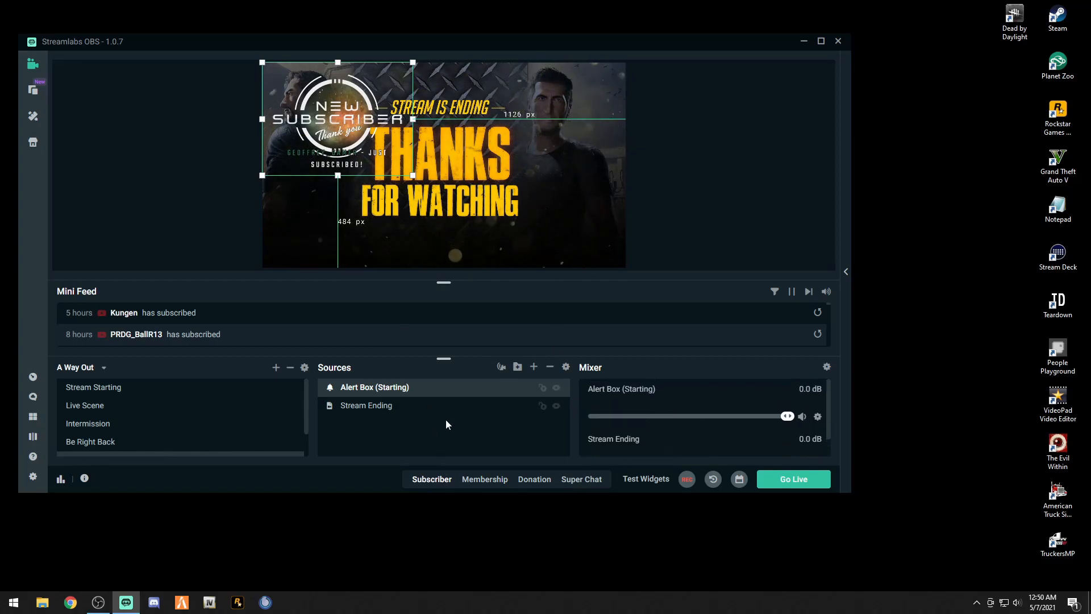
Switch to Live Scene and add a Gain filter named Gain to the Yeti audio source
click(95, 407)
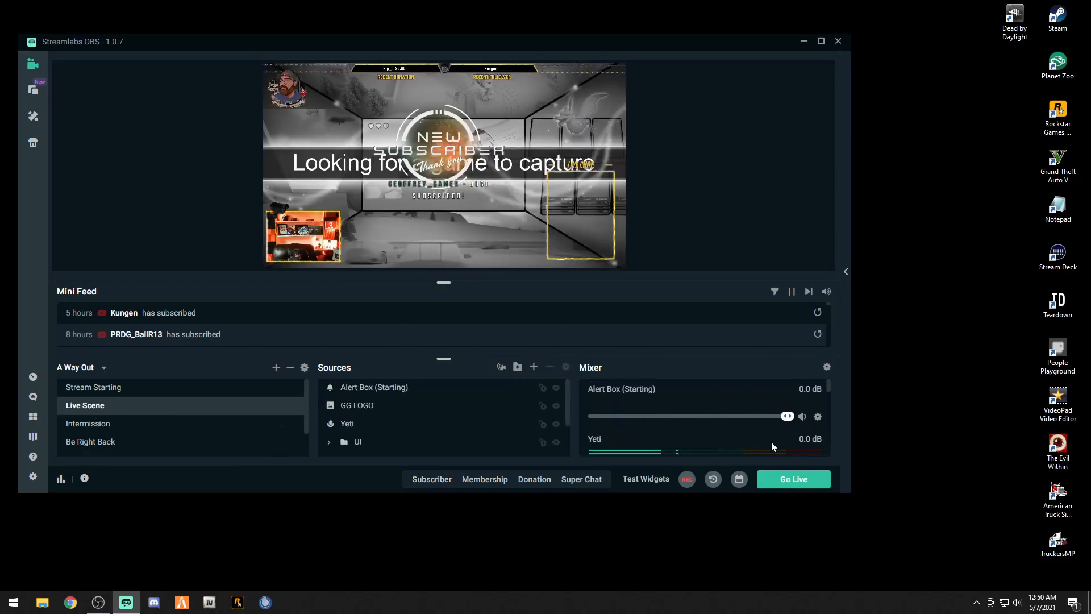
scroll(768, 441, down, 2)
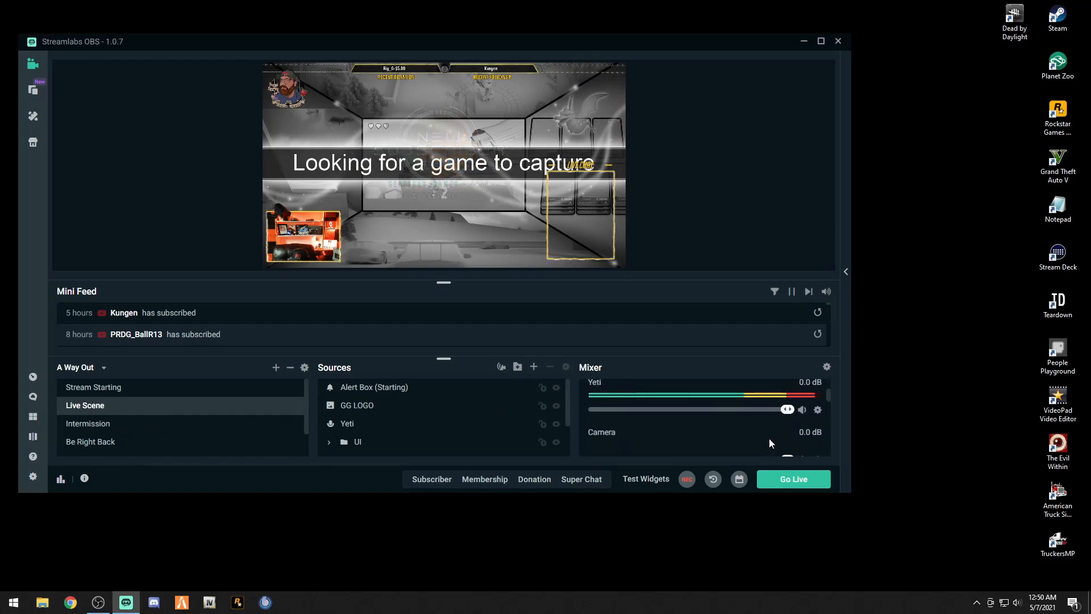
click(818, 409)
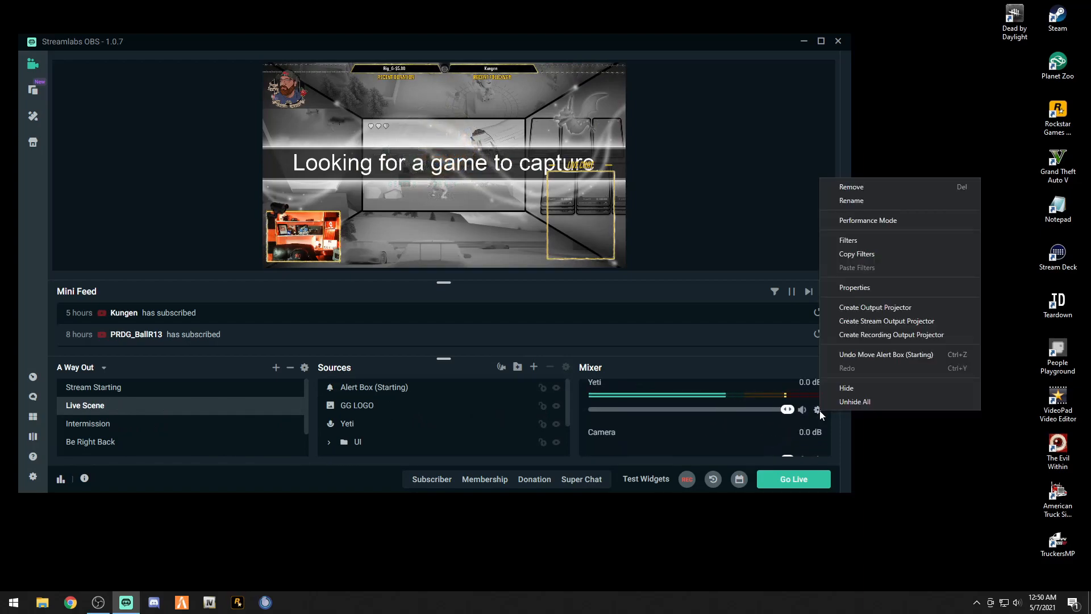
click(856, 240)
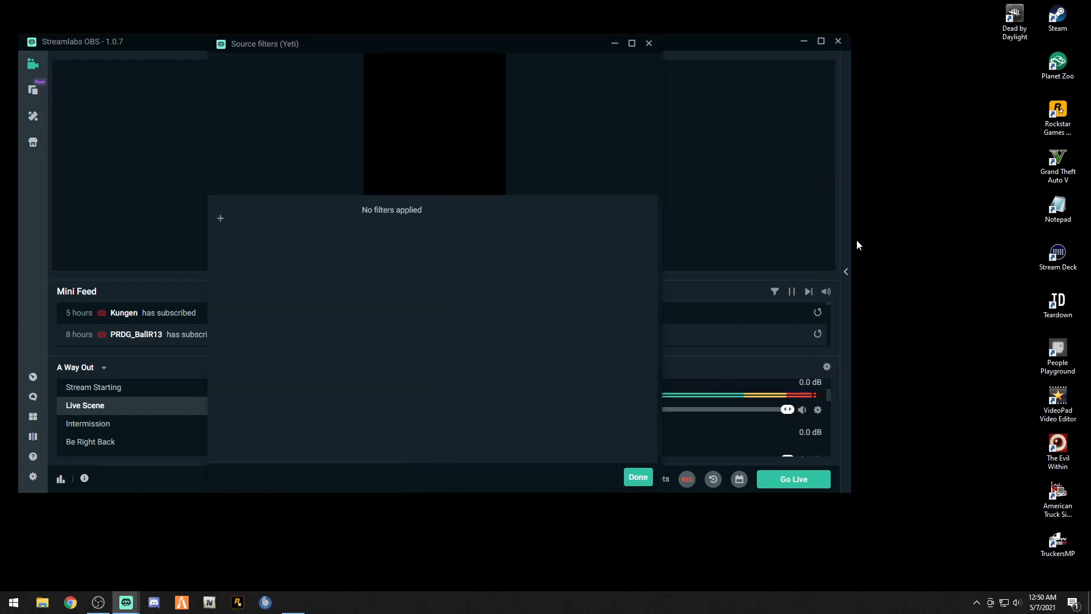
click(220, 218)
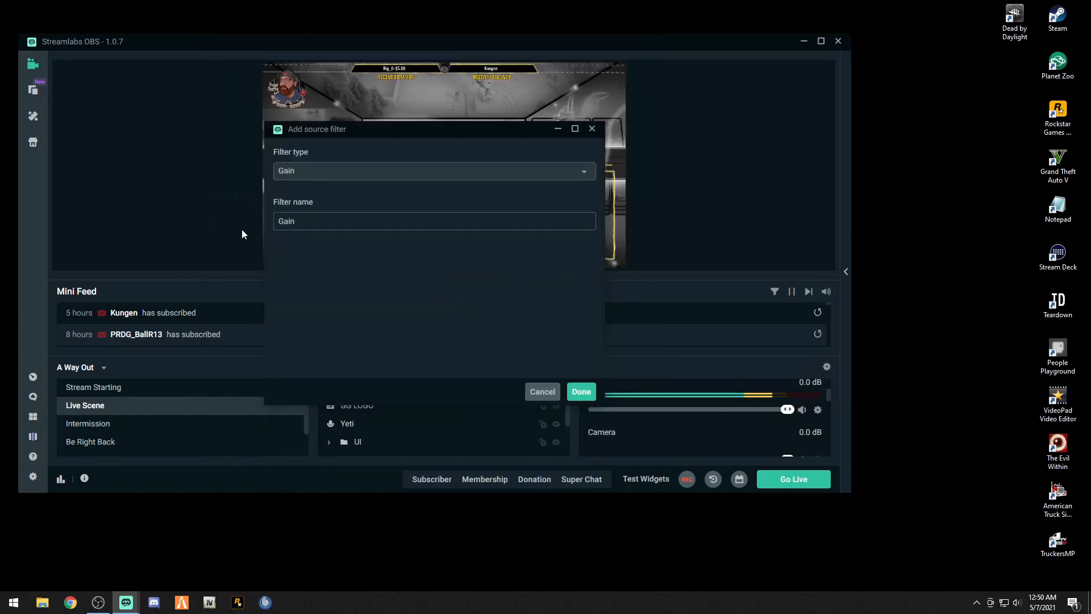
click(581, 392)
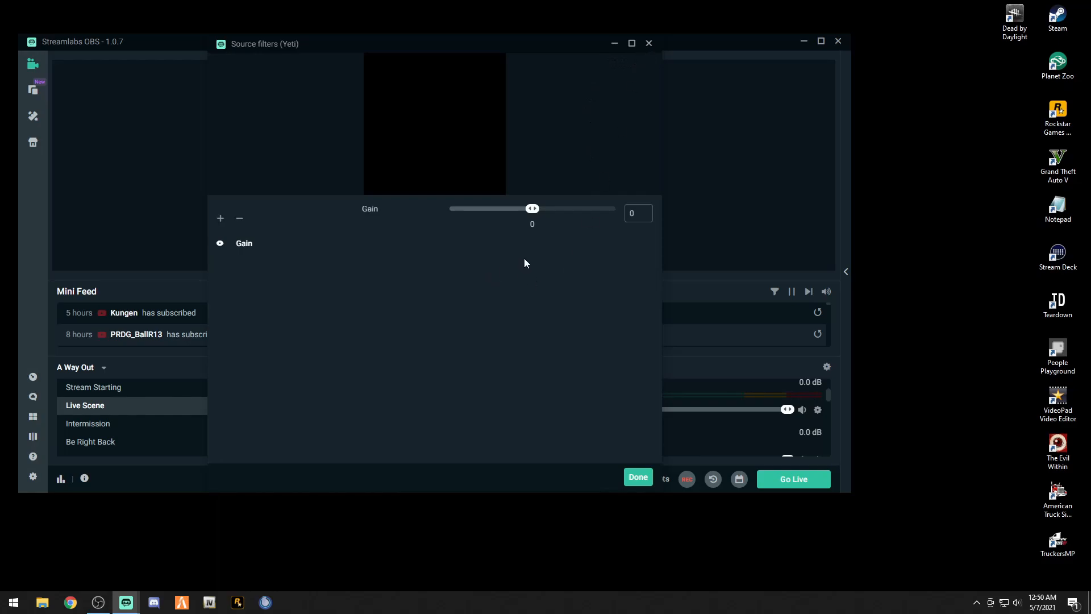
click(649, 44)
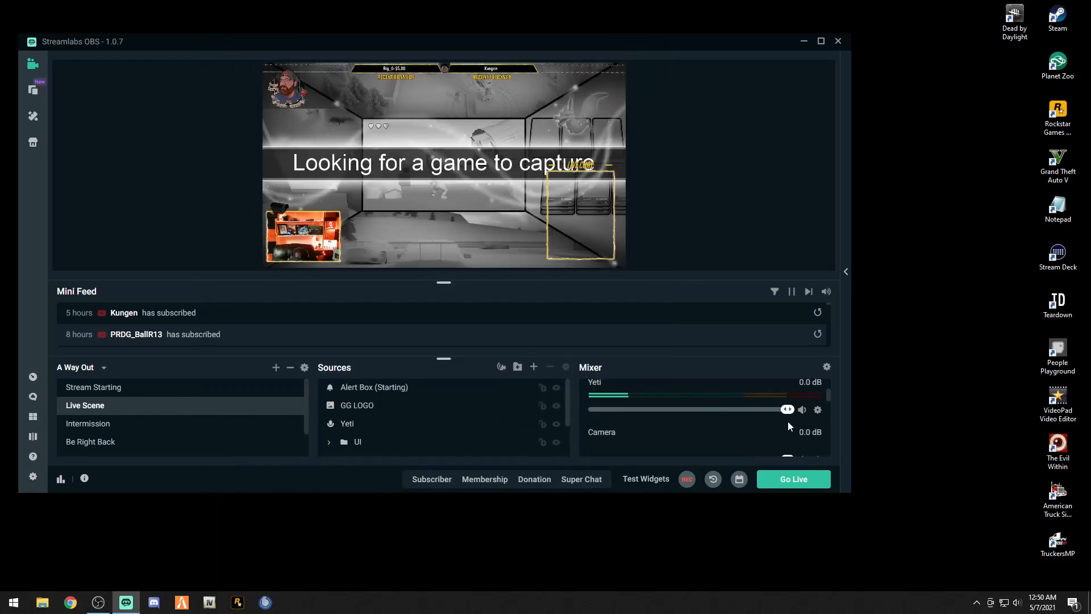
Lower the Yeti microphone's mixer volume to about -11.6 dB and look through the other audio sources
drag(787, 409, 655, 410)
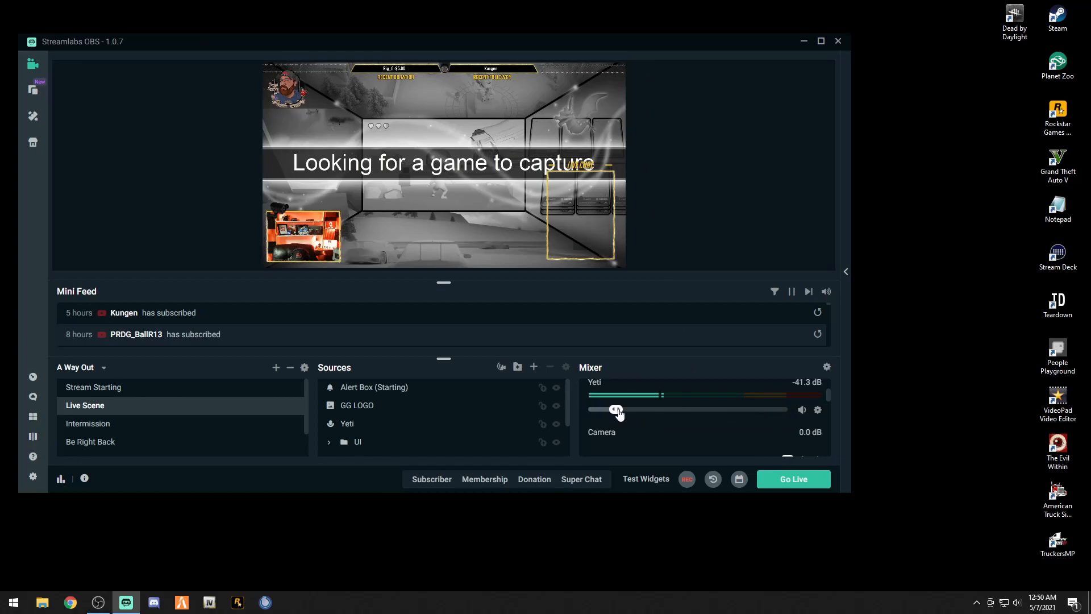
drag(619, 414, 726, 415)
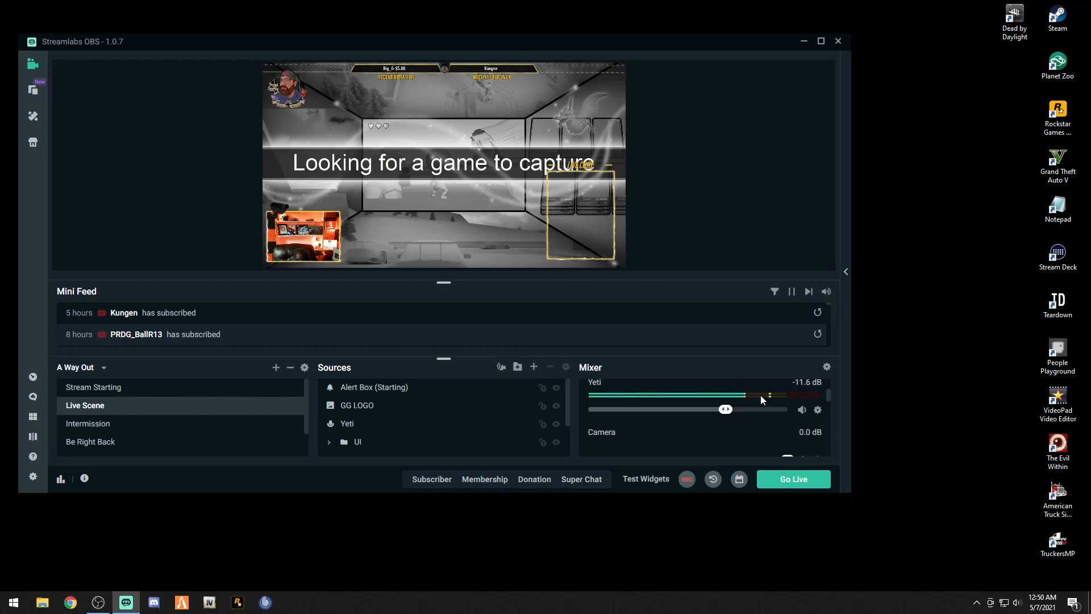
scroll(680, 433, up, 1)
scroll(680, 433, down, 2)
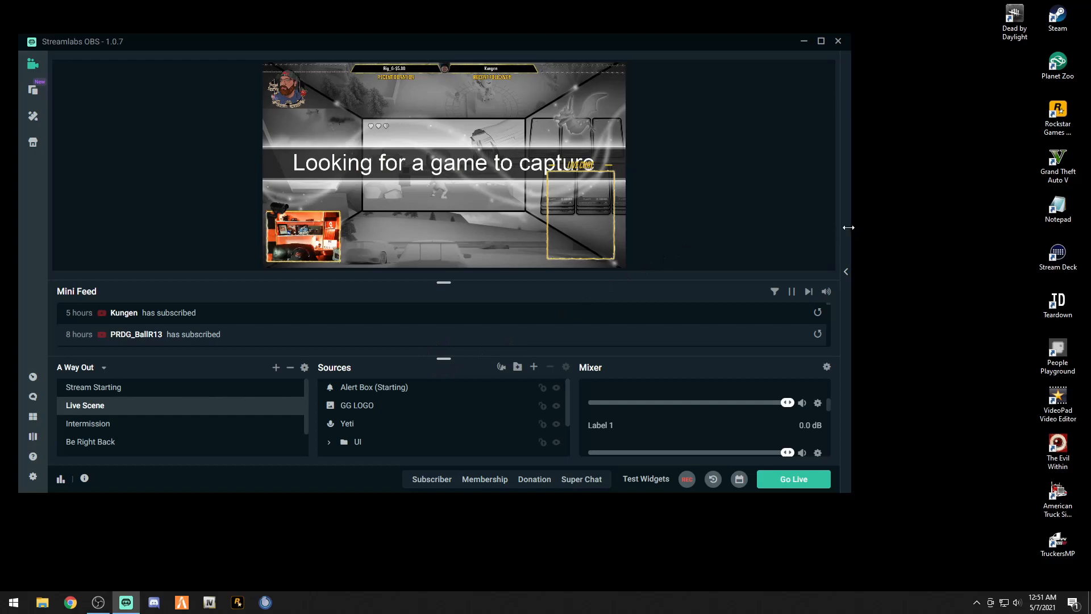
Narrow the program window, then open the Go Live settings and check the available Event options
drag(848, 228, 738, 230)
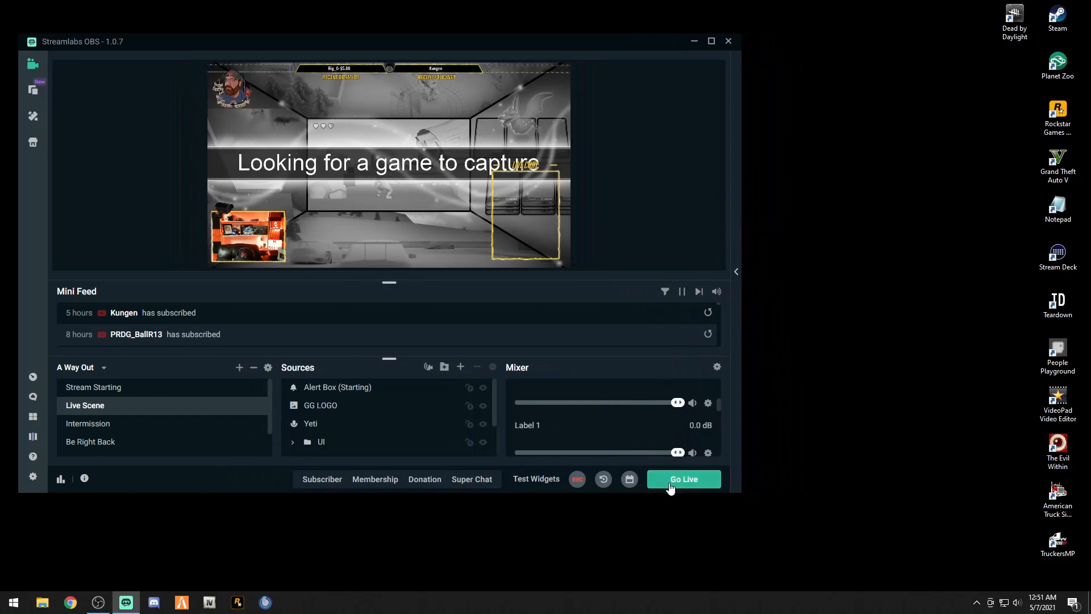
click(671, 483)
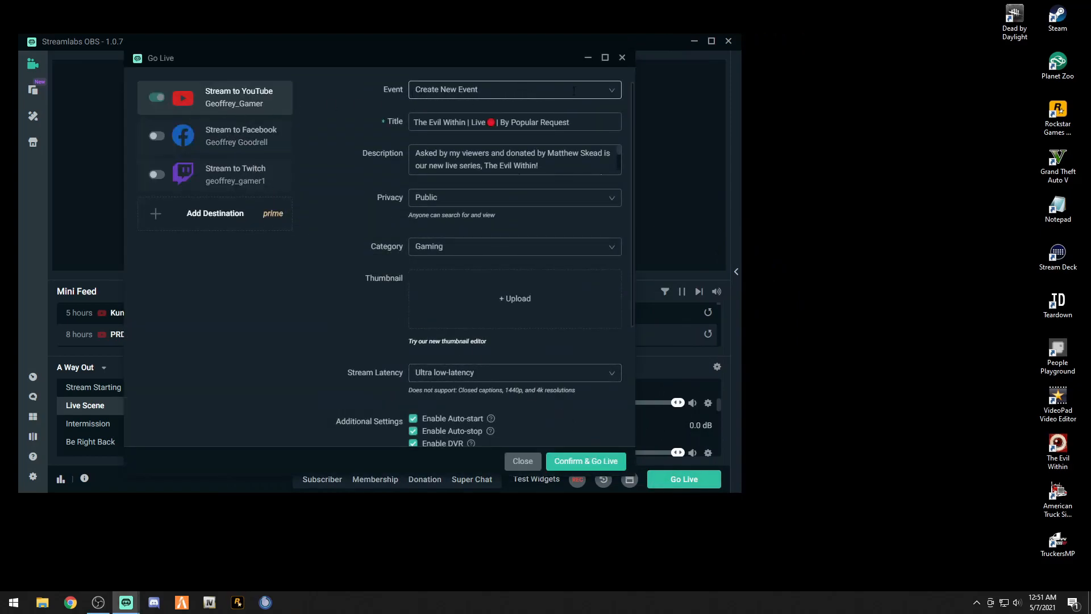
click(611, 90)
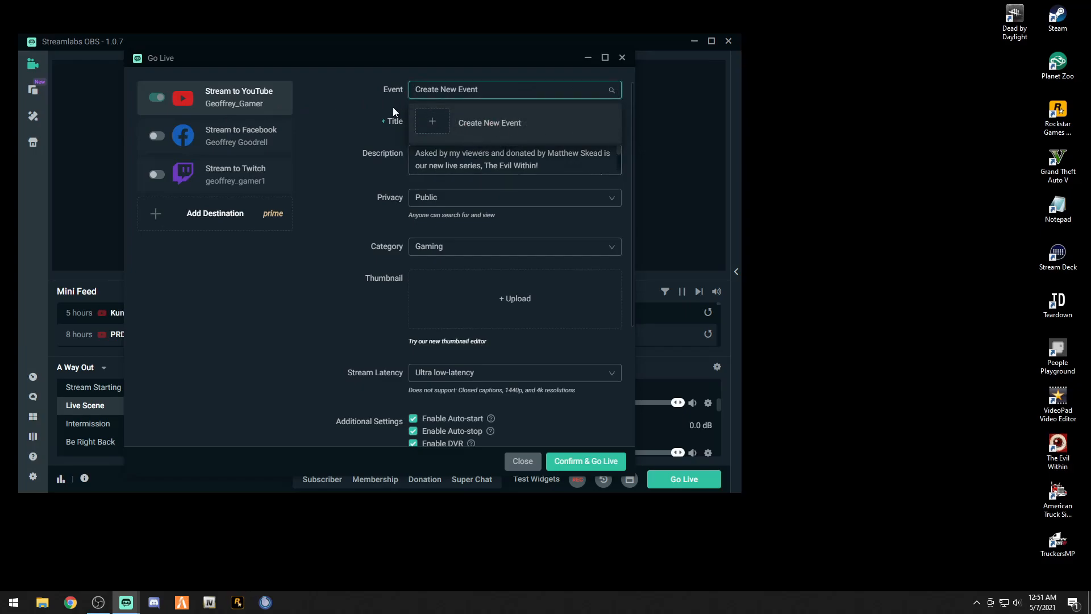
click(343, 91)
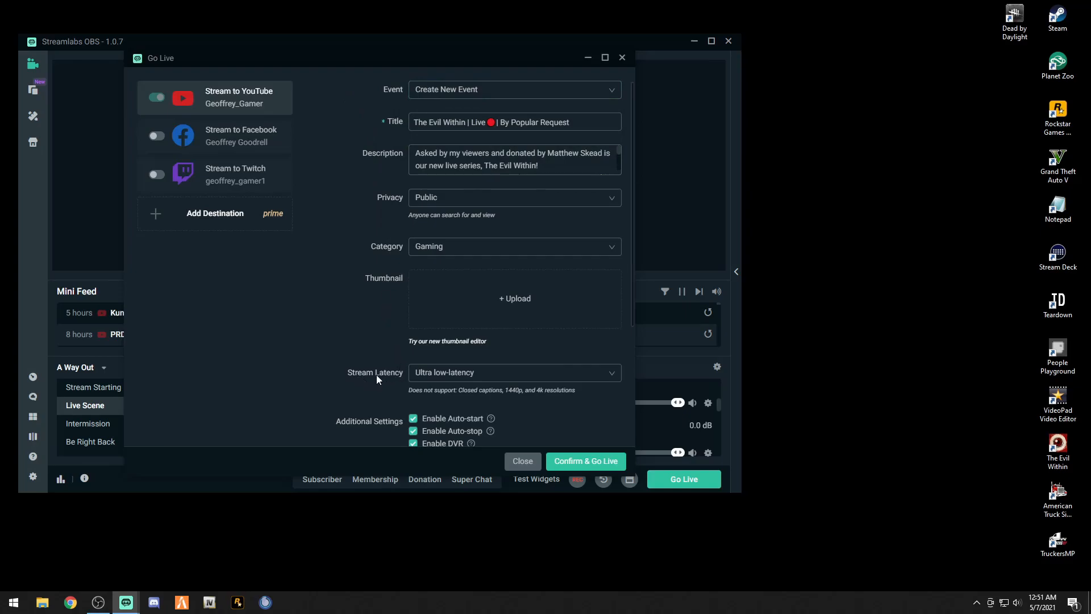
Review the Stream Latency choices, pick Ultra low-latency, and close the Go Live settings without starting the stream
click(612, 373)
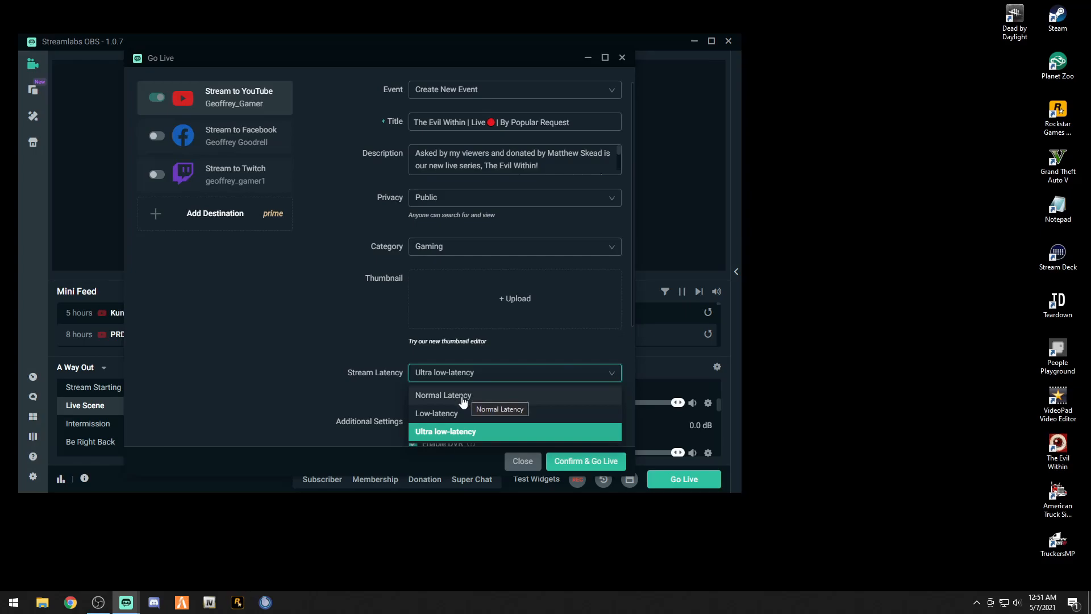
click(439, 432)
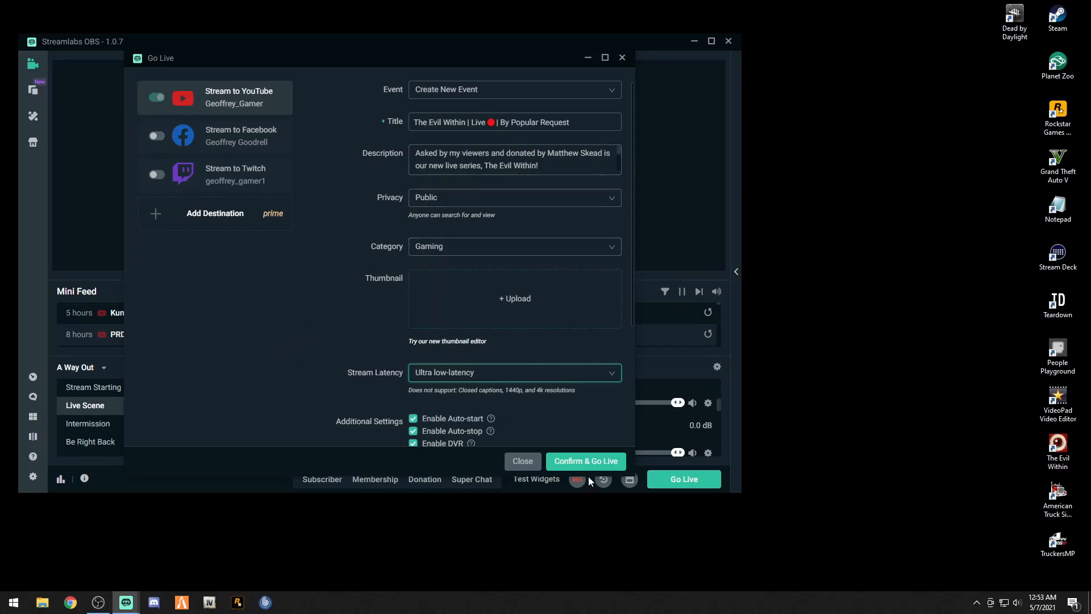
click(622, 58)
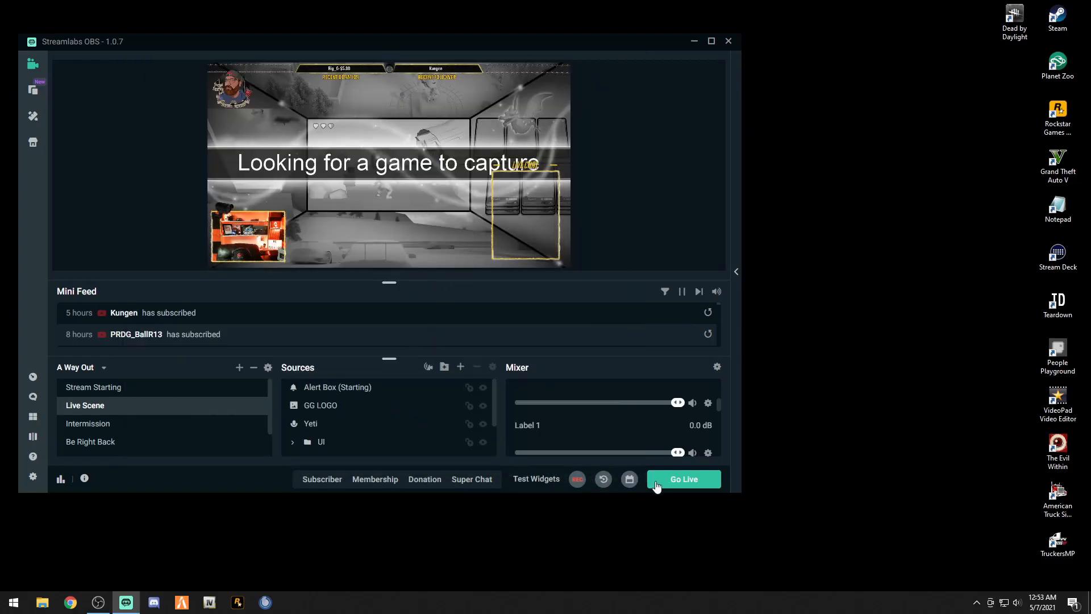
Preview the Stream Starting scene, return to Live Scene, and move the webcam image out of its corner toward the canvas centre
click(82, 387)
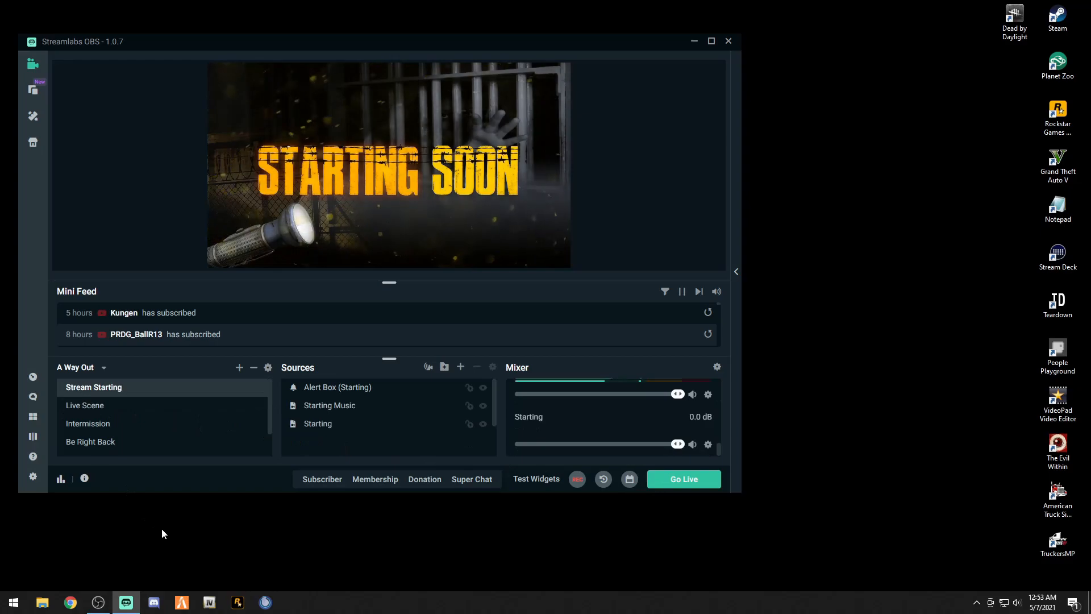
click(91, 406)
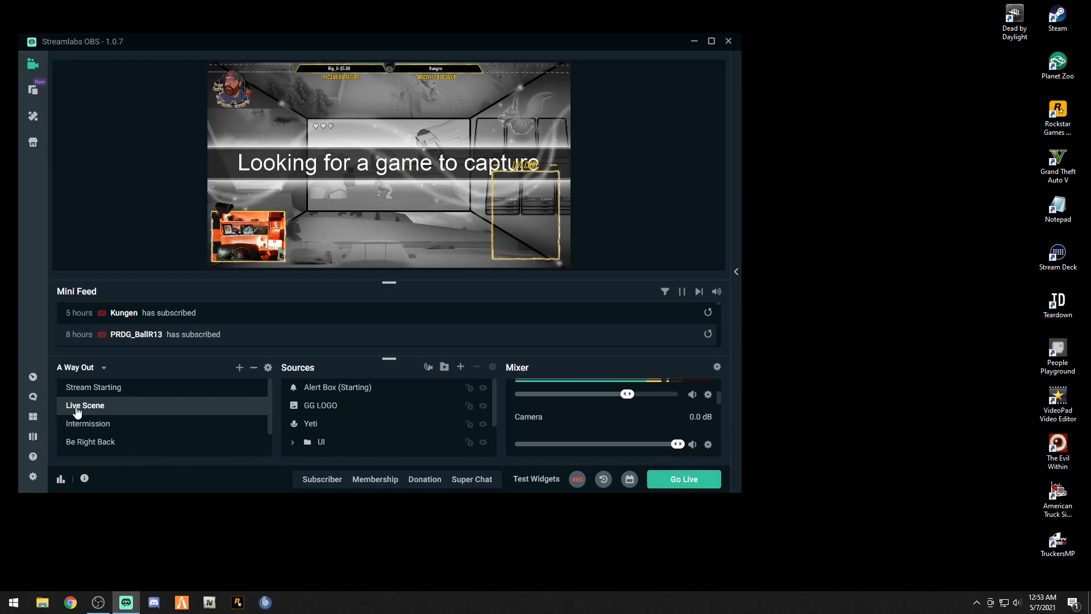
drag(261, 239, 350, 174)
mouse_move(515, 242)
mouse_down()
mouse_move(456, 211)
mouse_move(509, 261)
mouse_move(509, 242)
mouse_up()
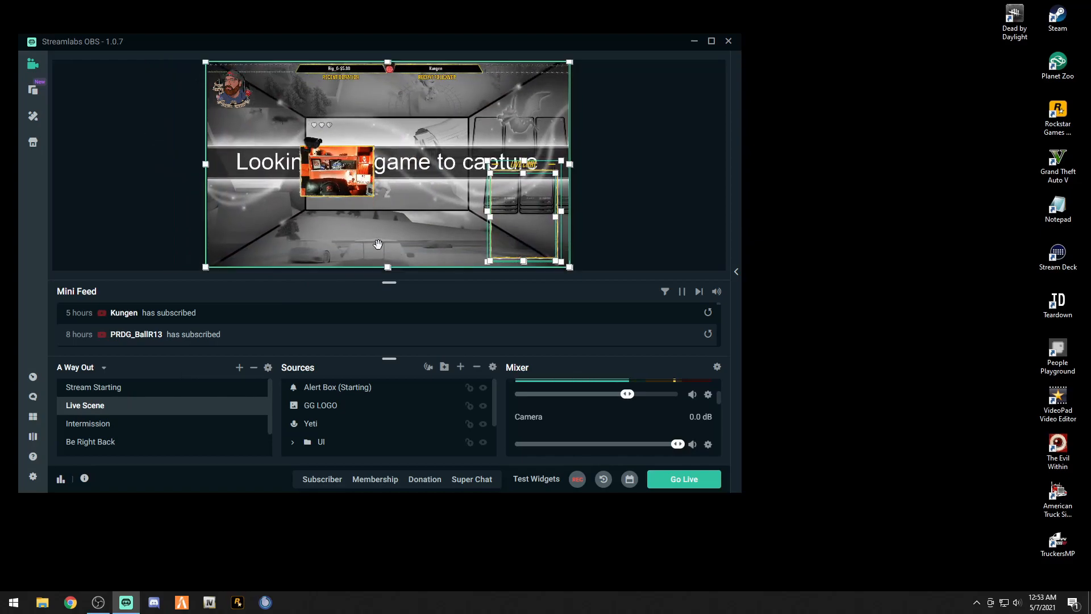
Move the webcam frame and the webcam image back together in the lower-left corner of Live Scene
drag(347, 183, 275, 234)
click(351, 166)
click(332, 165)
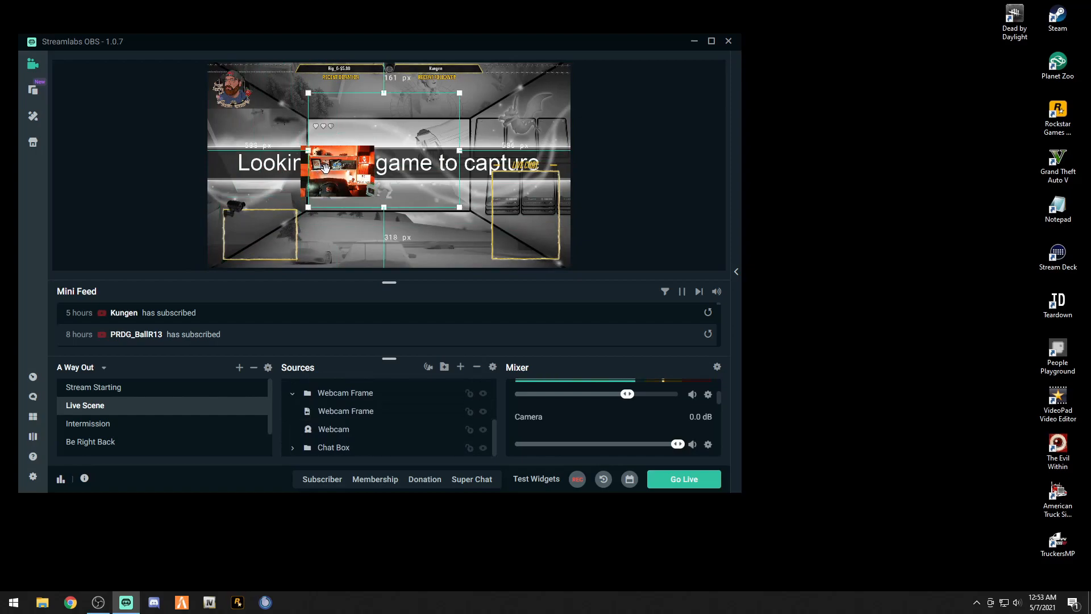
drag(333, 165, 259, 229)
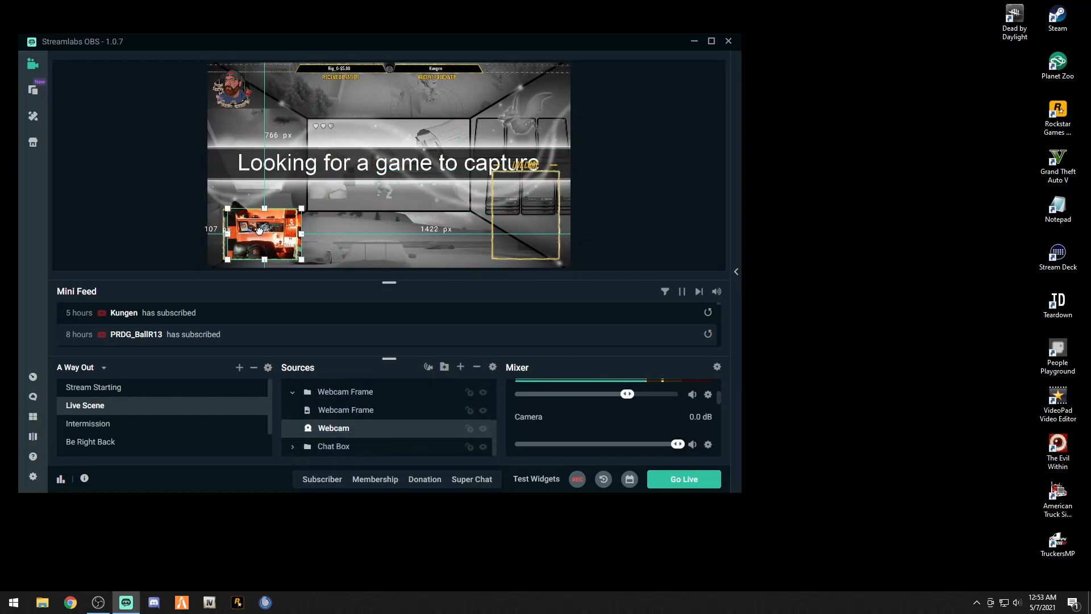
click(389, 174)
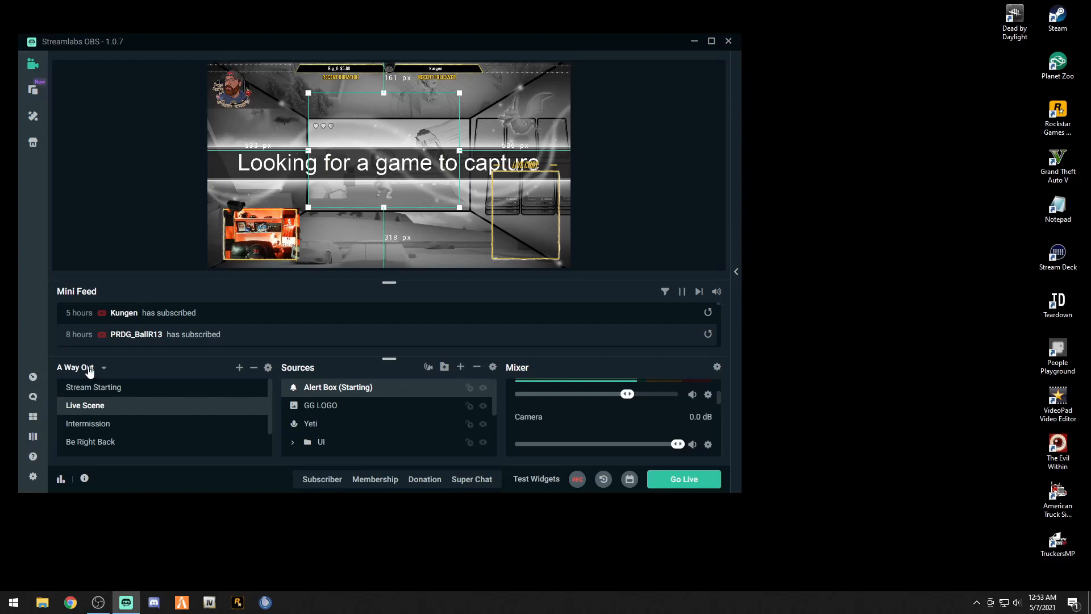
Delete the A Way Out scene collection and close the scene collection manager
click(104, 368)
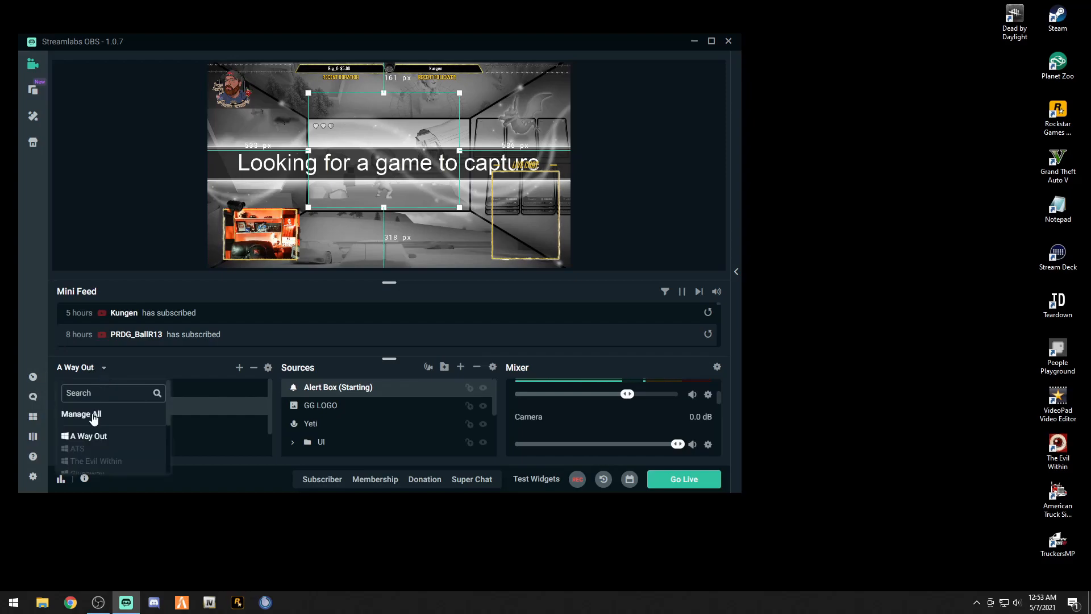
click(97, 415)
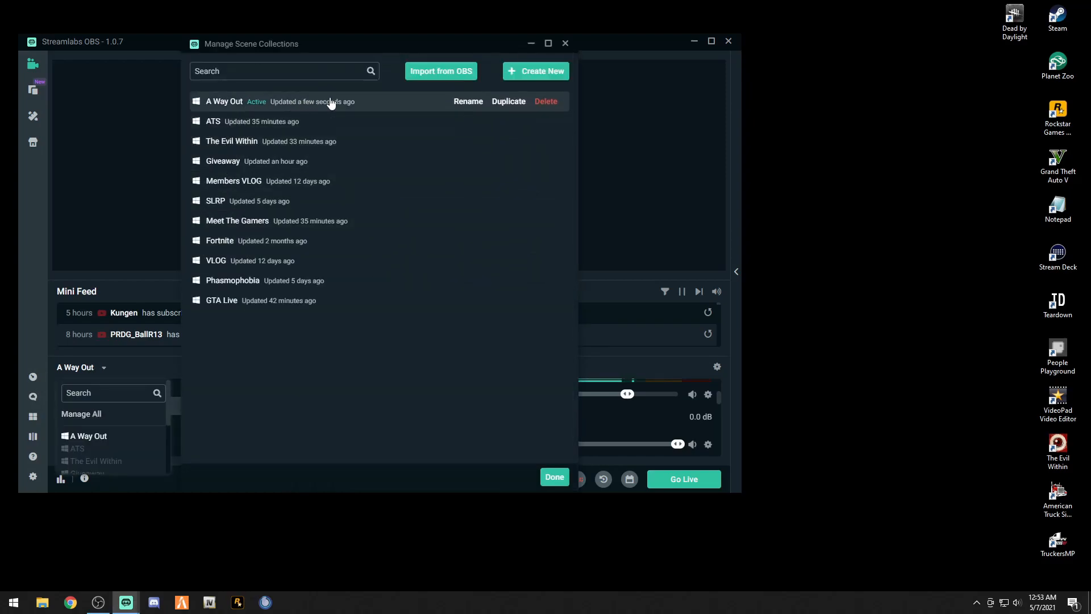
click(549, 102)
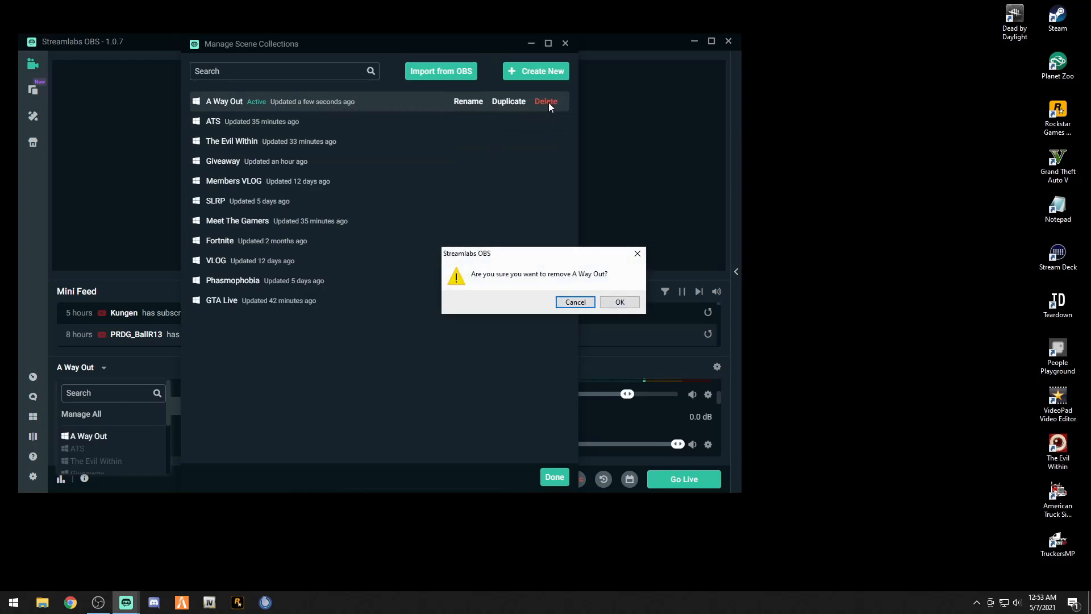
click(619, 302)
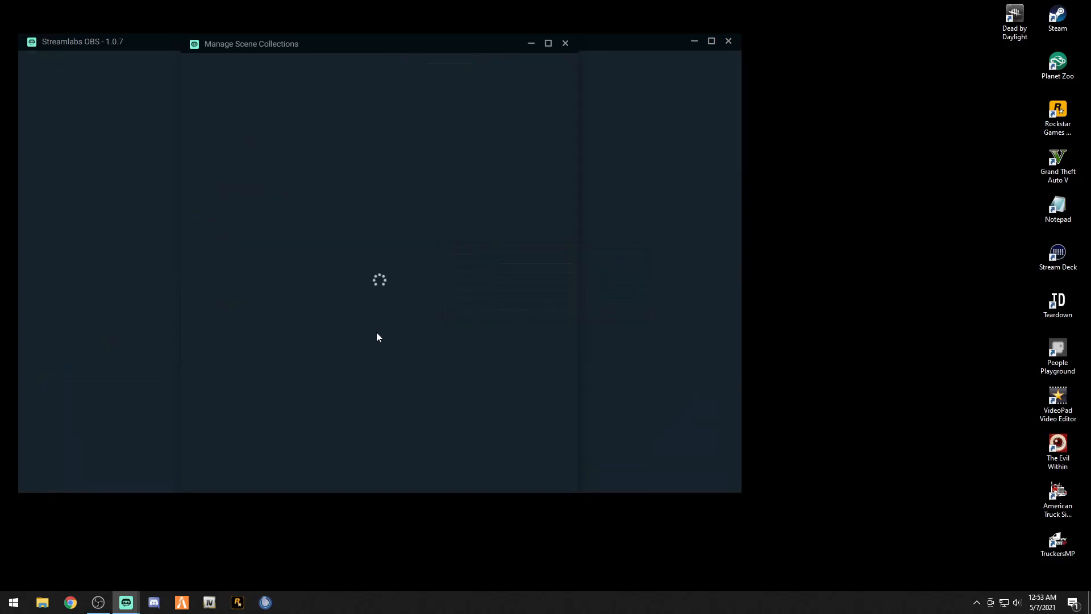
click(564, 44)
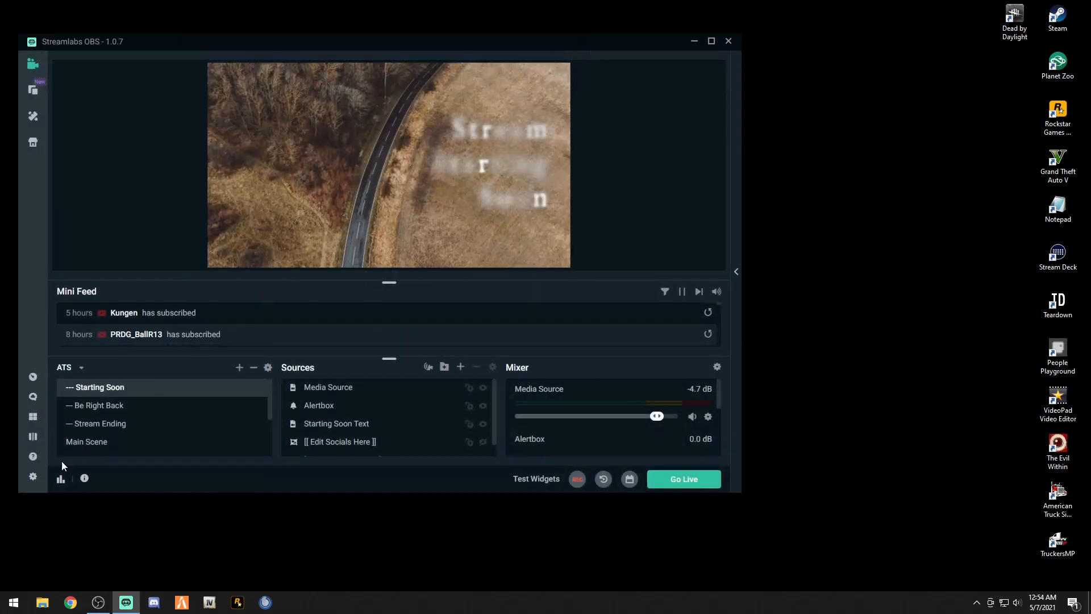
Look through the available scene collections and load The Evil Within
click(80, 367)
scroll(84, 440, down, 1)
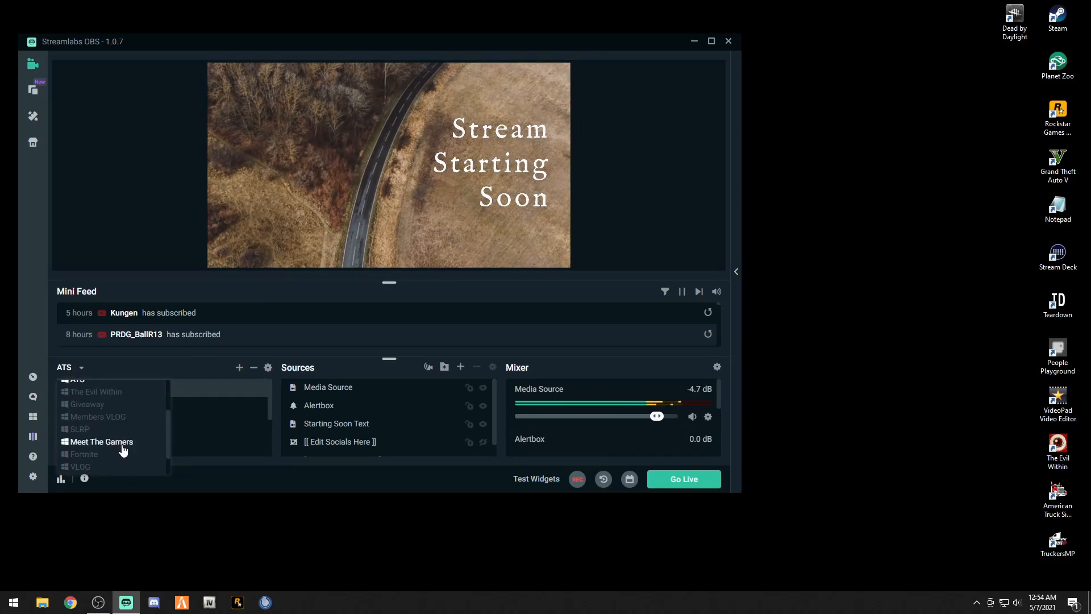
scroll(122, 450, down, 1)
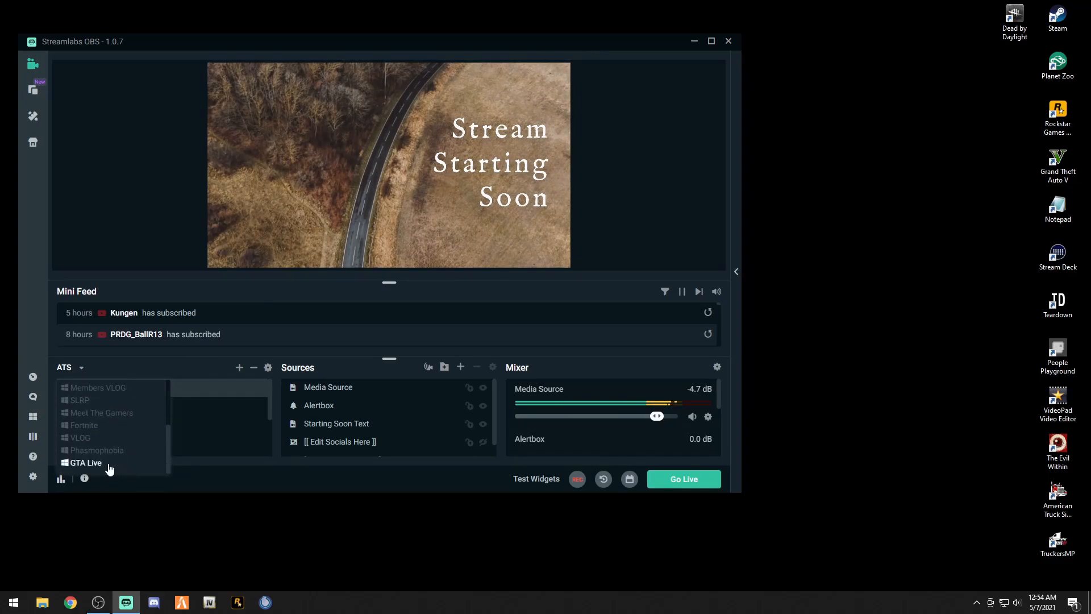
scroll(98, 453, up, 3)
scroll(98, 455, down, 3)
scroll(99, 453, up, 3)
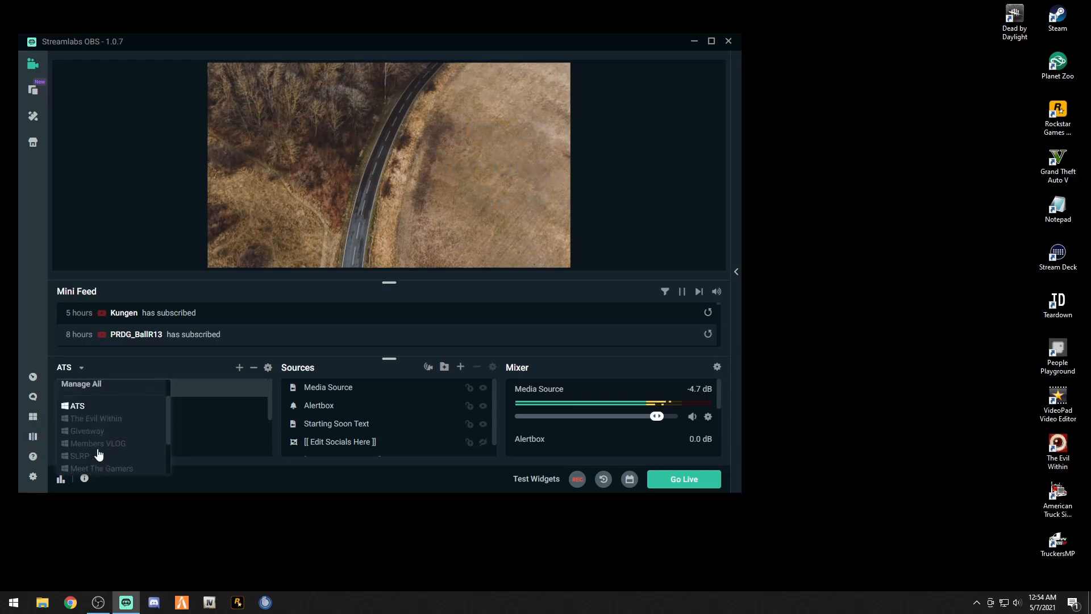
click(98, 421)
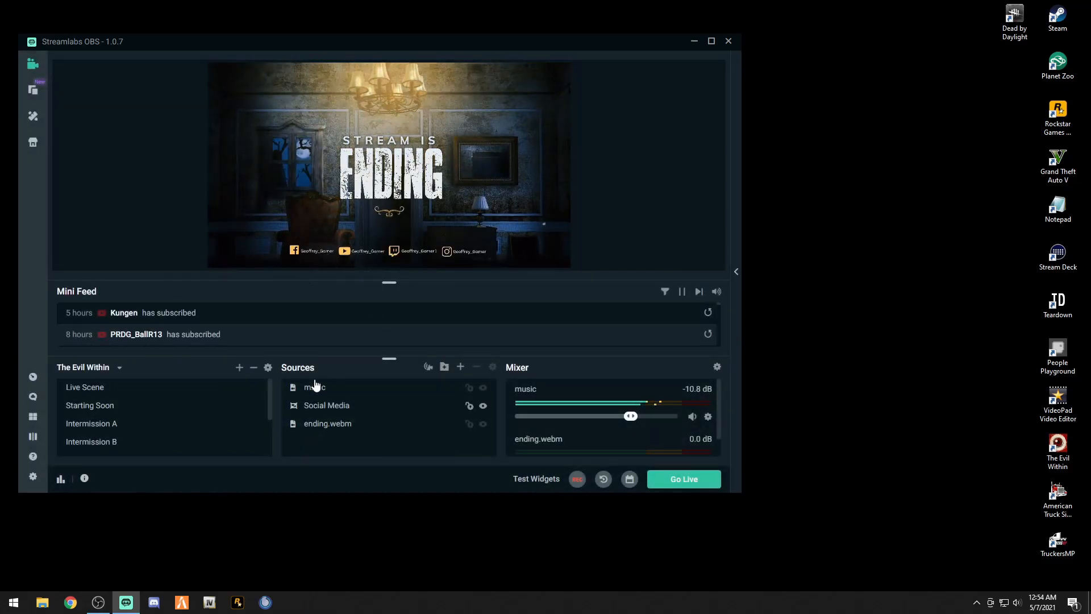
Open the Social Media scene from the ending scene's source and check the image settings reached through its Social Media folder
click(310, 260)
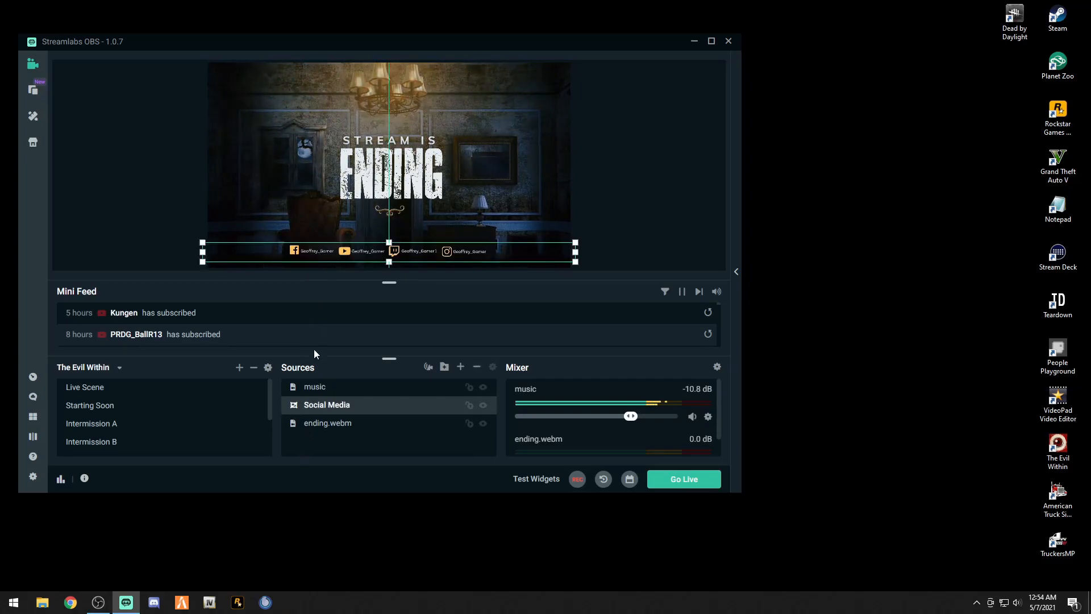
double_click(317, 408)
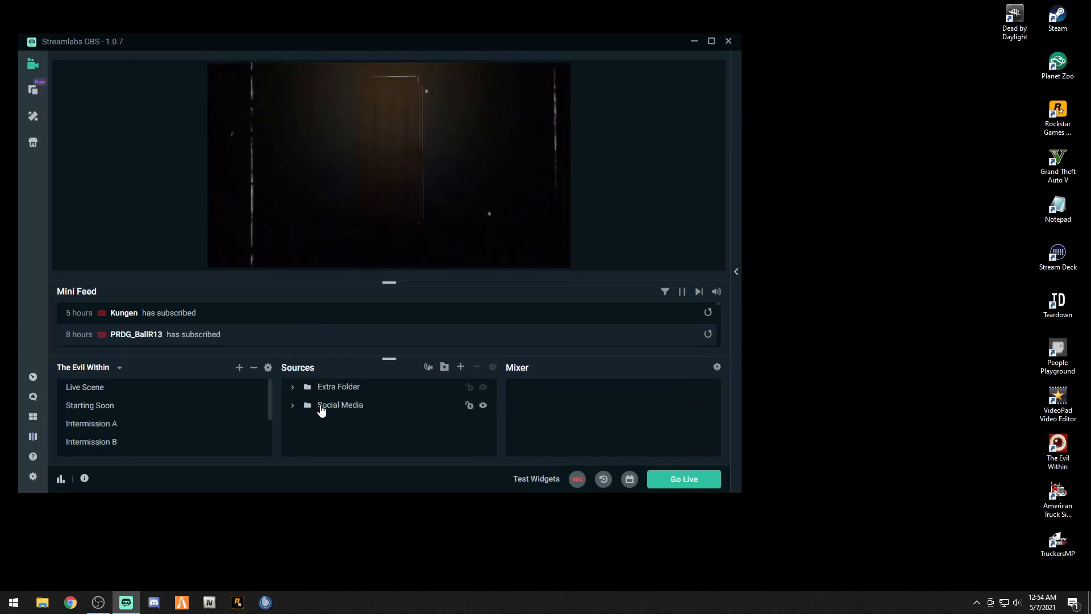
double_click(325, 407)
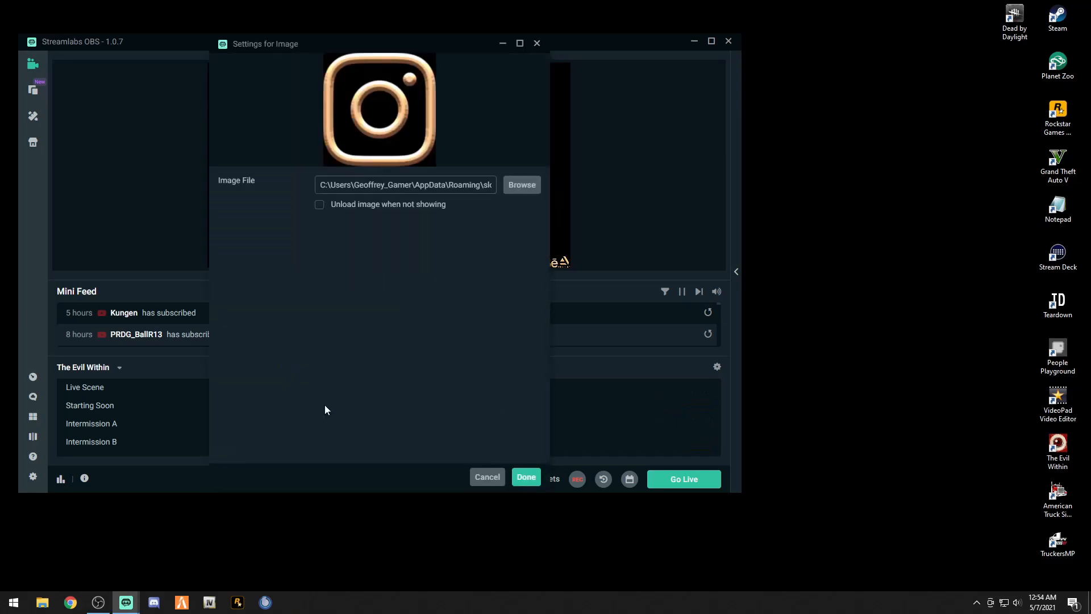
click(536, 43)
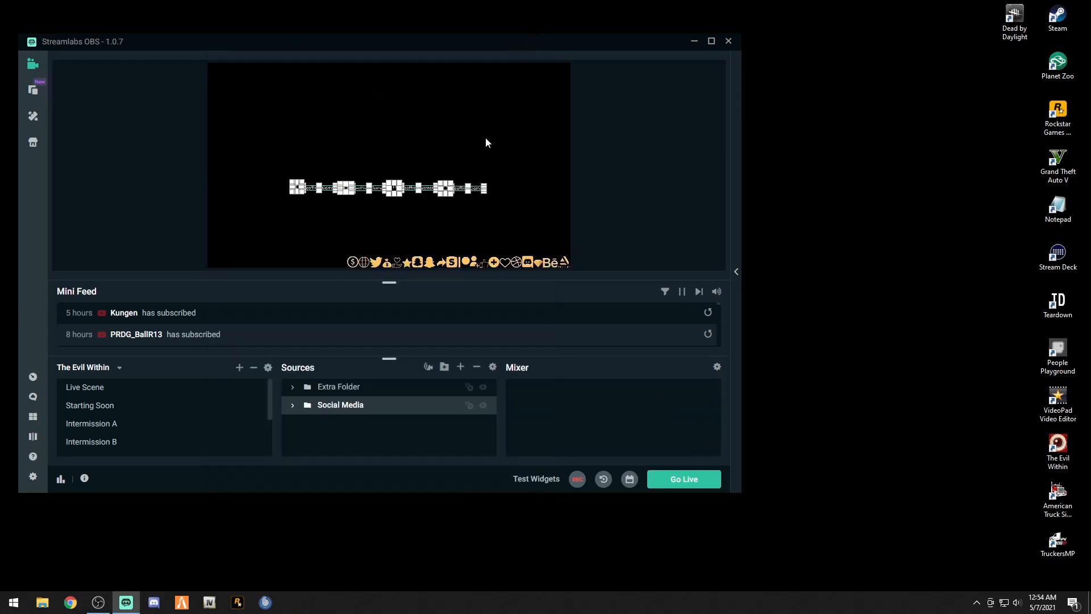
Inspect the contents of Extra Folder and the Social Media folder, and check the image settings reached through Social Media 3
click(294, 390)
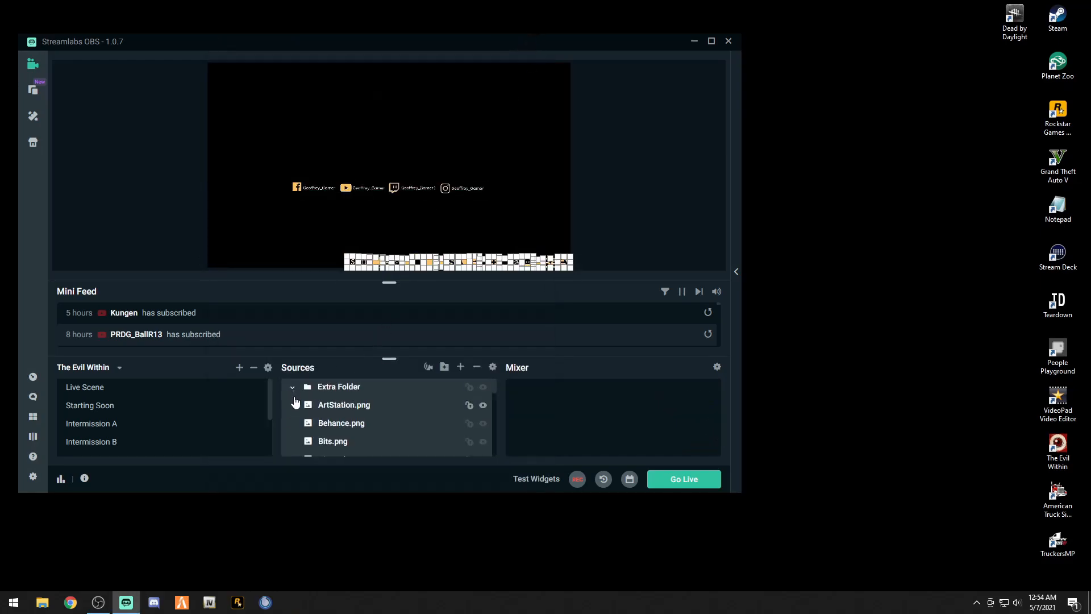
click(293, 390)
click(292, 405)
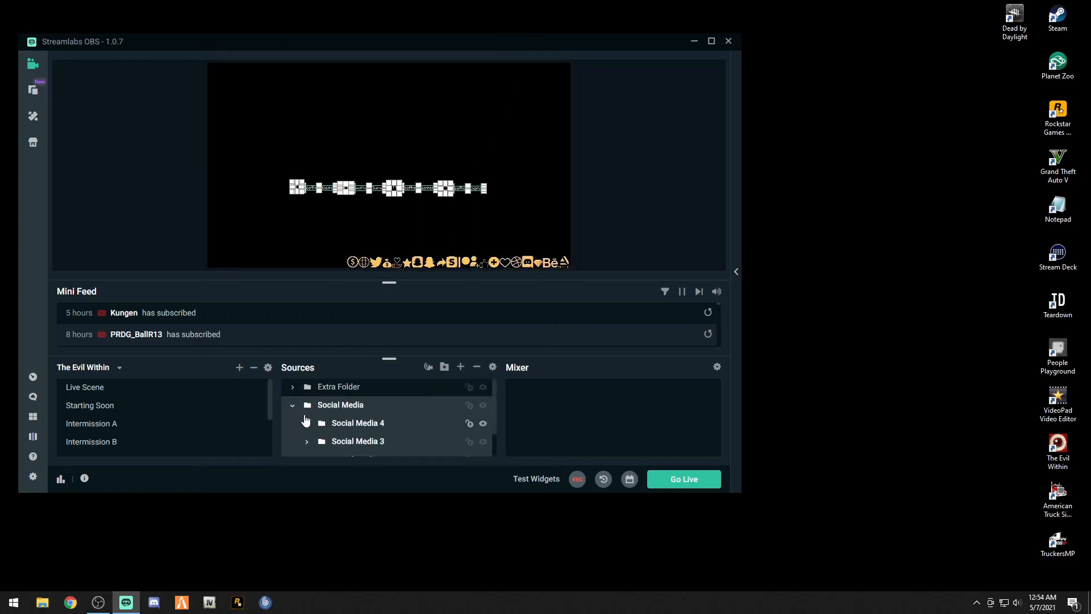
double_click(336, 444)
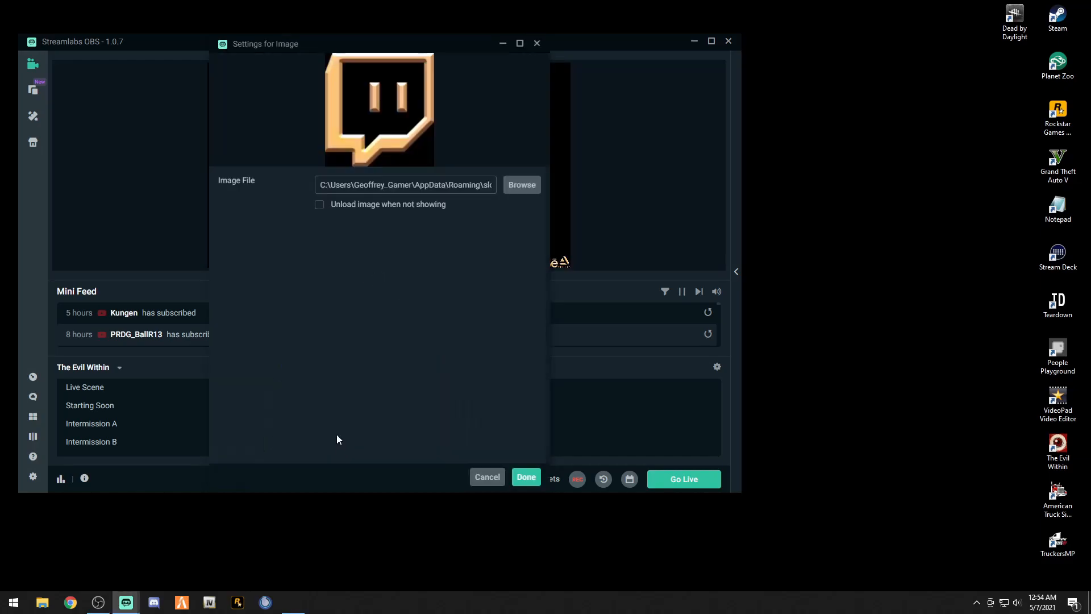
click(537, 44)
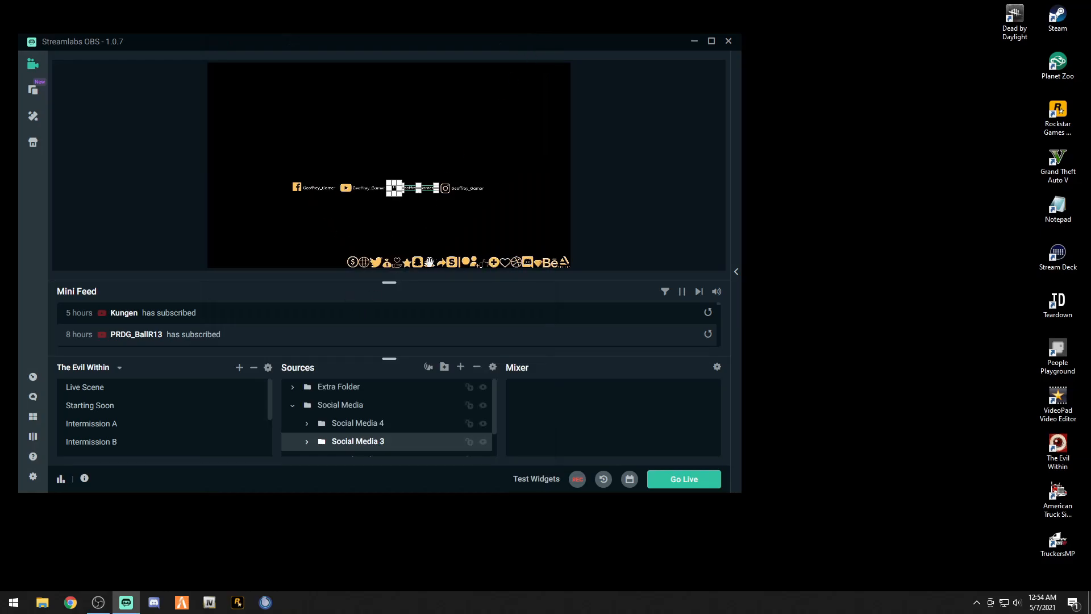
Toggle the Social Media folder's visibility off and on, hide Extra Folder, and reselect the Social Media scene
click(482, 406)
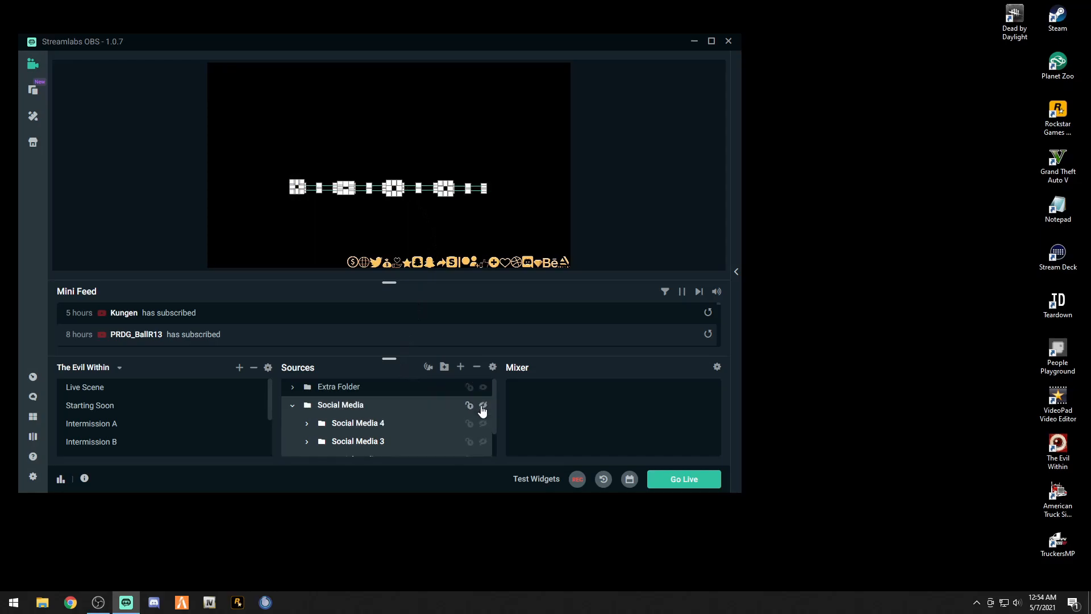
click(482, 407)
click(483, 387)
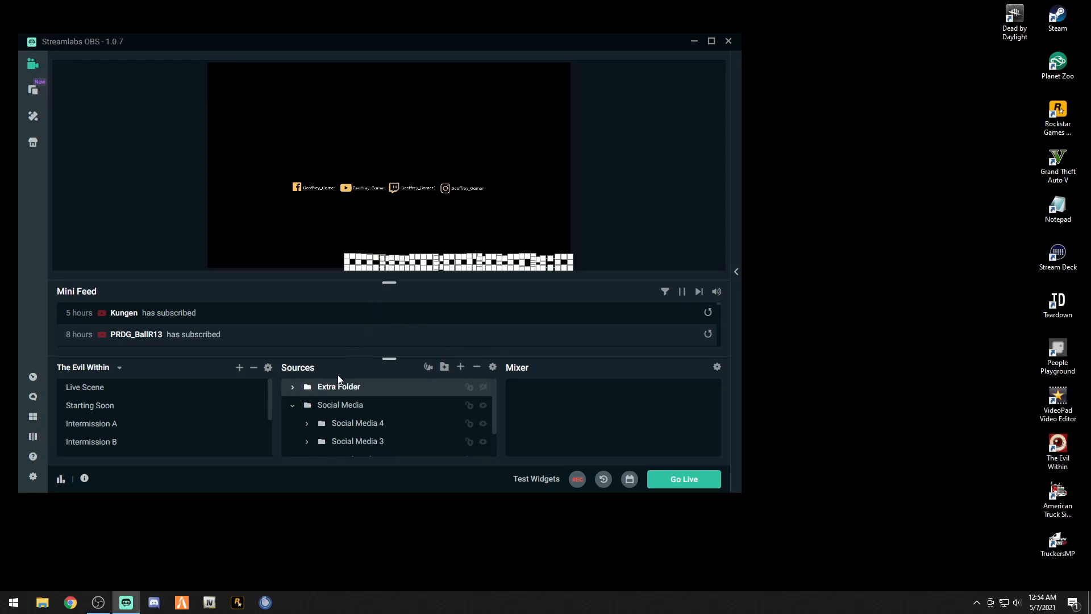
scroll(93, 446, down, 1)
scroll(92, 445, down, 3)
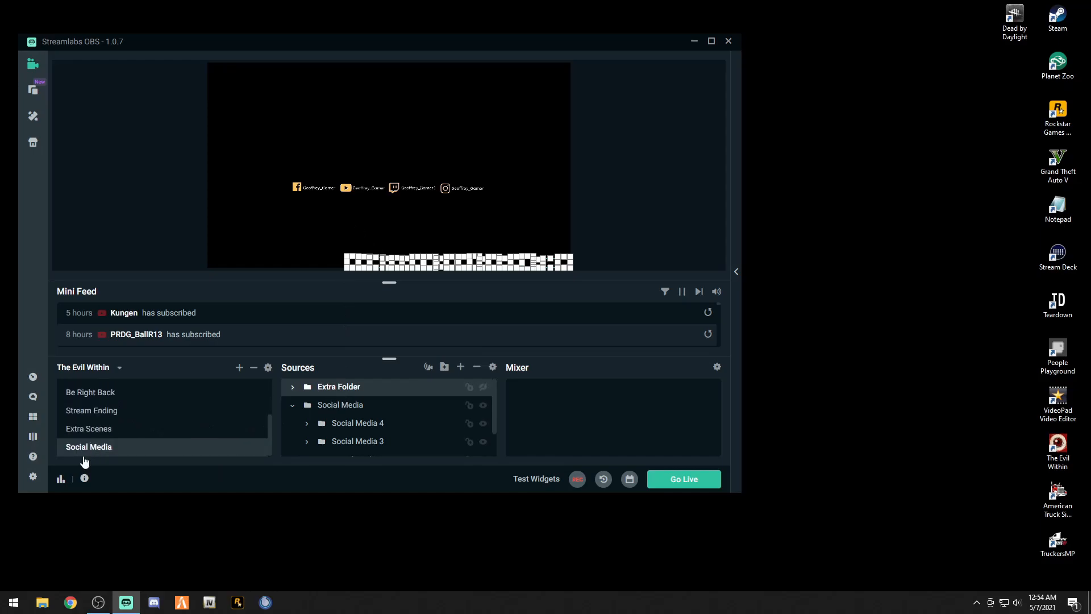
click(85, 451)
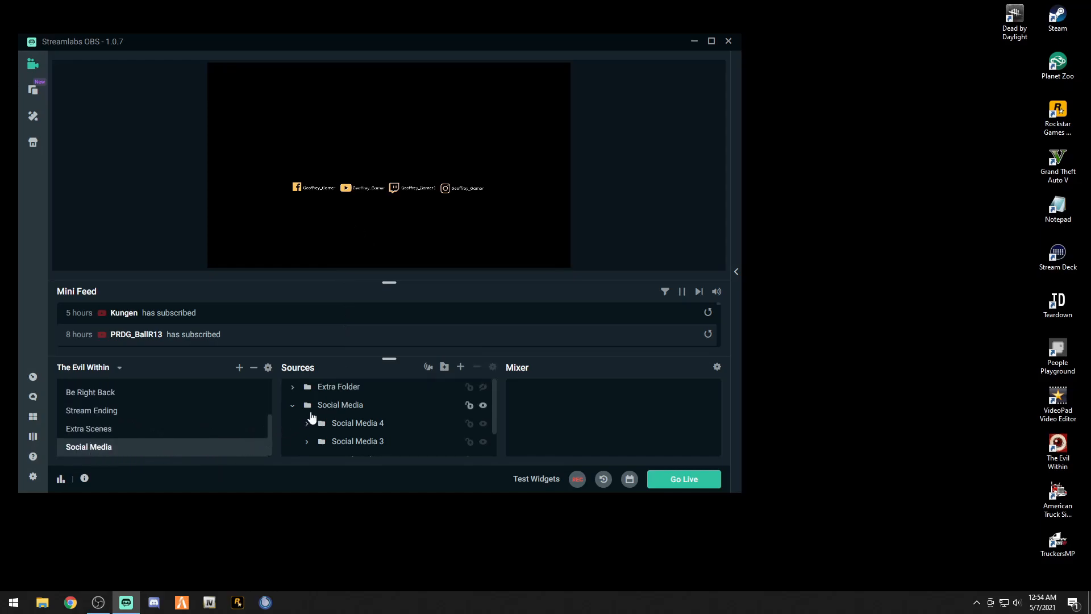
Expand the Social Media 4 folder and review the text settings of its Username 1 source
scroll(322, 421, down, 2)
scroll(334, 427, up, 2)
click(306, 423)
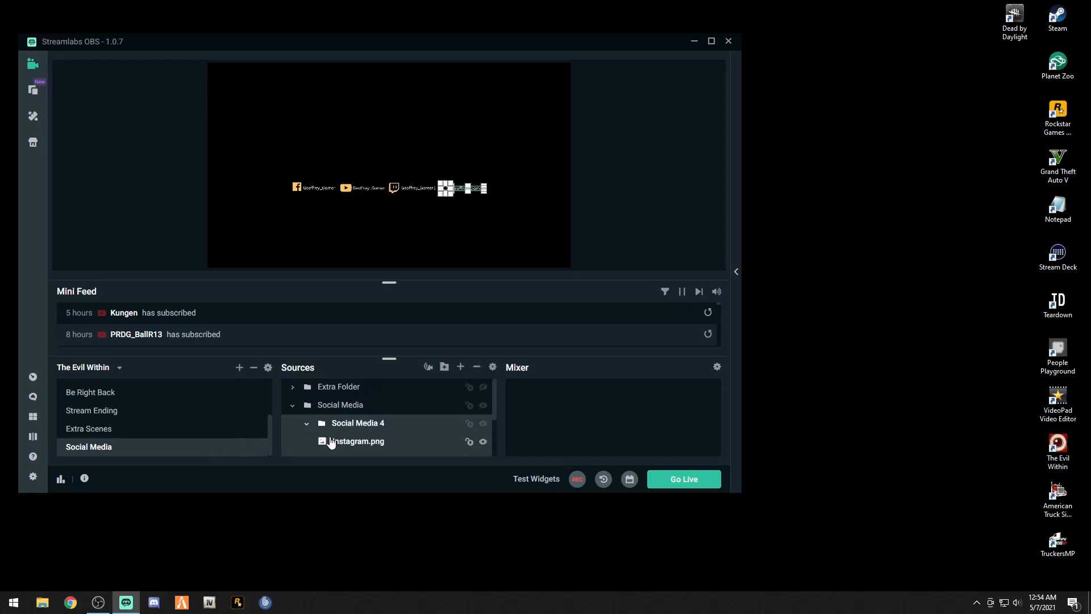
scroll(335, 443, down, 1)
scroll(335, 443, down, 1)
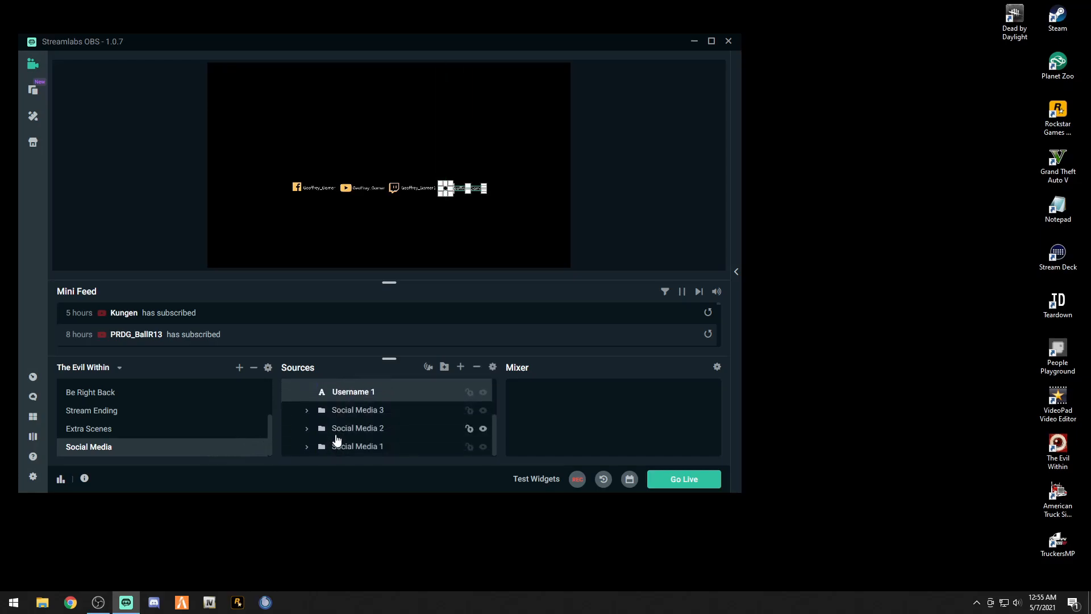
double_click(351, 393)
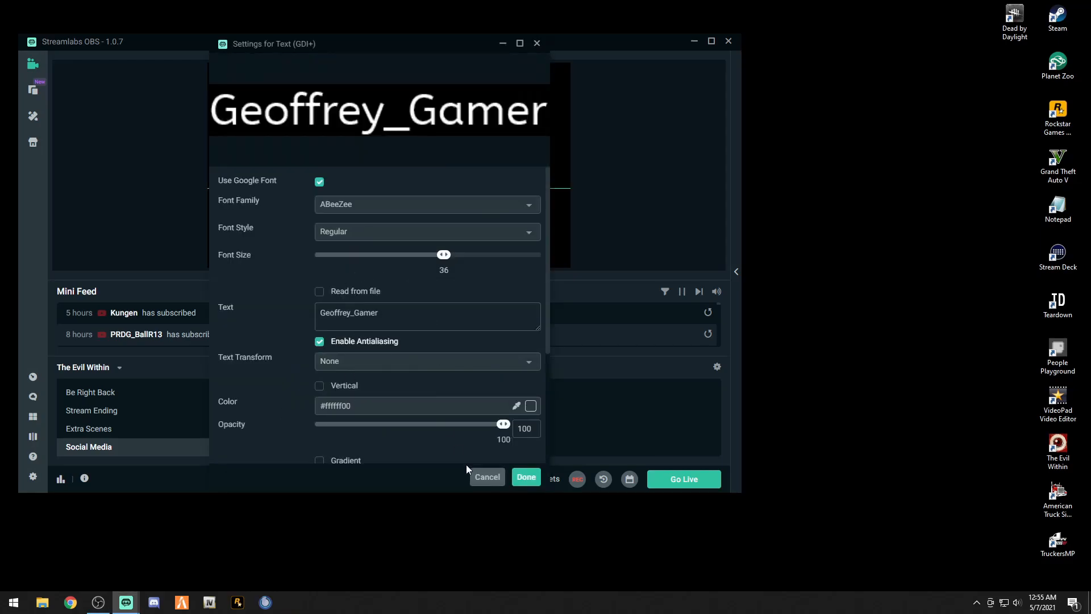
click(524, 478)
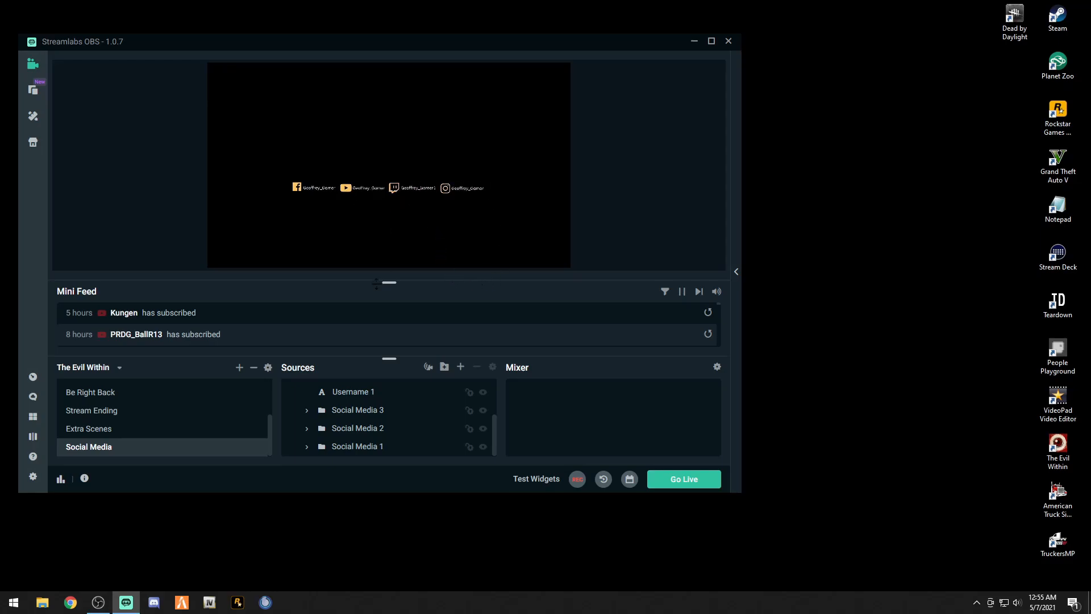
Review the Starting Soon, Live Scene and Intermission A scenes of The Evil Within, and close the program
scroll(142, 426, up, 5)
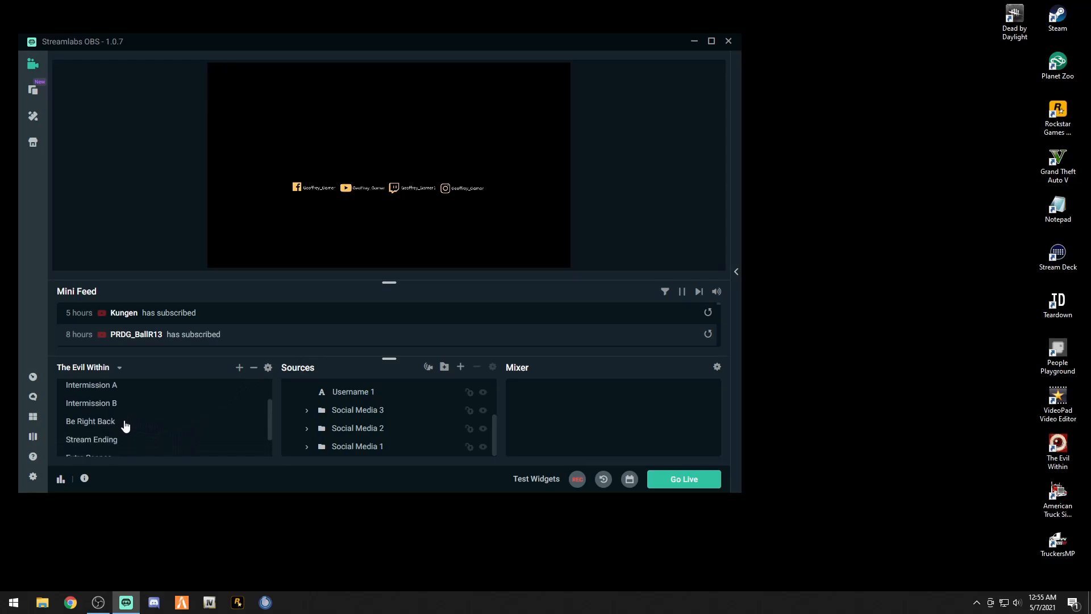
click(100, 407)
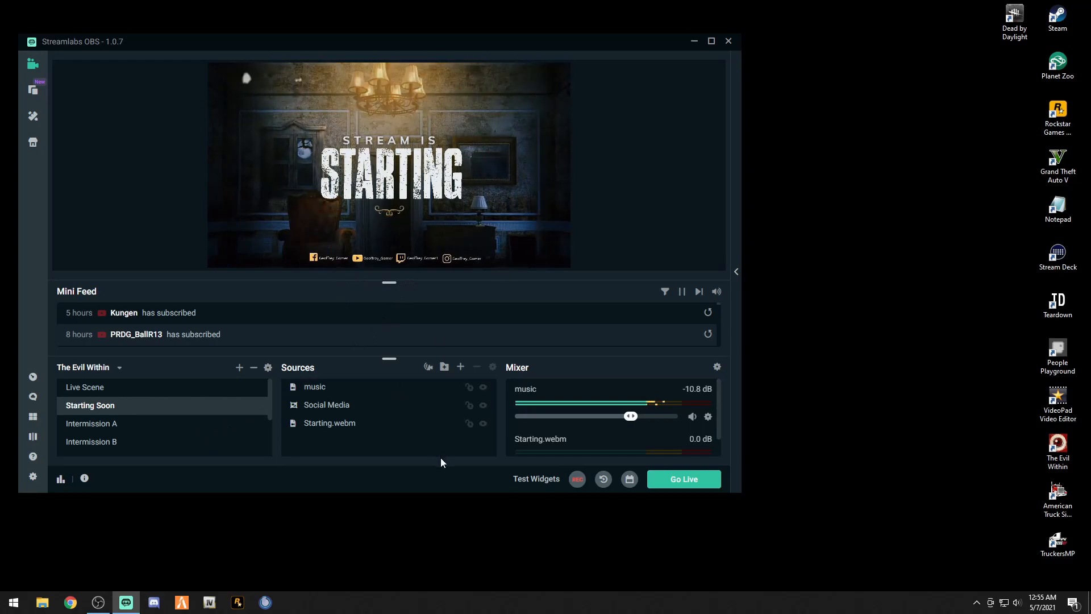
click(105, 387)
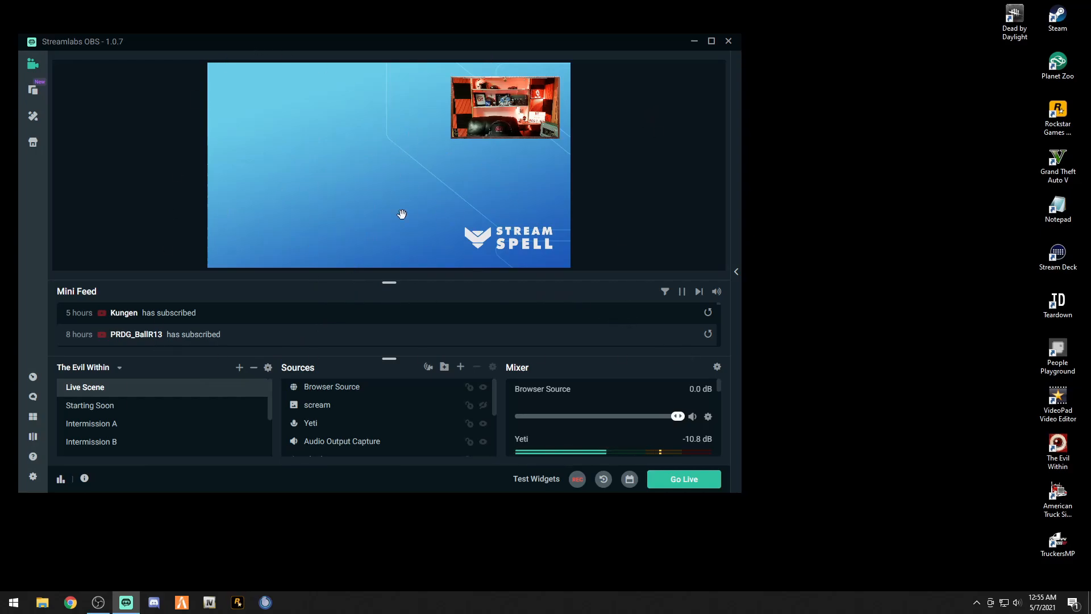
click(95, 424)
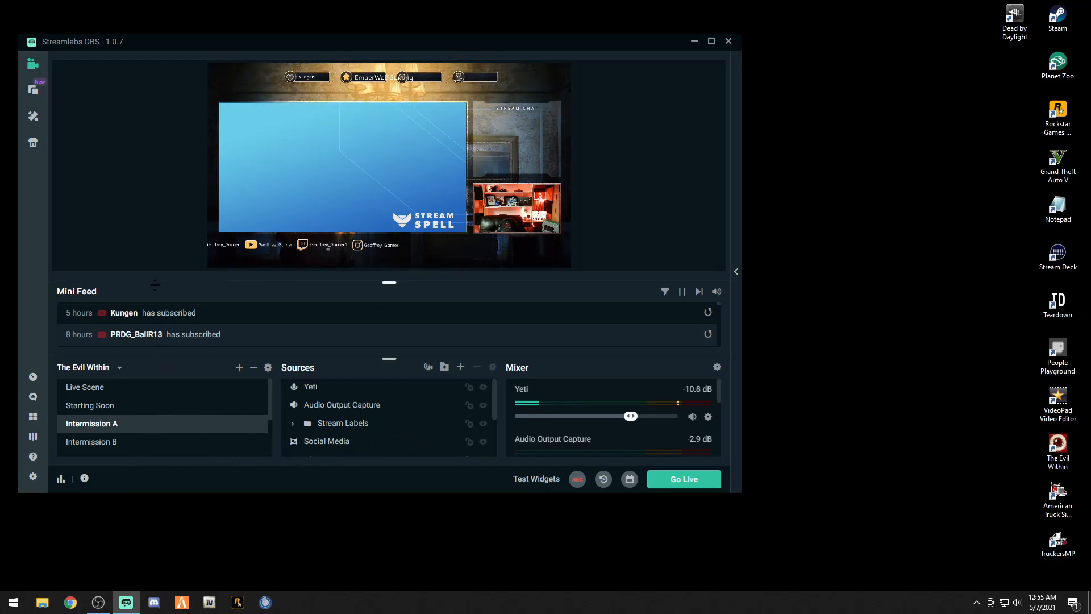
click(728, 42)
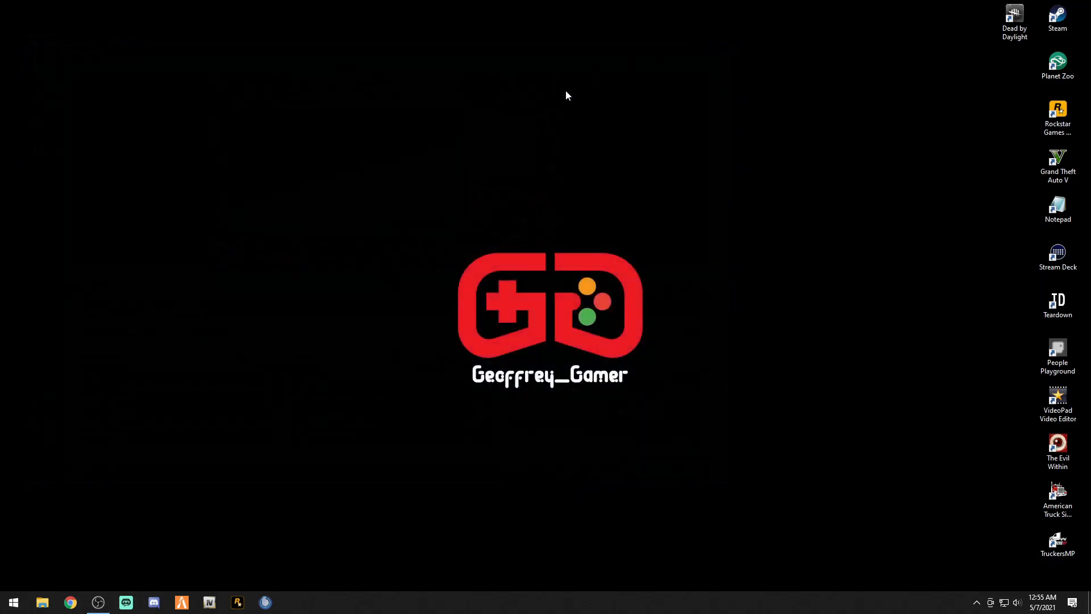